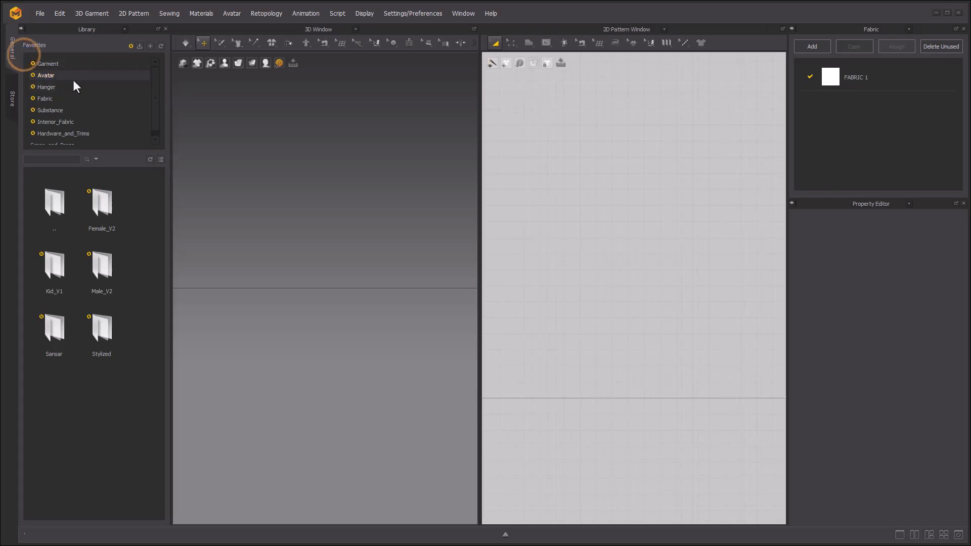
- Load the FV2_Feifei.avt avatar from the Female_V2 library folder
double_click(107, 198)
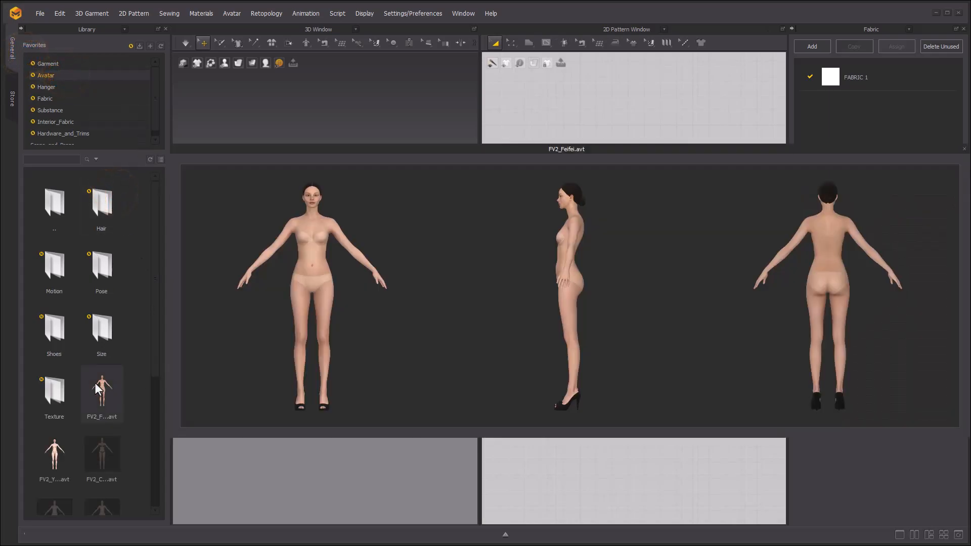
double_click(96, 382)
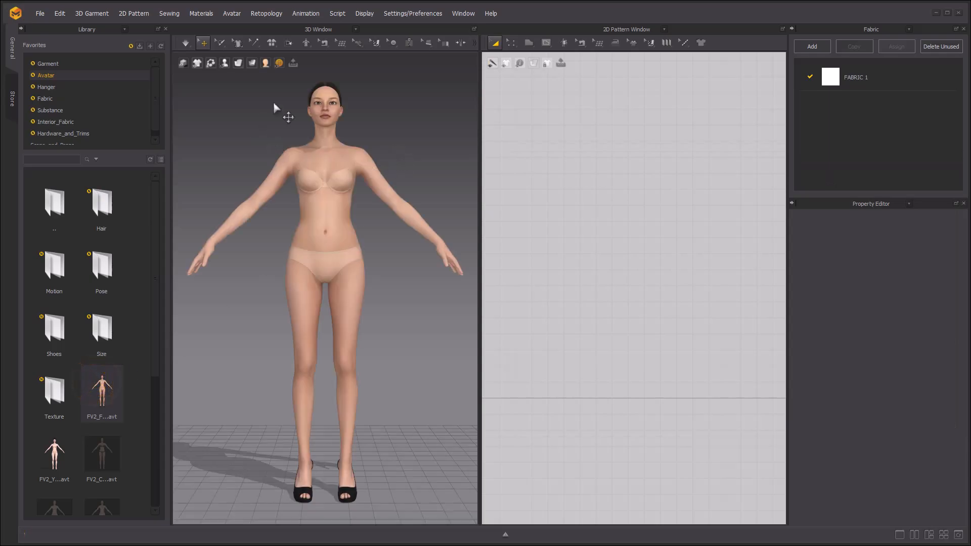
- Switch the library area to the Modular Configurator and load the Short template from the Woman > Shirts blocks
click(94, 30)
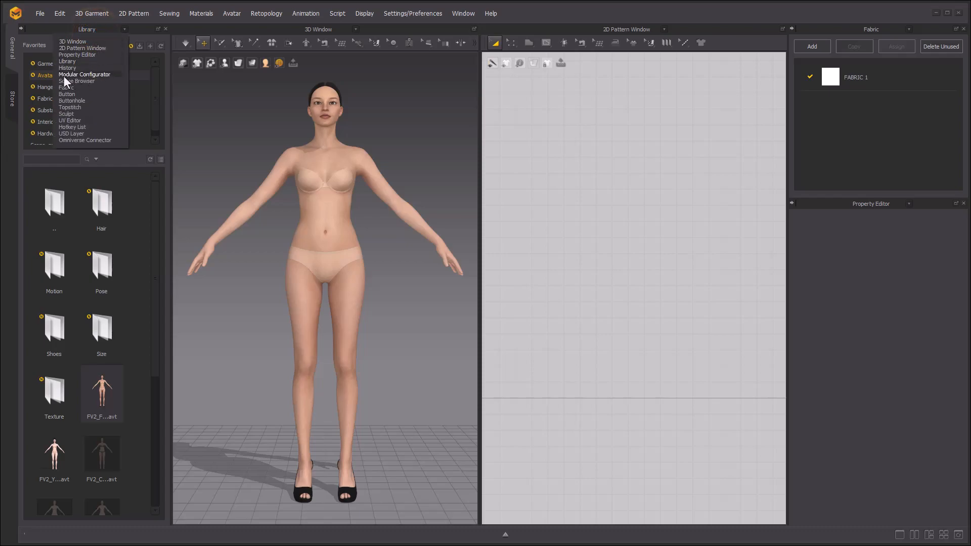
click(105, 75)
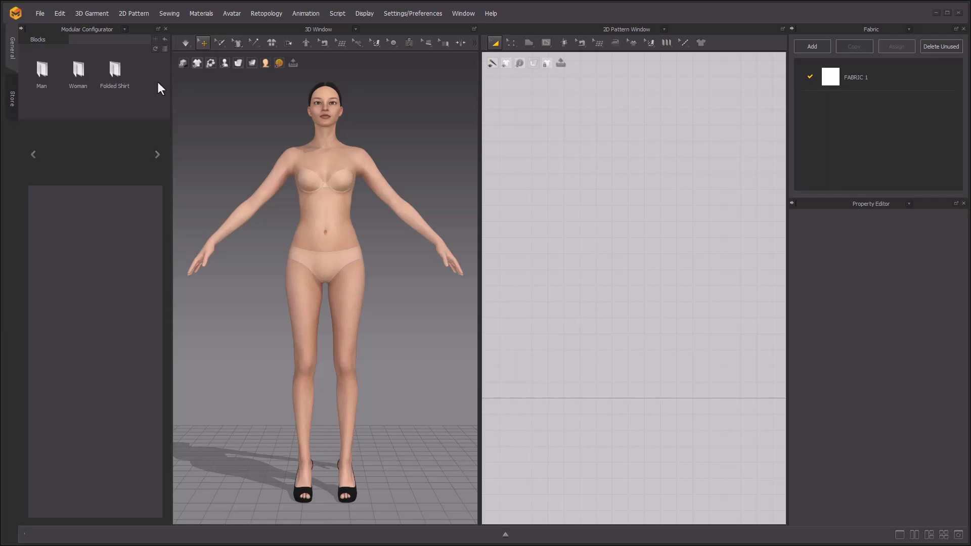
click(75, 75)
click(75, 75)
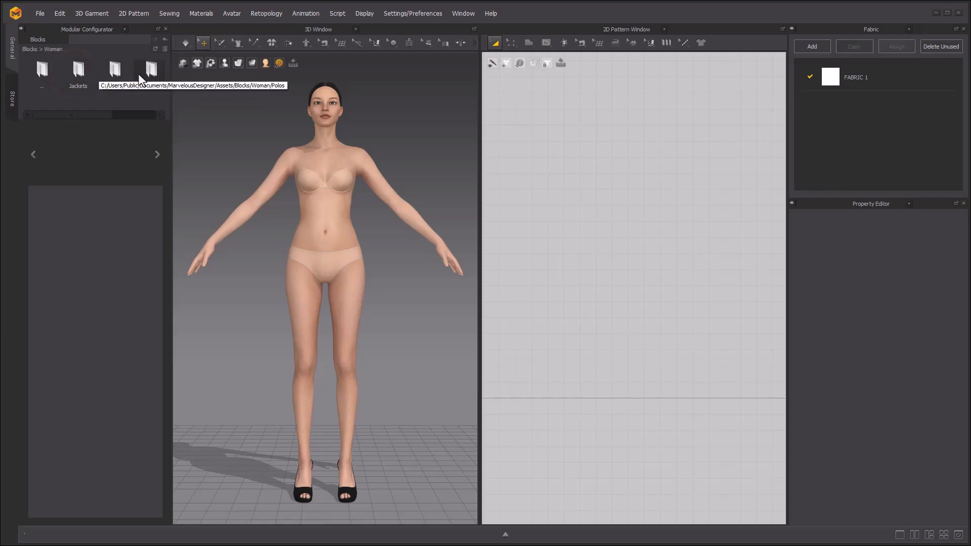
click(155, 76)
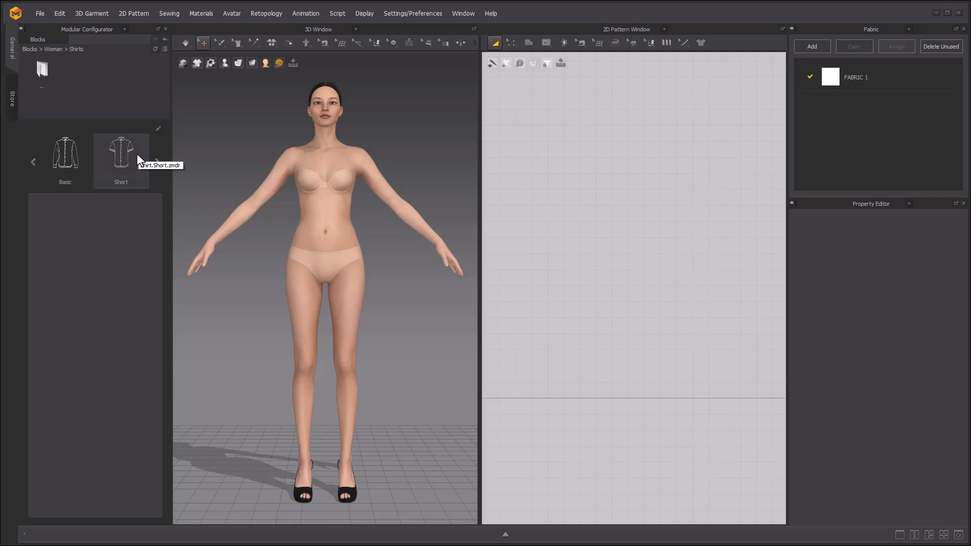
click(113, 149)
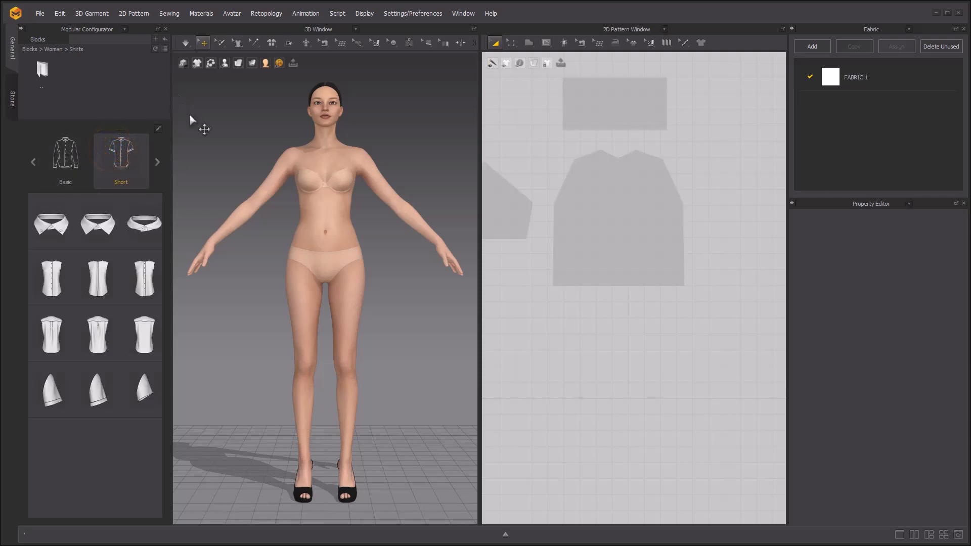
- Assemble the shirt from the first collar, the French placket front, the third back and the third sleeve block
click(51, 228)
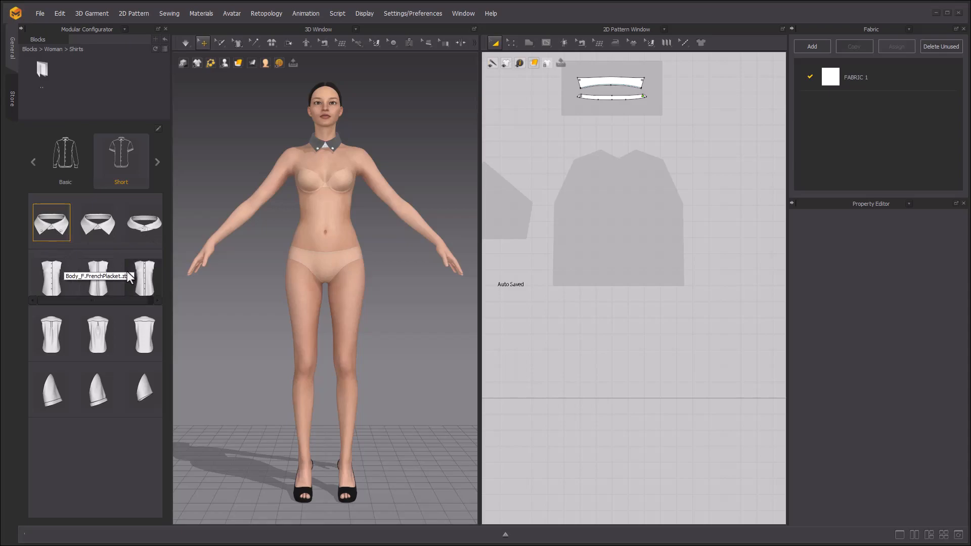
click(51, 278)
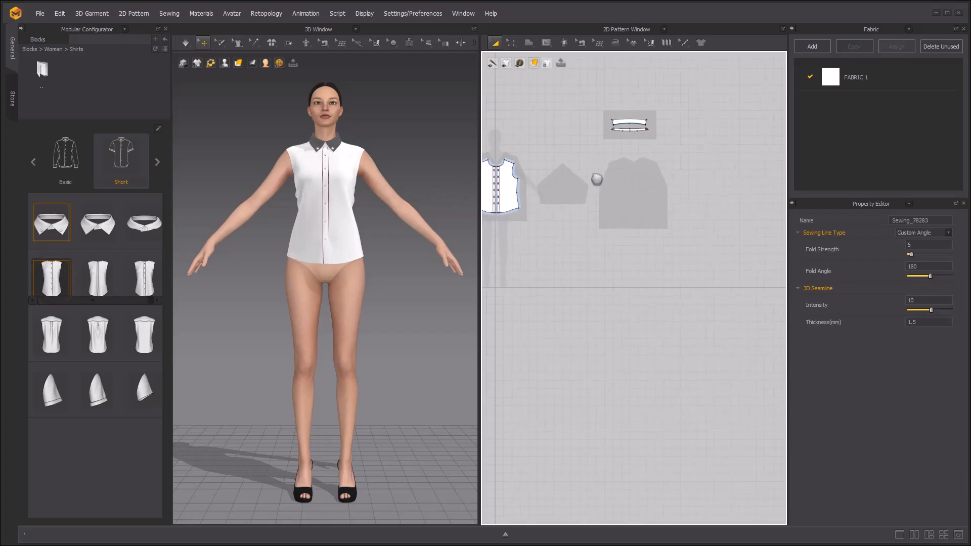
click(141, 327)
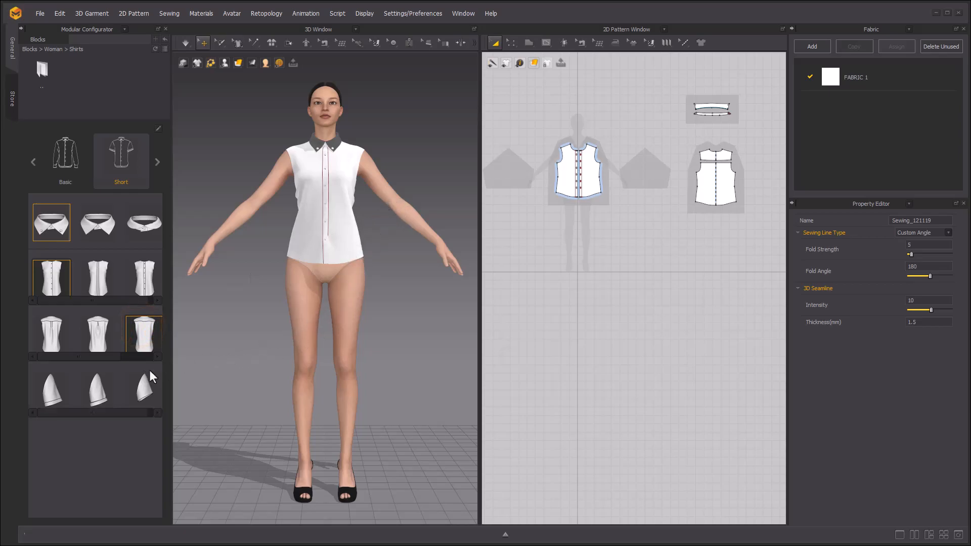
click(143, 384)
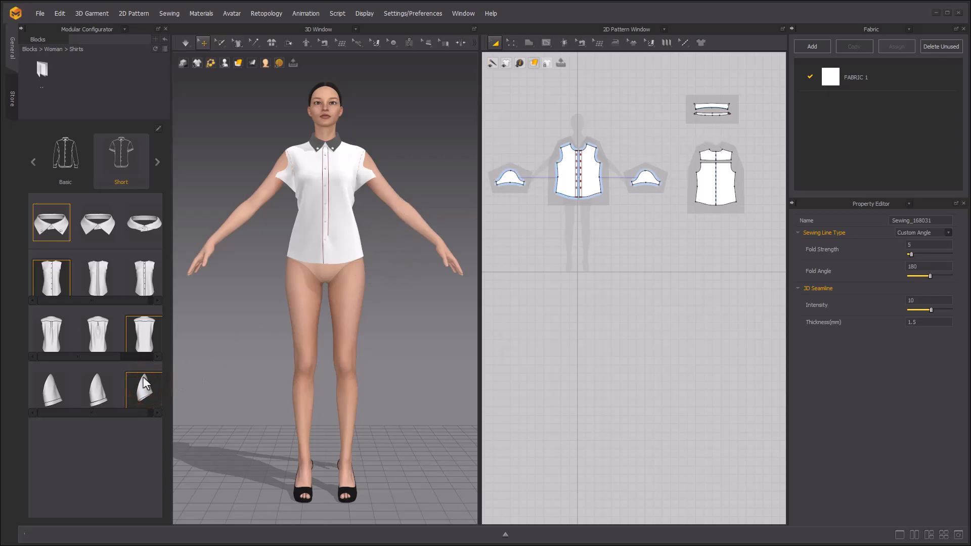
- Try the first and second sleeve blocks on the shirt and return to the third one
click(62, 385)
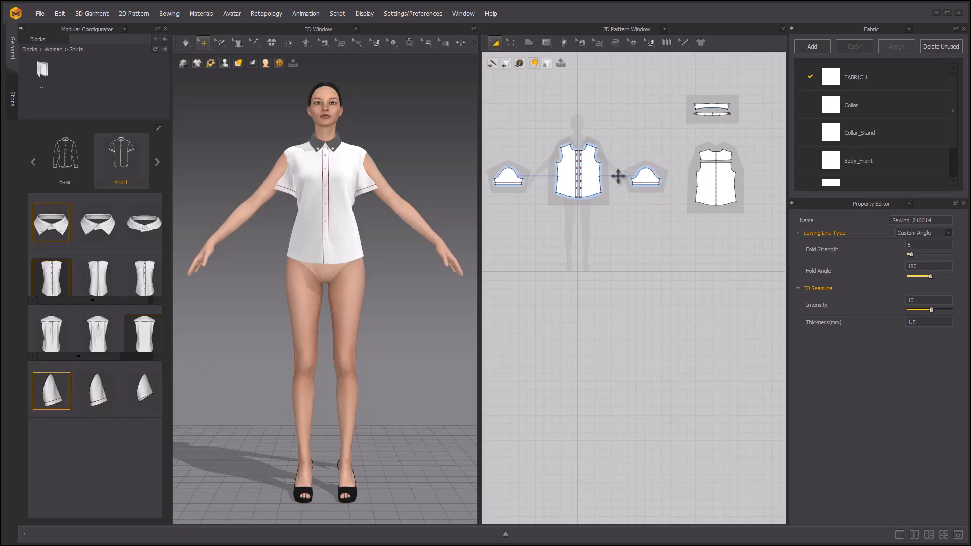
click(108, 390)
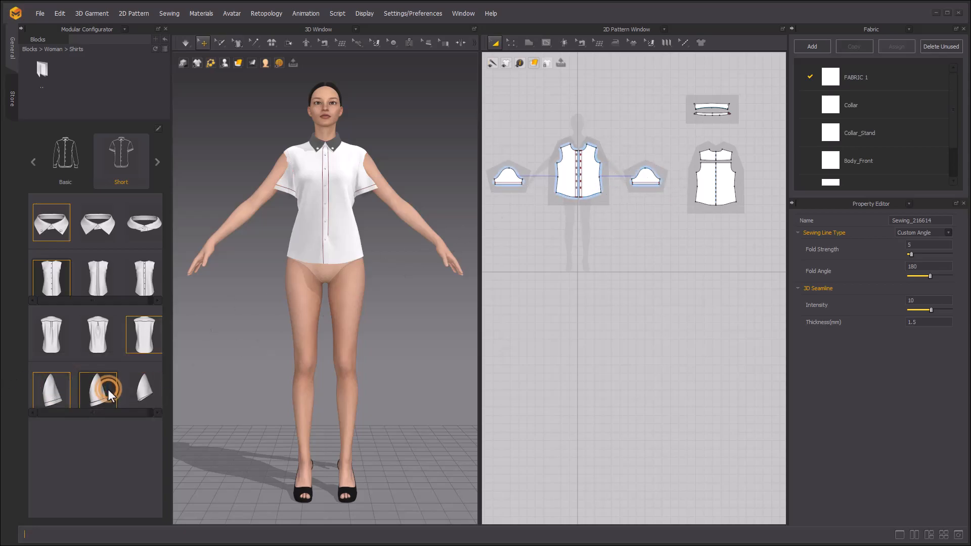
click(145, 386)
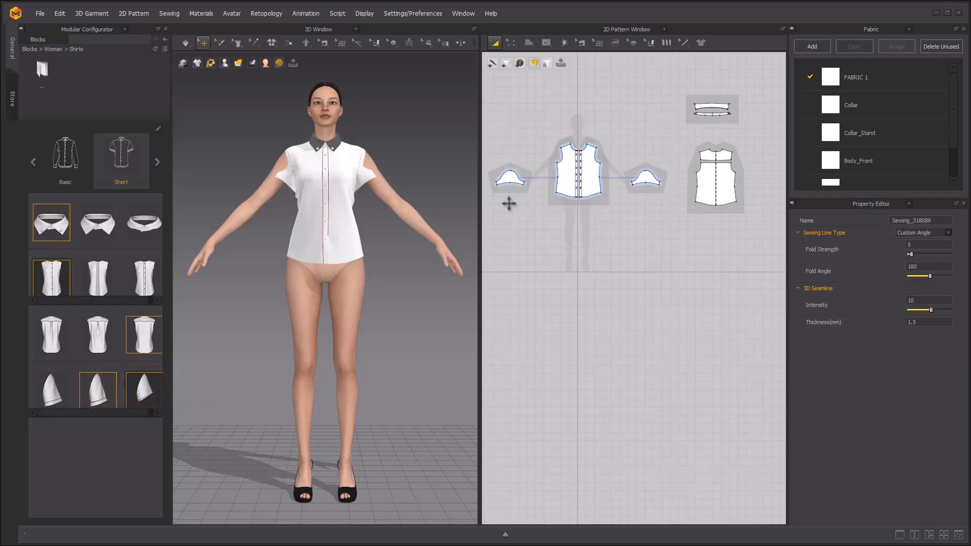
- Bring back the Library in place of the Modular Configurator and show its Avatar folders
click(77, 29)
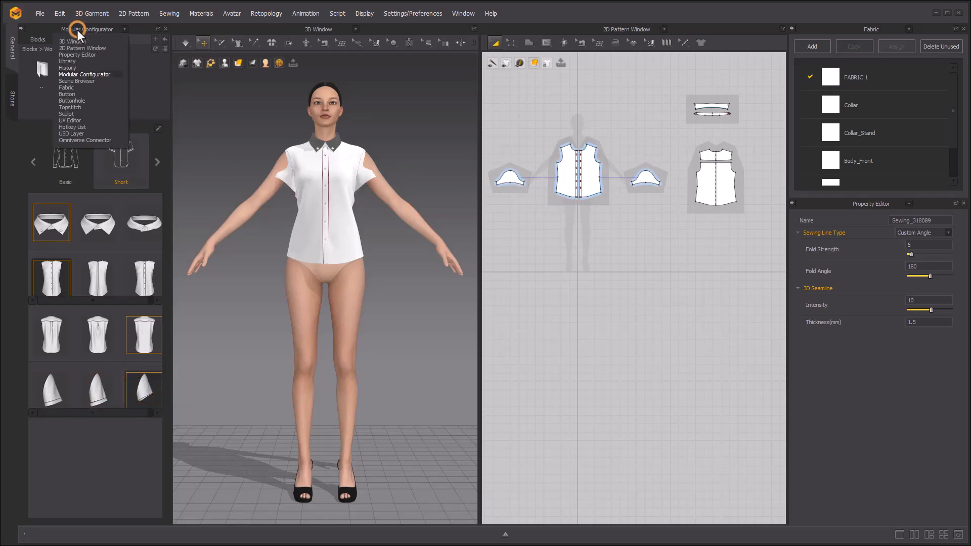
click(68, 62)
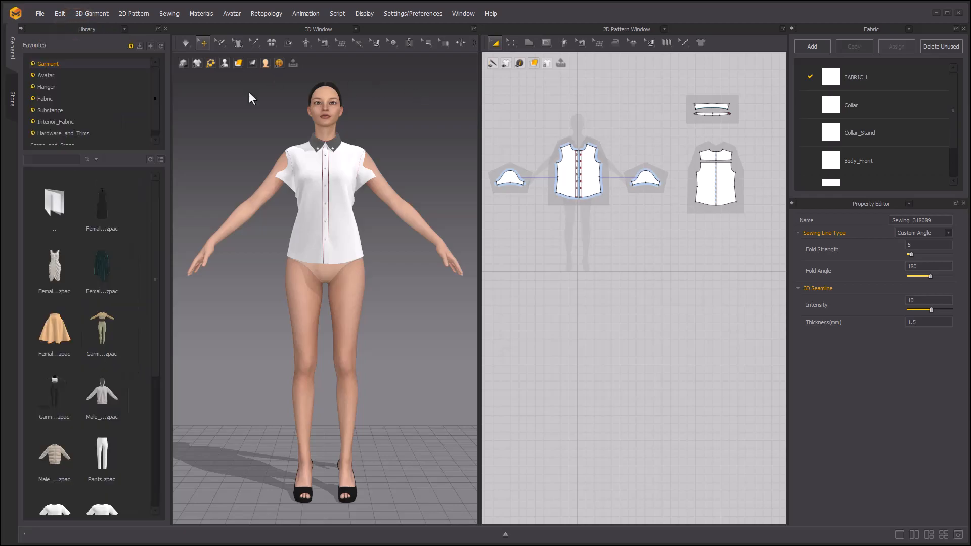
click(77, 75)
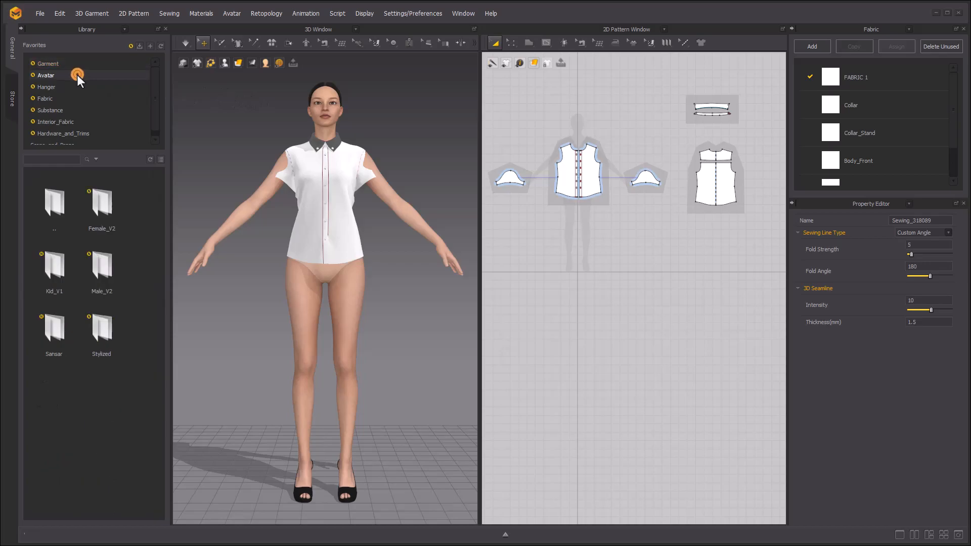
- Select all shirt pattern pieces and deactivate both the patterns and their sewing
scroll(367, 170, up, 1)
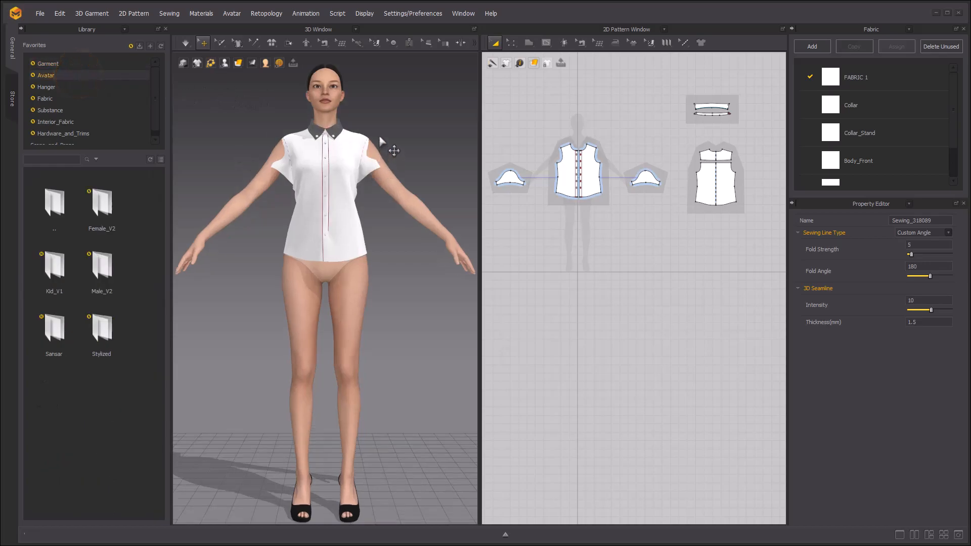
middle_drag(388, 145, 393, 160)
key(ctrl+a)
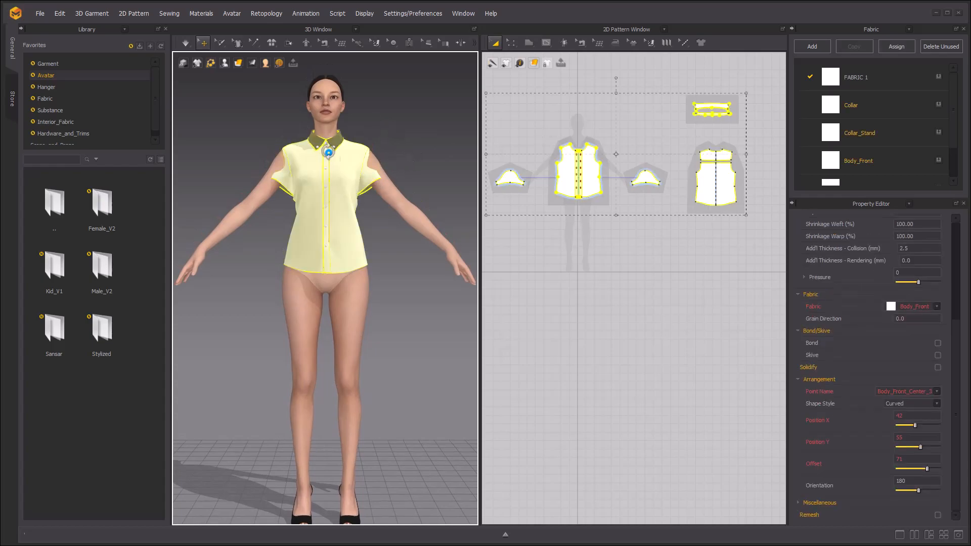
right_click(328, 153)
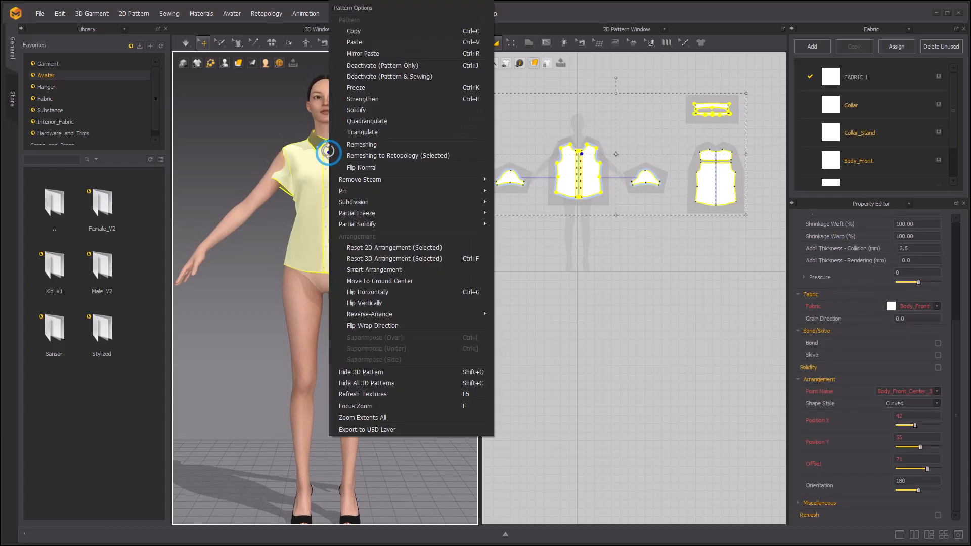
click(410, 77)
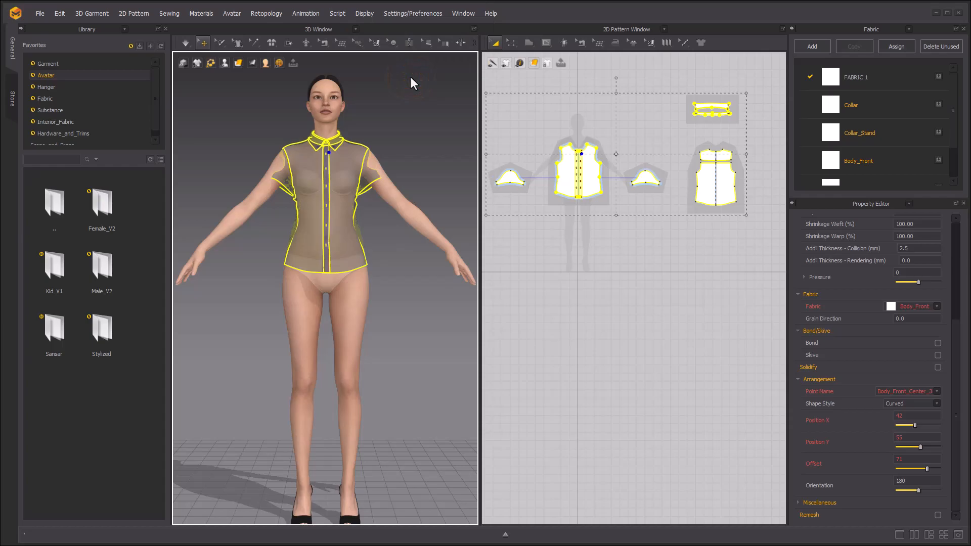
- Apply the lowered-arms pose from the Female_V2 Pose folder using Pose Only (Maintain Avatar Size)
double_click(99, 204)
double_click(98, 263)
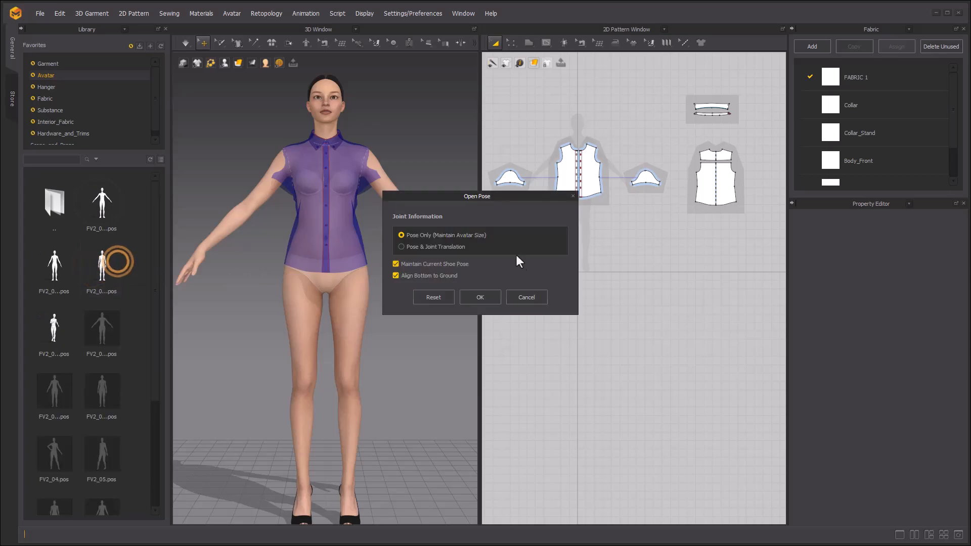
click(493, 293)
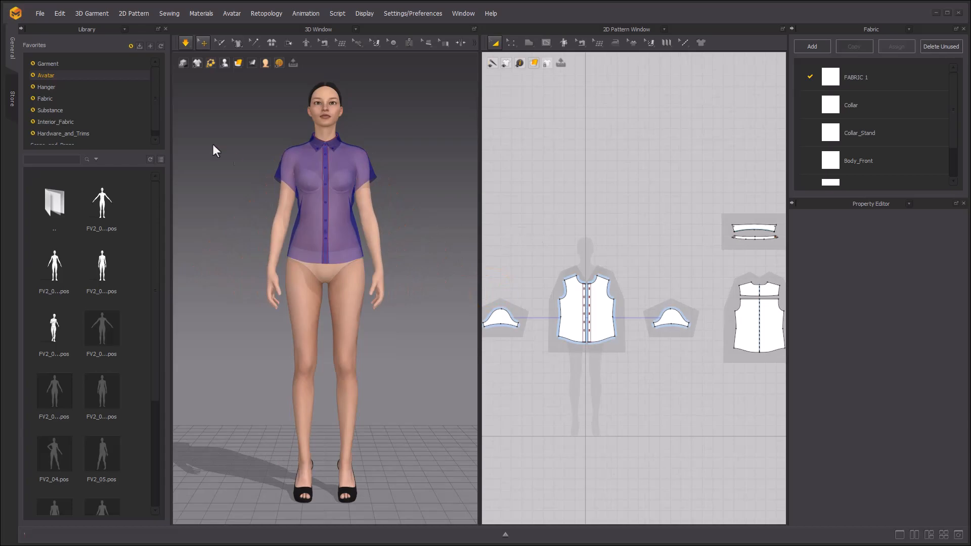
- Collapse the Library to give the 3D and 2D pattern windows more room
click(23, 31)
scroll(295, 199, up, 3)
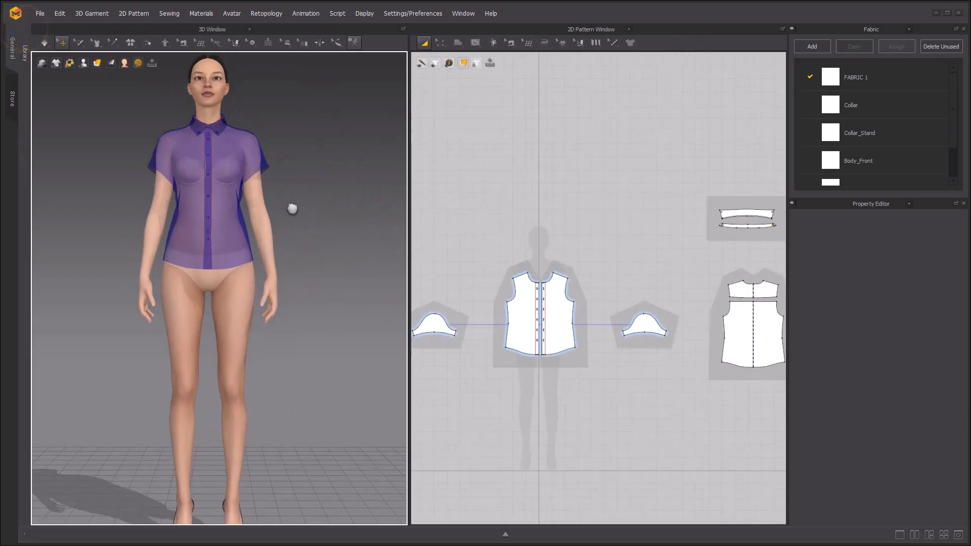
scroll(579, 212, down, 2)
middle_drag(580, 212, 595, 121)
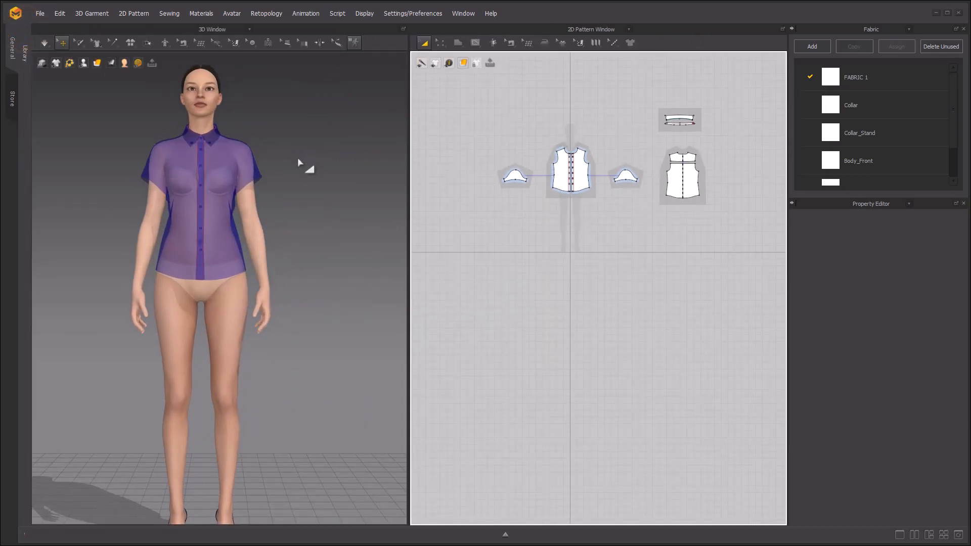
- Reactivate all shirt pattern pieces and simulate the garment on the posed avatar
key(ctrl+a)
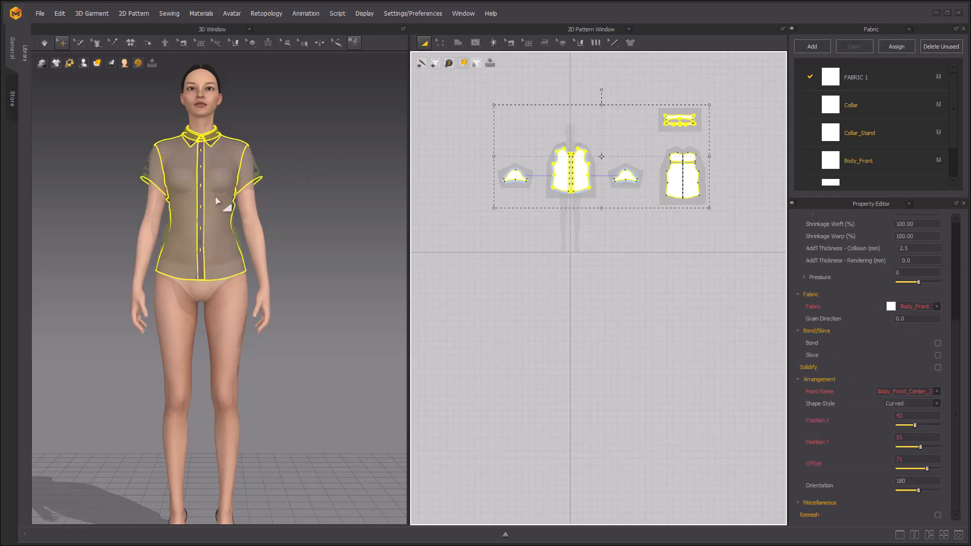
right_click(208, 177)
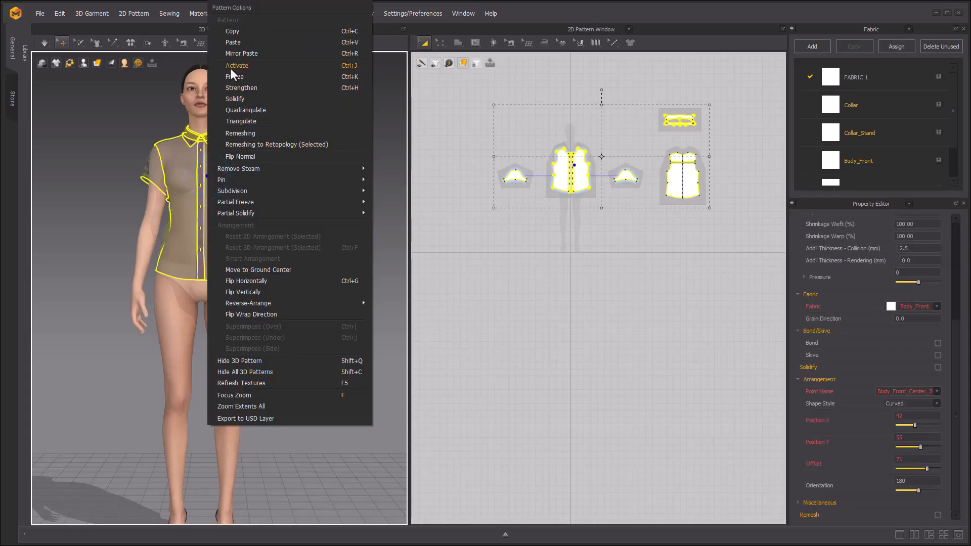
click(256, 67)
click(304, 189)
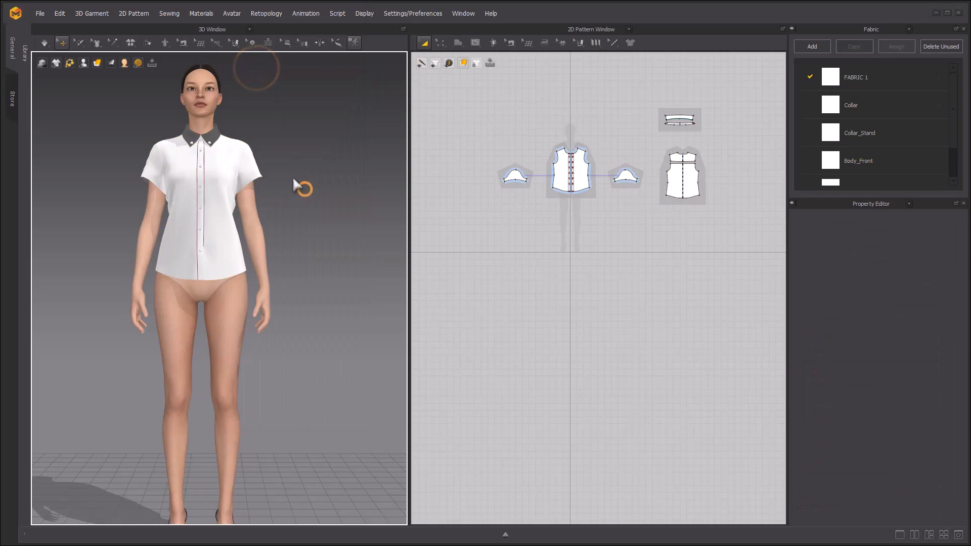
key(space)
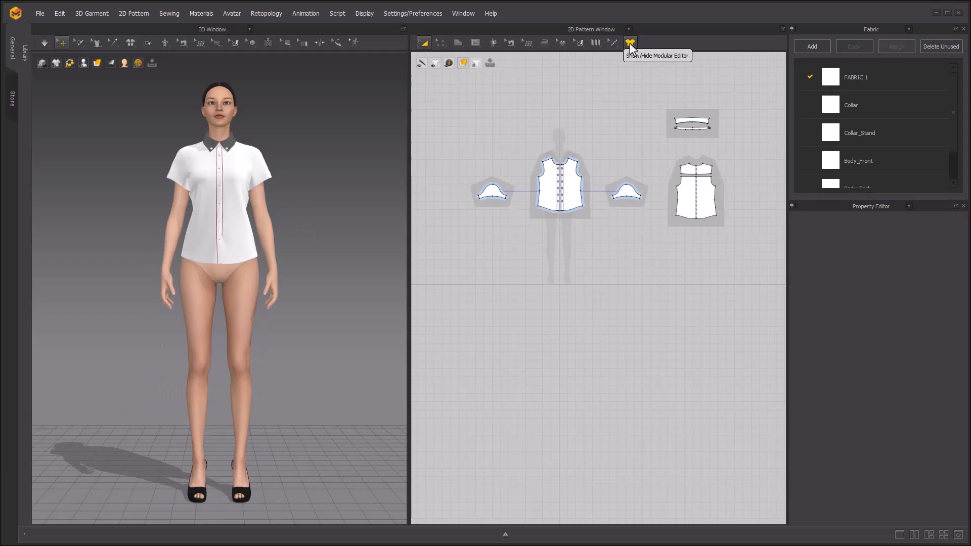
- Delete the shirt's modular template in the Modular Editor, keeping the pattern pieces, and close the editor
click(630, 44)
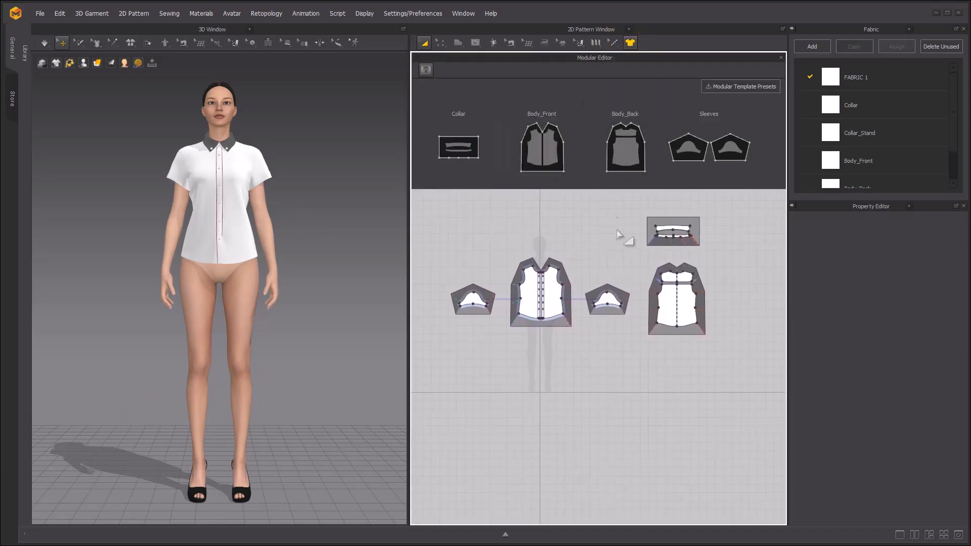
click(565, 324)
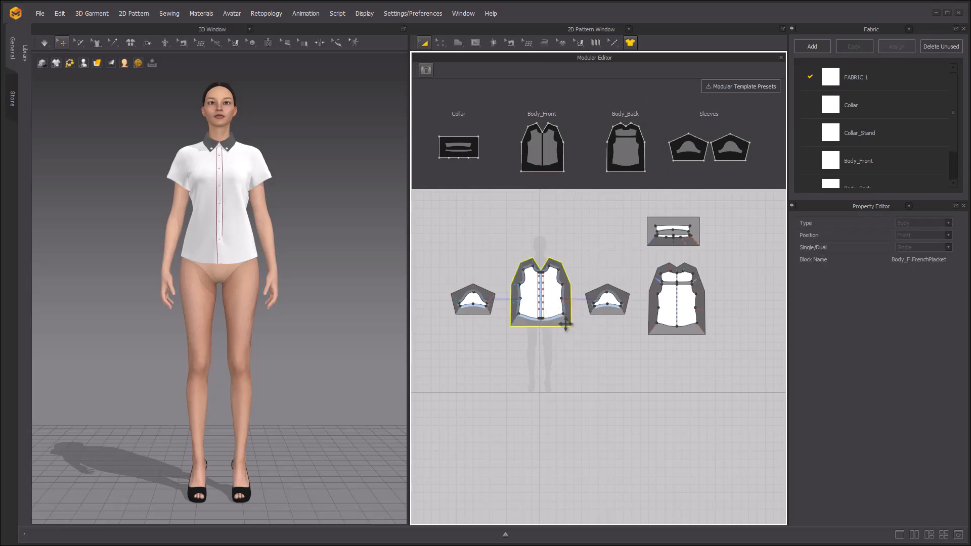
key(Delete)
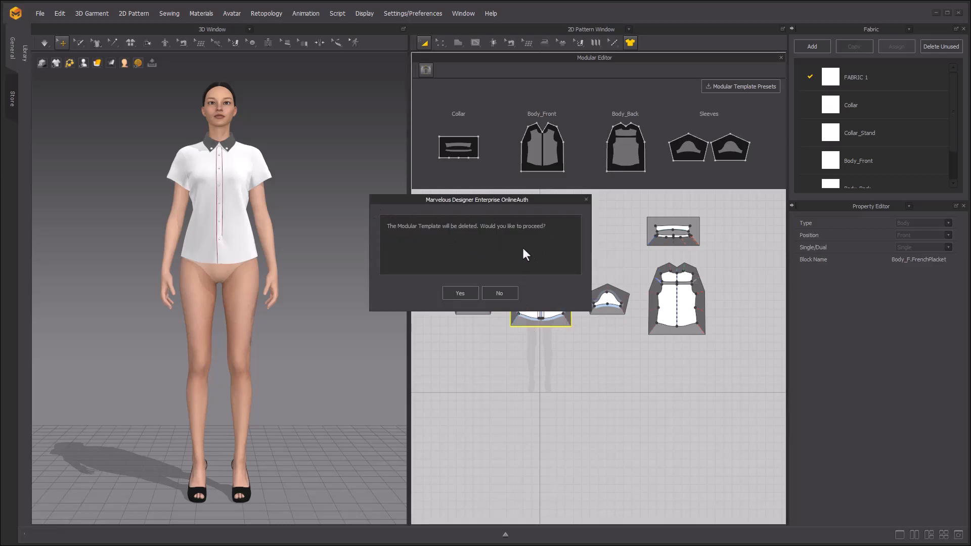
click(459, 293)
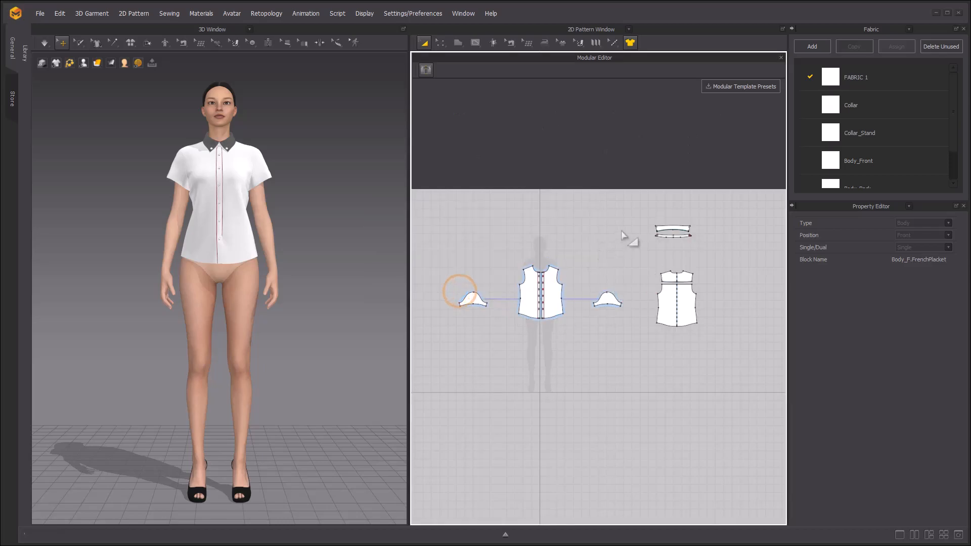
click(630, 42)
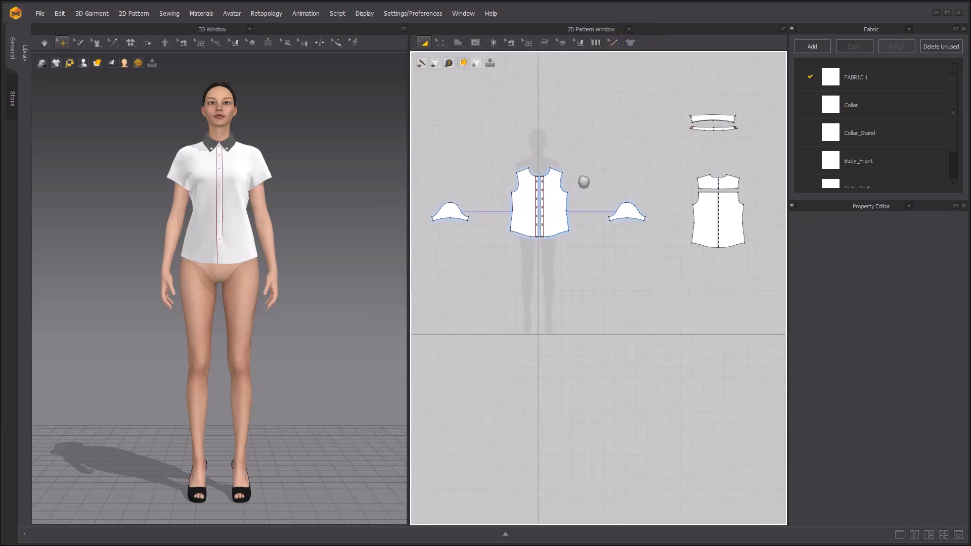
- Remove the linked editing from all shirt pattern pieces and deselect them
drag(437, 91, 743, 274)
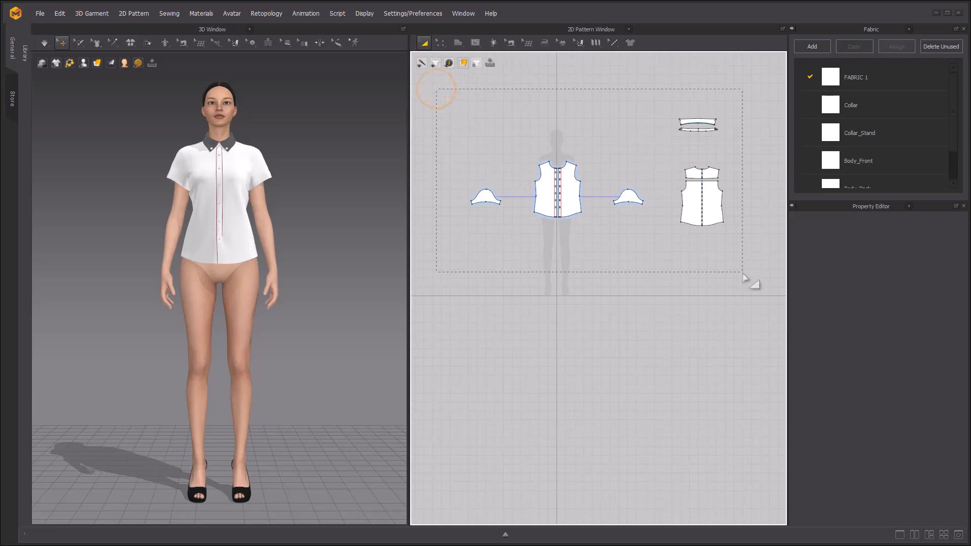
right_click(573, 193)
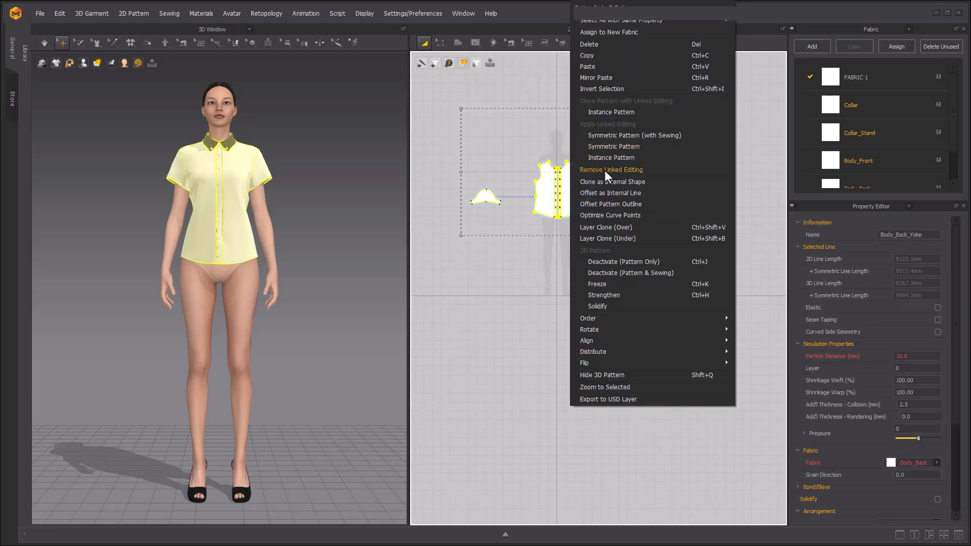
click(645, 171)
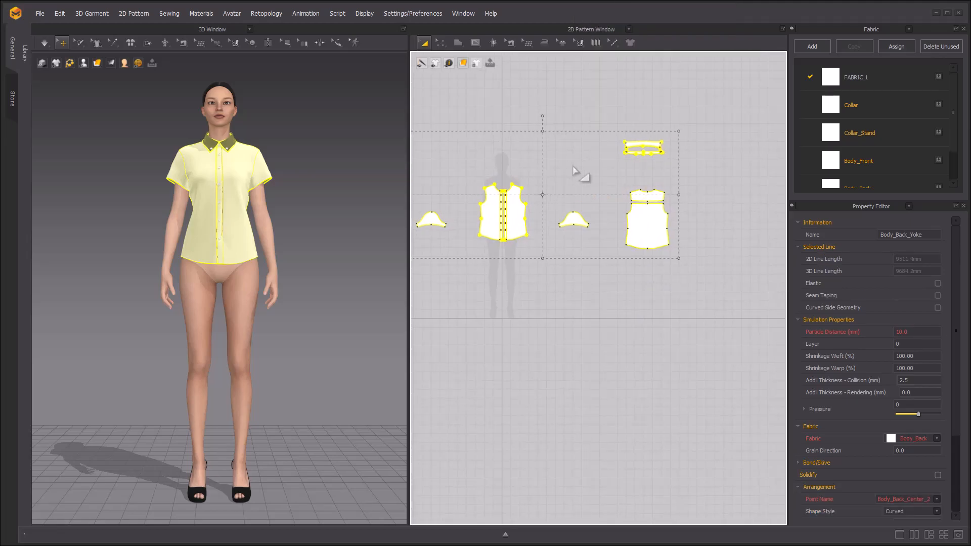
scroll(607, 178, up, 3)
click(635, 169)
- Draw a vertical internal line on the back yoke from the neckline's centre point to the lower edge's centre point
scroll(581, 143, up, 5)
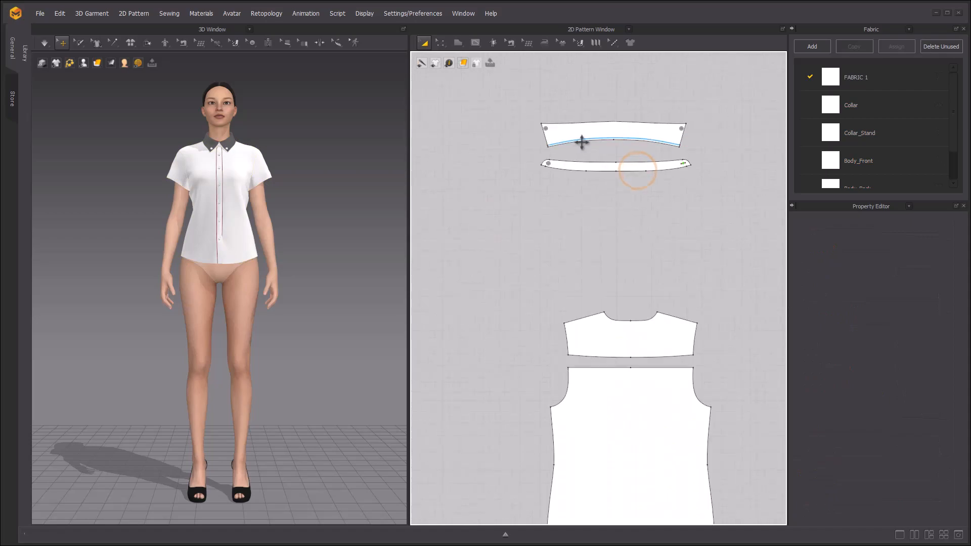
middle_drag(581, 142, 526, 215)
click(475, 41)
middle_drag(597, 371, 578, 179)
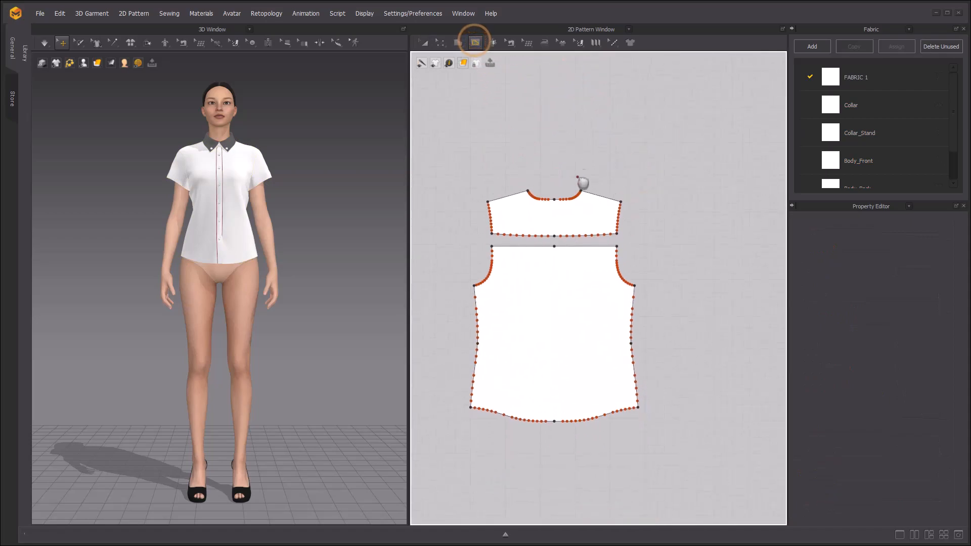
scroll(564, 219, up, 3)
click(542, 179)
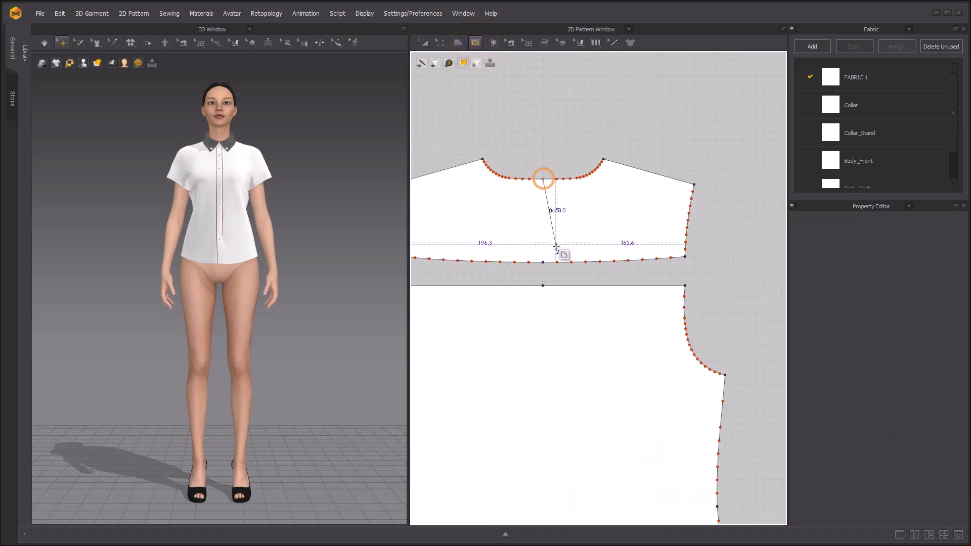
click(542, 262)
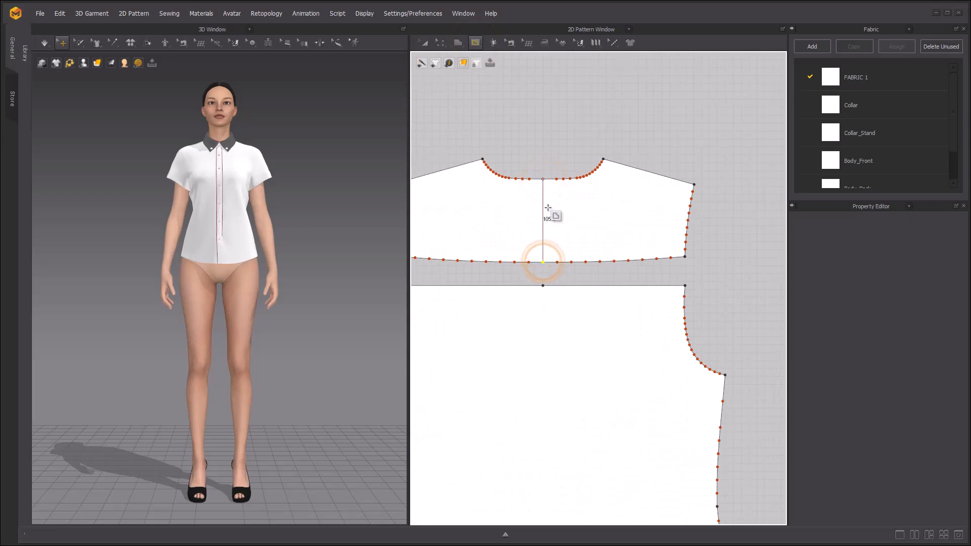
- Draw a vertical internal line on the back body from the upper edge's centre point to the hem's centre point
scroll(548, 221, down, 3)
click(550, 165)
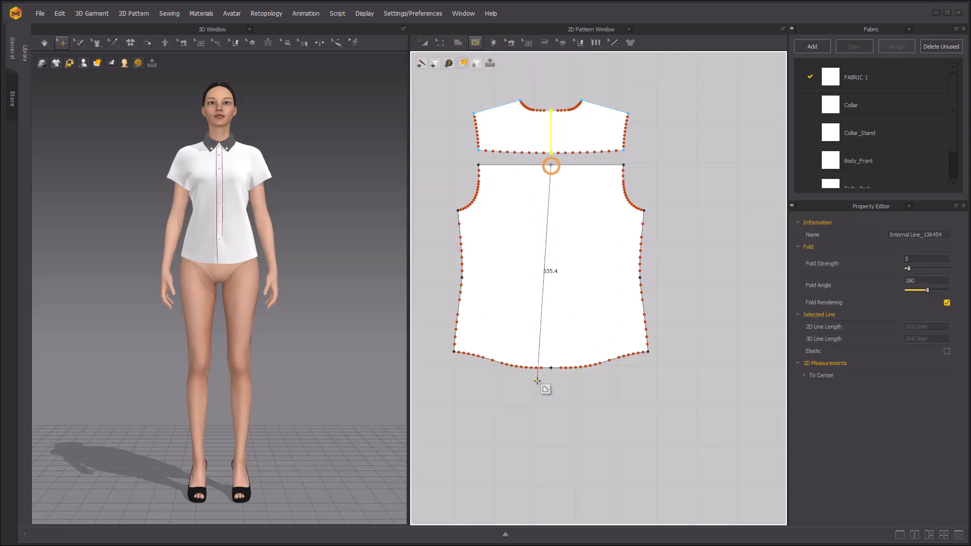
scroll(536, 381, up, 3)
click(556, 353)
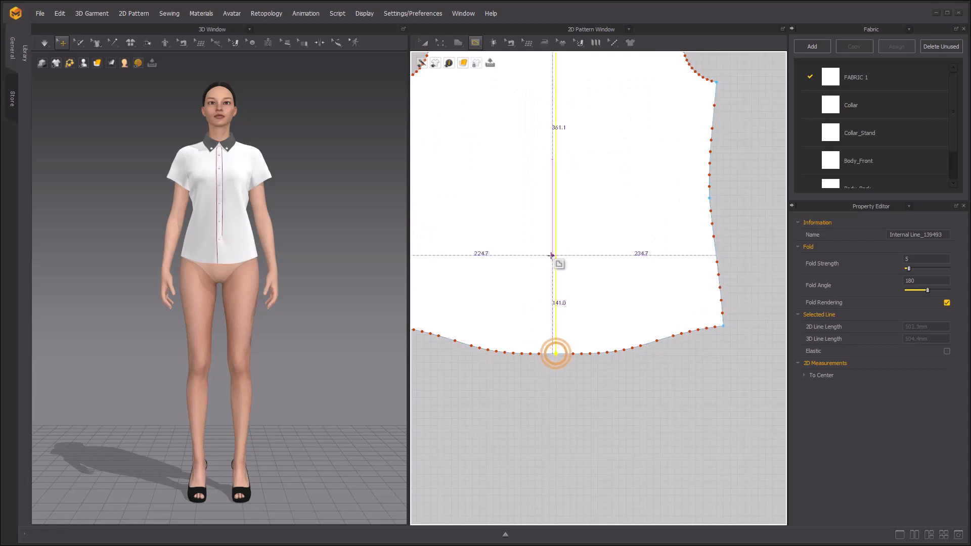
- Select both centre-back internal lines and split the yoke and back body along them with Cut & Sew
scroll(556, 353, down, 3)
click(462, 62)
click(440, 43)
shift+click(563, 146)
right_click(563, 148)
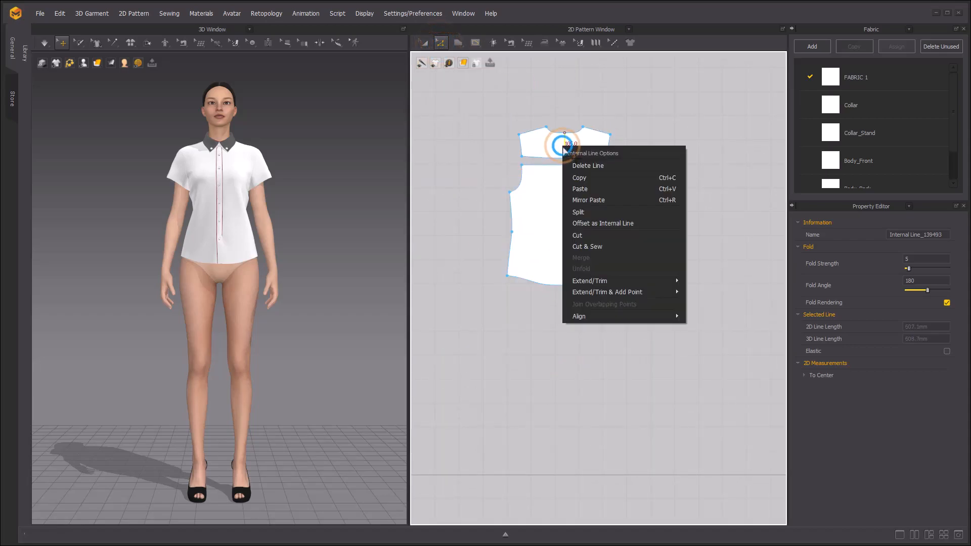
click(606, 247)
- Apply linked editing as Symmetric Pattern (with Sewing) to the front, back, yoke and sleeve pieces
scroll(606, 246, down, 5)
scroll(574, 174, up, 1)
scroll(573, 173, up, 1)
middle_drag(661, 172, 625, 173)
scroll(624, 172, down, 1)
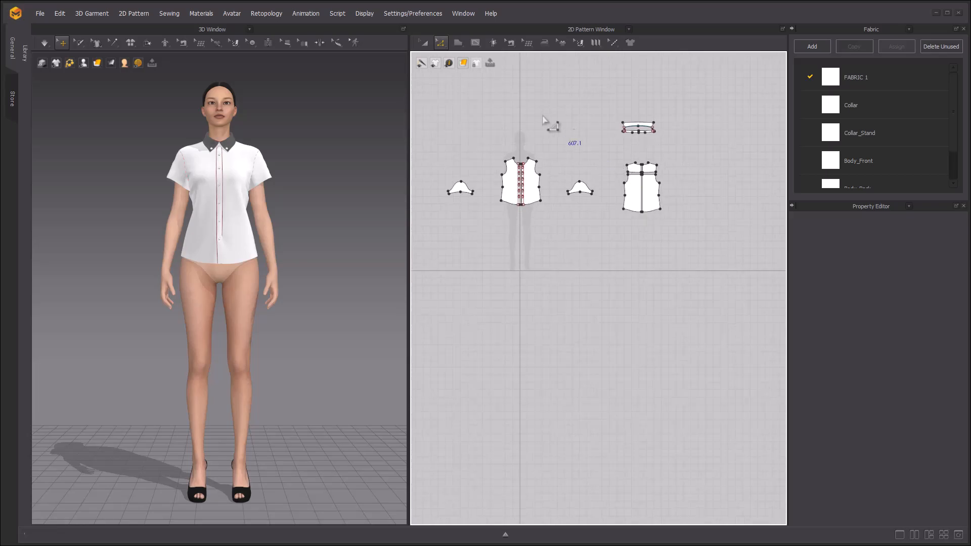
click(423, 44)
middle_drag(478, 161, 539, 224)
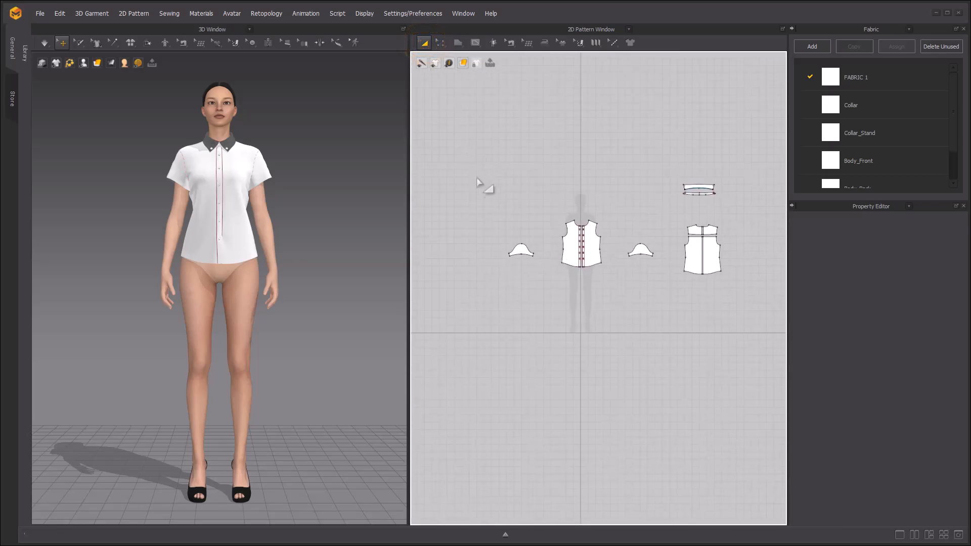
drag(482, 215, 768, 325)
middle_drag(601, 256, 523, 196)
right_click(515, 174)
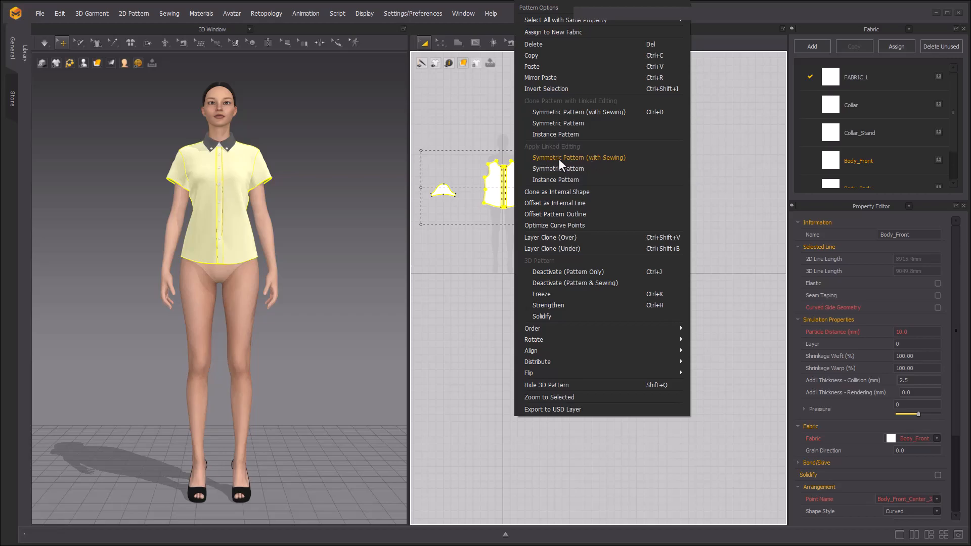
click(609, 158)
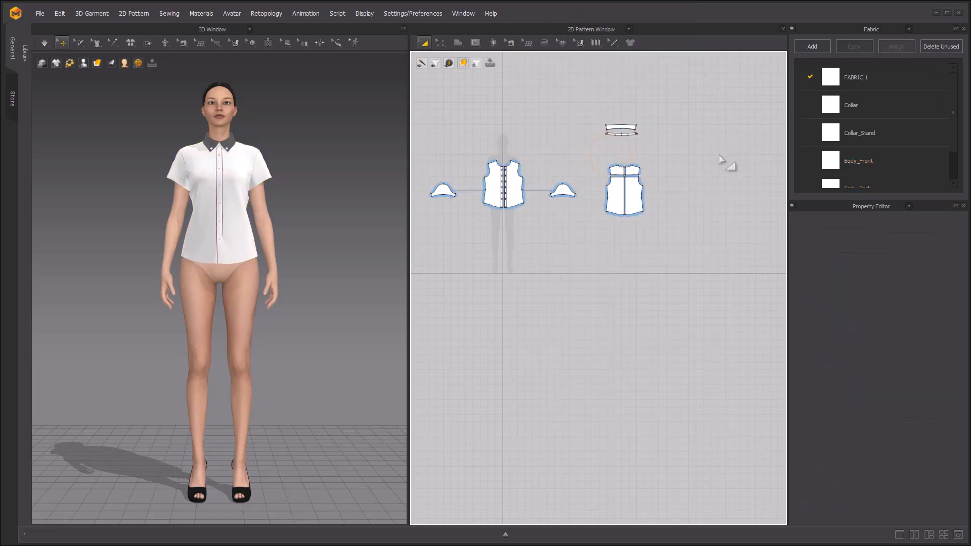
- Review the shirt's seams with Edit Sewing and merge the back yoke with the back body along their shared seam
middle_drag(634, 180, 645, 167)
scroll(569, 176, up, 2)
click(510, 43)
click(515, 64)
scroll(653, 175, up, 6)
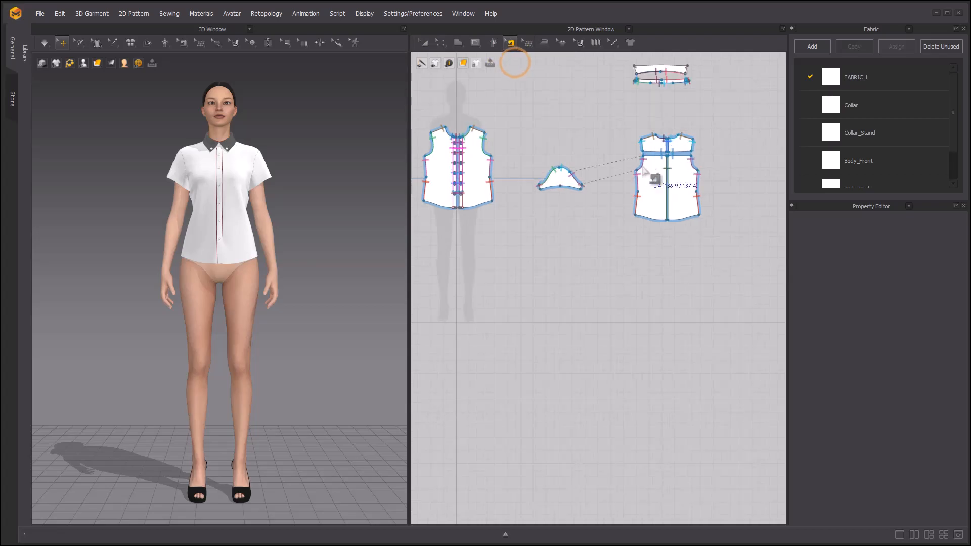
middle_drag(644, 152, 581, 134)
scroll(667, 180, down, 6)
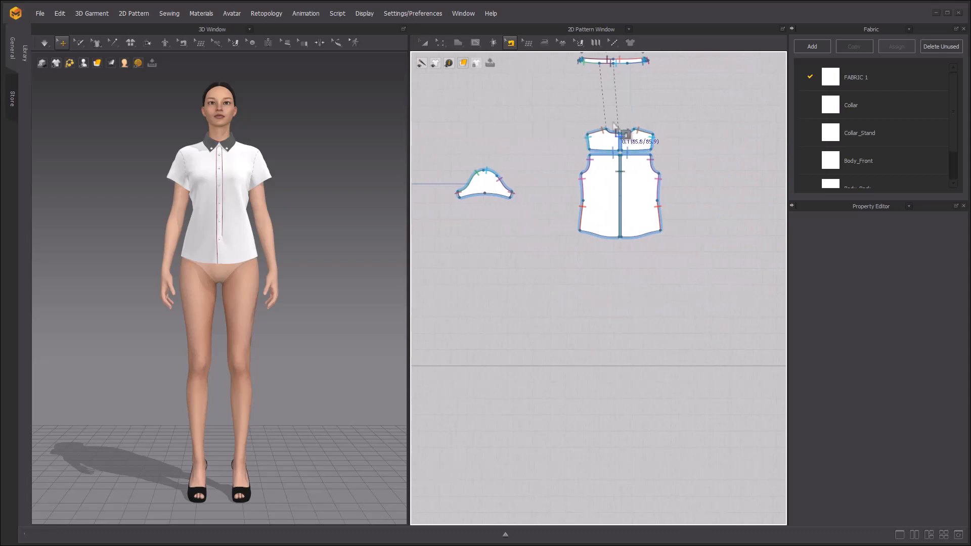
scroll(622, 152, up, 5)
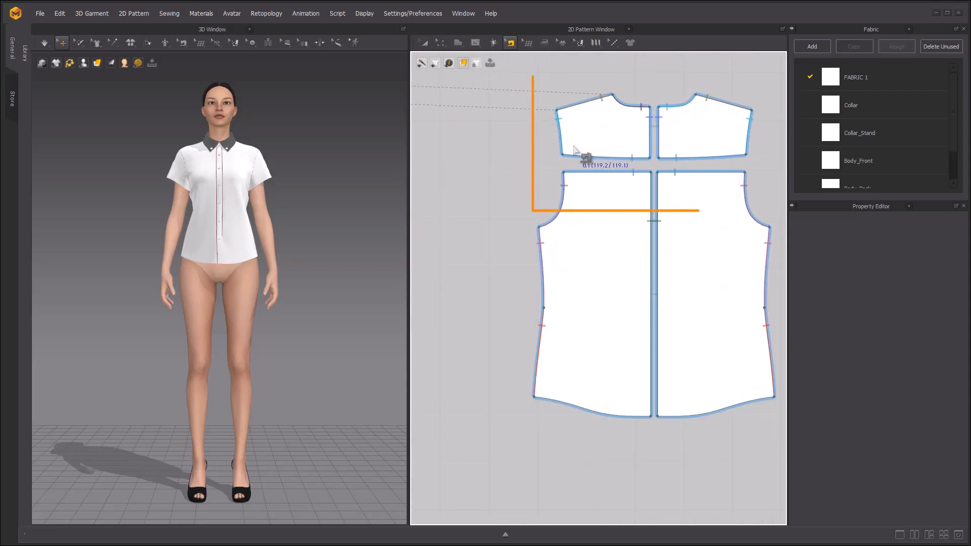
click(579, 154)
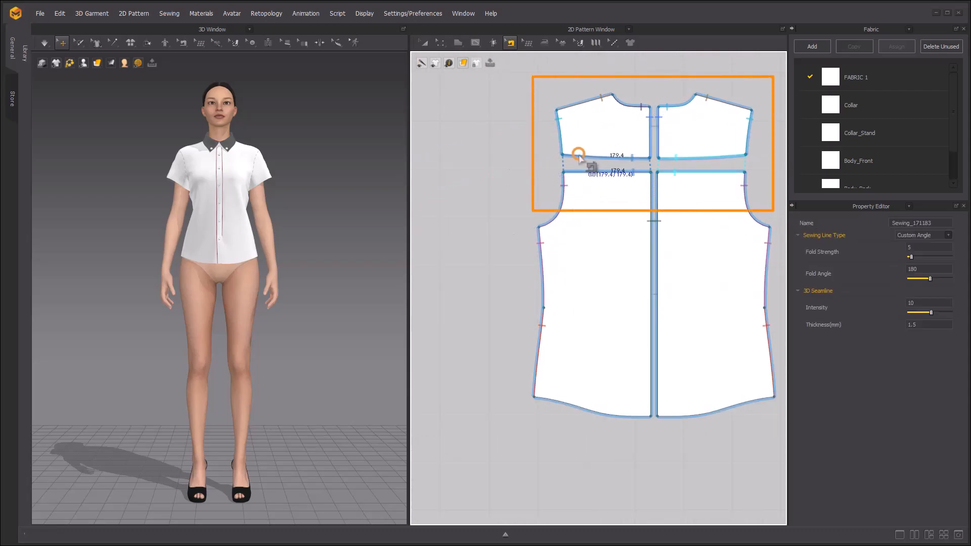
right_click(578, 155)
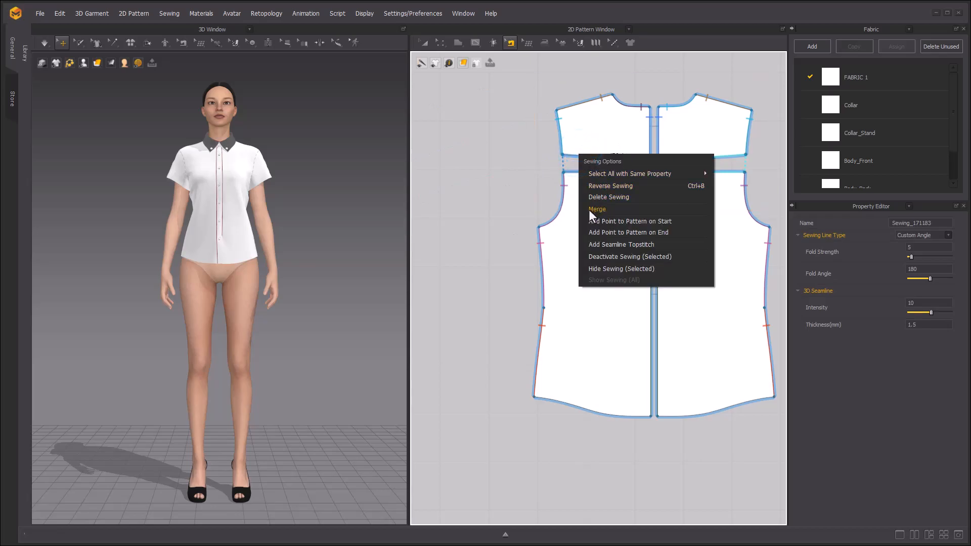
click(614, 209)
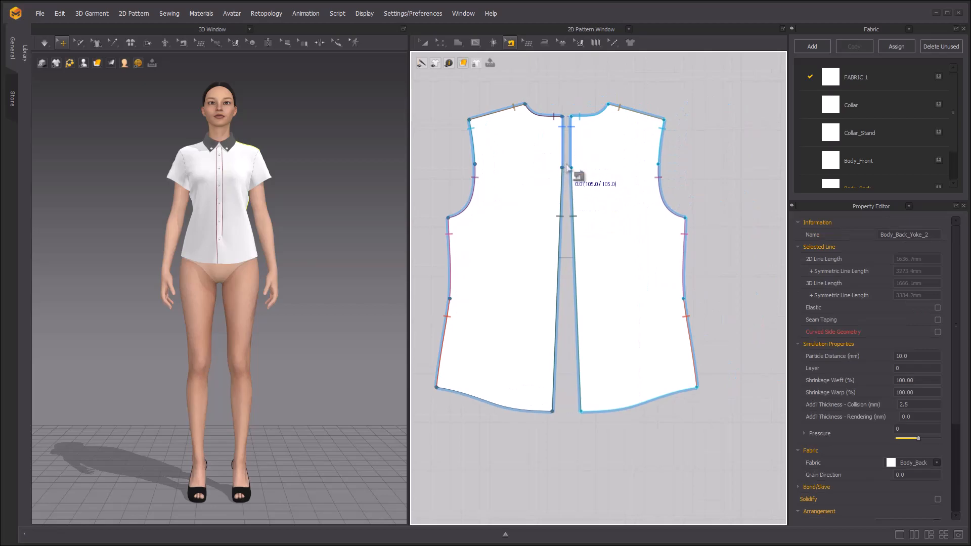
- Delete the extra point on the centre-back edge where the yoke met the back body, straightening that edge
click(438, 39)
click(613, 166)
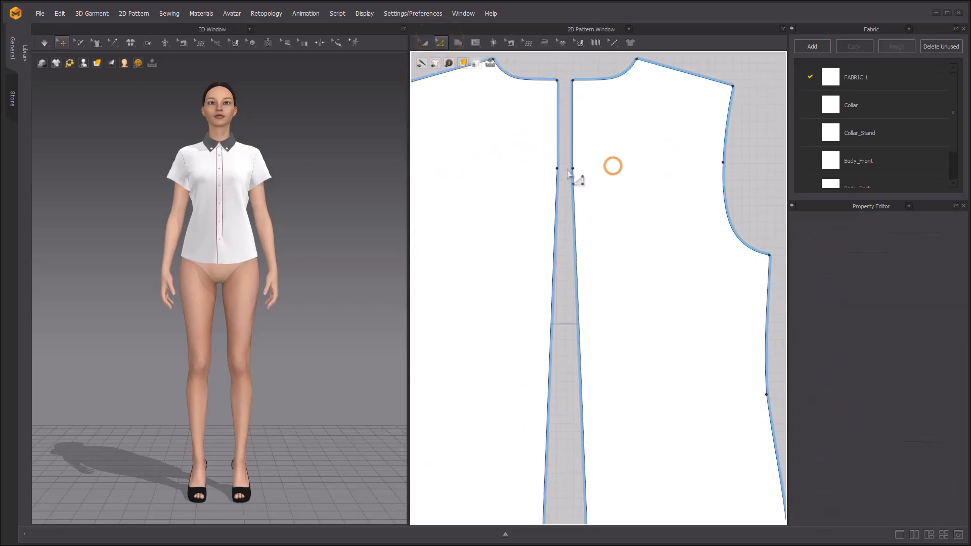
click(556, 168)
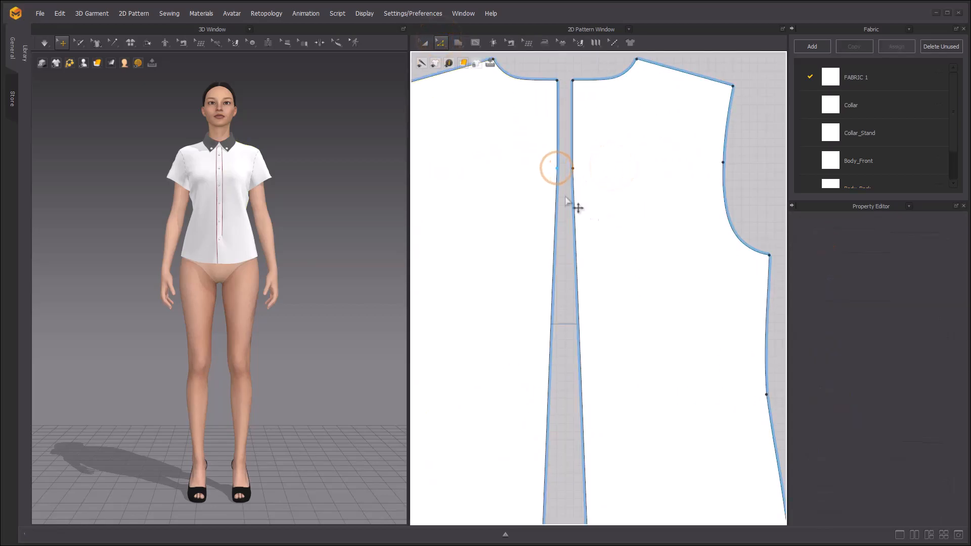
scroll(549, 177, down, 4)
key(Delete)
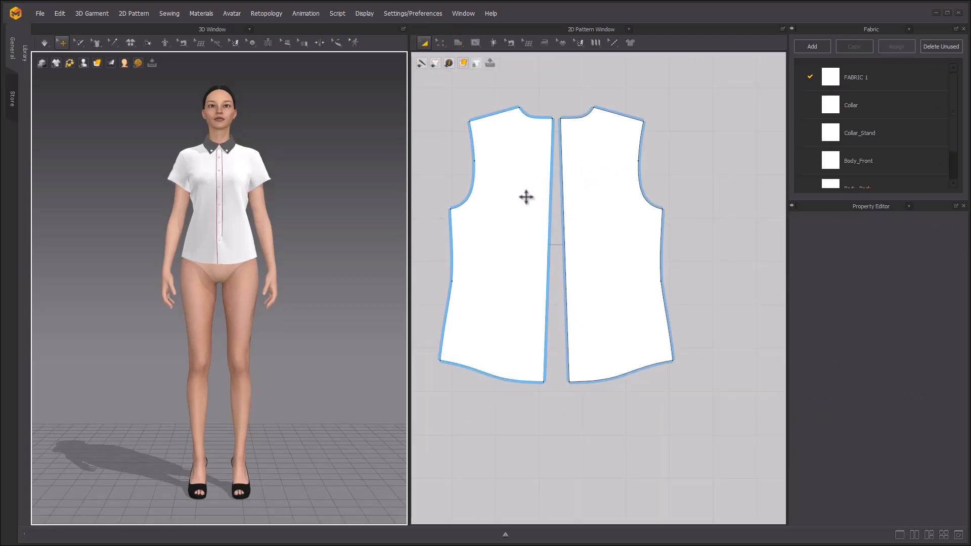
- Rotate the merged back pattern to the Y-Axis, using its centre-back edge as the reference line
click(526, 197)
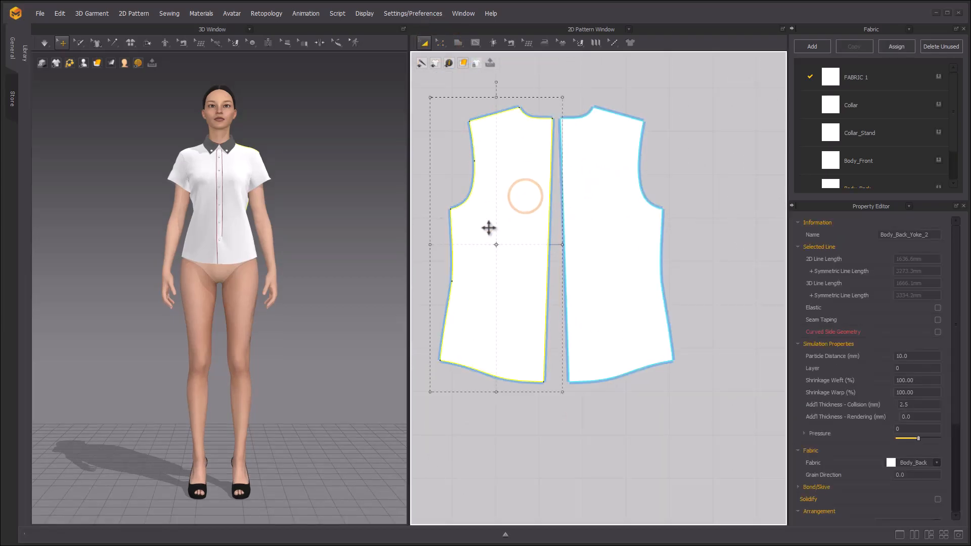
right_click(487, 226)
mouse_move(528, 298)
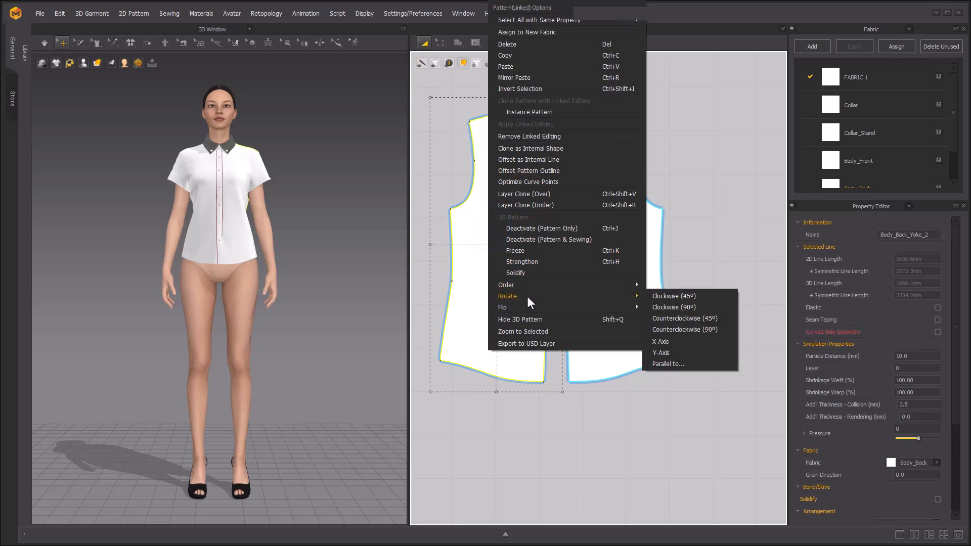
click(654, 354)
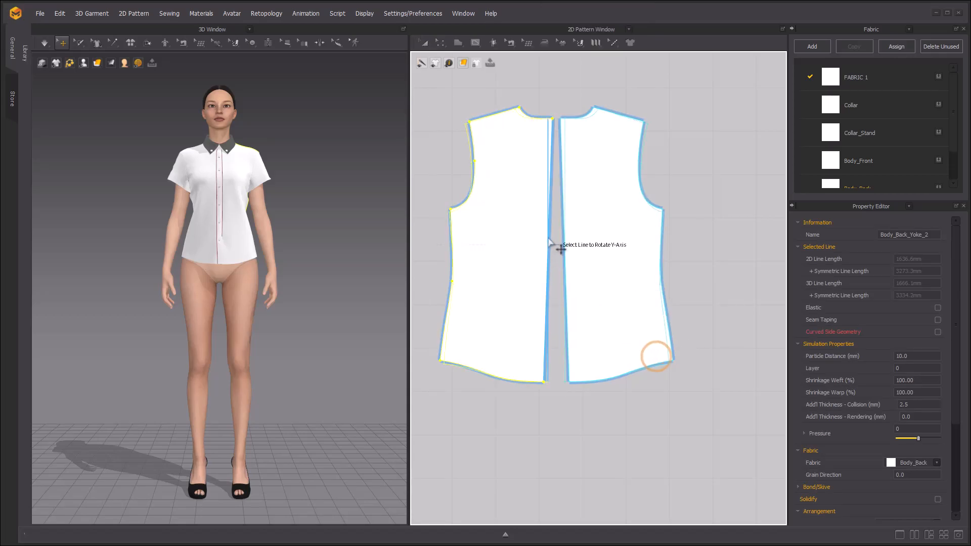
click(700, 151)
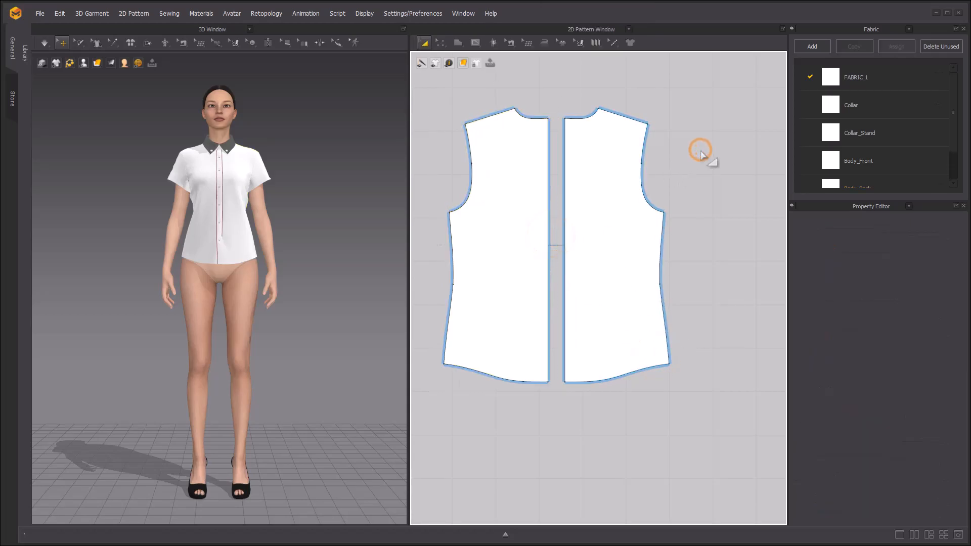
- Add a front waist dart with left and right widths of 10 mm and up and down heights of 100 mm, and check its sewing
click(315, 156)
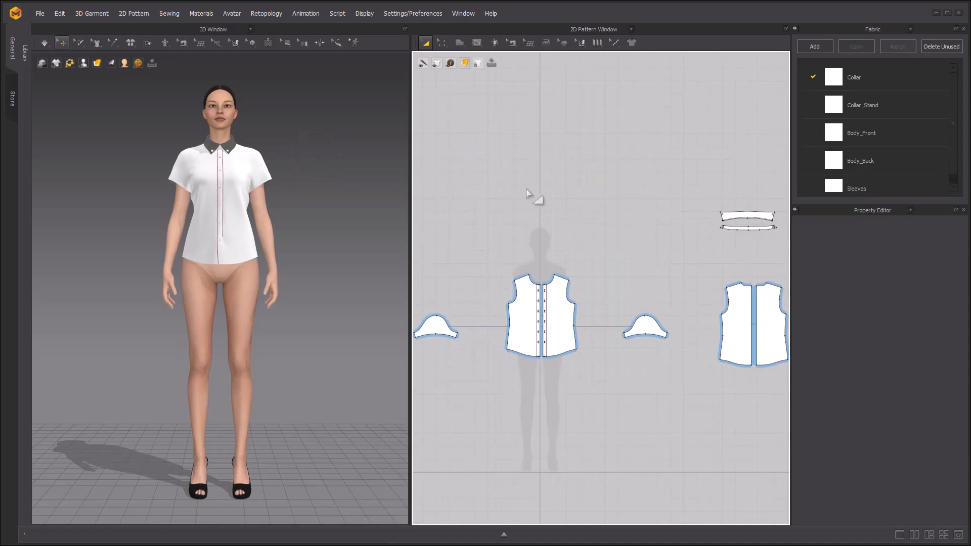
middle_drag(551, 200, 491, 152)
mouse_move(476, 43)
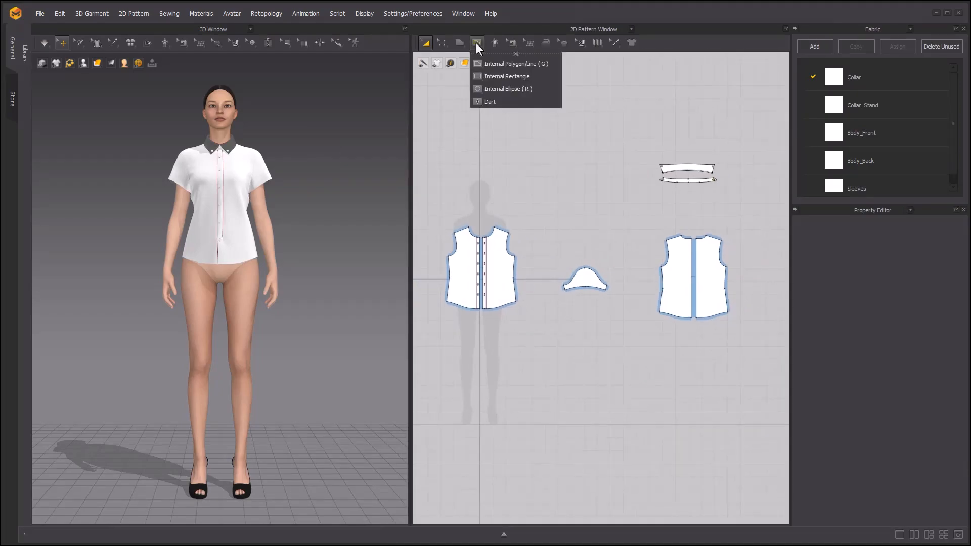
click(503, 101)
scroll(485, 248, up, 6)
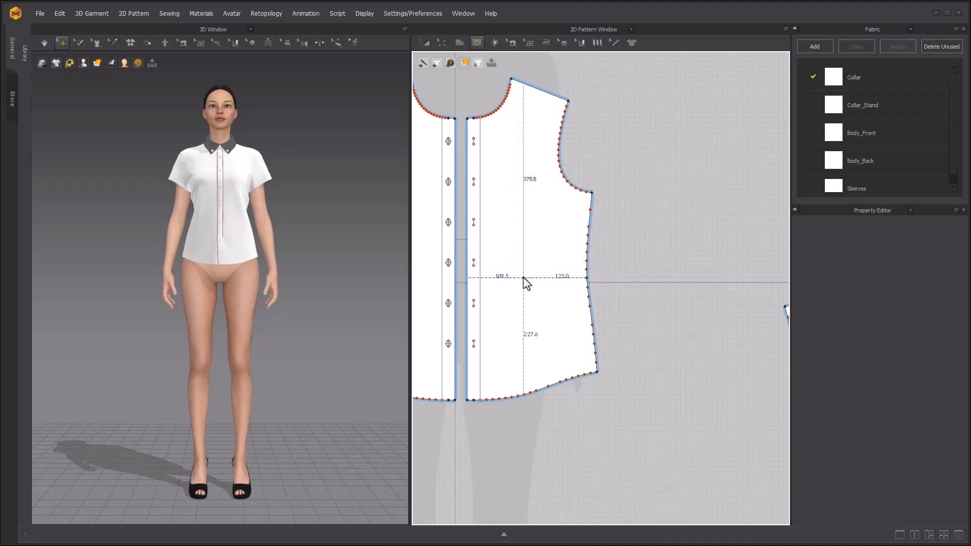
click(524, 277)
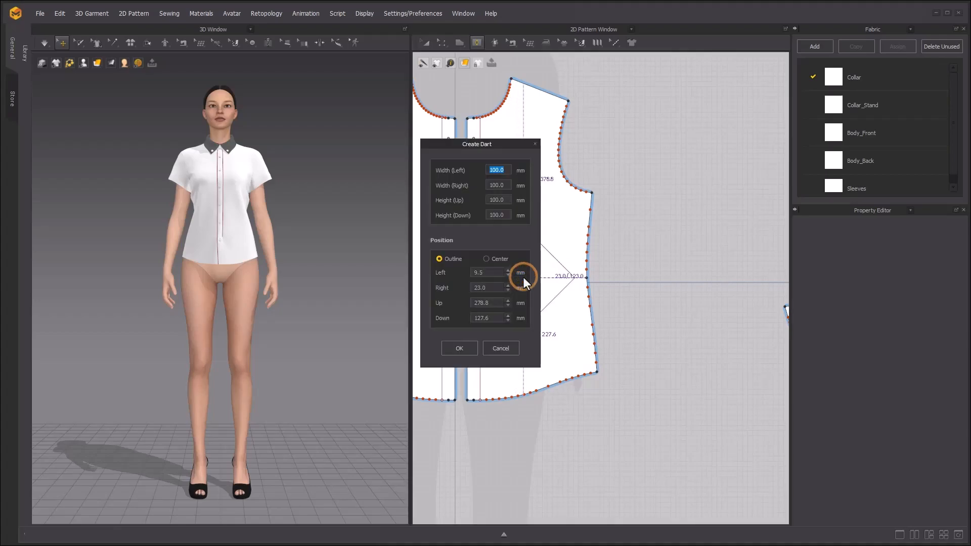
text(1010)
drag(488, 145, 412, 145)
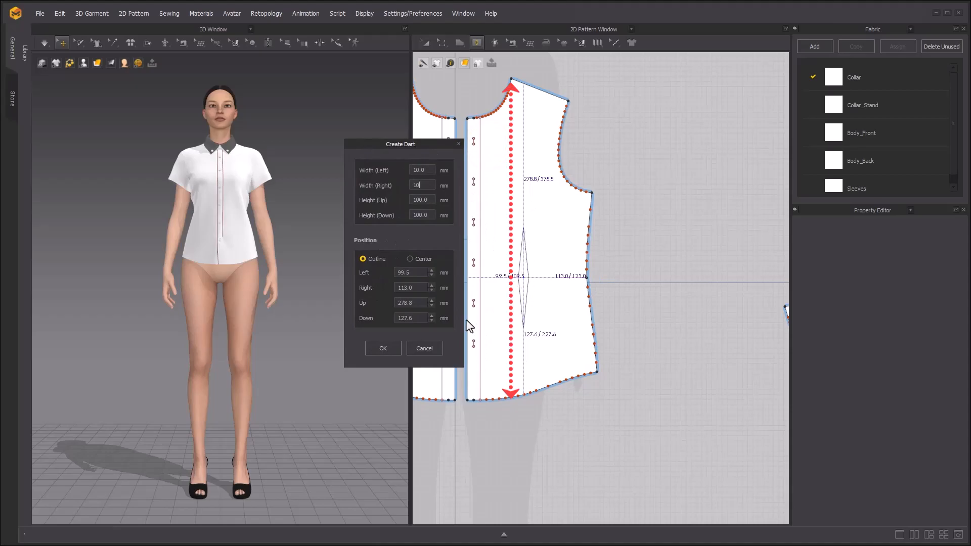
click(383, 348)
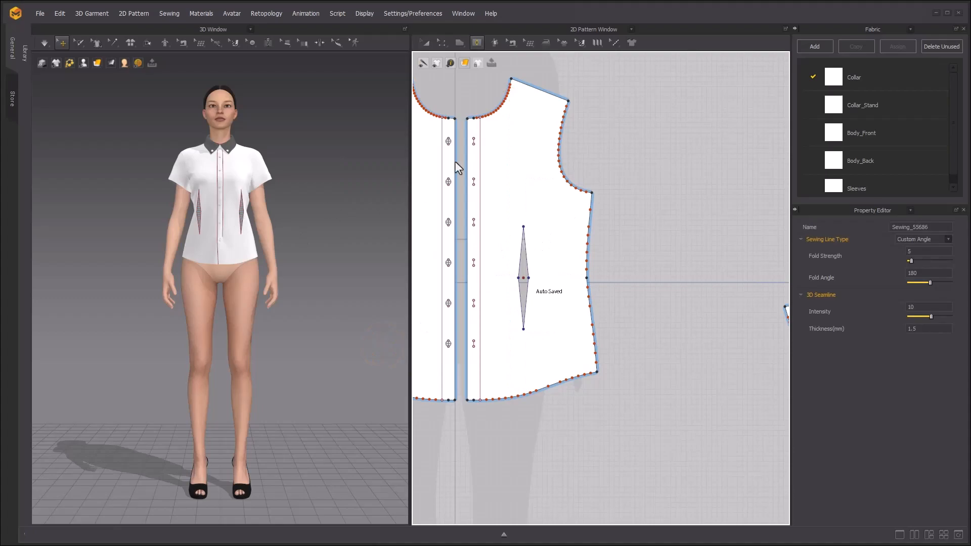
click(513, 42)
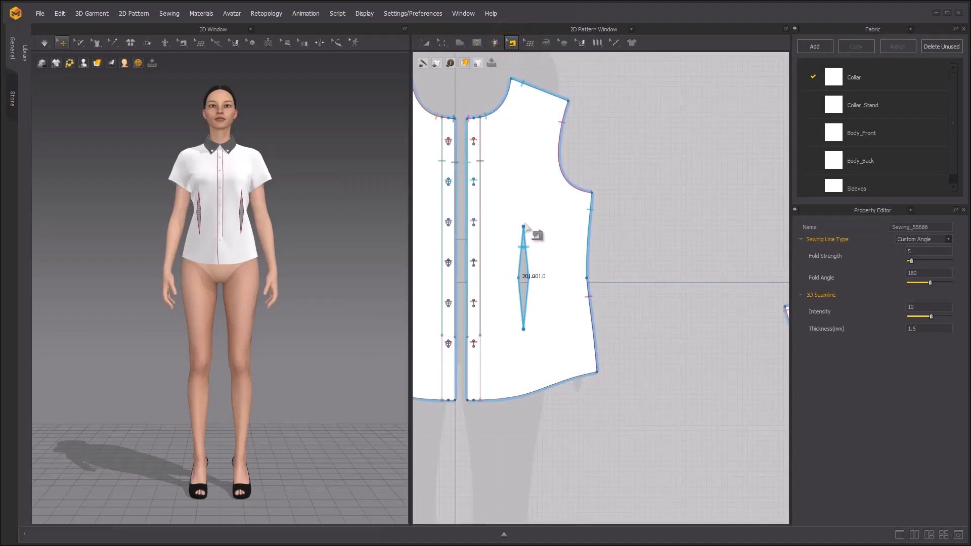
click(424, 42)
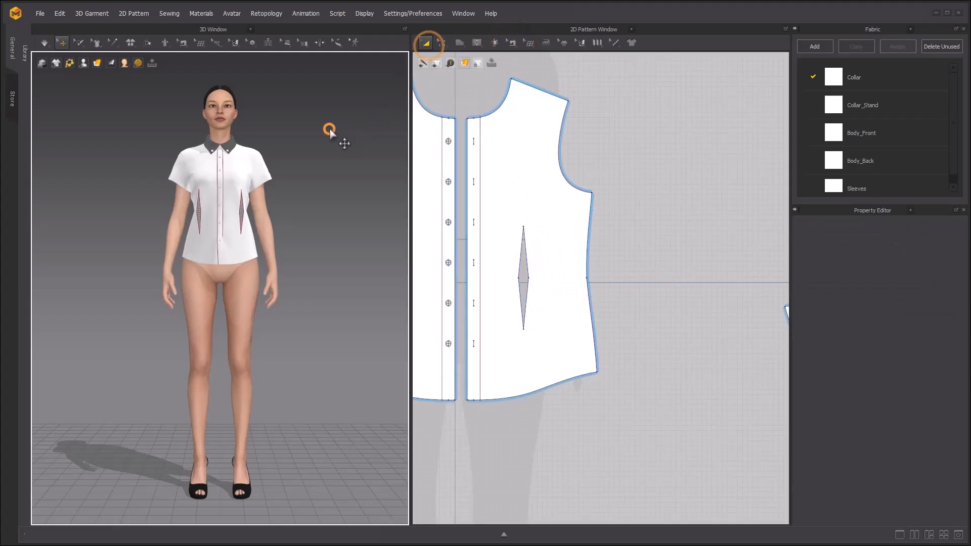
- Simulate the garment to close the front waist darts and inspect the shirt's fit from several angles
scroll(328, 129, up, 3)
scroll(329, 129, up, 4)
key(space)
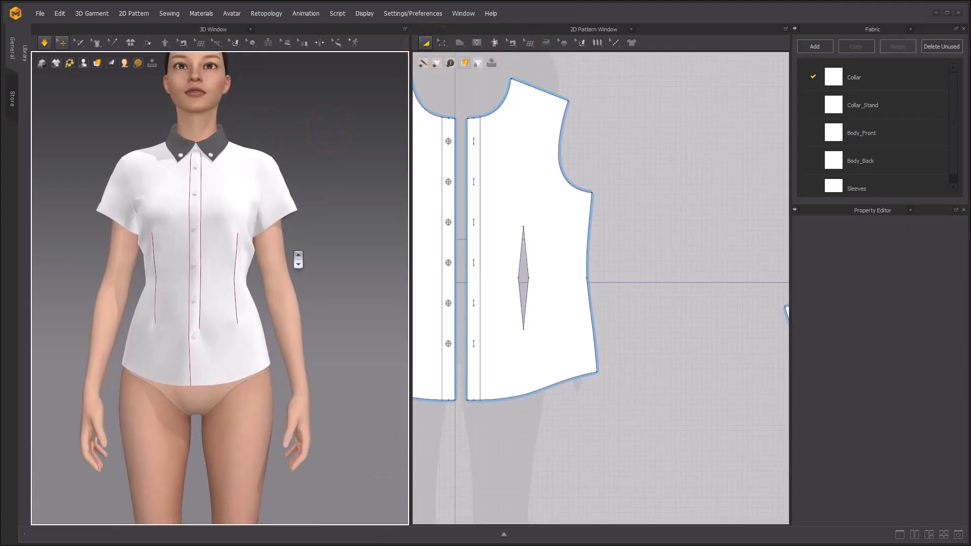
right_drag(240, 248, 167, 219)
right_drag(218, 250, 294, 257)
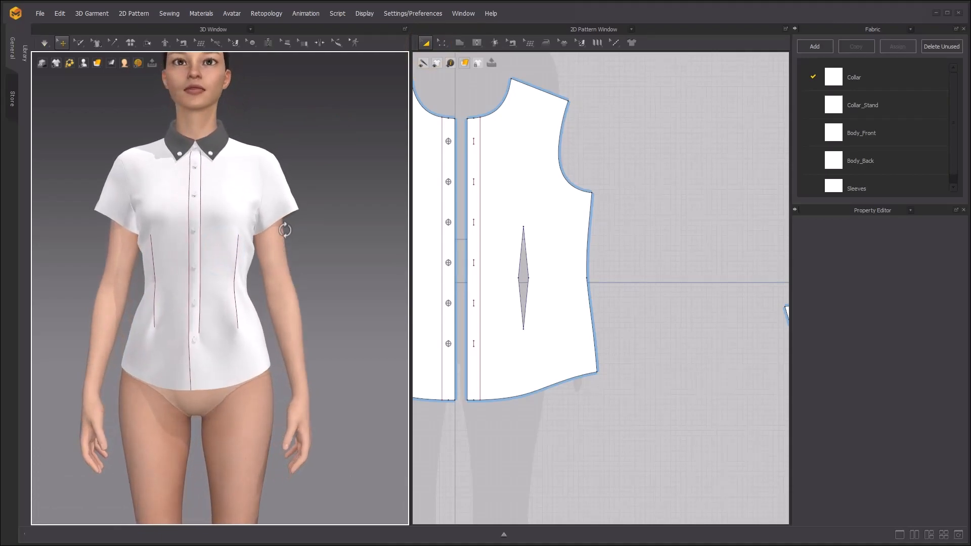
scroll(294, 247, down, 2)
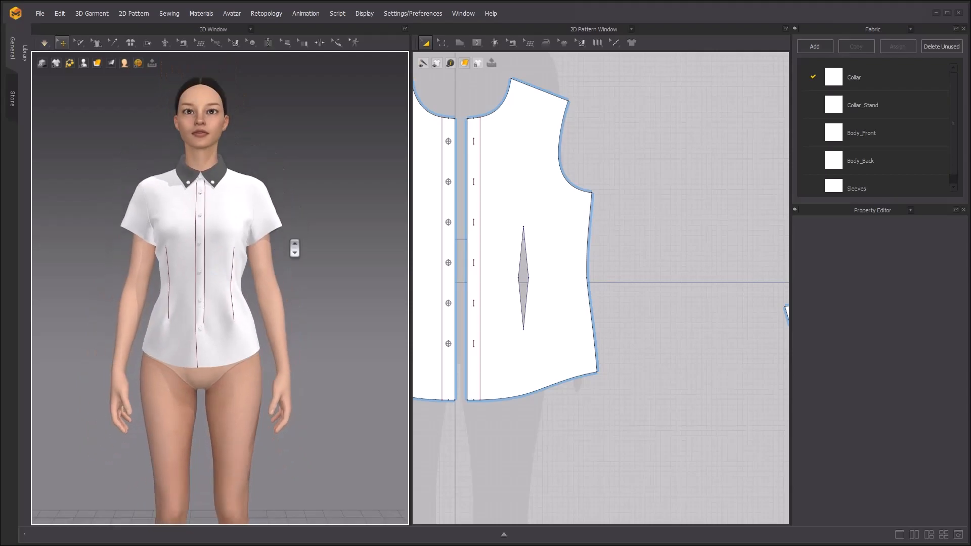
- Add a waist dart to the back body with left and right widths of 10 mm and up and down heights of 100 mm
right_drag(264, 261, 43, 257)
scroll(643, 254, down, 5)
middle_drag(728, 251, 487, 198)
scroll(706, 192, up, 4)
middle_drag(707, 194, 558, 244)
click(478, 44)
click(490, 102)
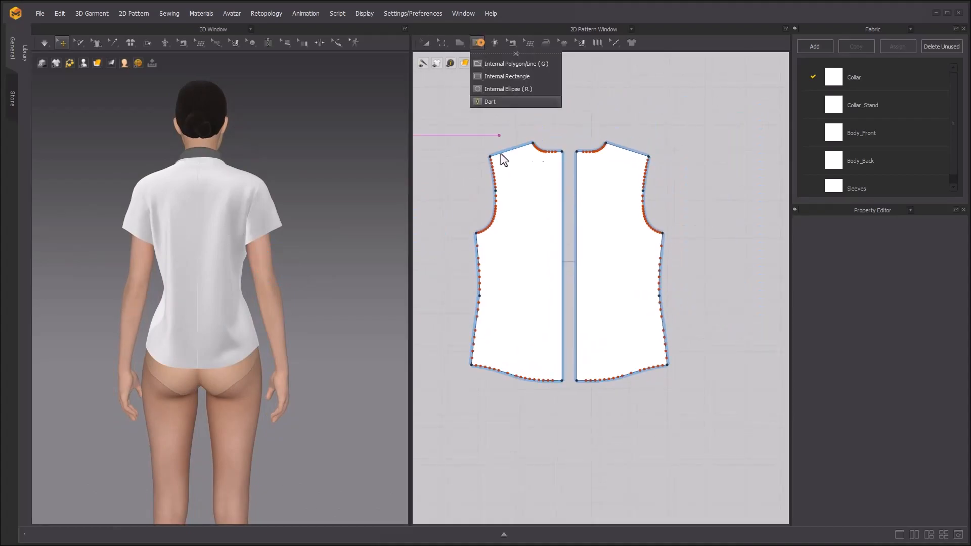
click(522, 295)
text(10)
click(504, 184)
text(10)
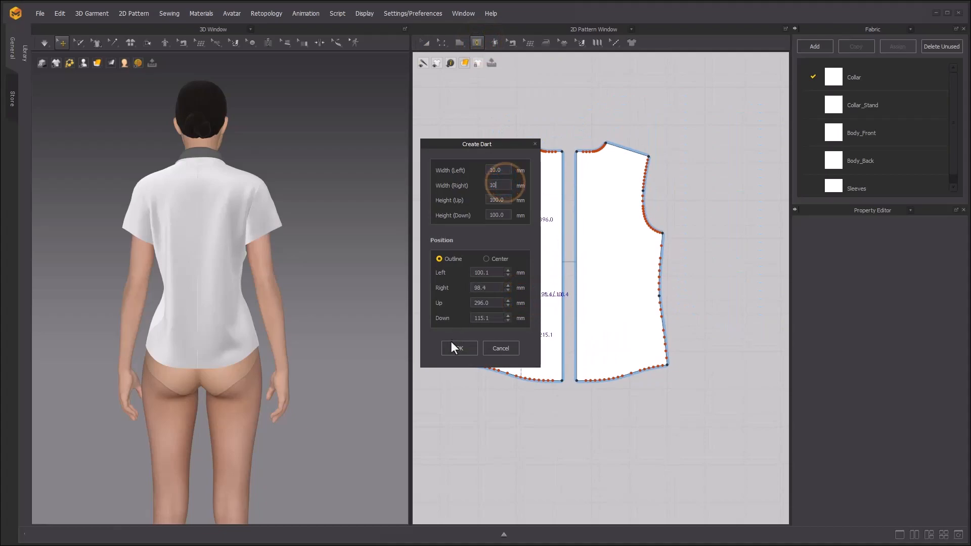
click(451, 345)
- Simulate the shirt so the new back darts close, and inspect the drape across the back
scroll(217, 277, up, 3)
right_drag(204, 277, 275, 264)
key(space)
key(space)
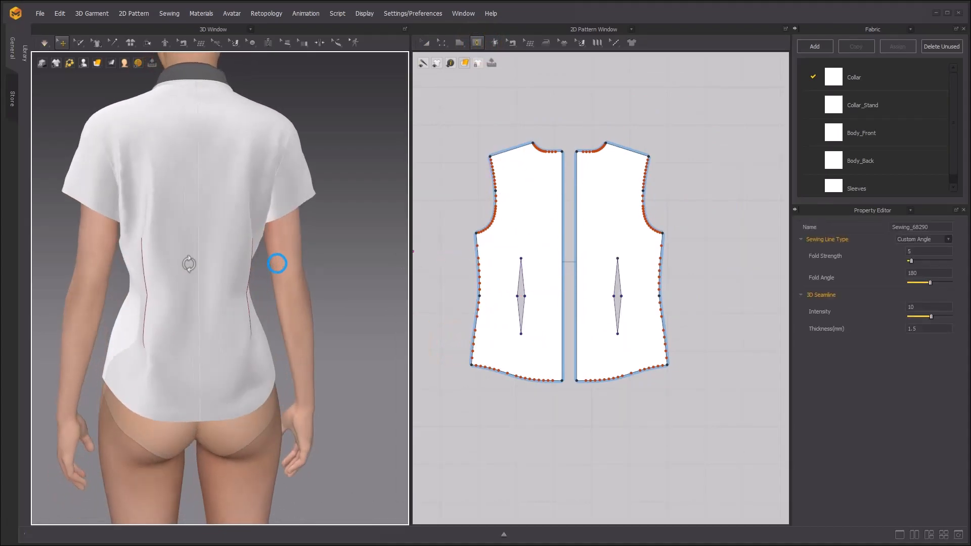
- Widen the back waist dart equally on both sides of its centre, keeping its height, and simulate the shirt to check the fit
click(428, 43)
click(520, 288)
click(528, 296)
scroll(514, 295, up, 5)
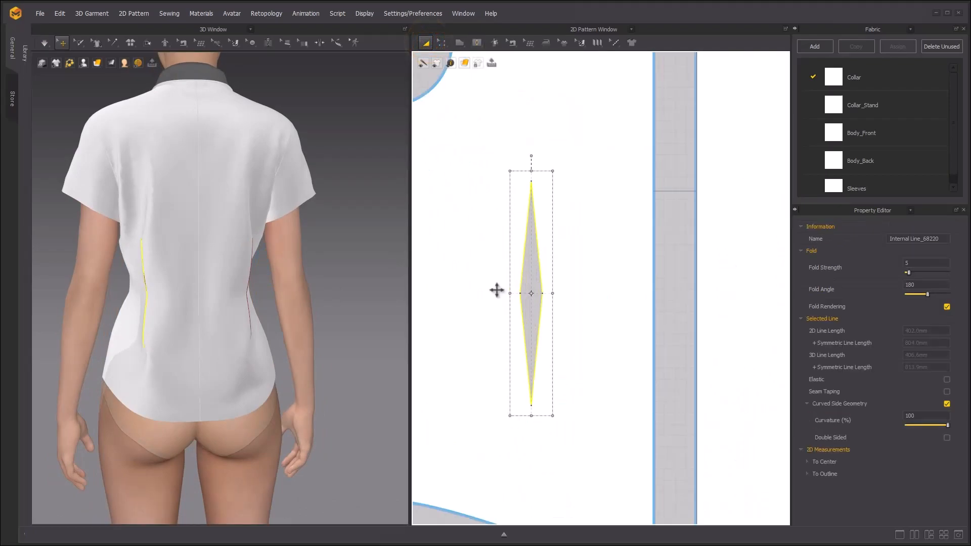
drag(515, 295, 500, 294)
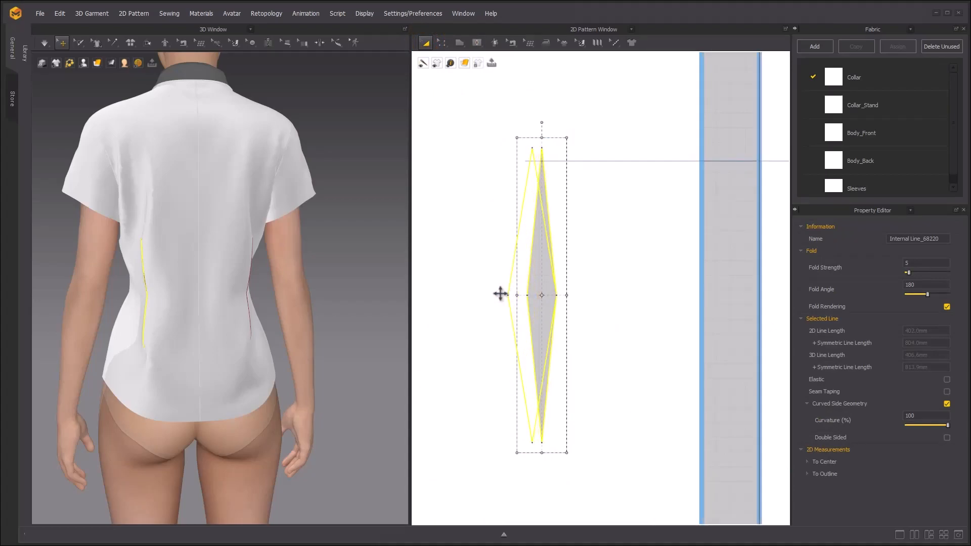
right_click(500, 294)
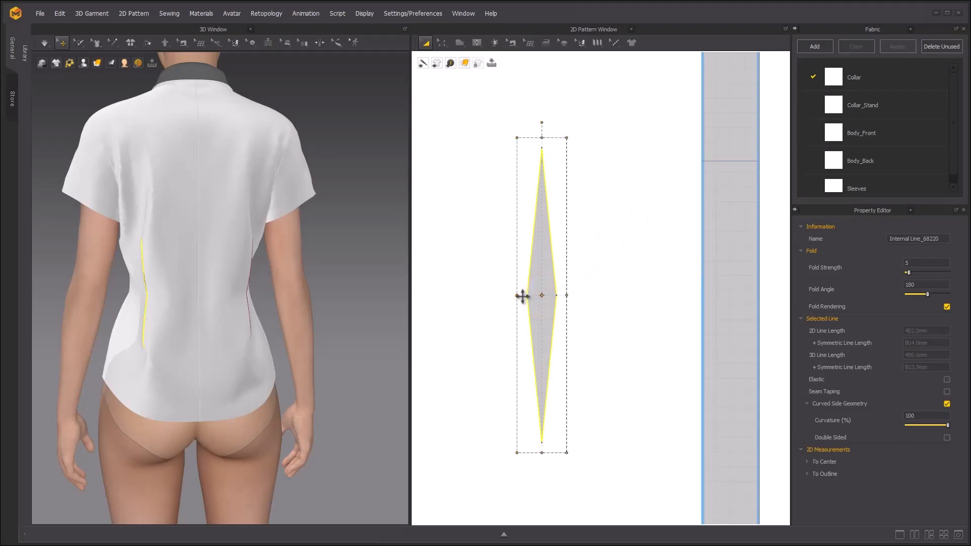
drag(520, 295, 511, 296)
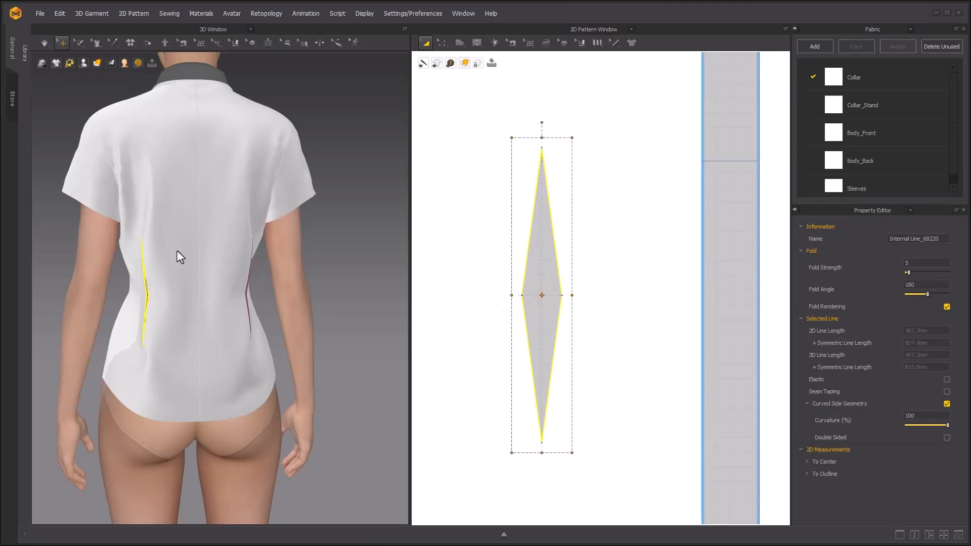
click(336, 106)
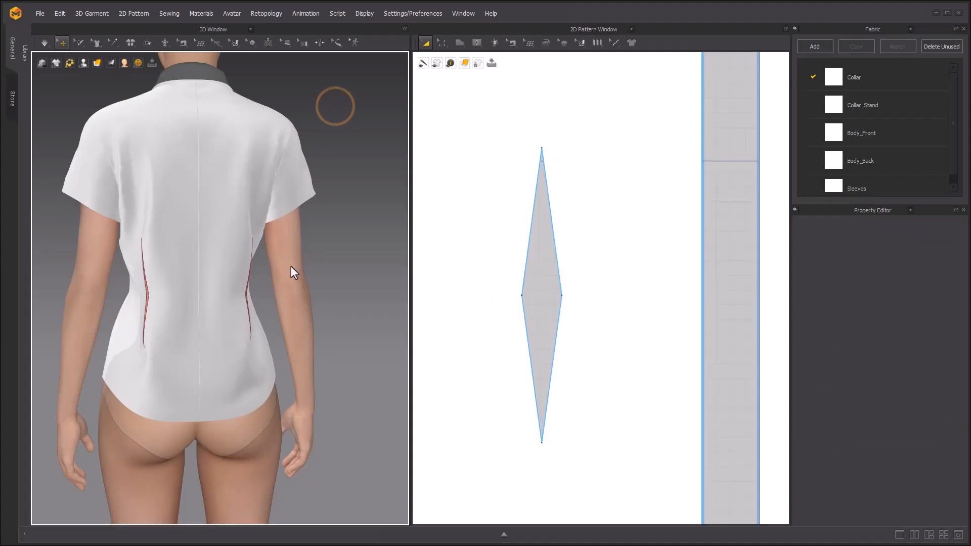
key(space)
right_drag(226, 275, 322, 264)
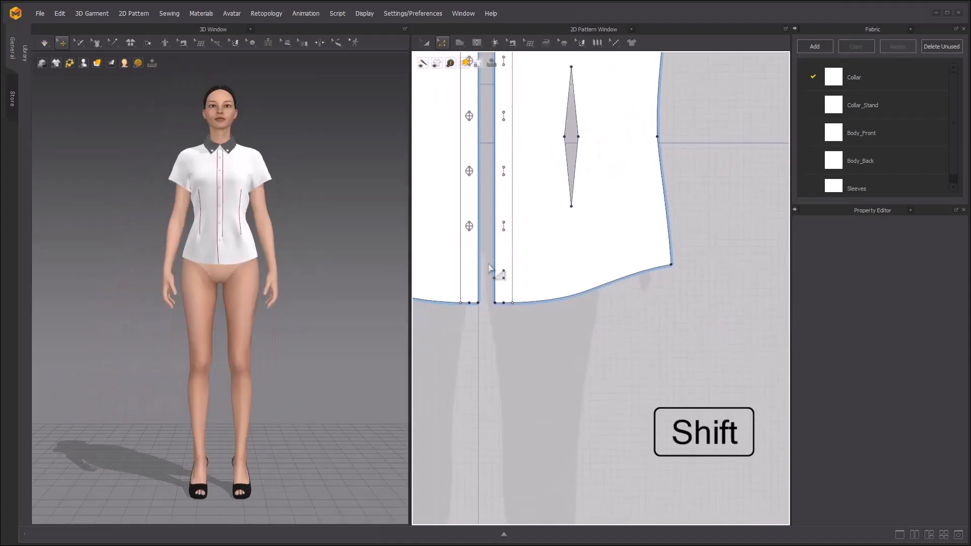
- Lengthen the front and back body patterns together by moving their hem lines straight down 240 mm
shift+drag(606, 324, 728, 355)
scroll(544, 225, down, 8)
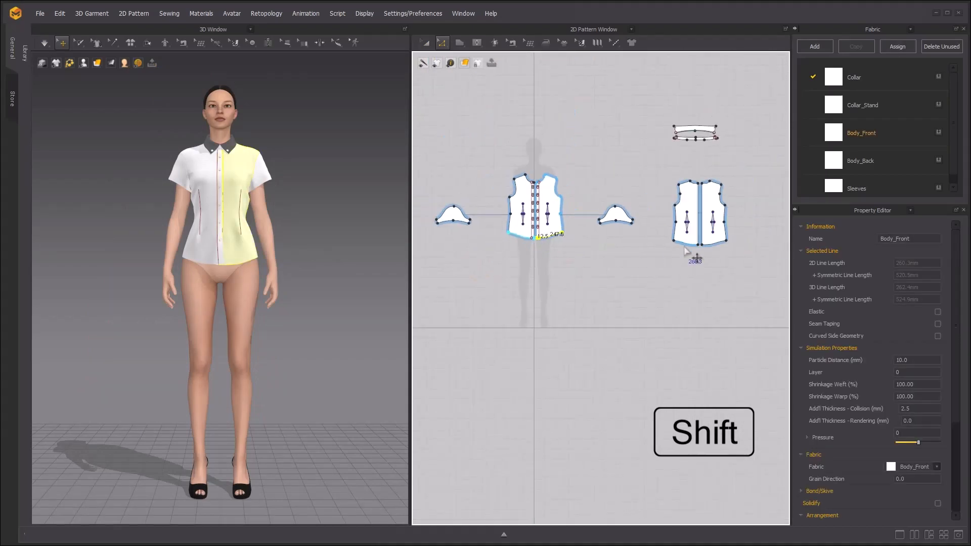
scroll(680, 242, up, 4)
shift+drag(639, 222, 749, 305)
scroll(728, 279, down, 4)
scroll(602, 228, up, 10)
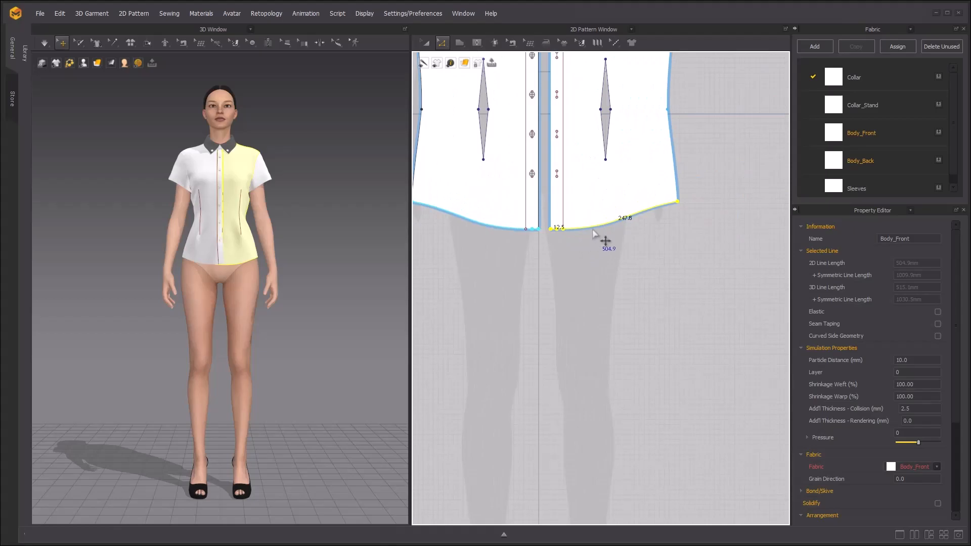
shift+drag(597, 276, 607, 348)
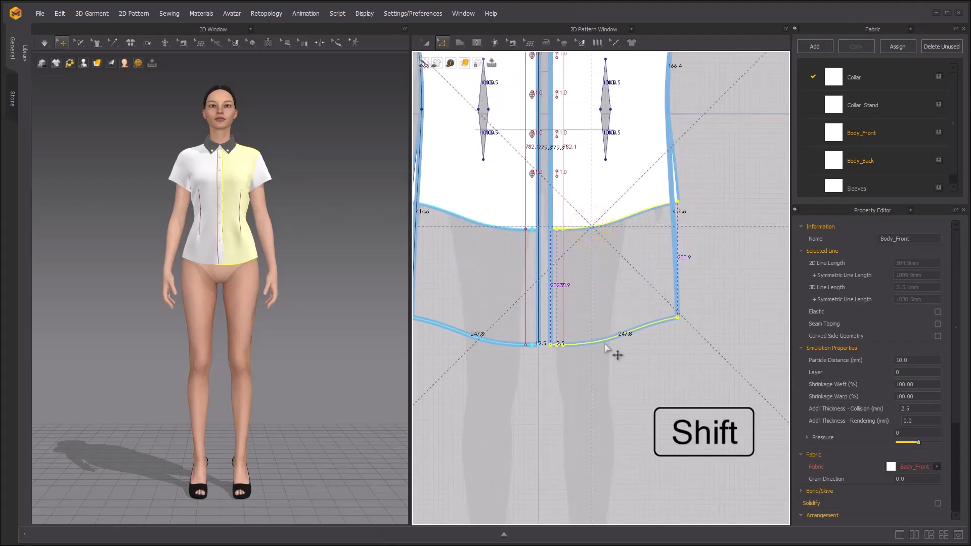
right_click(605, 343)
text(2)
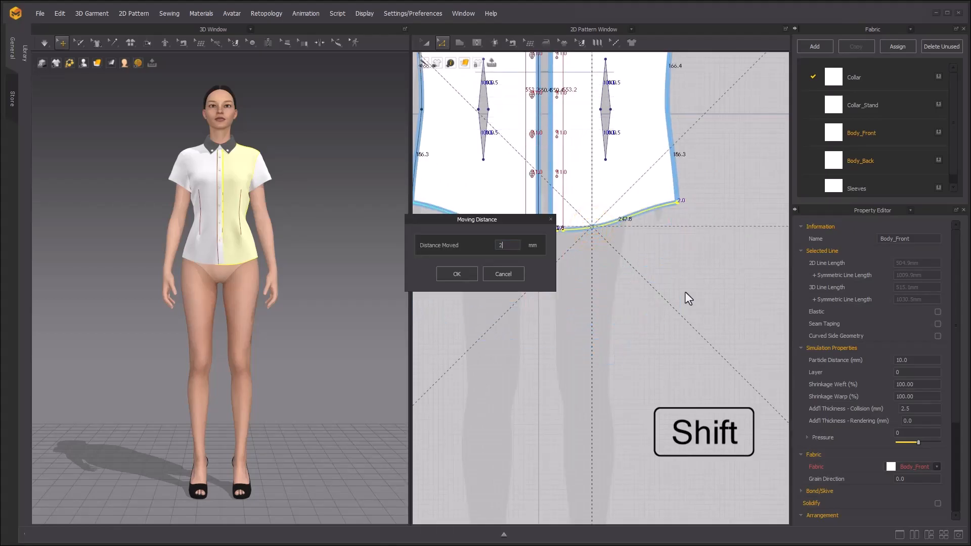
text(40)
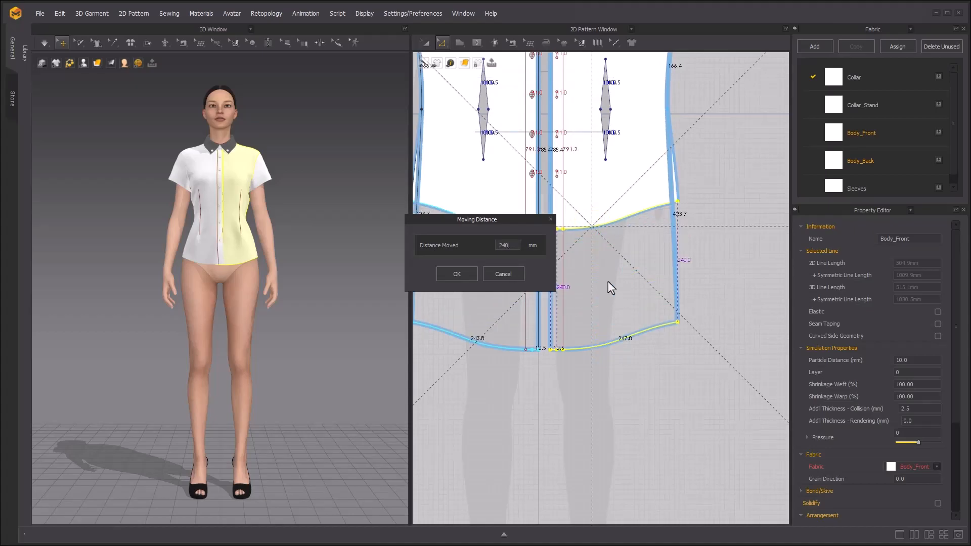
click(457, 274)
scroll(614, 227, down, 5)
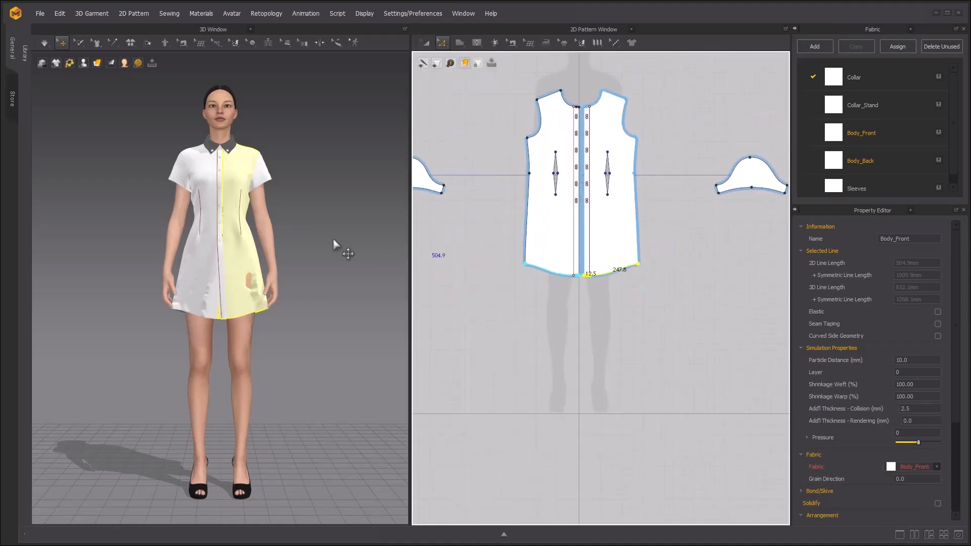
- Simulate the lengthened garment as a dress and inspect it all around, ending on the front view
key(space)
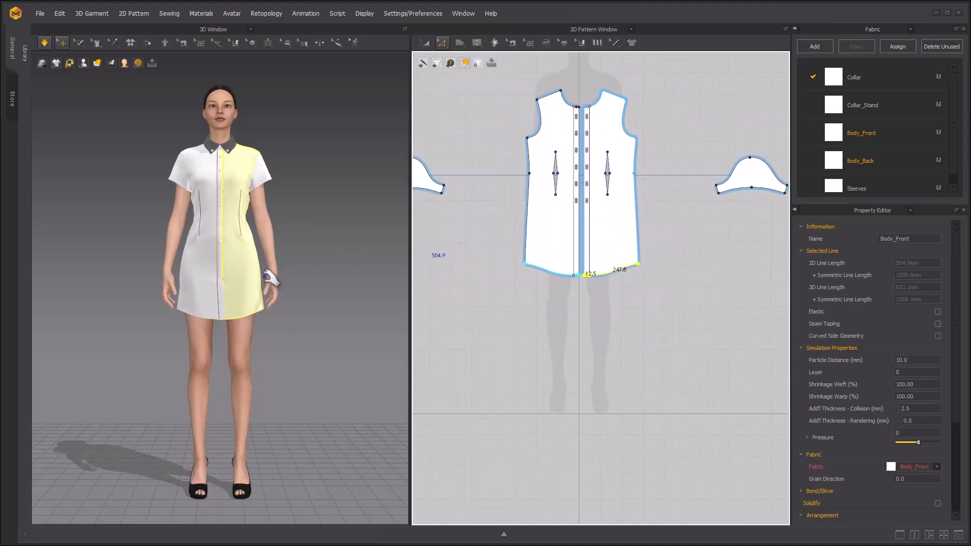
click(336, 223)
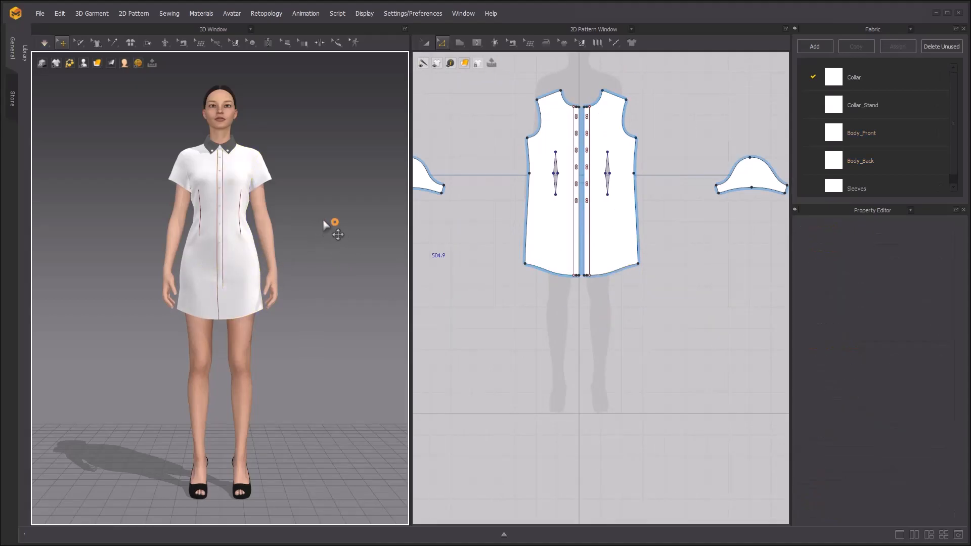
scroll(334, 222, up, 3)
scroll(306, 230, down, 4)
key(space)
right_drag(163, 244, 489, 245)
key(2)
- Flare the front body by moving its side hem corner 40 mm outward along the X-Axis
middle_drag(703, 287, 545, 260)
scroll(556, 264, down, 4)
scroll(536, 256, up, 7)
drag(531, 254, 545, 255)
right_click(545, 256)
text(40)
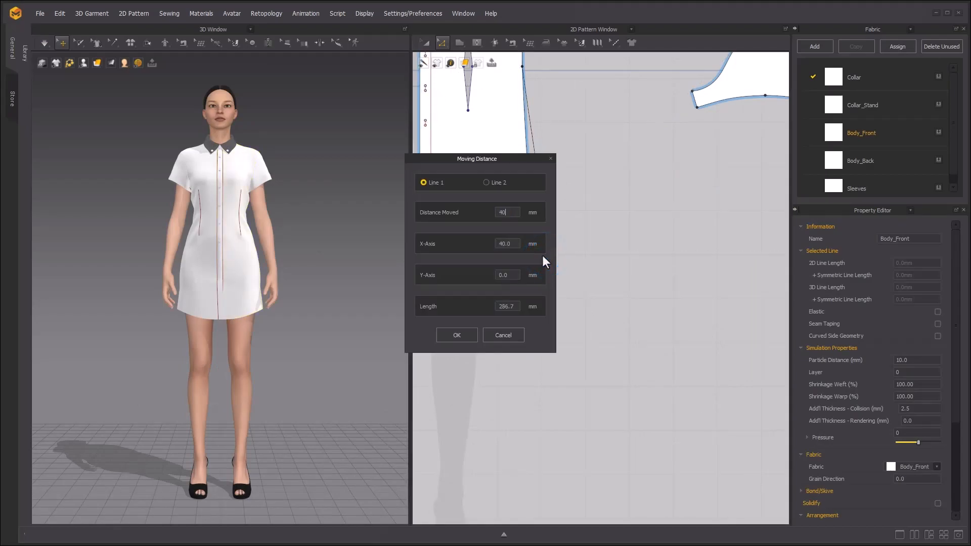
key(Return)
- Flare the back body by moving its side hem corner 40 mm outward along the X-Axis
scroll(547, 254, down, 5)
middle_drag(649, 268, 498, 190)
scroll(650, 219, up, 5)
middle_drag(617, 187, 641, 289)
drag(585, 273, 570, 269)
right_click(569, 269)
text(40)
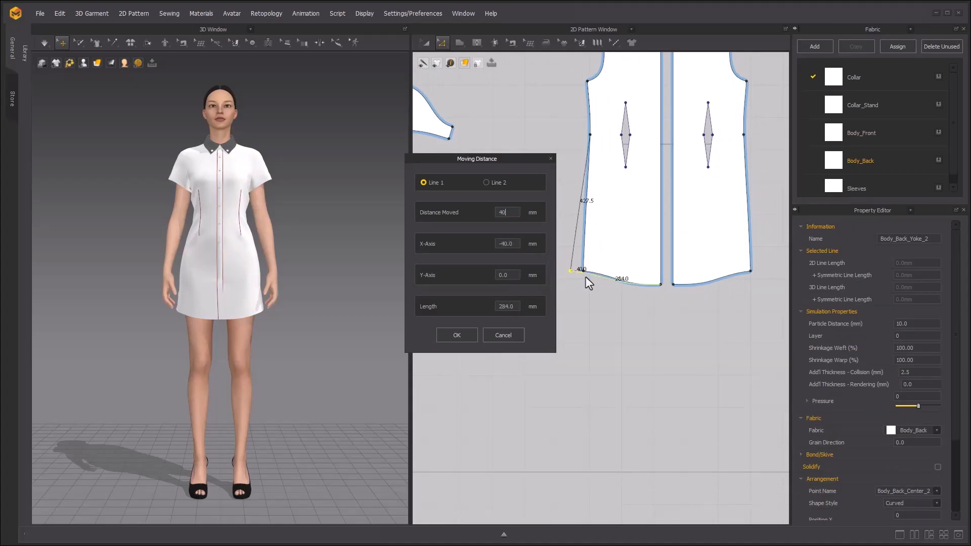
click(447, 329)
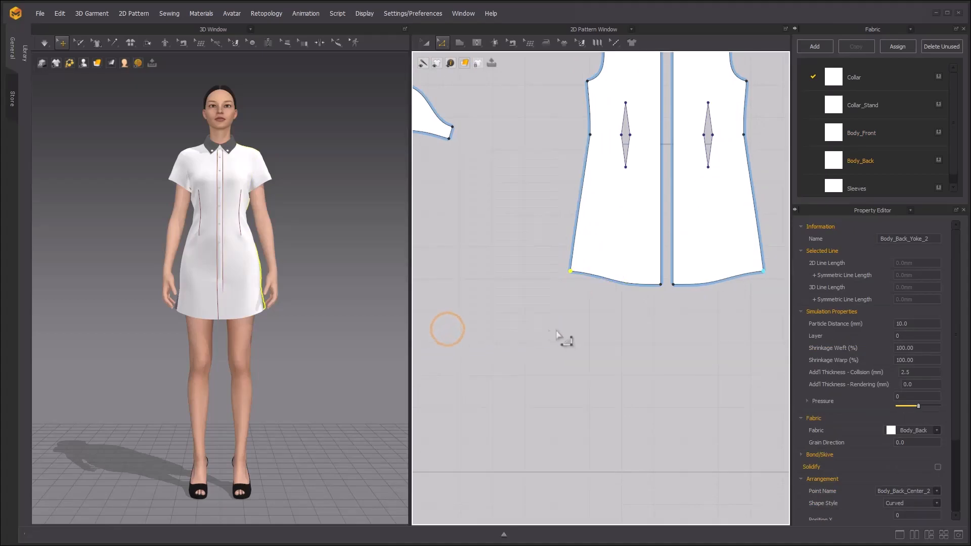
click(558, 330)
- Simulate the dress with its flared side seams and check the A-line silhouette, ending on the front view
scroll(313, 259, up, 5)
key(space)
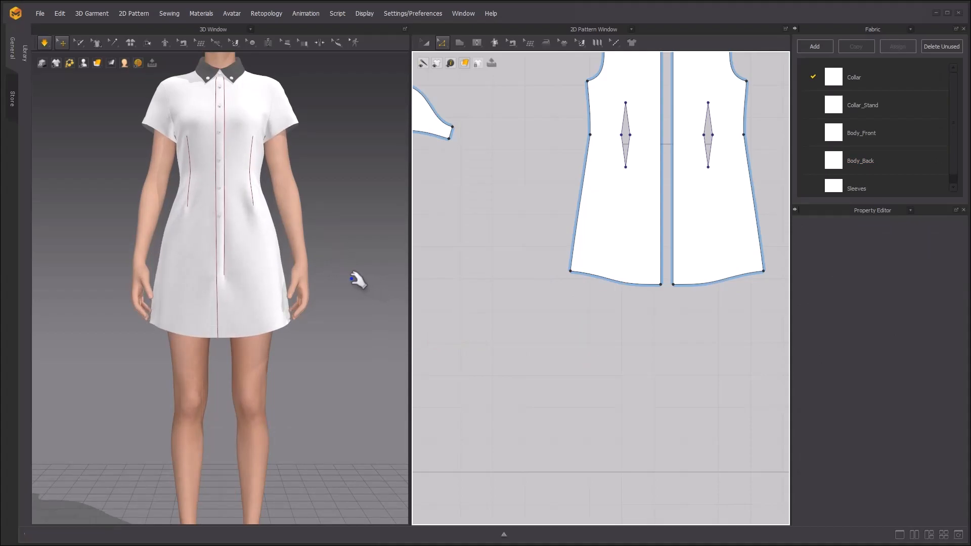
key(space)
scroll(341, 276, down, 5)
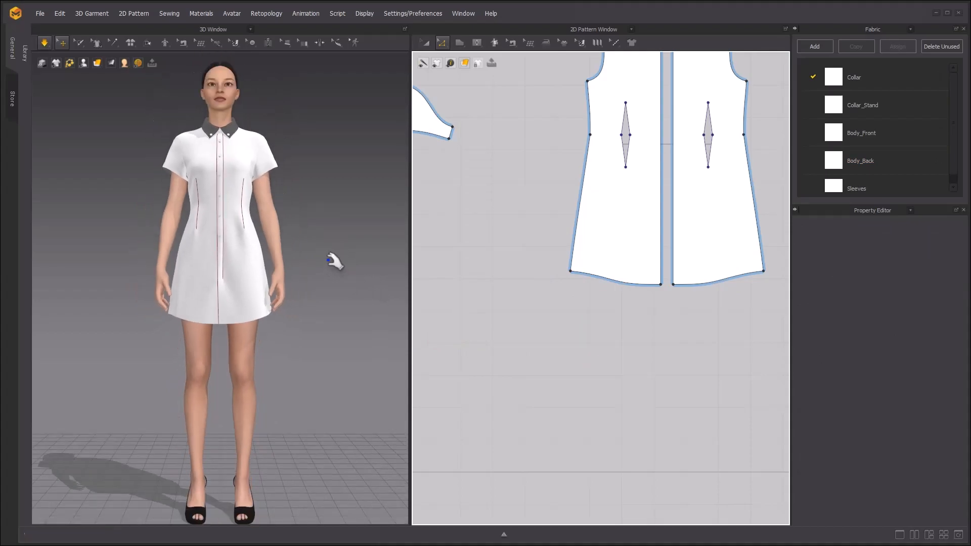
mouse_move(302, 255)
right_down()
mouse_move(87, 242)
mouse_move(262, 248)
right_up()
key(2)
scroll(299, 233, up, 1)
middle_drag(298, 233, 298, 266)
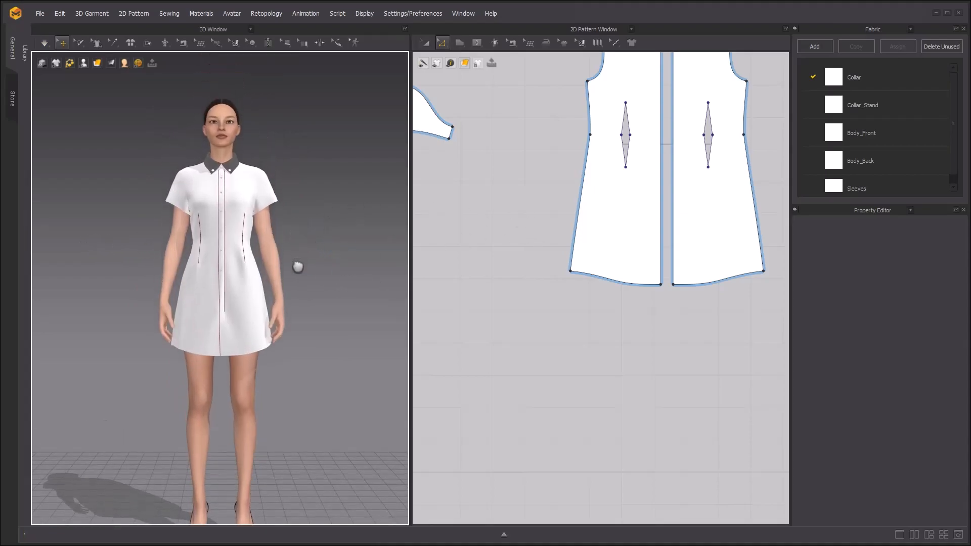
- Lengthen the front waist dart by moving its lower tip straight down, and simulate the dress to settle it
scroll(629, 243, down, 5)
middle_drag(599, 246, 720, 255)
scroll(521, 204, up, 6)
middle_drag(511, 202, 565, 230)
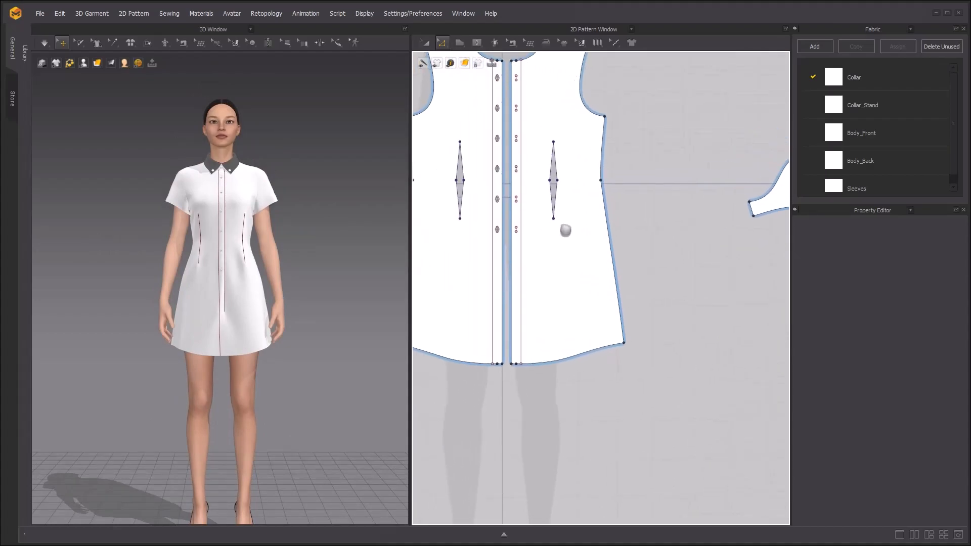
scroll(298, 218, up, 3)
right_drag(287, 225, 207, 216)
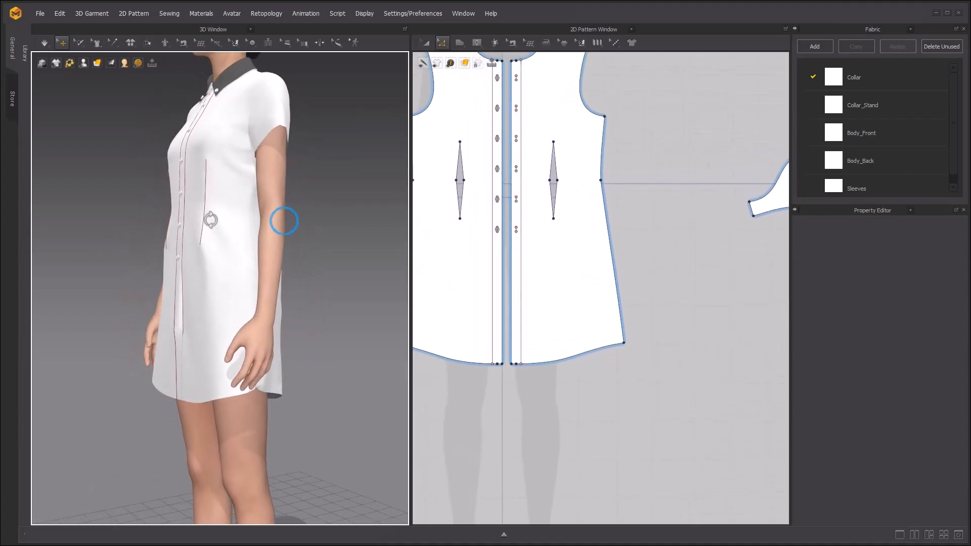
scroll(581, 232, up, 5)
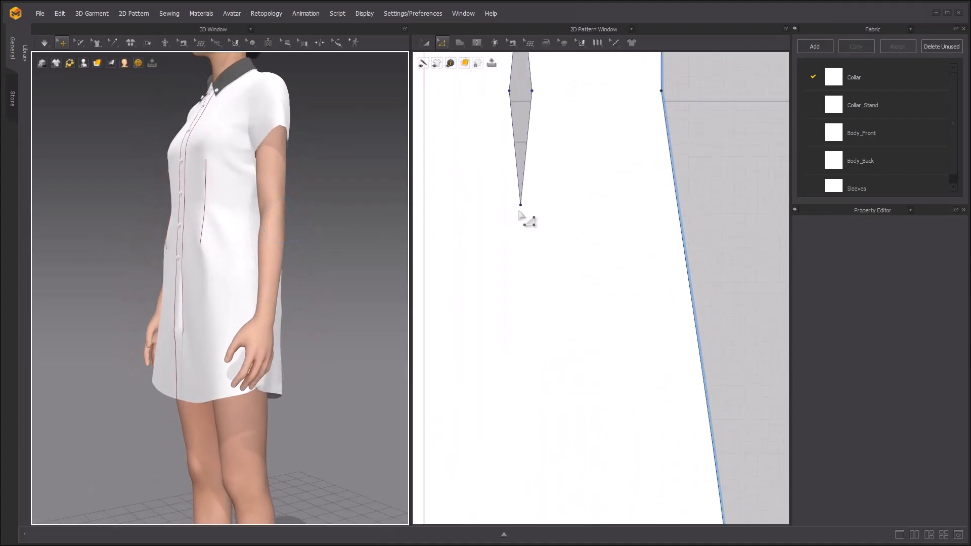
drag(519, 208, 520, 254)
key(space)
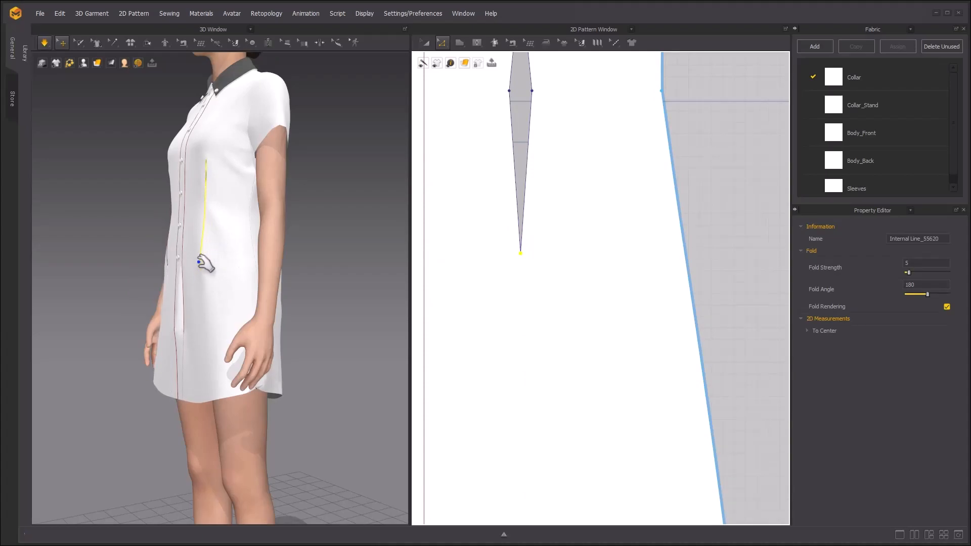
key(space)
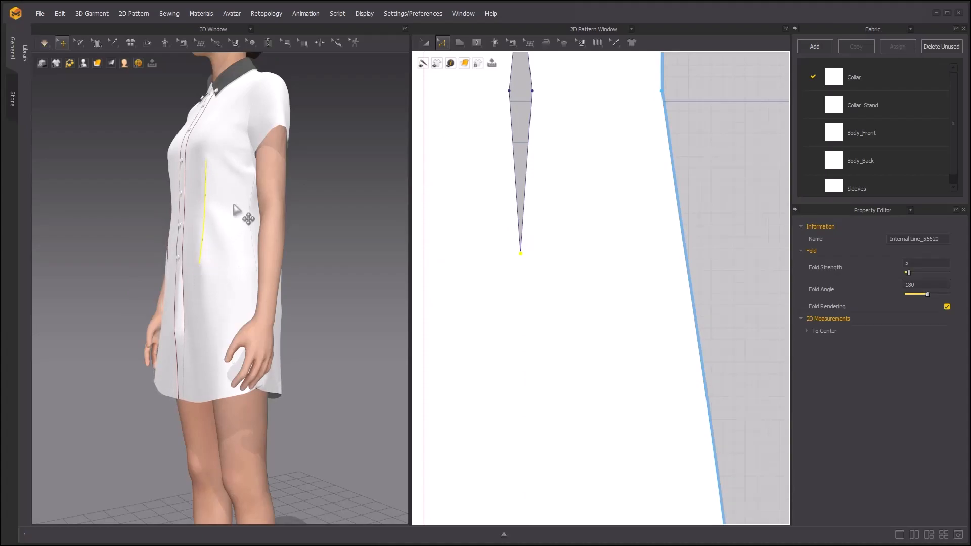
- Lengthen the back waist dart by moving its lower tip straight down, and simulate the dress to check the overall fit
scroll(240, 214, down, 3)
right_drag(296, 223, 223, 227)
scroll(238, 232, up, 4)
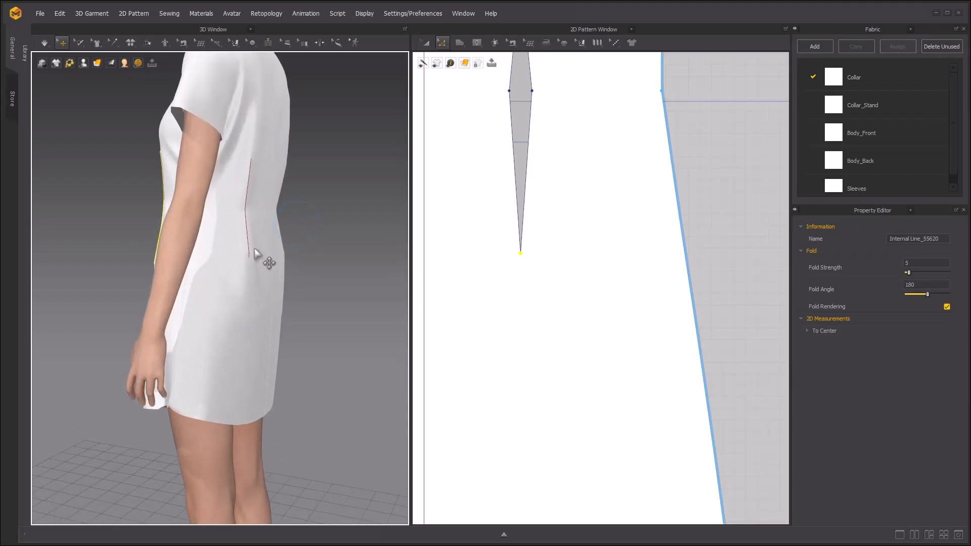
scroll(559, 206, down, 5)
scroll(622, 197, up, 3)
scroll(650, 198, up, 5)
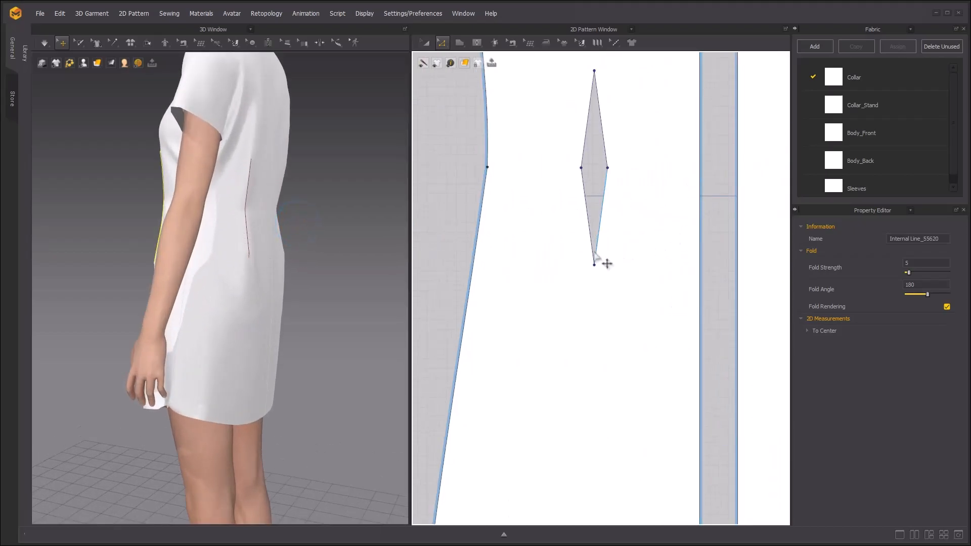
drag(593, 266, 594, 346)
mouse_move(266, 210)
right_down()
mouse_move(258, 187)
mouse_move(271, 178)
right_up()
key(space)
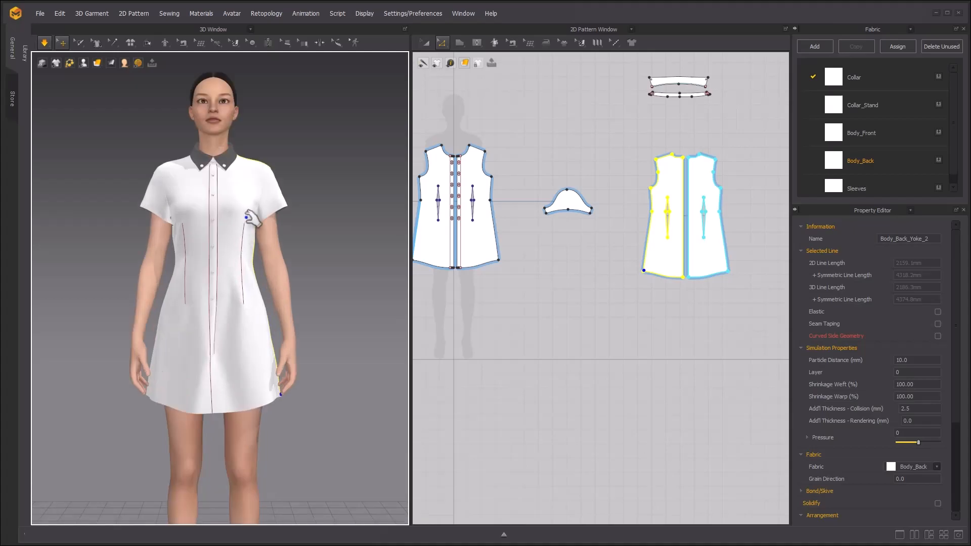
key(space)
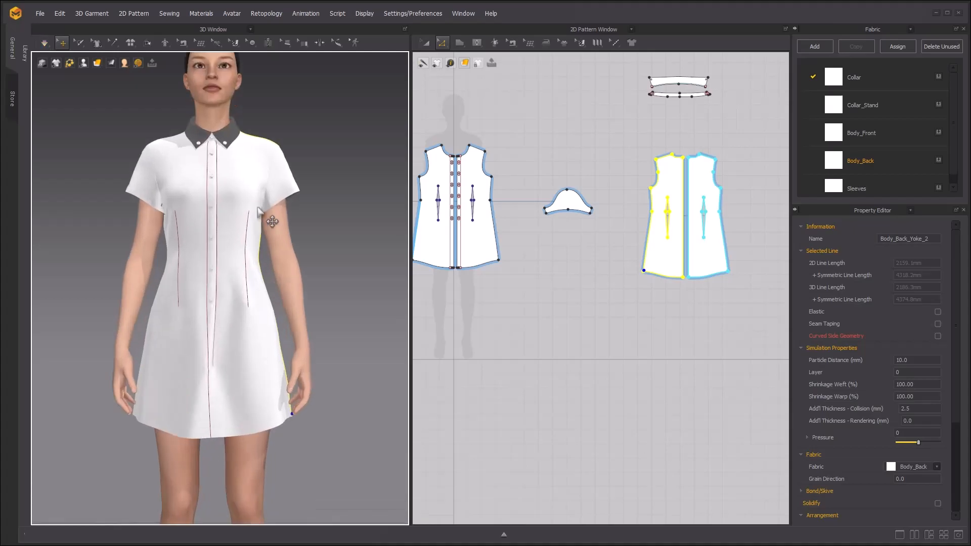
- Draw a curved internal line on the front body from the upper tip of the waist dart to the shoulder seam
right_drag(258, 209, 256, 210)
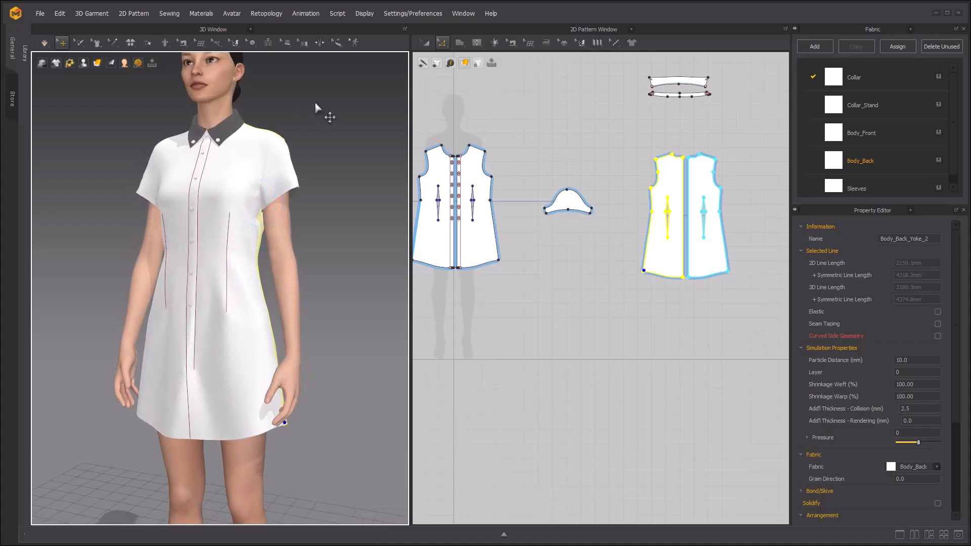
scroll(494, 163, up, 5)
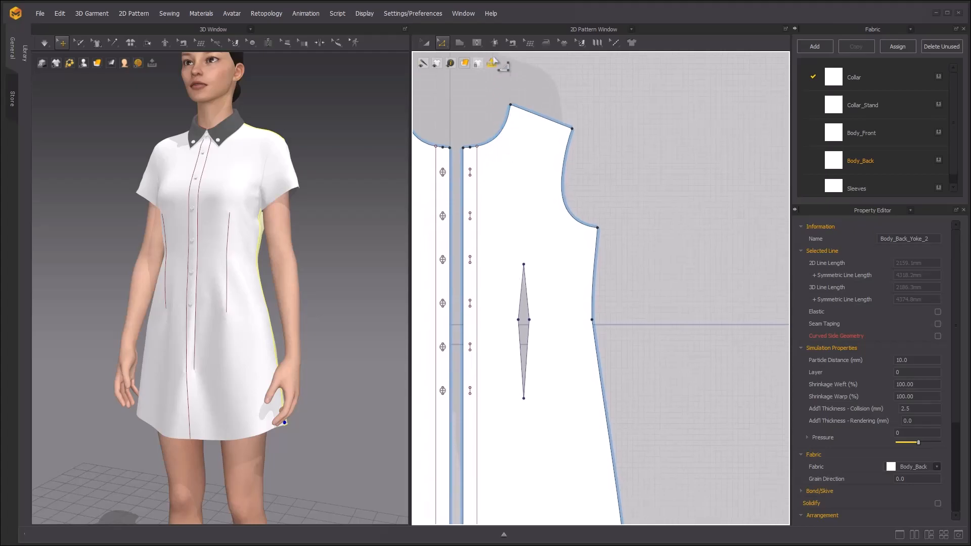
click(480, 43)
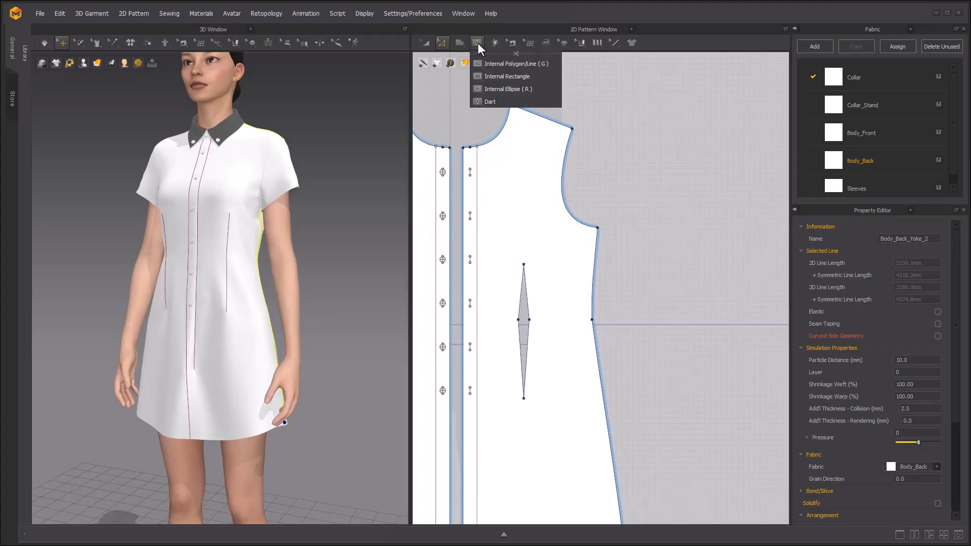
click(511, 64)
scroll(531, 243, up, 3)
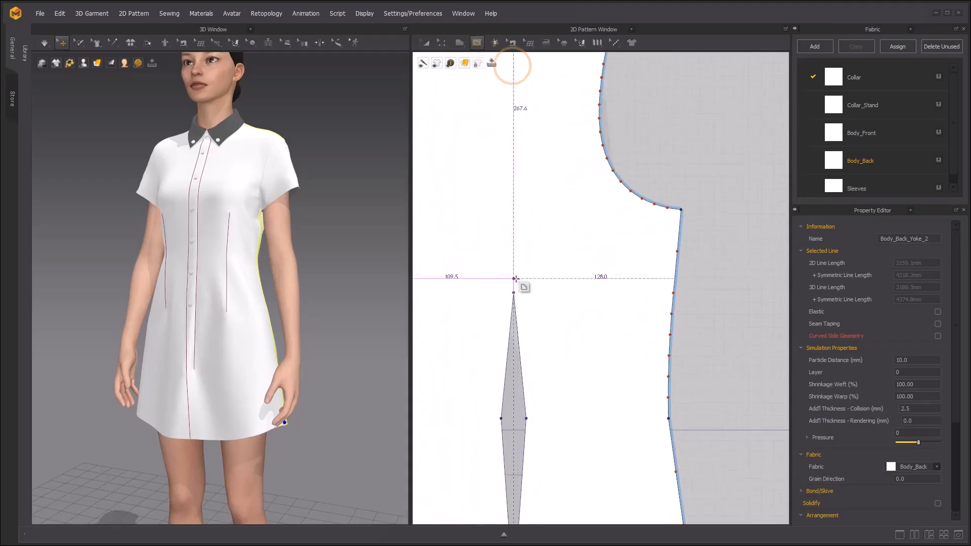
click(514, 291)
middle_drag(526, 130, 535, 275)
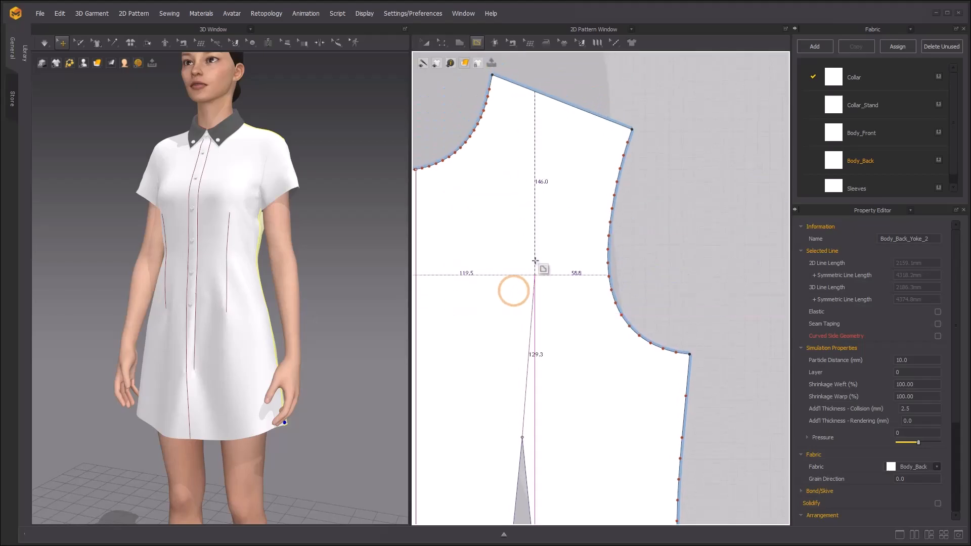
ctrl+click(544, 216)
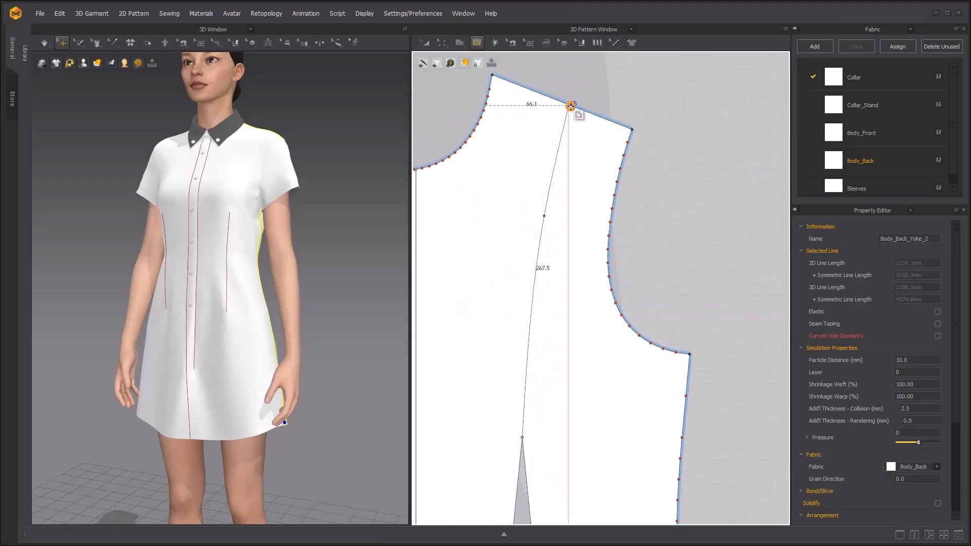
click(570, 104)
- Locate the matching seam point on the back shoulder and draw a curved internal line from it to the back dart's upper tip
right_drag(338, 226, 270, 248)
scroll(168, 331, up, 6)
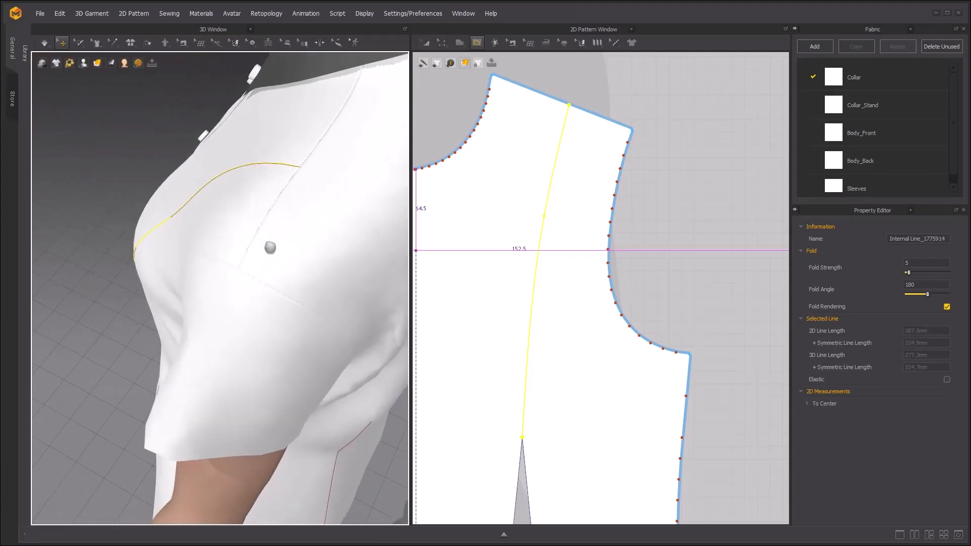
click(303, 172)
scroll(537, 165, down, 10)
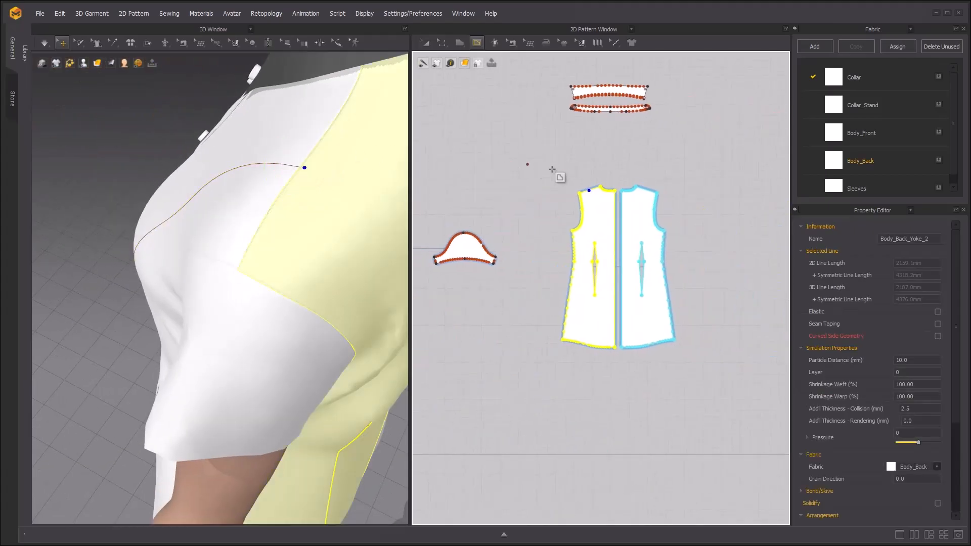
scroll(569, 191, up, 10)
click(570, 188)
scroll(567, 177, up, 5)
ctrl+click(546, 235)
click(551, 369)
scroll(255, 223, down, 3)
right_drag(255, 223, 310, 208)
key(2)
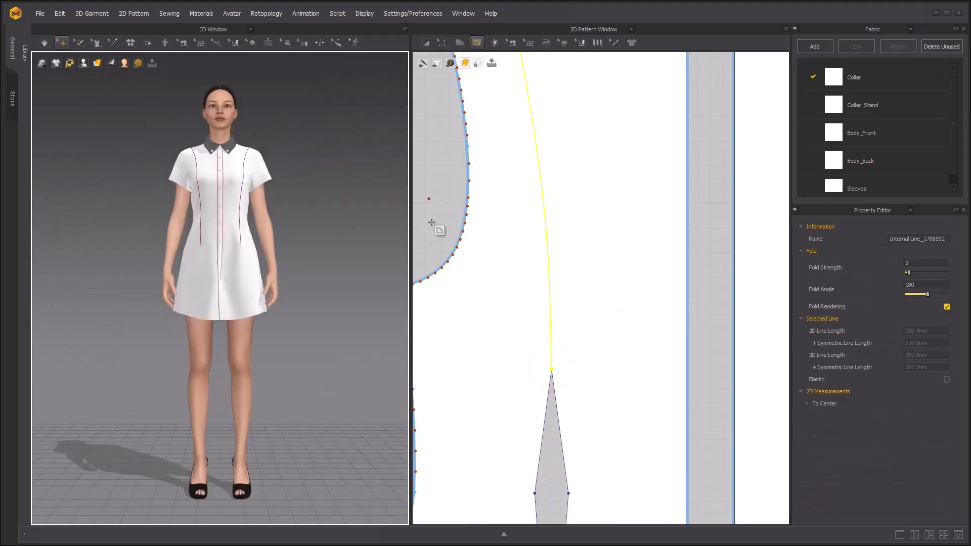
- Draw a straight internal line on the back body from the waist dart's lower tip down to the hem
scroll(509, 229, down, 8)
middle_drag(546, 272, 563, 195)
scroll(538, 226, up, 5)
click(516, 210)
scroll(514, 401, up, 3)
click(513, 404)
- Draw an internal line on the front body from the waist dart's lower tip to the hem, angled slightly toward the side seam
scroll(513, 403, down, 6)
scroll(545, 226, up, 3)
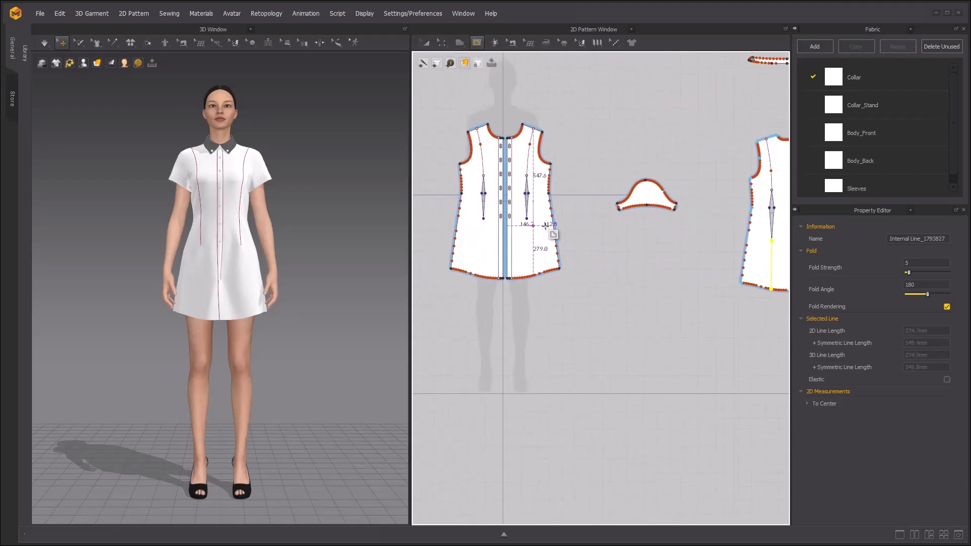
scroll(545, 226, up, 3)
click(513, 212)
scroll(514, 322, up, 3)
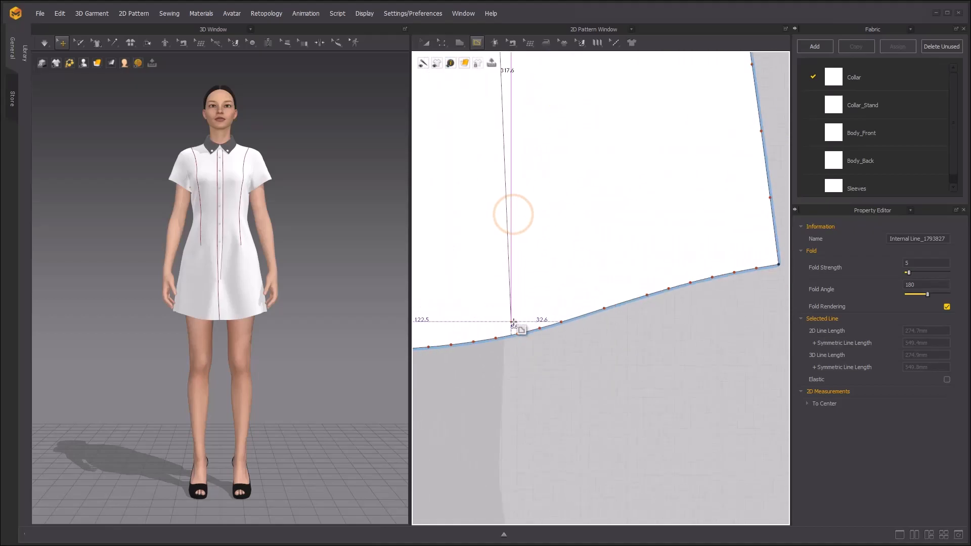
click(513, 334)
scroll(298, 225, up, 5)
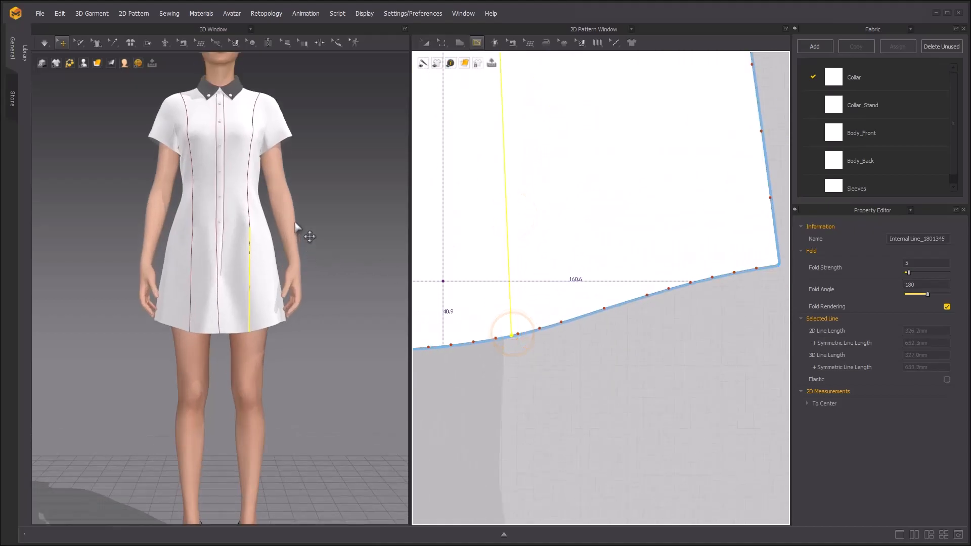
- Select the internal lines above and below the front dart and apply Cut & Sew to split the front into princess panels
scroll(527, 191, down, 8)
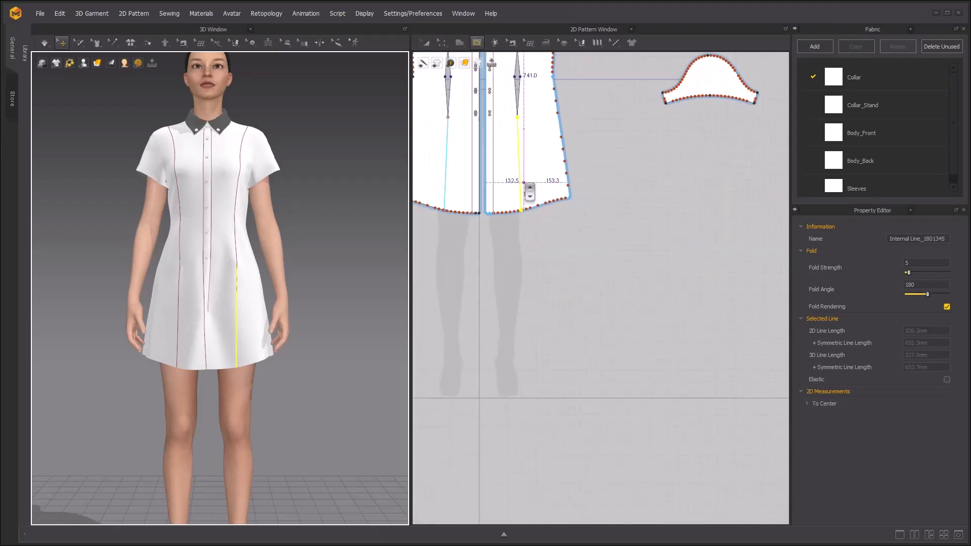
click(445, 37)
click(575, 90)
scroll(210, 183, up, 1)
middle_drag(248, 188, 230, 192)
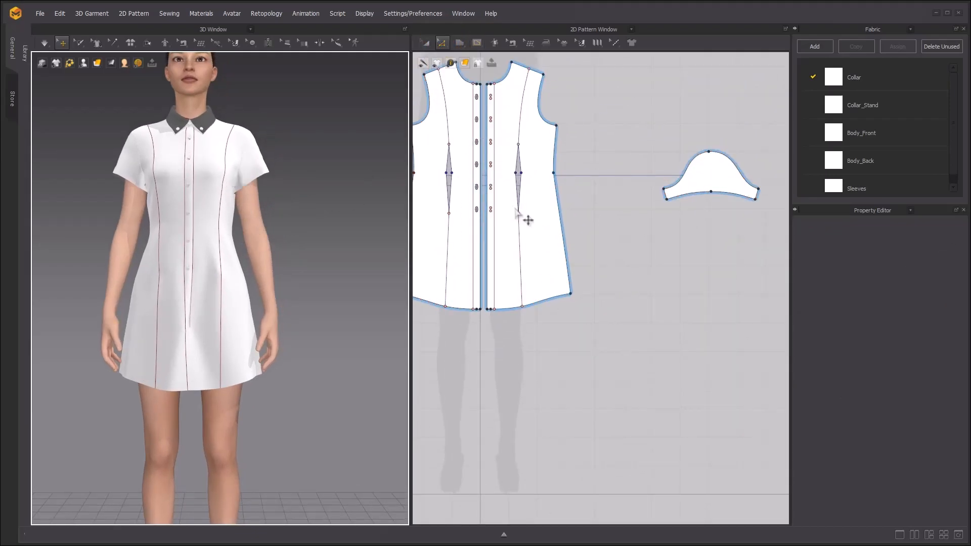
scroll(511, 170, up, 4)
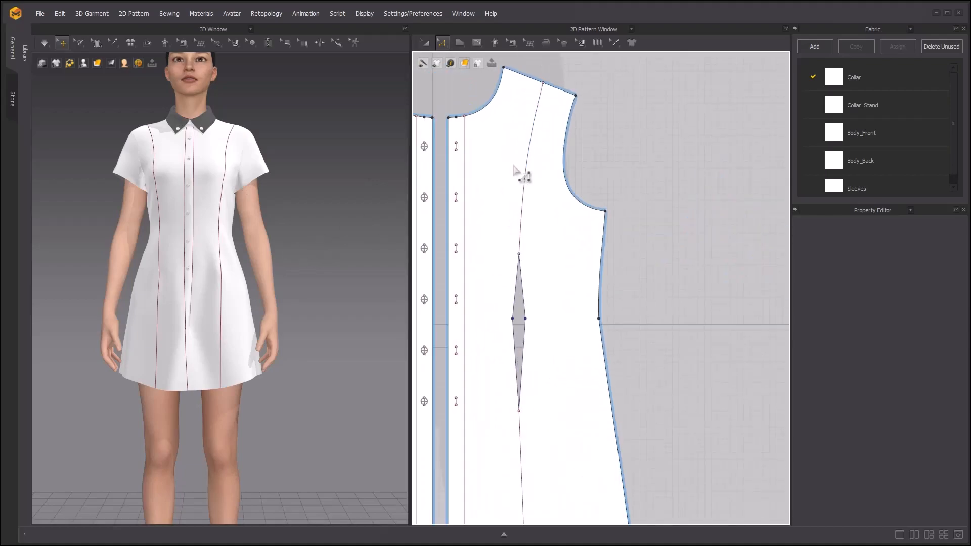
click(531, 242)
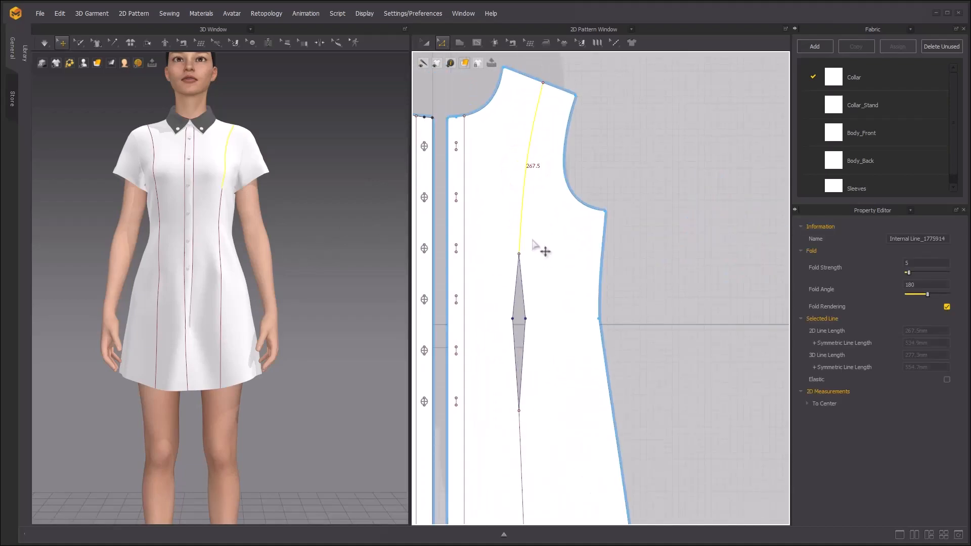
scroll(536, 253, down, 3)
scroll(528, 183, up, 2)
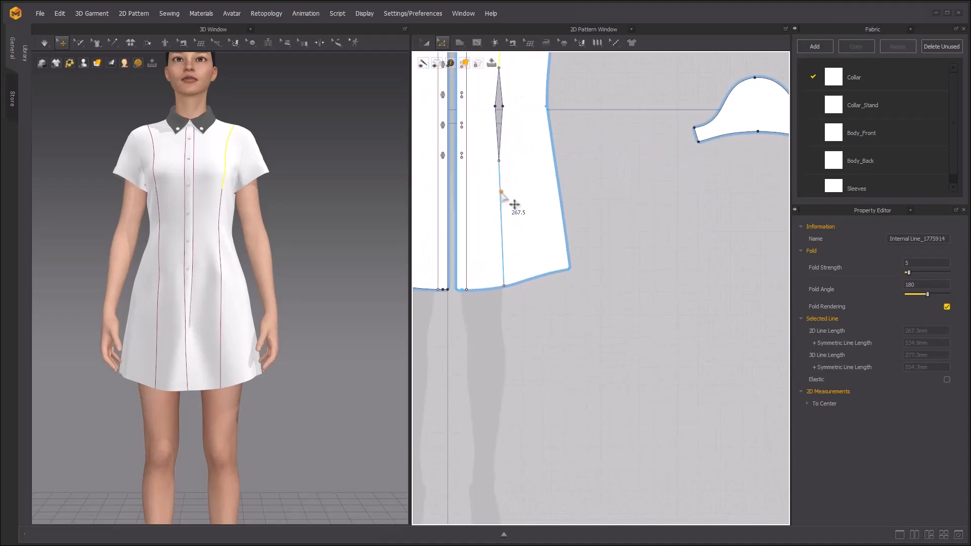
right_click(499, 190)
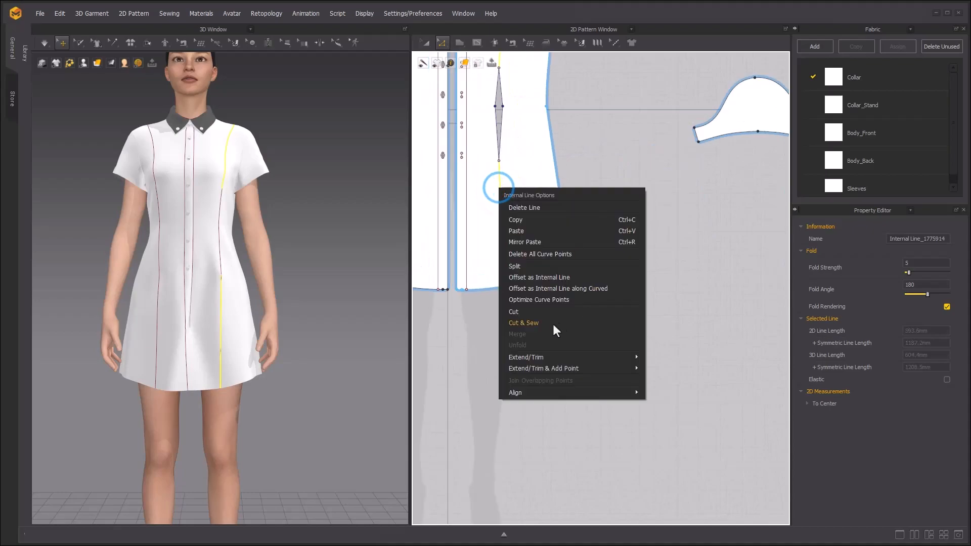
click(511, 322)
- Select the internal lines above and below the back dart and split the back body along them with Cut & Sew
scroll(531, 182, down, 3)
middle_drag(739, 145, 596, 151)
scroll(596, 152, up, 3)
click(600, 128)
shift+click(600, 228)
right_click(599, 228)
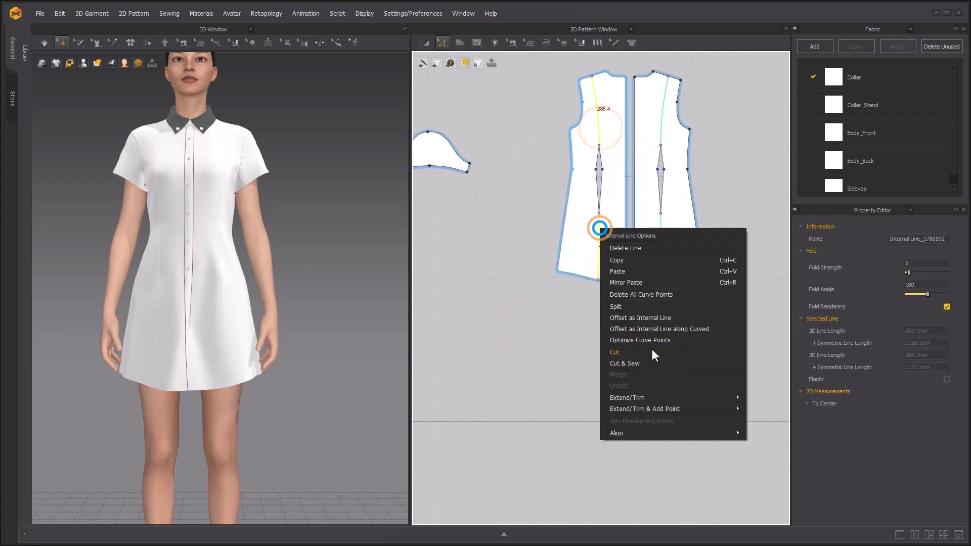
click(636, 362)
- Simulate the dress with its new princess seams and check the fit from the side
key(space)
key(space)
scroll(310, 198, up, 3)
middle_drag(270, 174, 285, 199)
right_drag(285, 198, 146, 306)
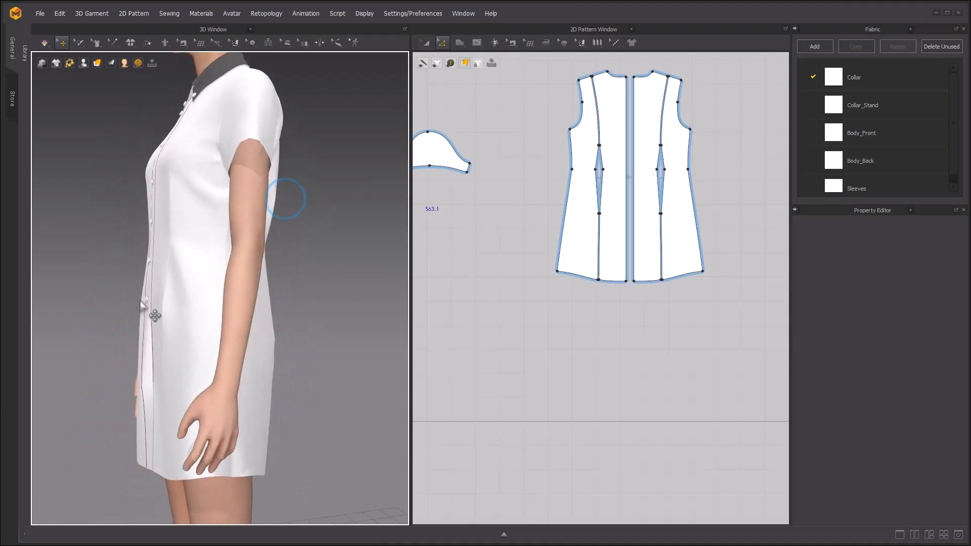
- Move the lower dart points of the two front panels slightly apart and simulate the dress
scroll(516, 216, down, 5)
scroll(585, 192, up, 10)
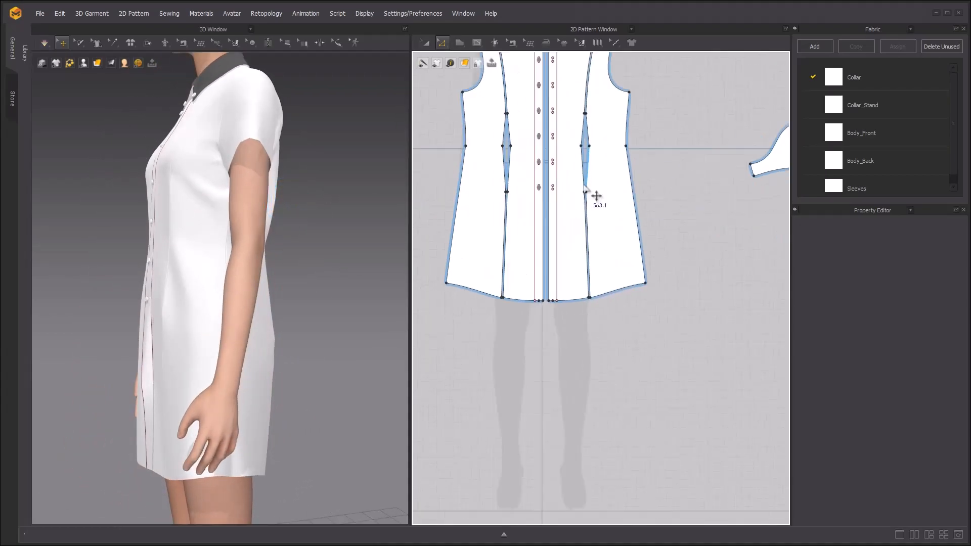
scroll(604, 198, up, 2)
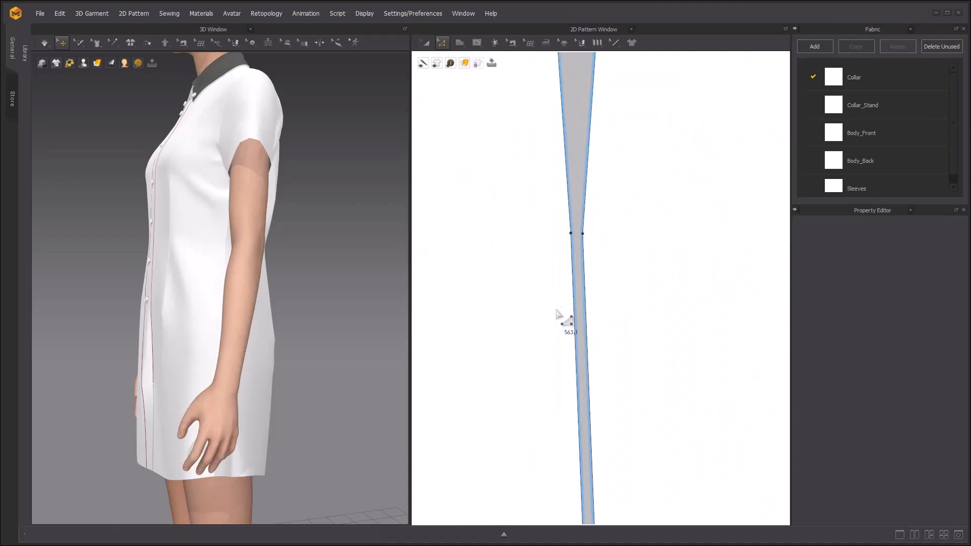
scroll(611, 234, down, 5)
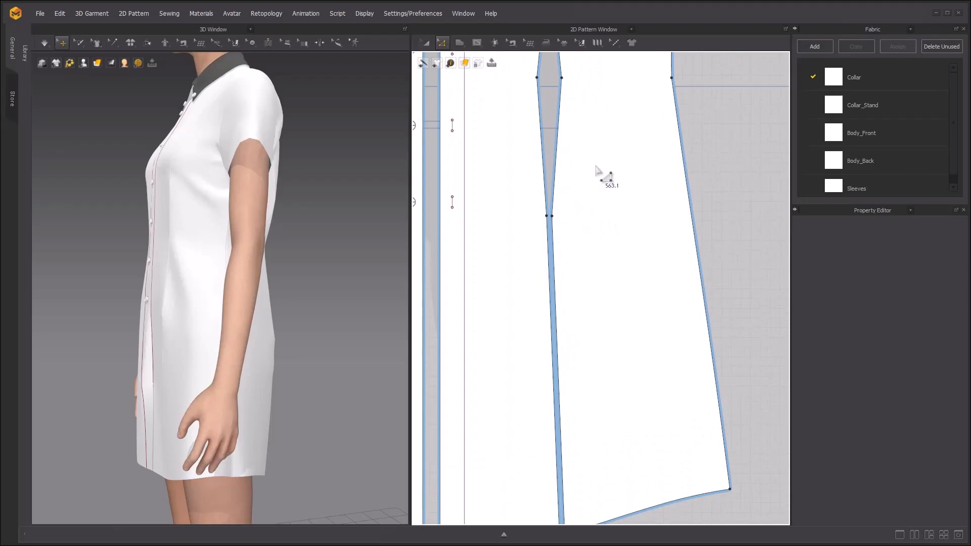
scroll(596, 171, up, 4)
click(546, 229)
drag(560, 241, 565, 241)
click(574, 205)
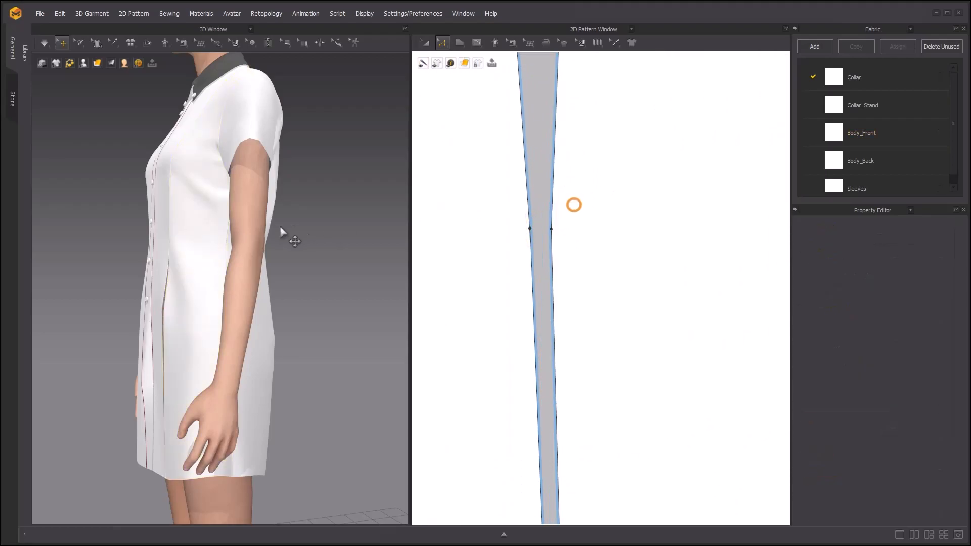
key(space)
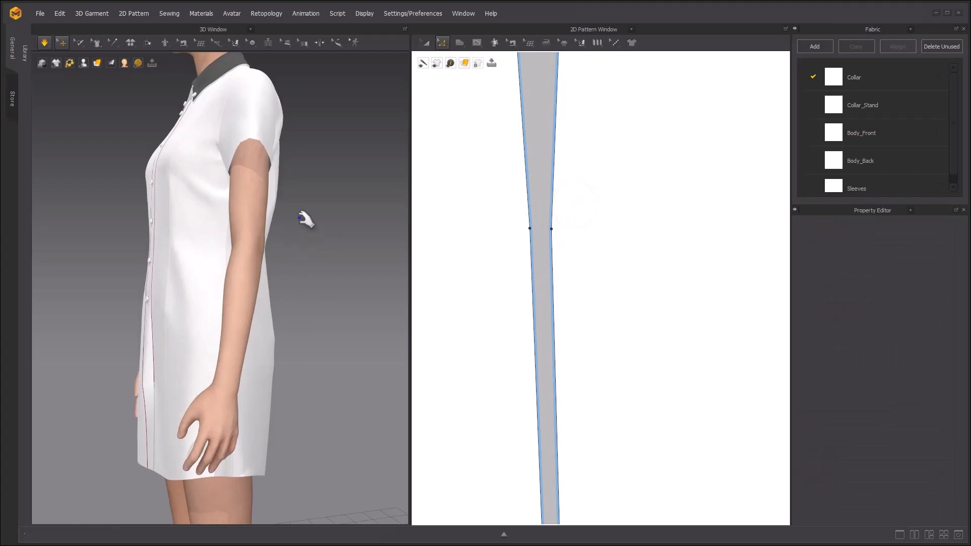
- Move the upper dart point of the front side panel slightly outward, away from the center panel
scroll(589, 174, down, 2)
middle_drag(578, 192, 541, 273)
middle_drag(548, 167, 544, 262)
middle_drag(279, 170, 277, 225)
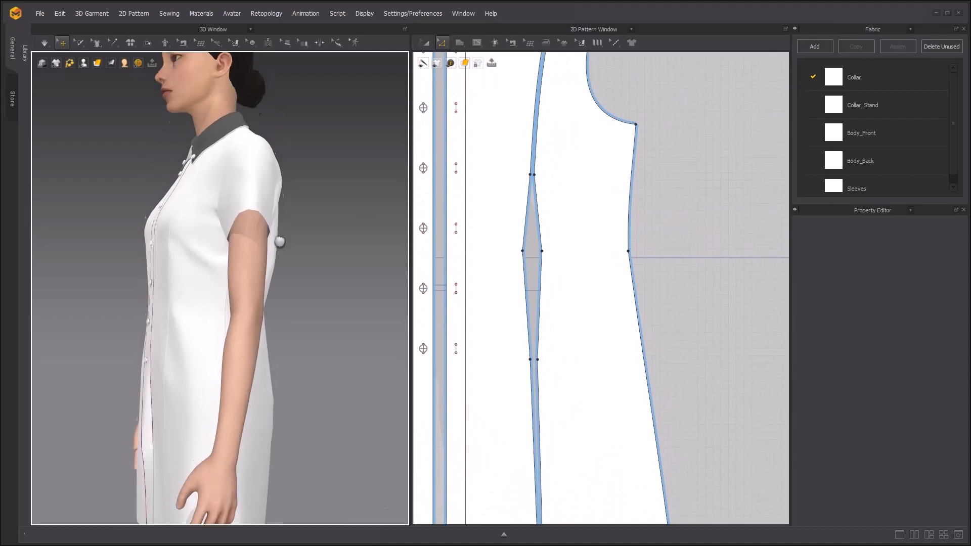
scroll(248, 245, up, 2)
scroll(521, 174, up, 3)
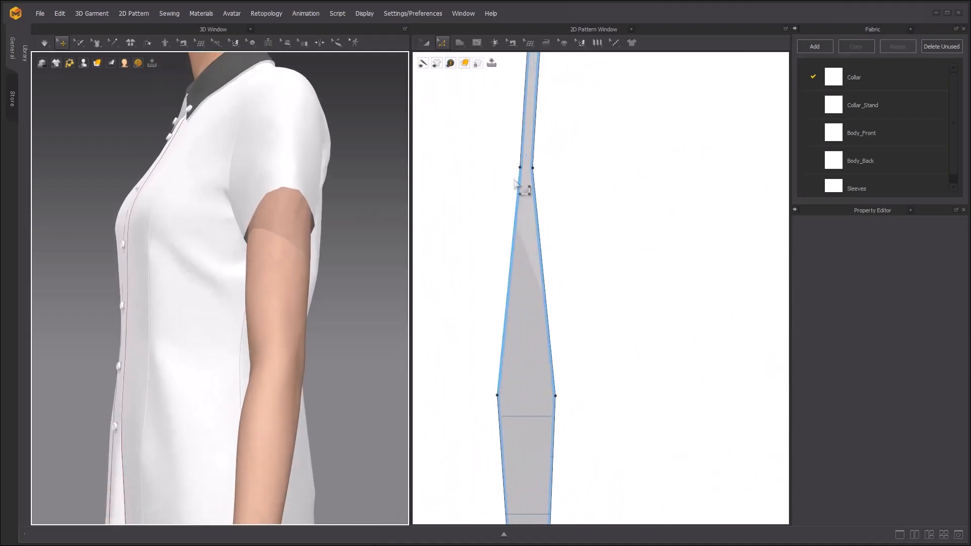
drag(533, 169, 559, 160)
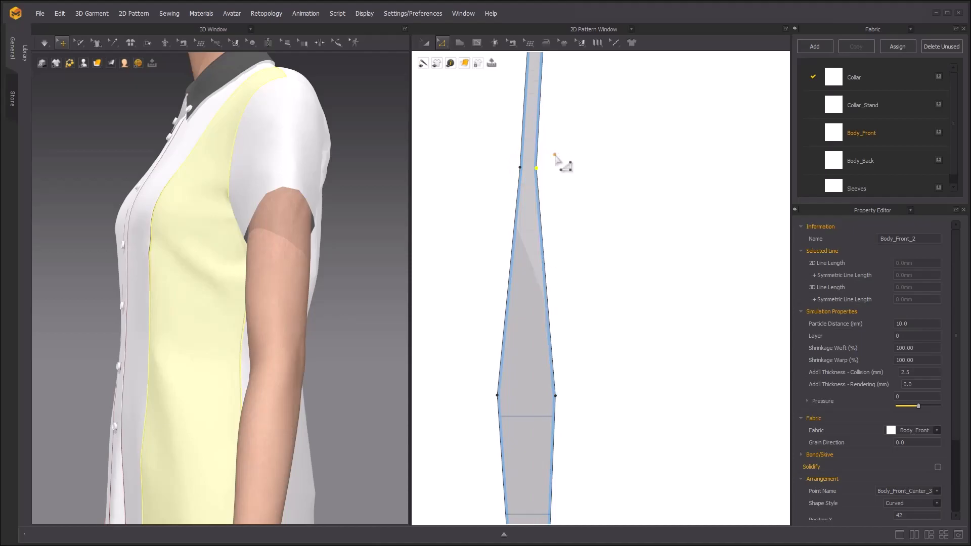
click(554, 154)
- Move the upper dart points of the center and side front panels a little further apart and simulate the dress
click(516, 170)
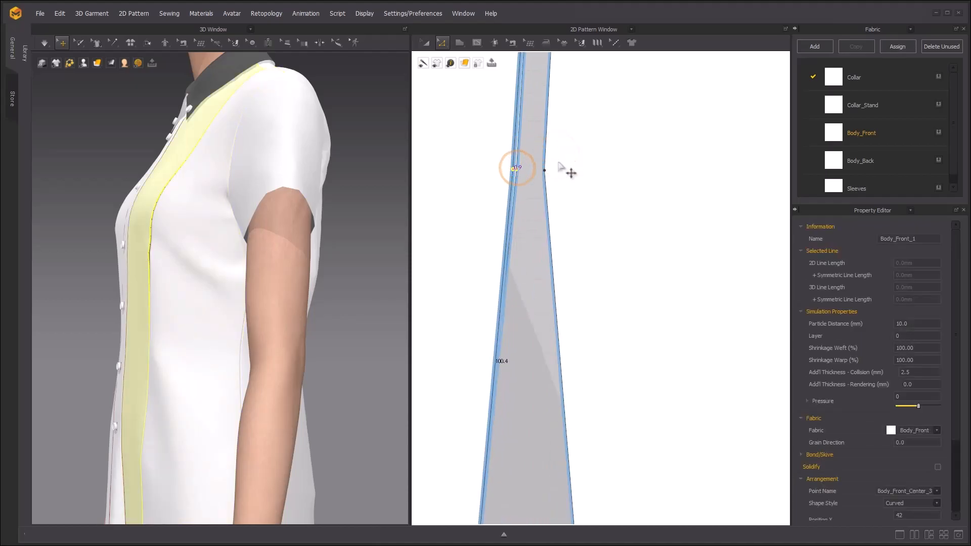
click(590, 156)
click(543, 172)
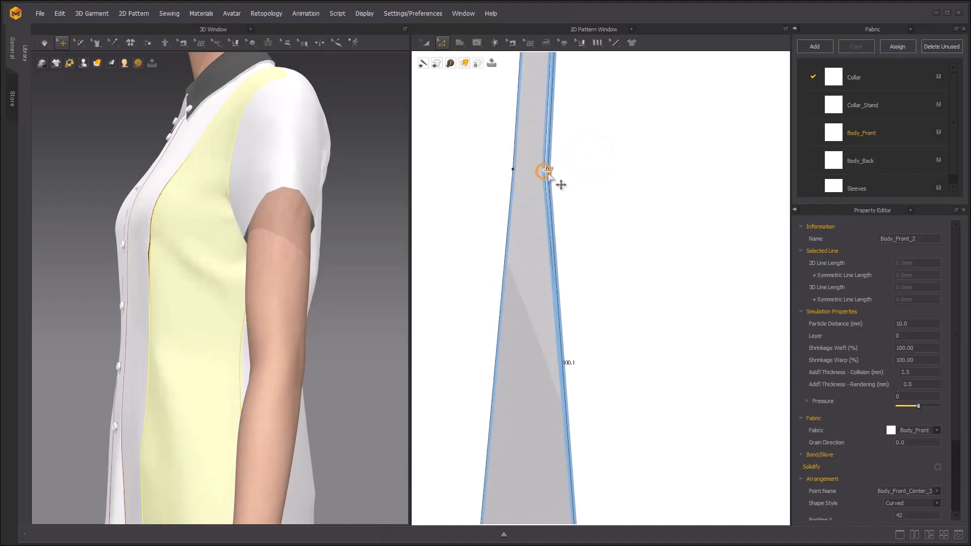
click(597, 149)
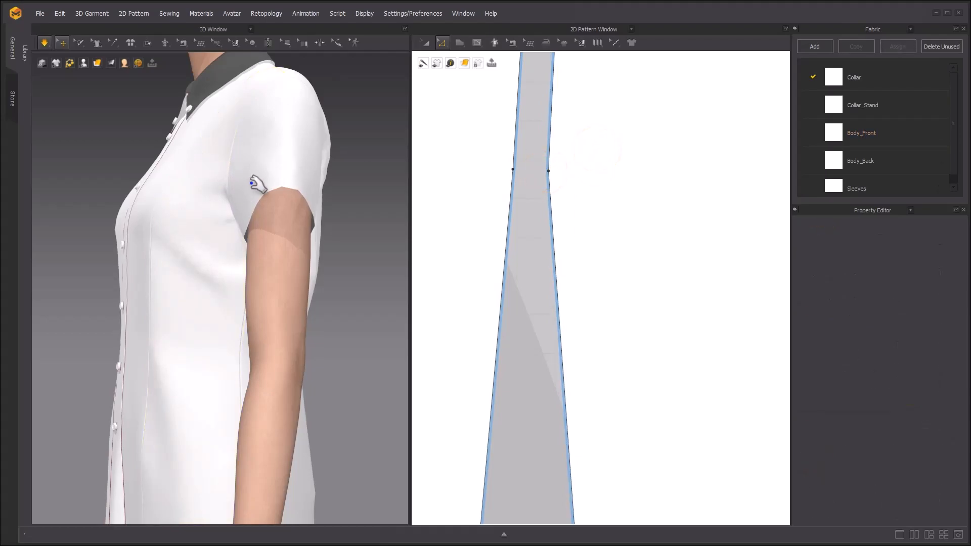
scroll(245, 188, down, 3)
scroll(546, 213, down, 4)
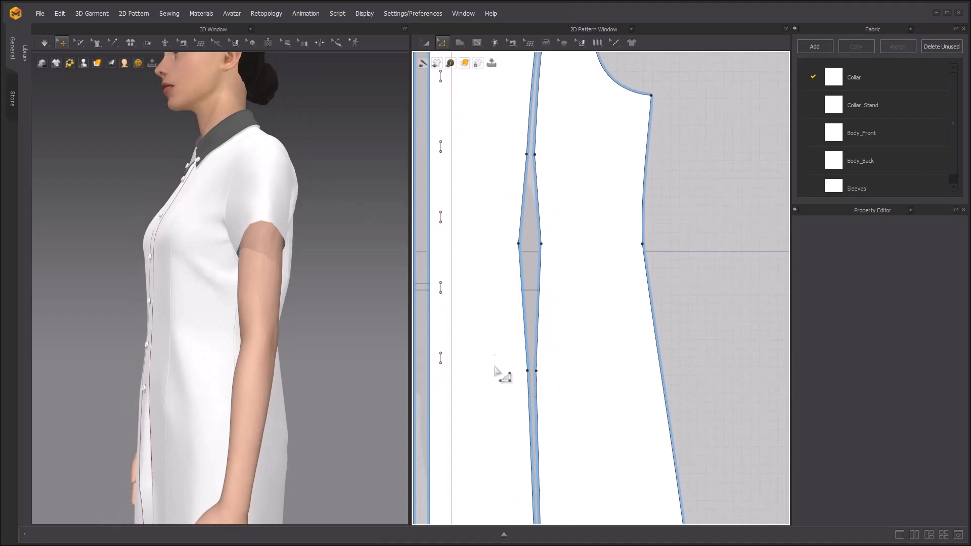
- Round the upper dart corners of the side and center front panels with the Smooth Curve tool and simulate the dress
click(438, 44)
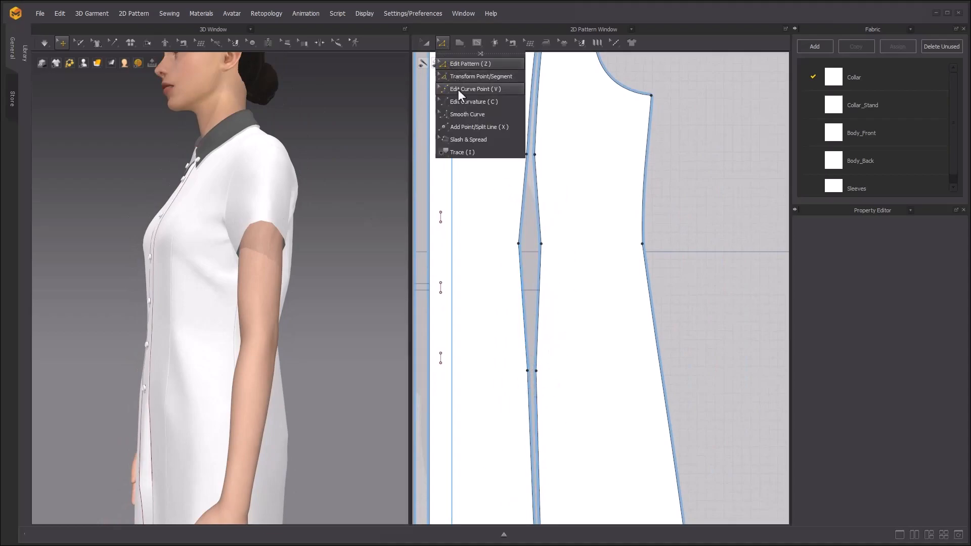
click(450, 117)
drag(536, 155, 560, 160)
drag(549, 121, 549, 121)
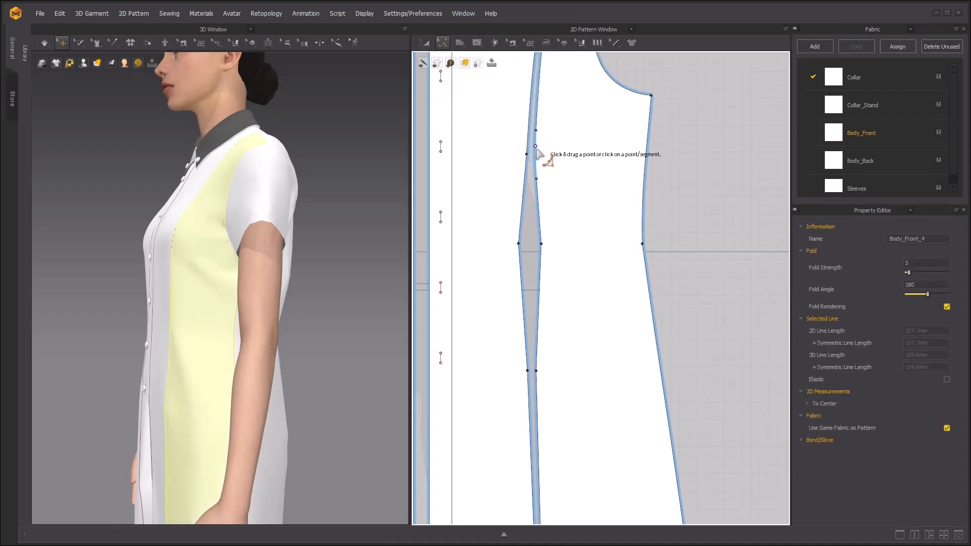
mouse_move(528, 155)
mouse_down()
mouse_move(496, 163)
mouse_move(509, 159)
mouse_up()
scroll(562, 182, down, 4)
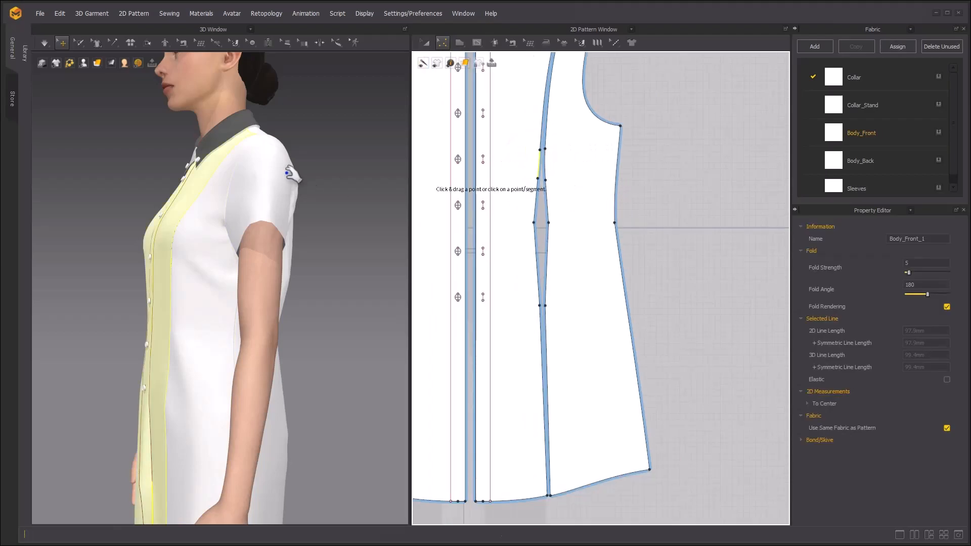
- Round the lower dart corners of the side and center front panels with the Smooth Curve tool, and return to the Edit Pattern tool
middle_drag(271, 304, 288, 175)
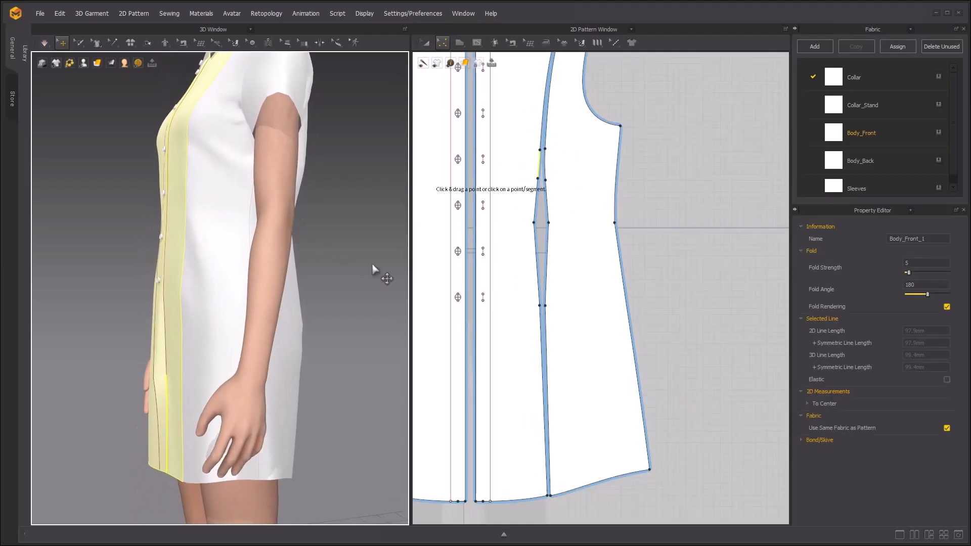
scroll(546, 313, up, 6)
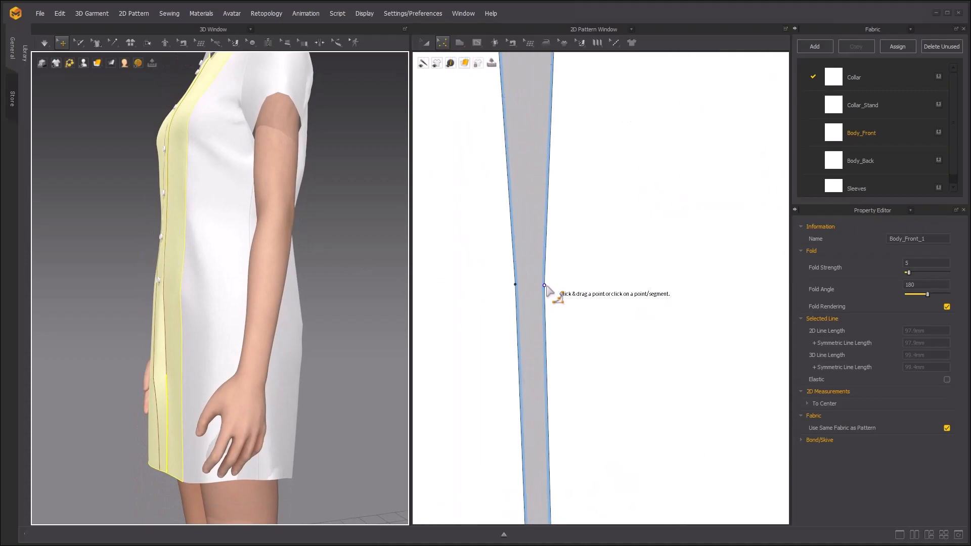
click(545, 286)
click(514, 286)
key(Delete)
scroll(197, 297, up, 4)
right_drag(191, 297, 252, 303)
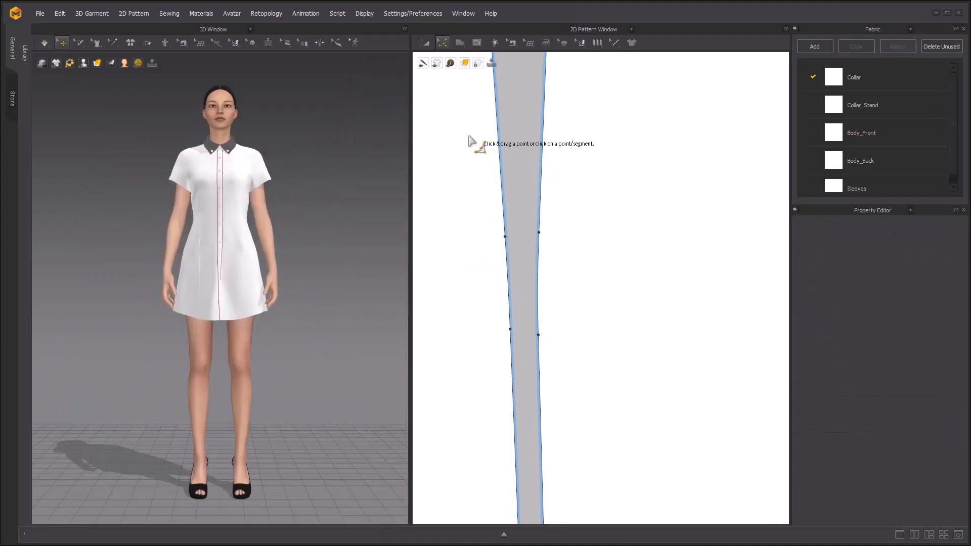
mouse_move(451, 65)
click(443, 42)
click(454, 63)
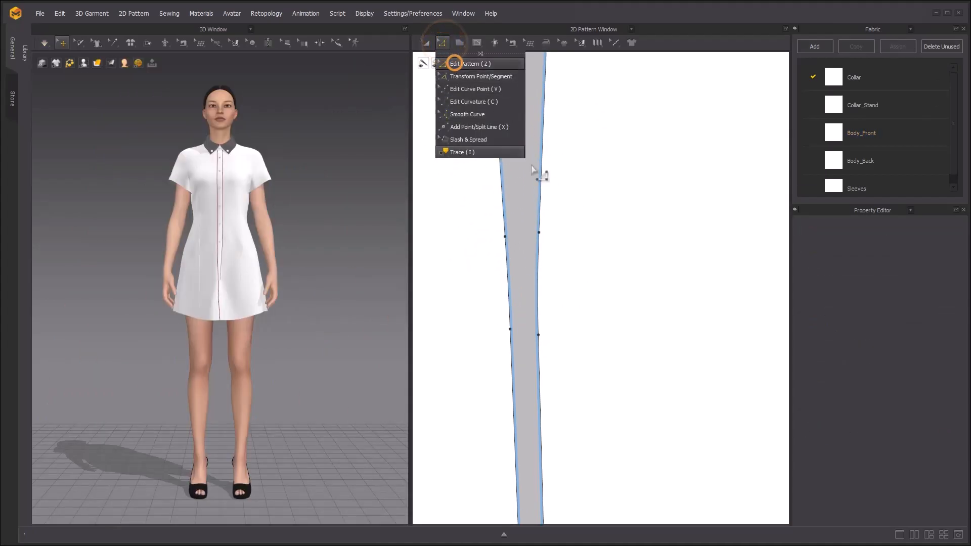
- Set the Steam brush shrinkage to -1% and steam the fabric around the lower dart points of the front panels
scroll(272, 235, up, 10)
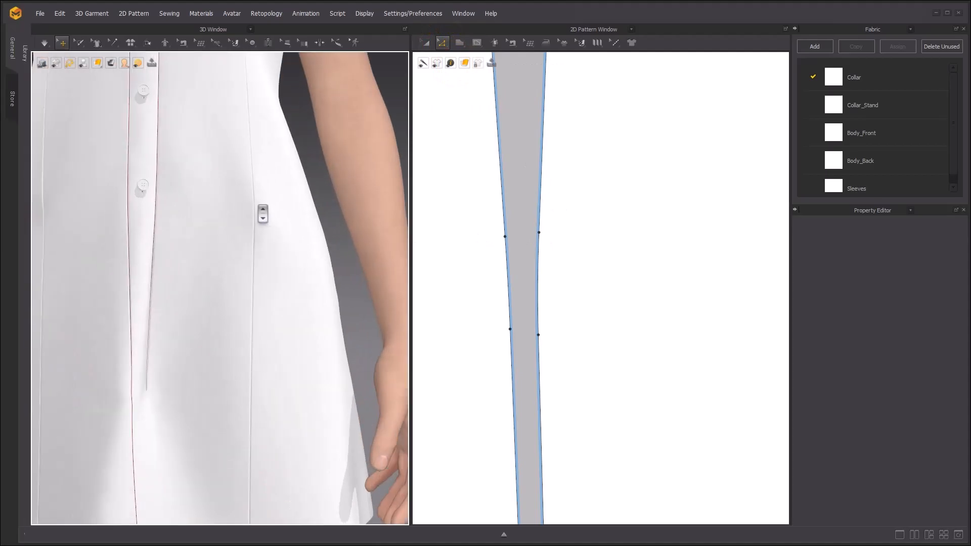
scroll(268, 202, up, 2)
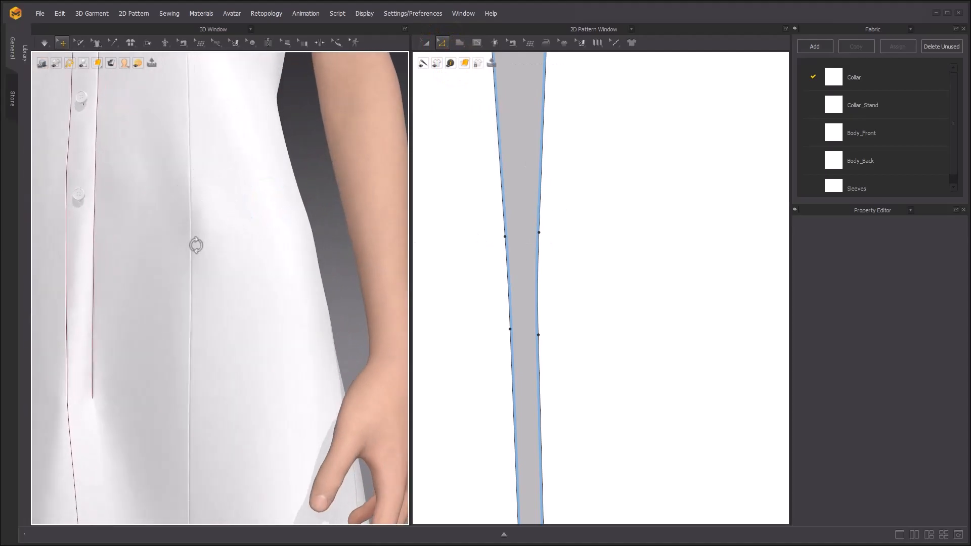
click(545, 43)
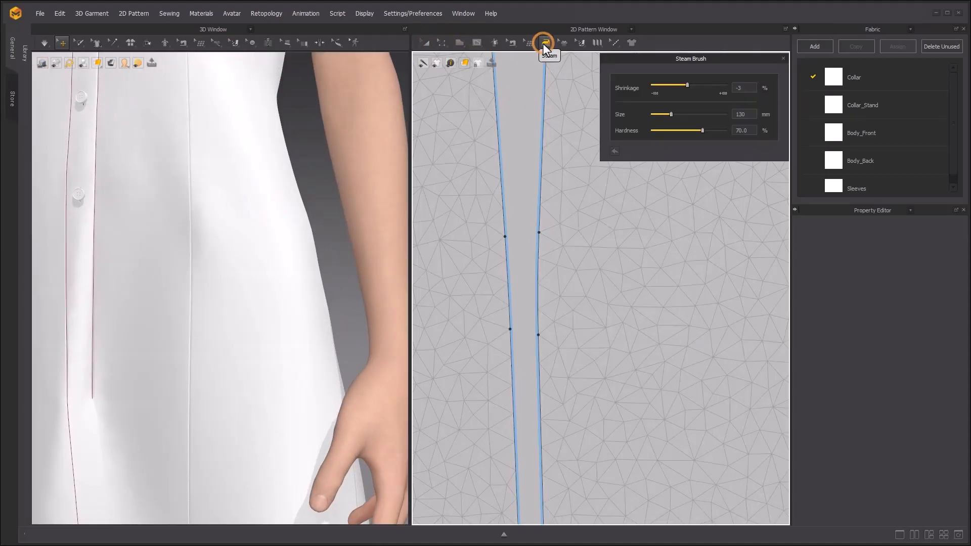
double_click(751, 88)
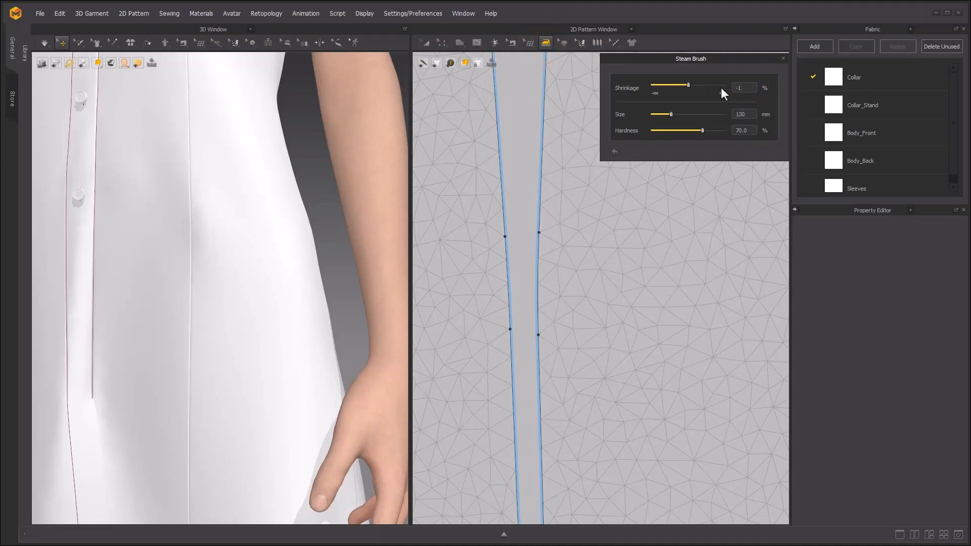
click(196, 218)
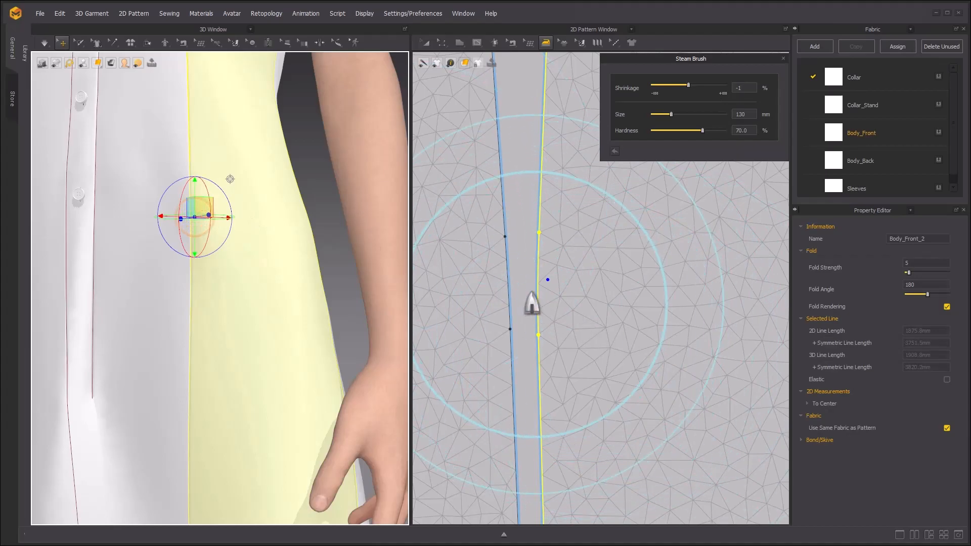
click(527, 296)
scroll(586, 346, down, 5)
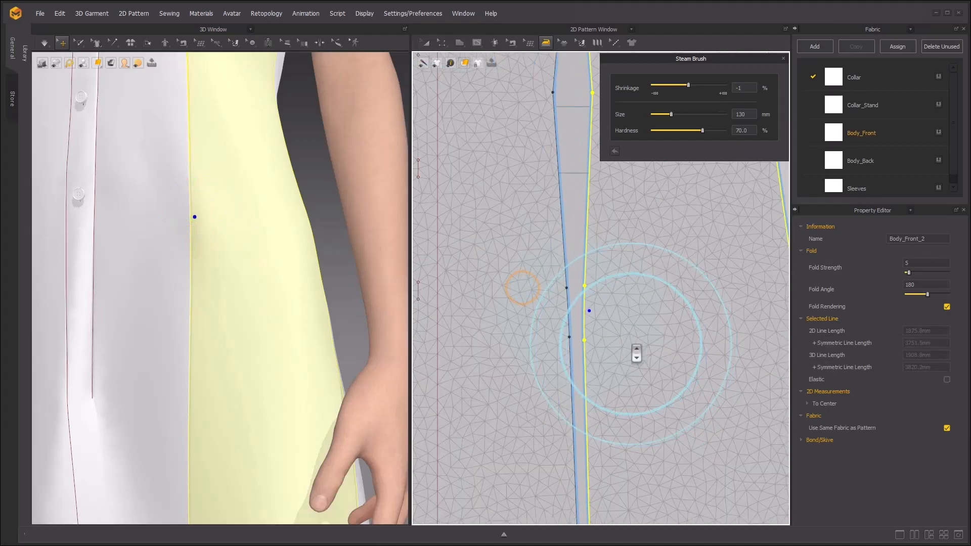
scroll(528, 350, up, 2)
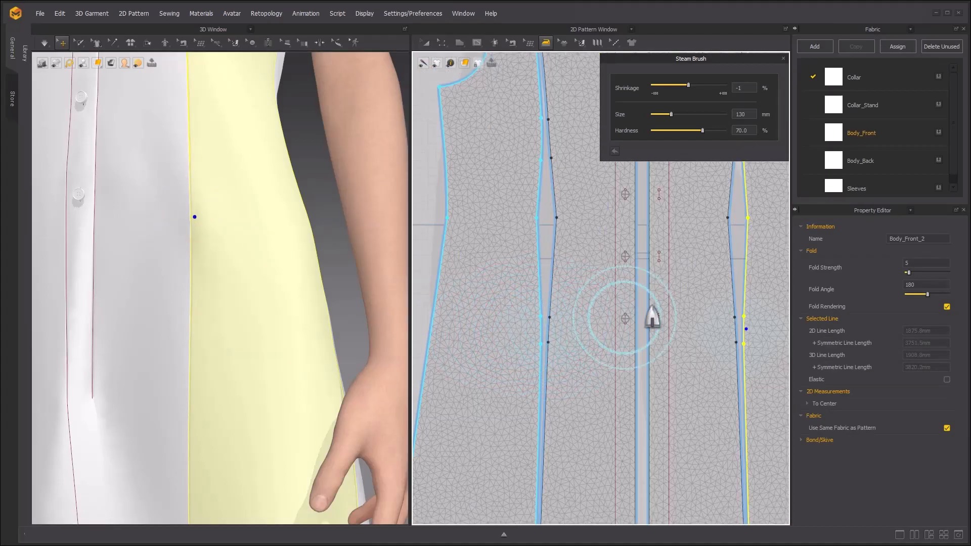
- Reduce the Steam brush size to 68 mm, steam the lower dart points of the opposite front side panel, and simulate the dress
scroll(258, 278, down, 4)
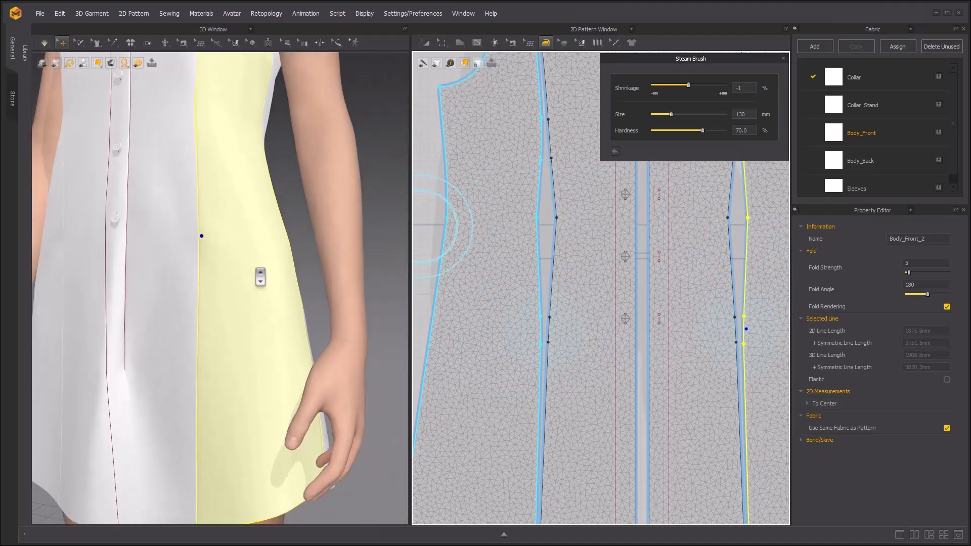
mouse_move(253, 264)
right_down()
mouse_move(180, 262)
mouse_move(271, 260)
right_up()
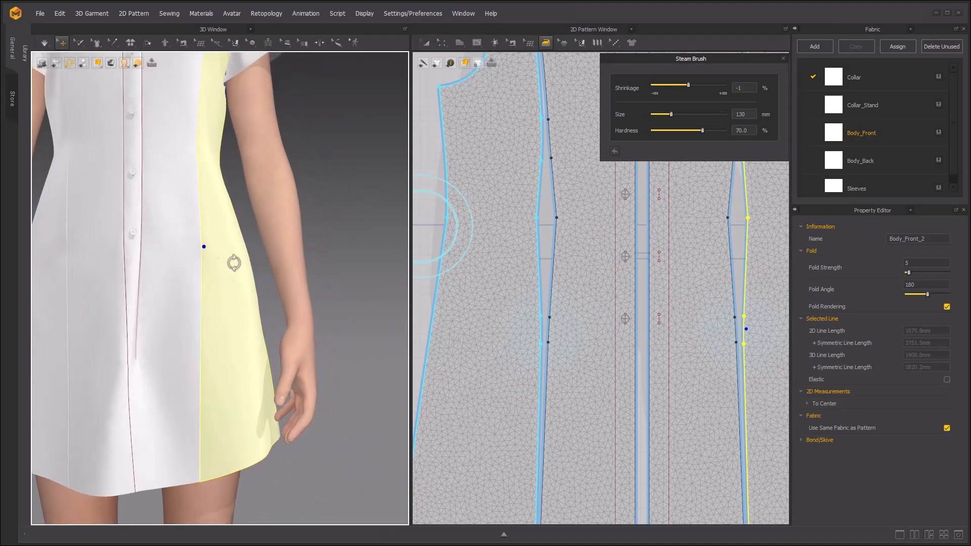
scroll(245, 259, up, 3)
click(182, 255)
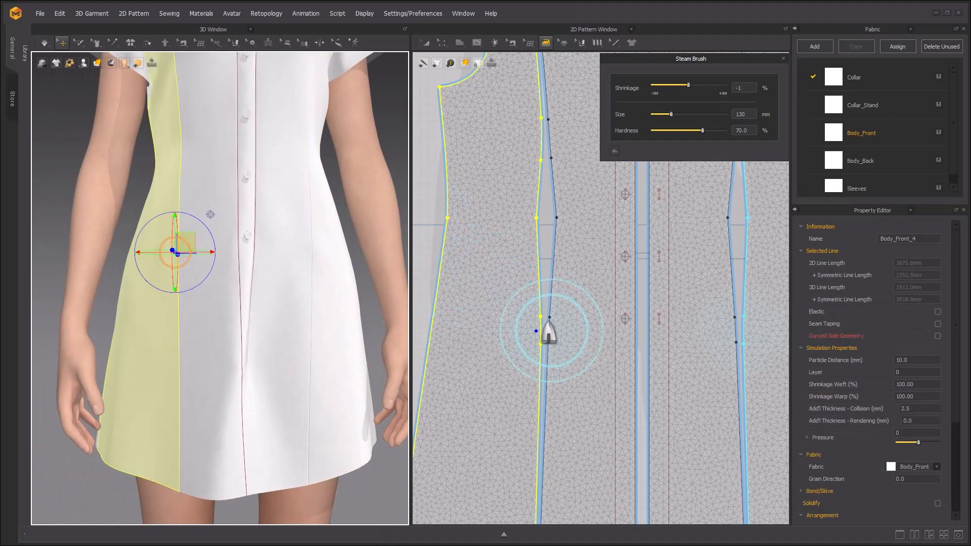
scroll(526, 331, up, 2)
drag(671, 115, 663, 115)
drag(537, 335, 543, 340)
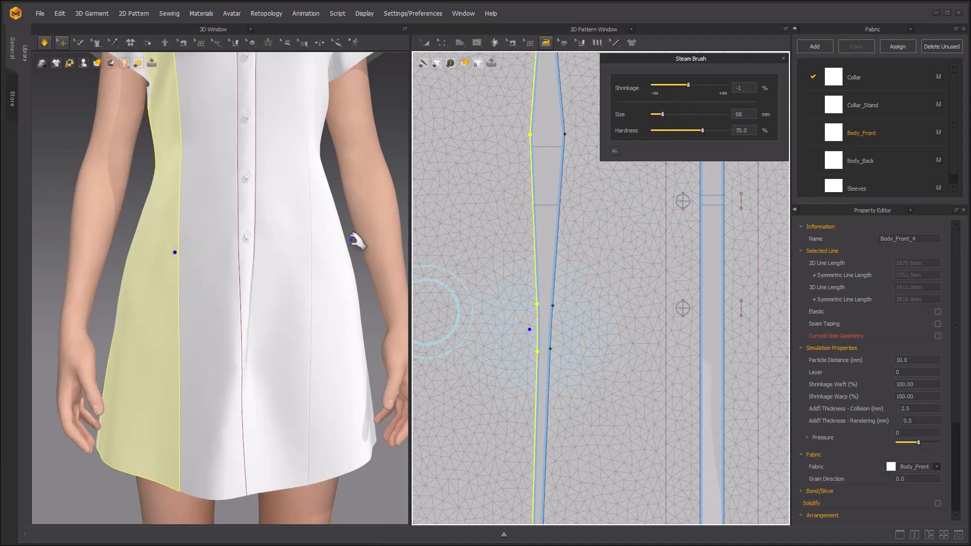
click(397, 126)
scroll(289, 281, down, 2)
middle_drag(289, 280, 256, 320)
right_drag(256, 320, 251, 314)
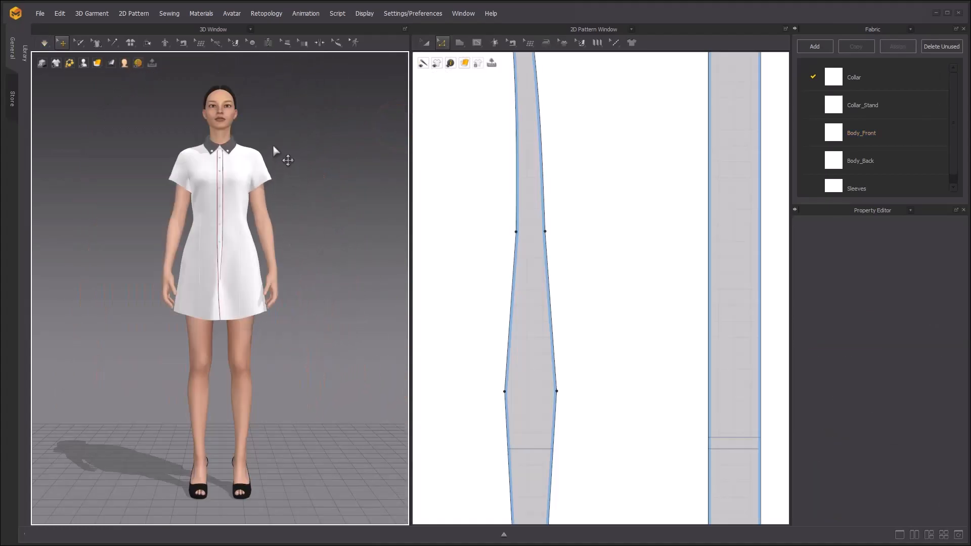
- Set the avatar's skin offset to 0.0 mm and simulate the dress
middle_drag(273, 148, 266, 214)
scroll(267, 214, up, 4)
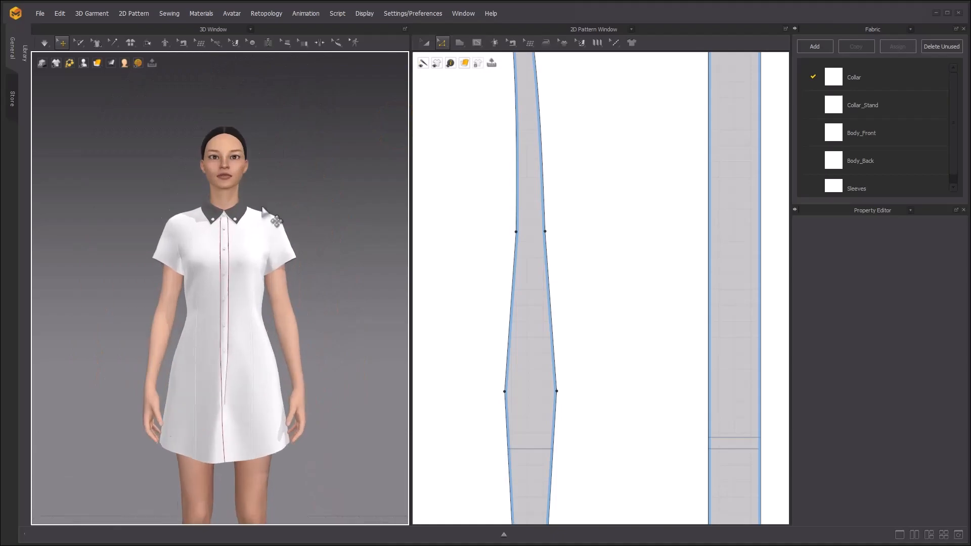
click(239, 180)
click(923, 276)
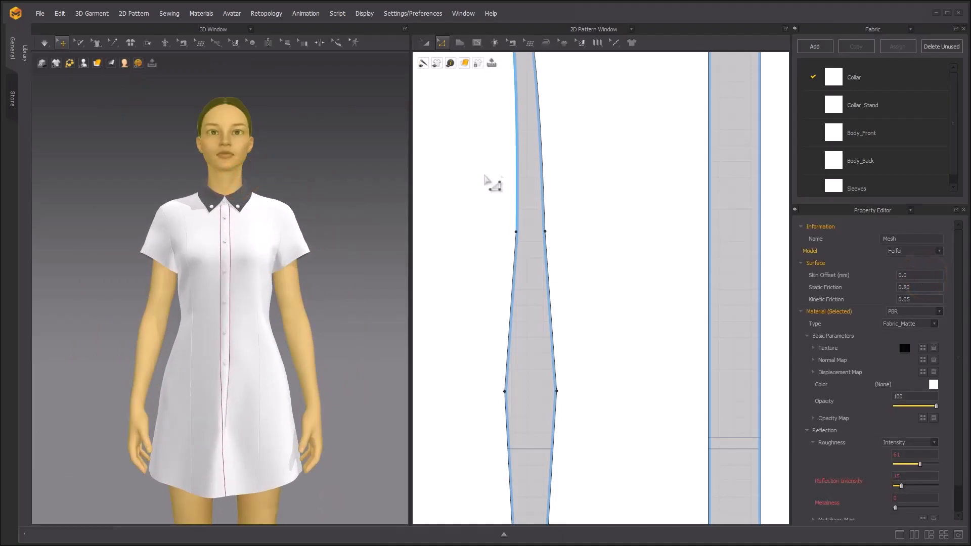
click(320, 135)
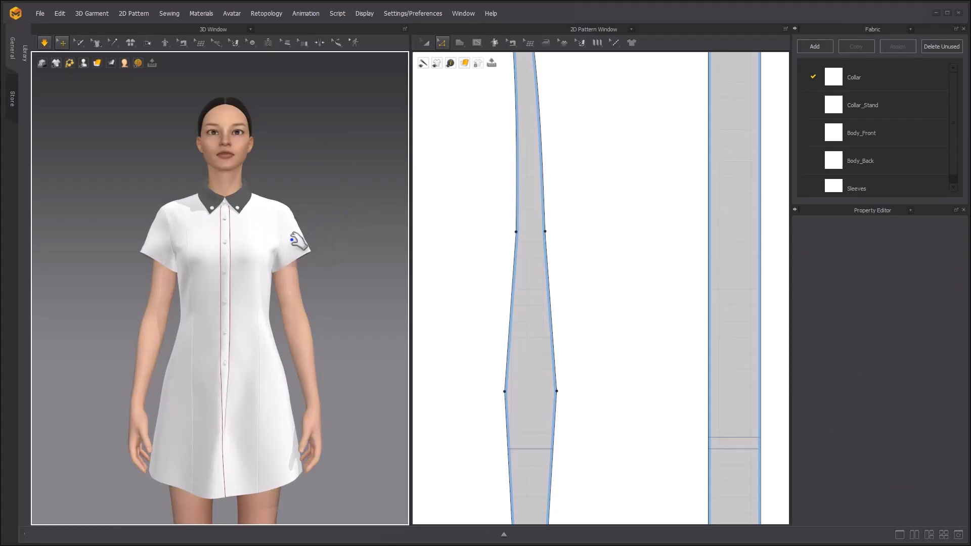
- Sew the open lower stretch of the front edge to the placket line down to the hem, and simulate the dress
scroll(303, 253, down, 3)
scroll(462, 267, down, 5)
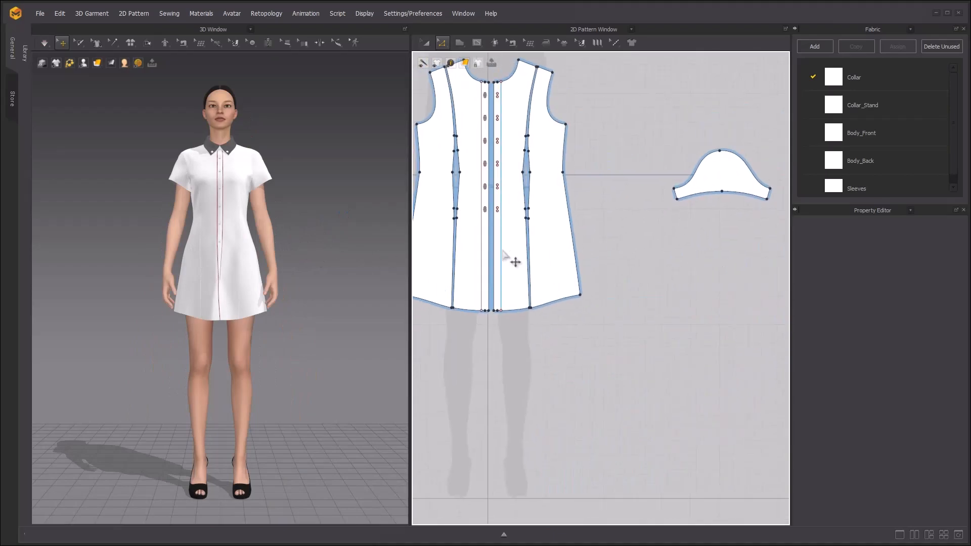
scroll(510, 256, up, 4)
scroll(177, 251, up, 4)
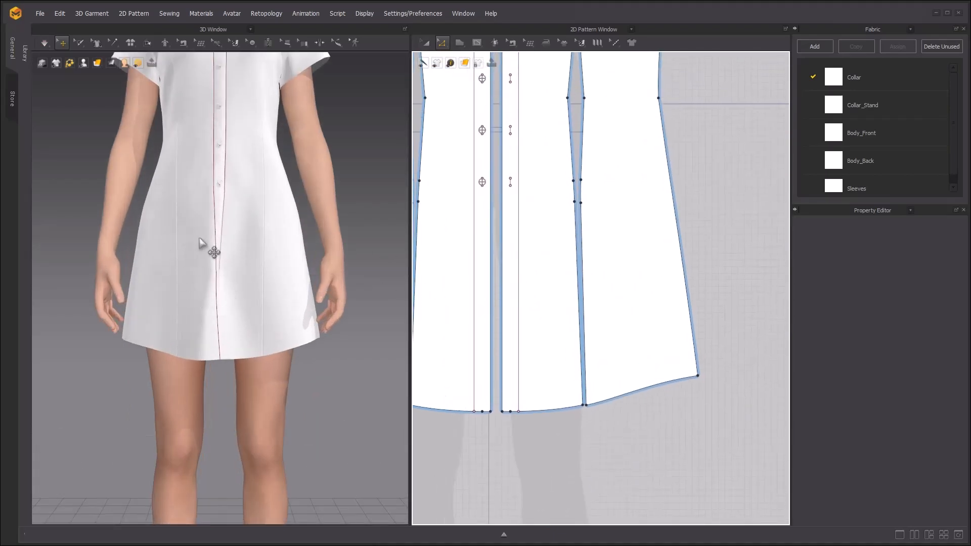
click(509, 43)
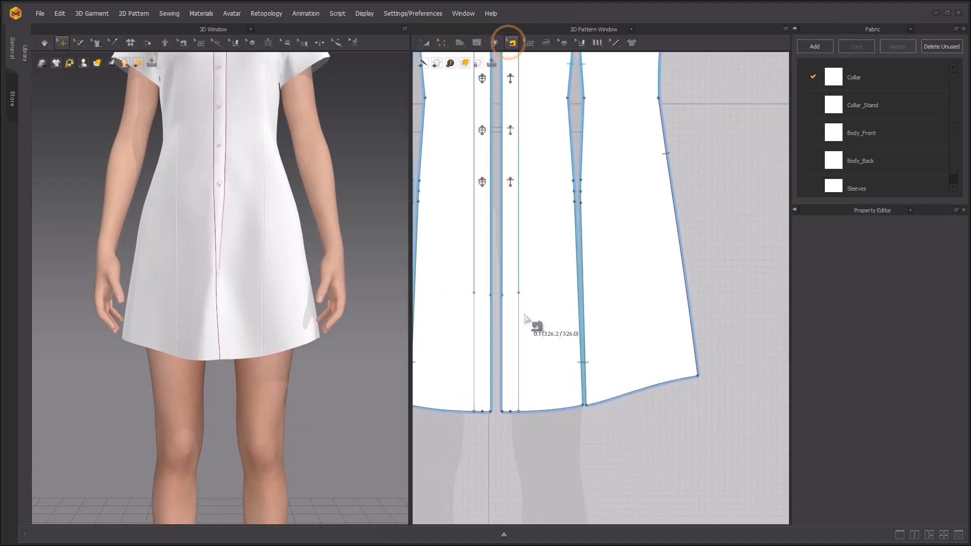
middle_drag(539, 295, 561, 257)
scroll(529, 260, up, 3)
click(519, 251)
drag(519, 253, 522, 451)
drag(546, 249, 562, 447)
key(space)
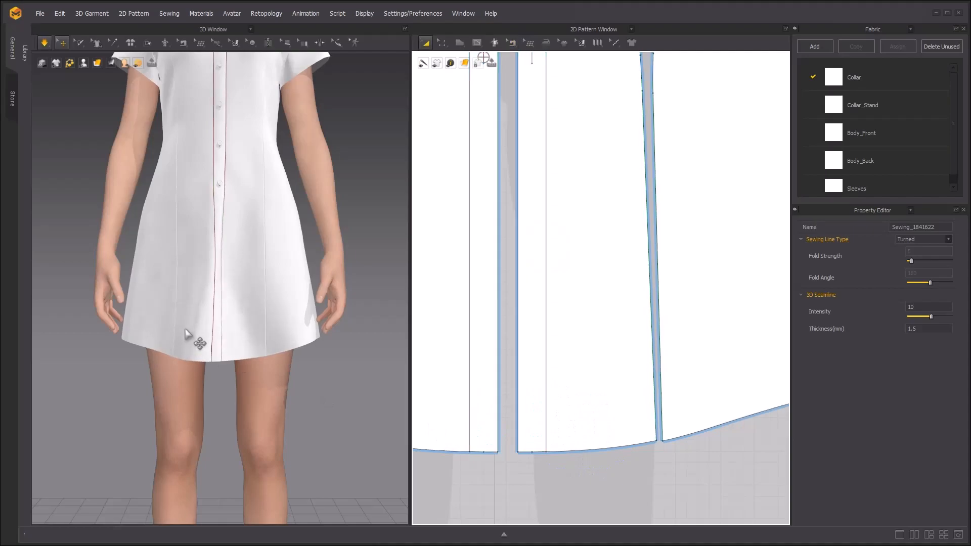
key(space)
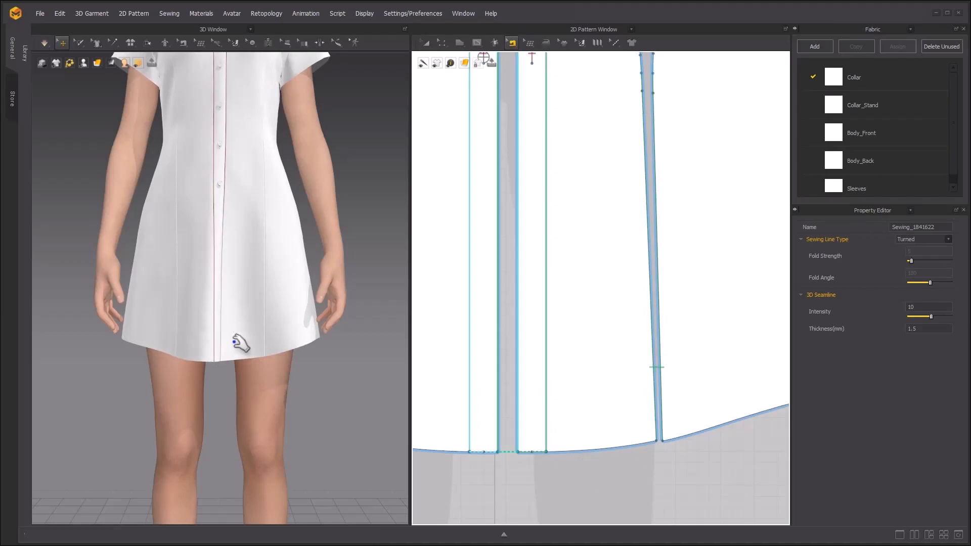
- Delete the middle point of the sleeve hem to straighten the curve, and simulate the dress
scroll(241, 339, down, 4)
middle_drag(227, 306, 225, 350)
scroll(604, 216, down, 4)
scroll(605, 216, down, 3)
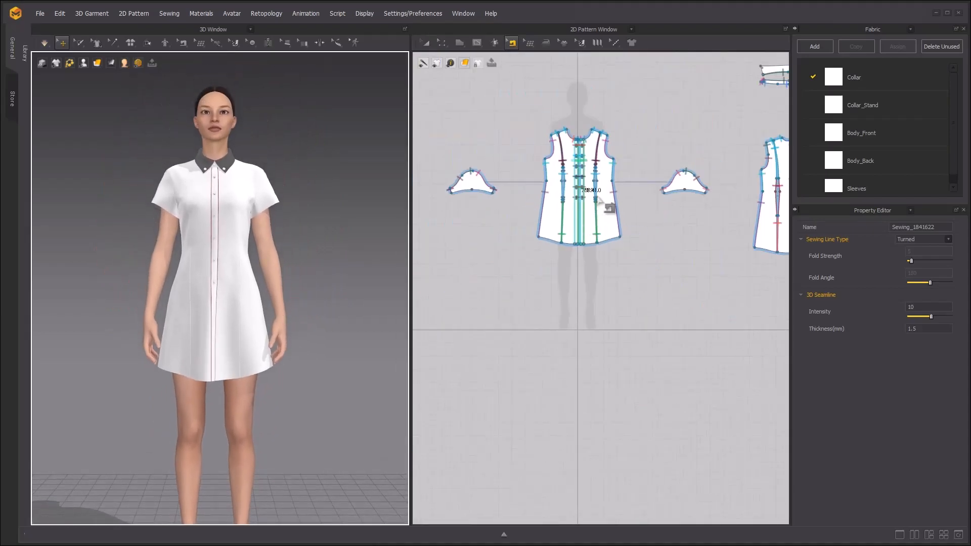
middle_drag(604, 216, 485, 246)
key(space)
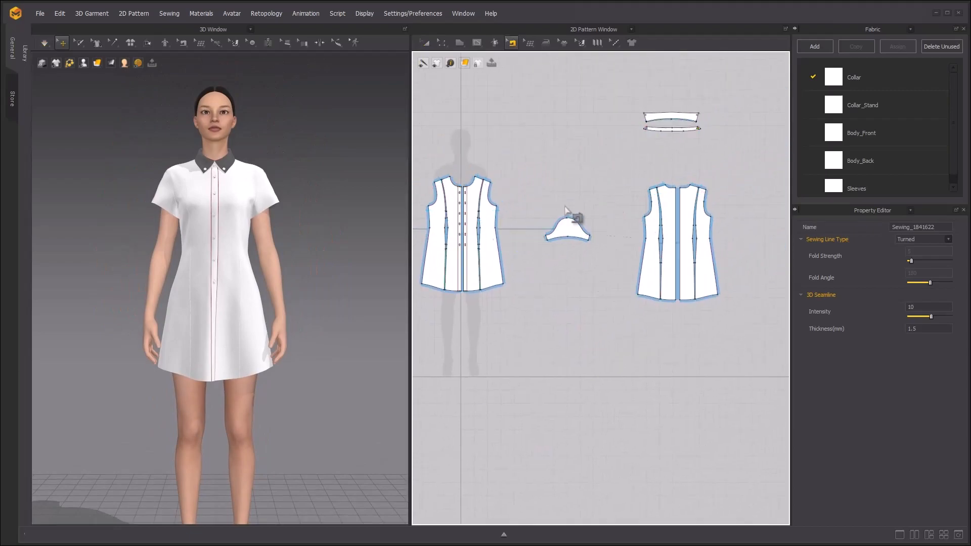
click(442, 43)
click(589, 173)
scroll(578, 237, up, 3)
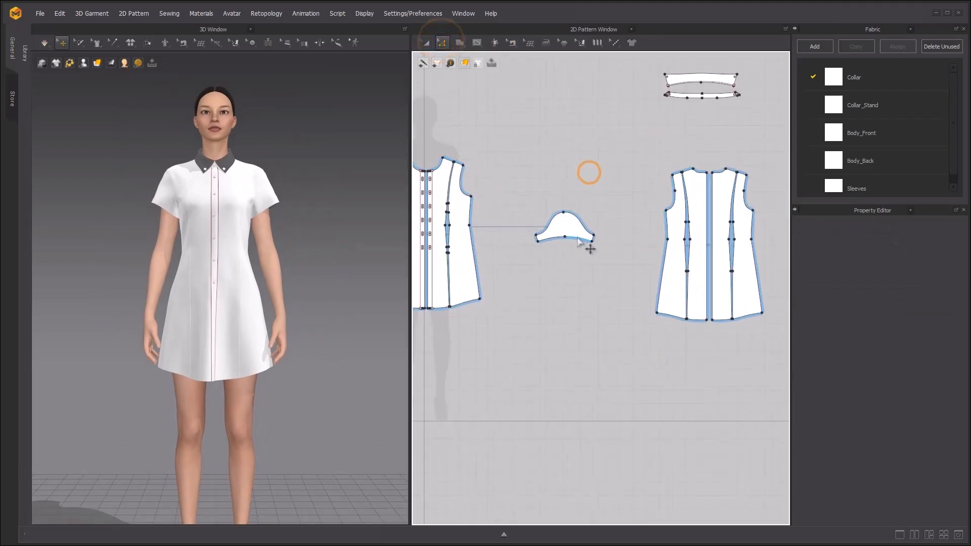
scroll(577, 237, up, 5)
scroll(292, 221, up, 5)
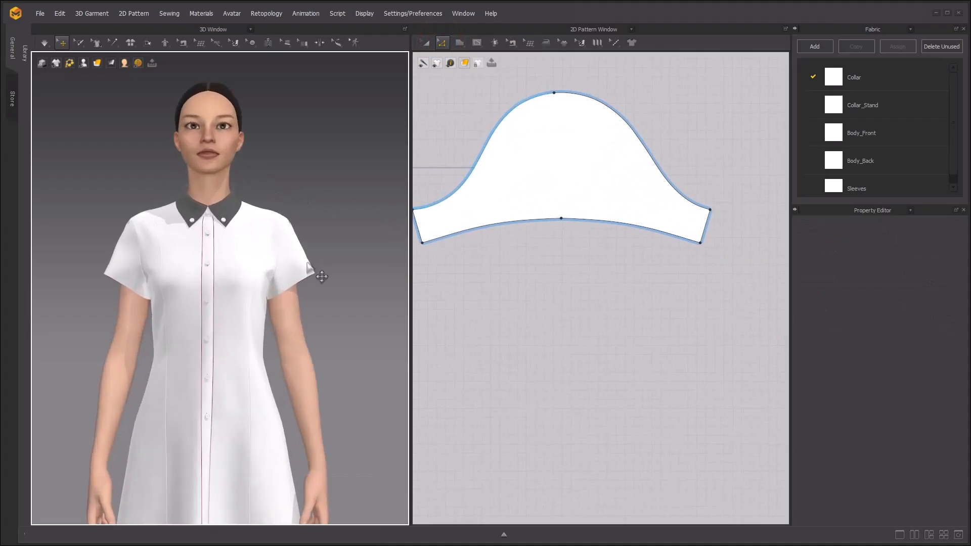
right_drag(321, 277, 287, 262)
click(547, 182)
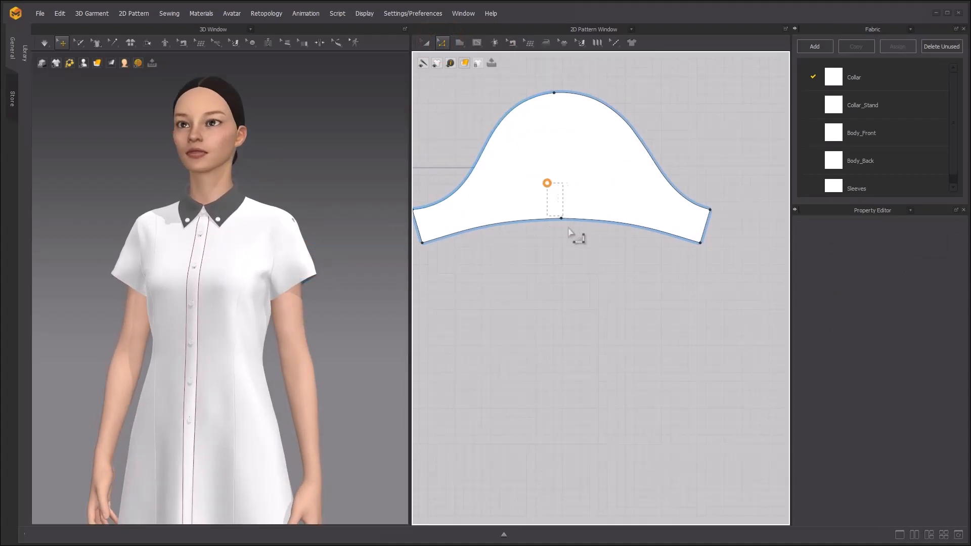
key(Delete)
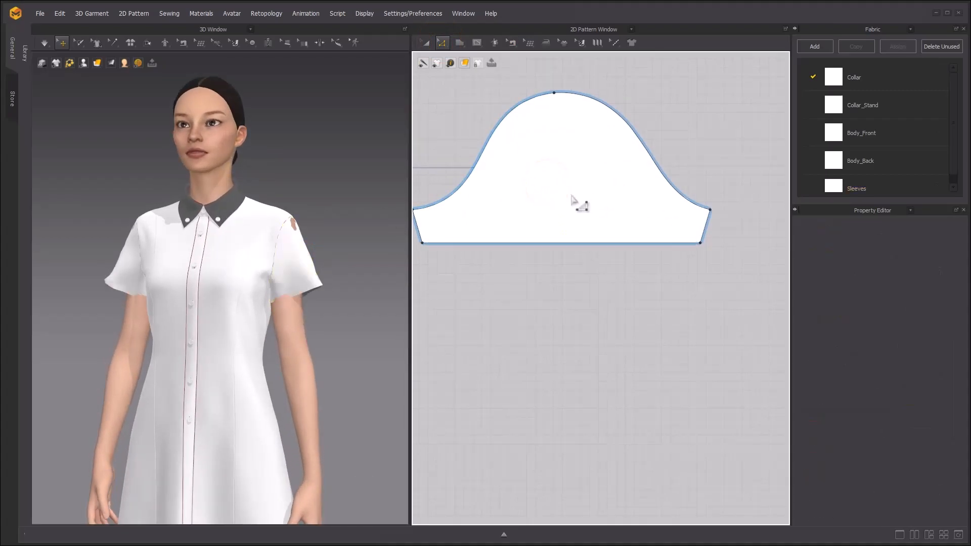
right_drag(247, 279, 310, 277)
key(space)
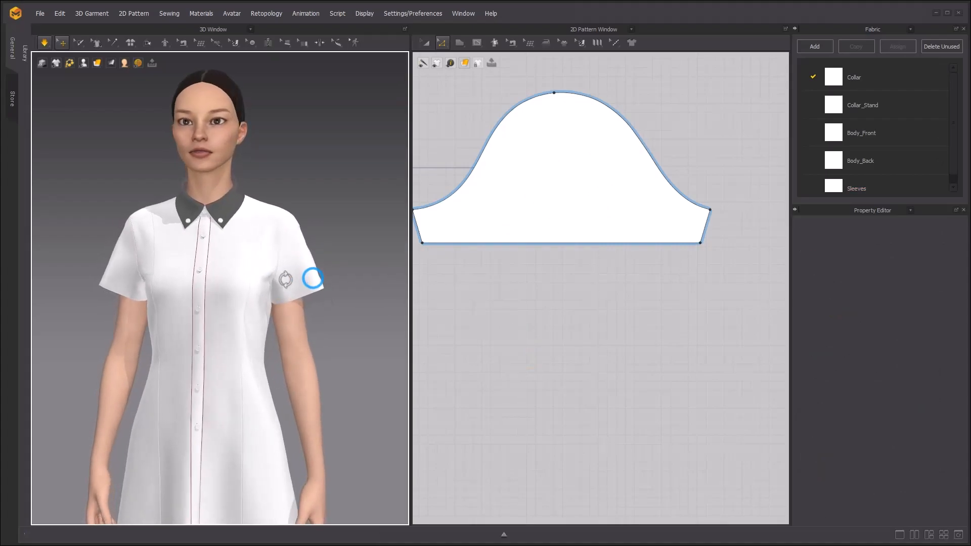
click(524, 280)
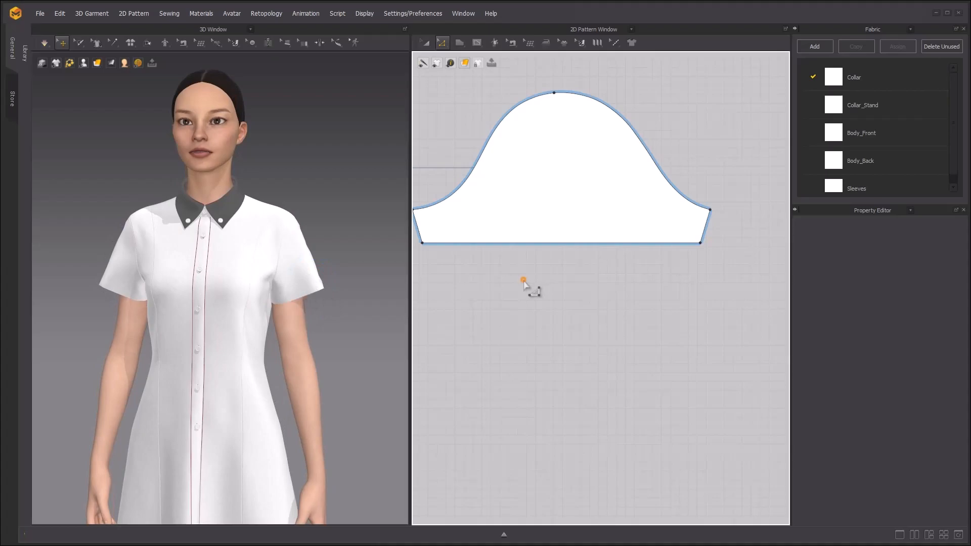
- Try to lengthen the sleeve by moving its hem line down about 24 mm
scroll(524, 288, down, 2)
middle_drag(526, 282, 531, 232)
drag(534, 205, 534, 221)
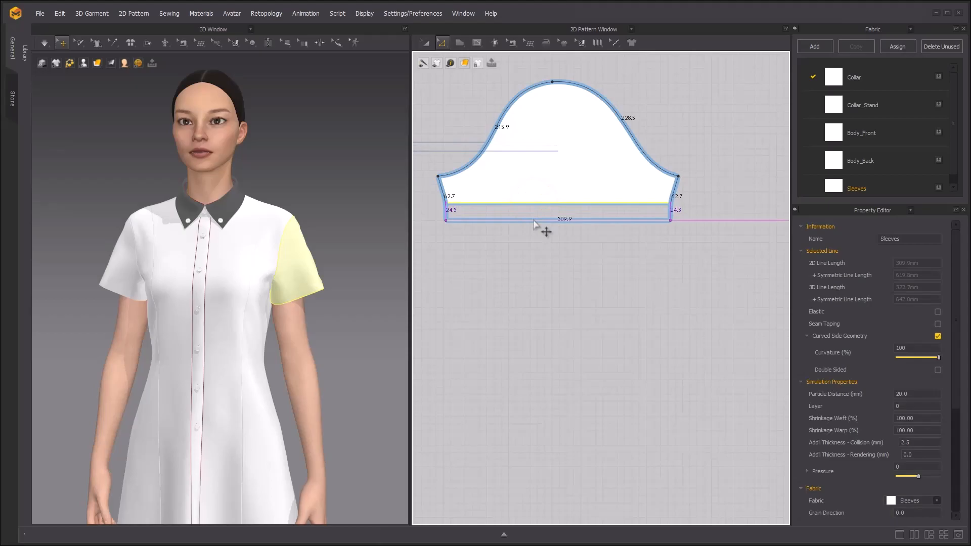
key(ctrl+z)
click(515, 218)
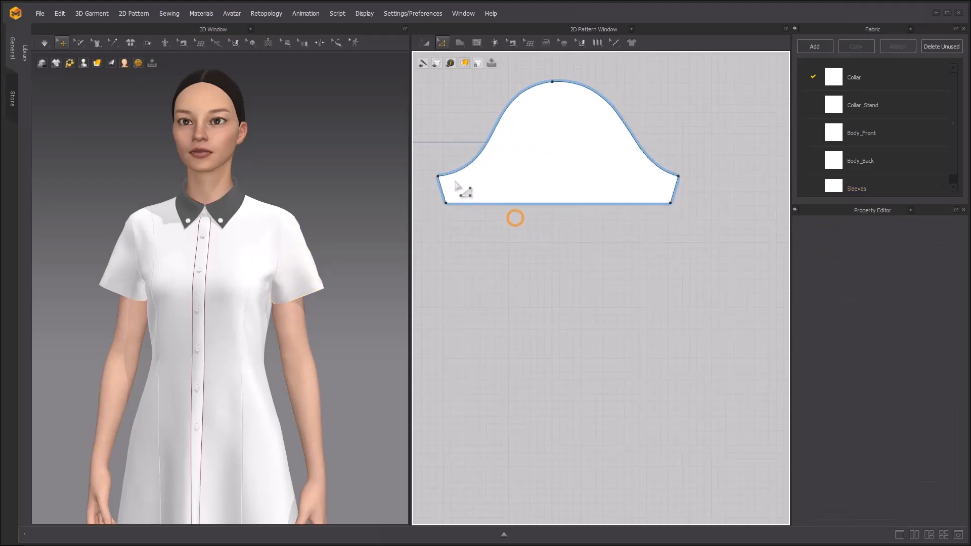
- Delete all curve points from both underarm side edges of the sleeve pattern to straighten them
click(444, 191)
right_click(444, 191)
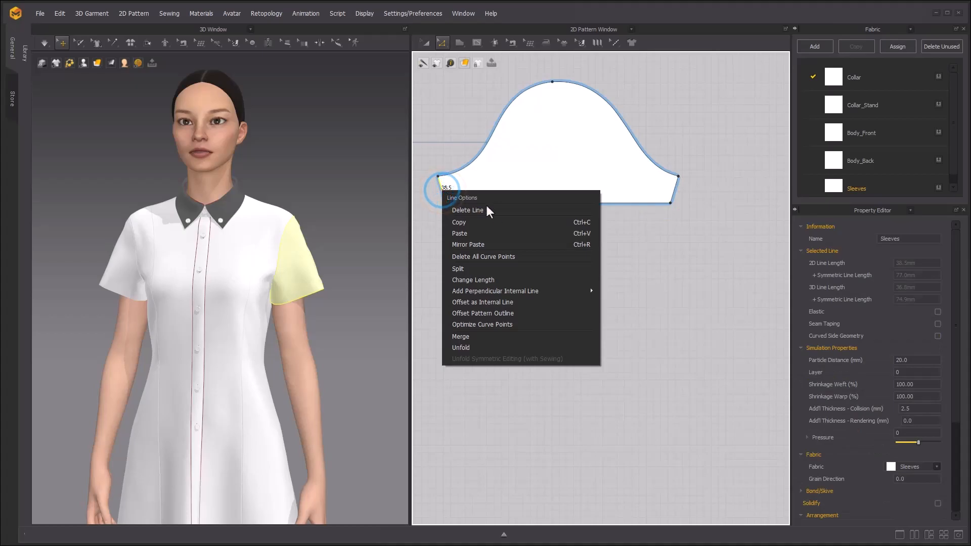
click(487, 251)
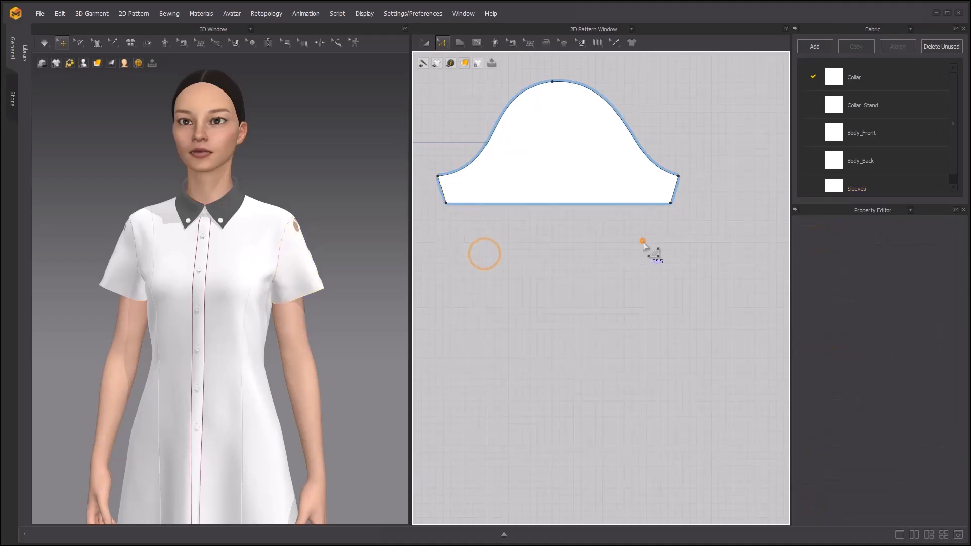
click(676, 191)
right_click(677, 190)
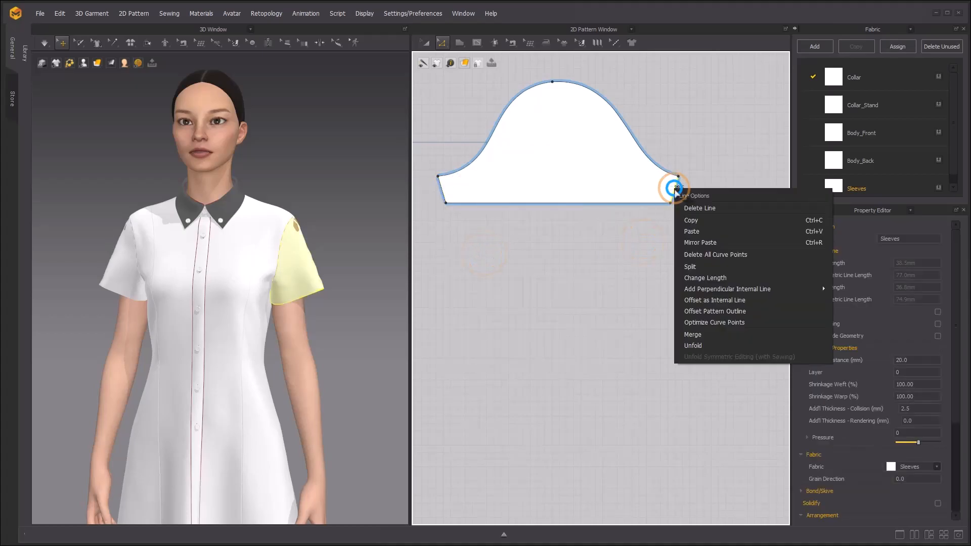
click(705, 252)
click(623, 257)
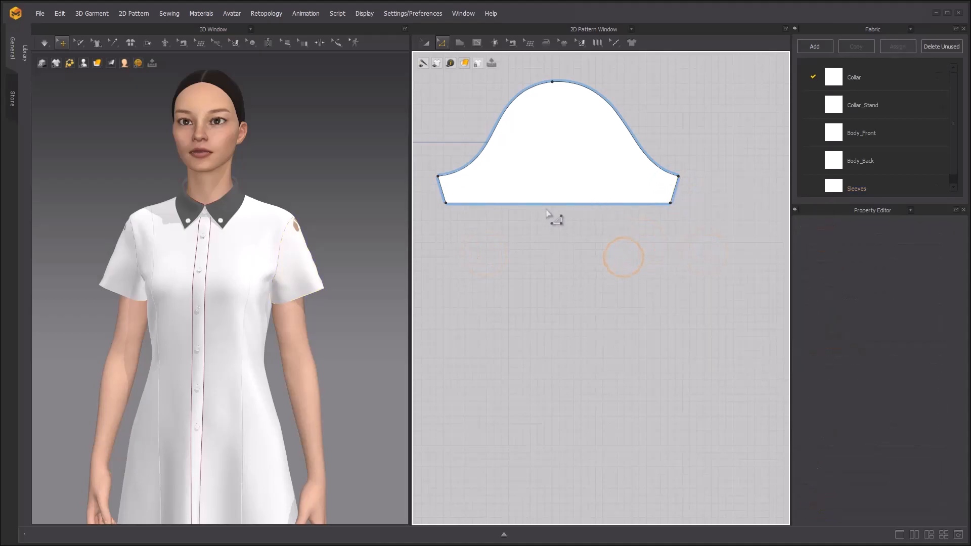
- Lengthen the sleeve by moving its hem line straight down about 22 mm, and simulate the dress
drag(548, 205, 548, 222)
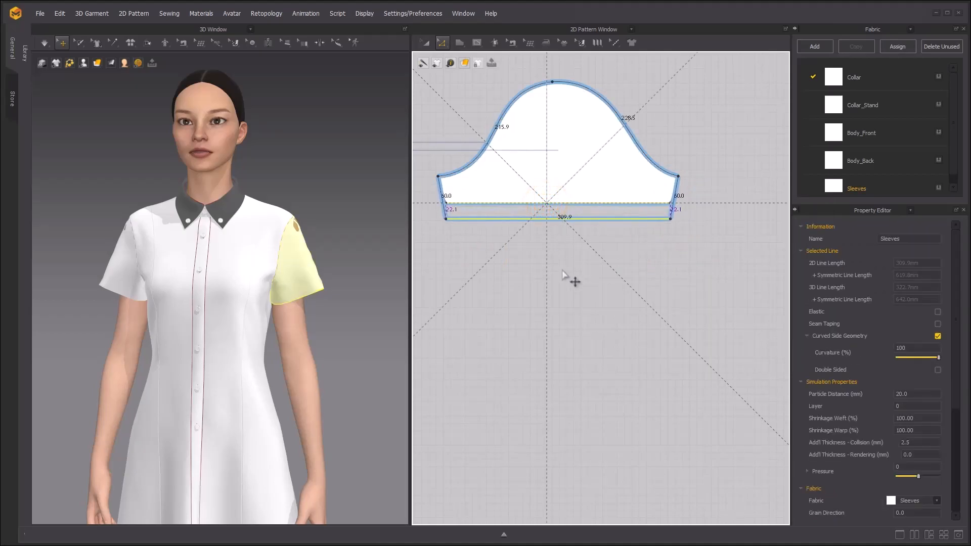
click(572, 301)
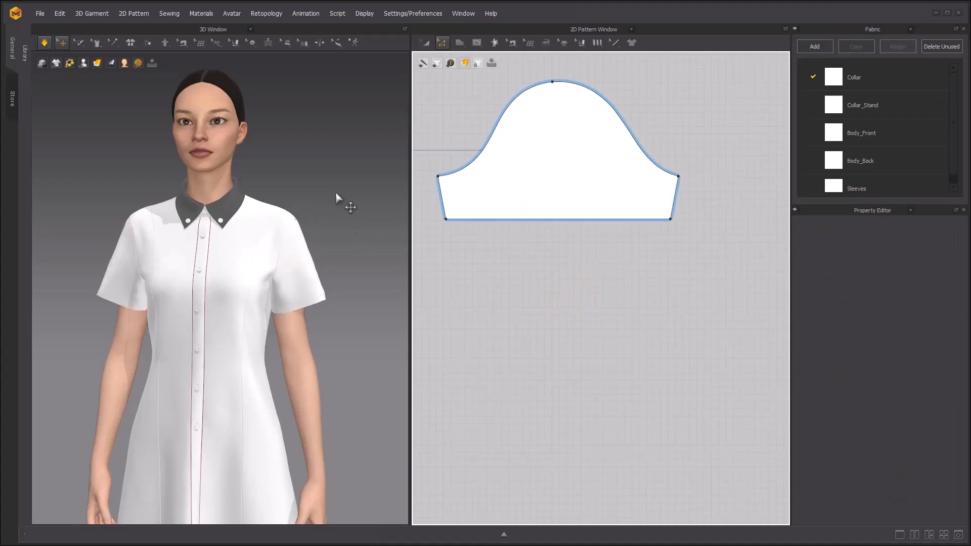
key(space)
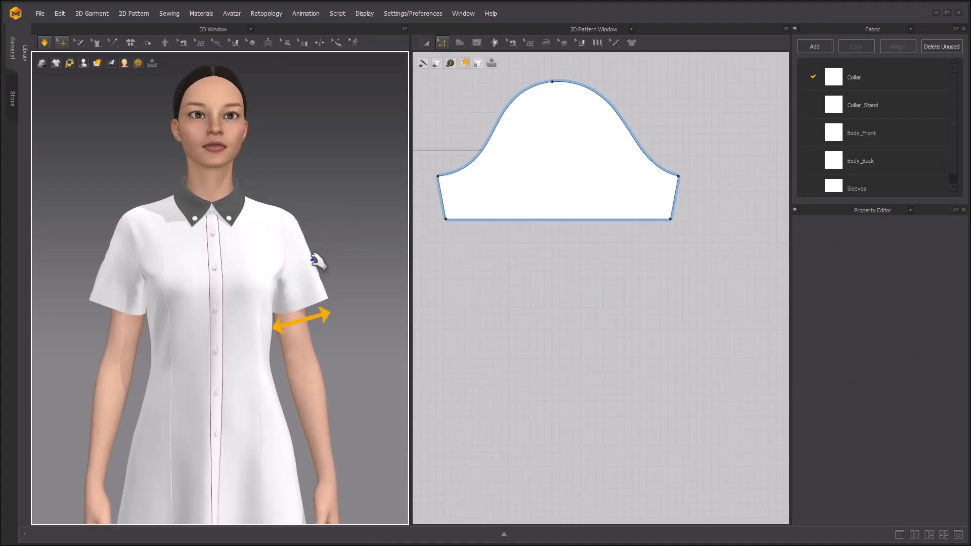
middle_drag(318, 260, 293, 271)
- Use Slash & Spread along a vertical line from the sleeve cap's top point to the hem, rotating both halves inward to narrow the hem
click(442, 43)
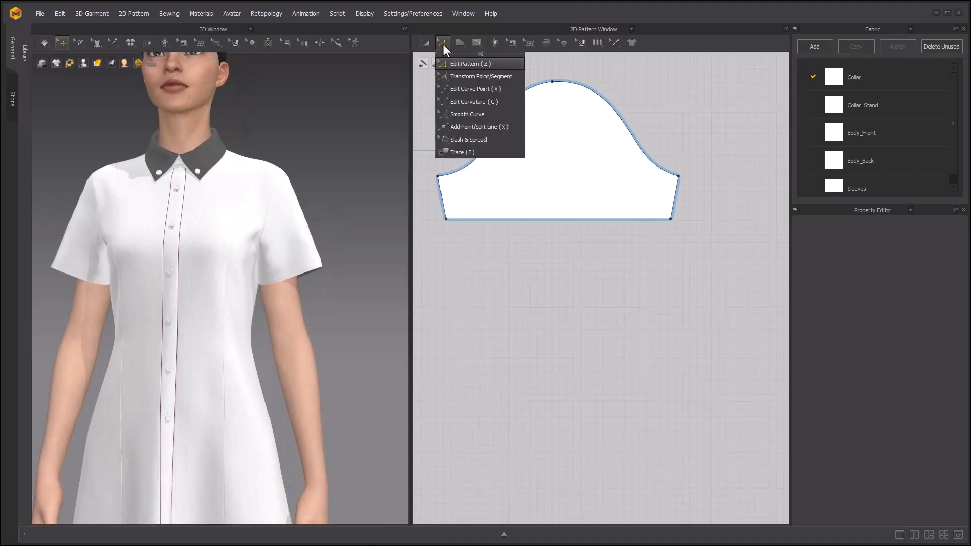
click(456, 139)
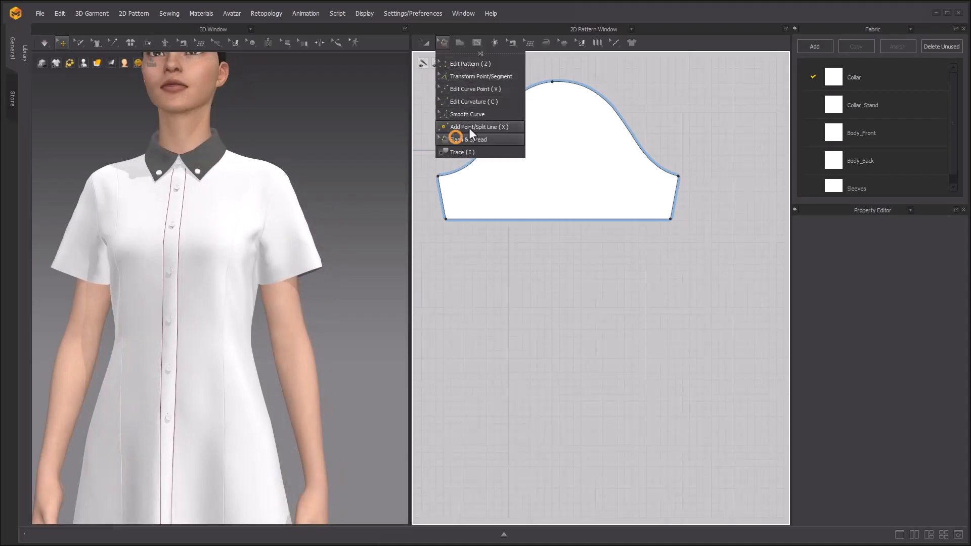
click(553, 83)
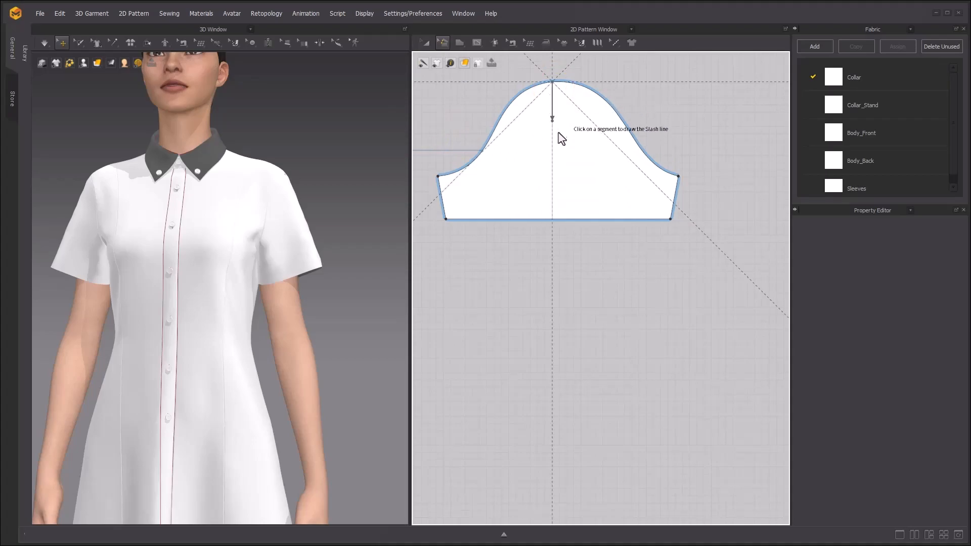
key(shift)
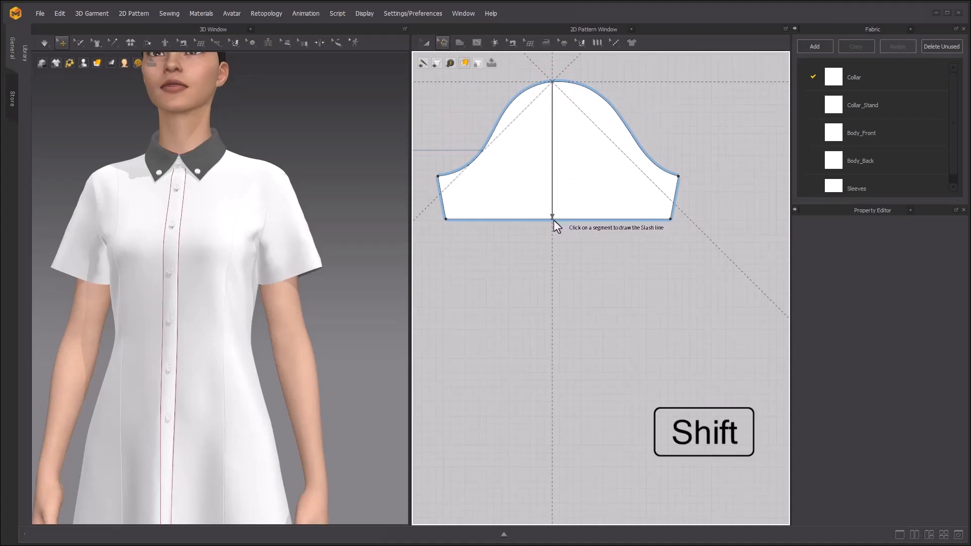
click(554, 219)
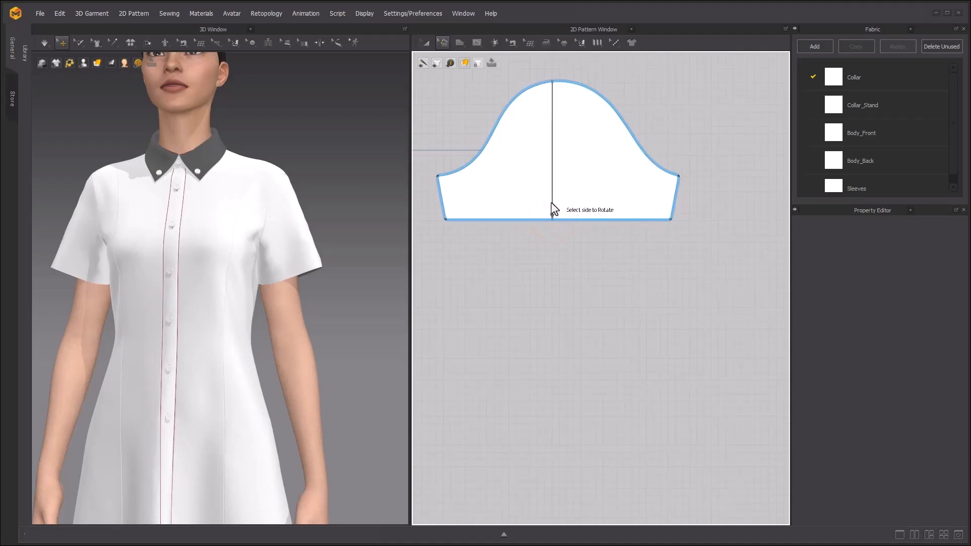
click(551, 202)
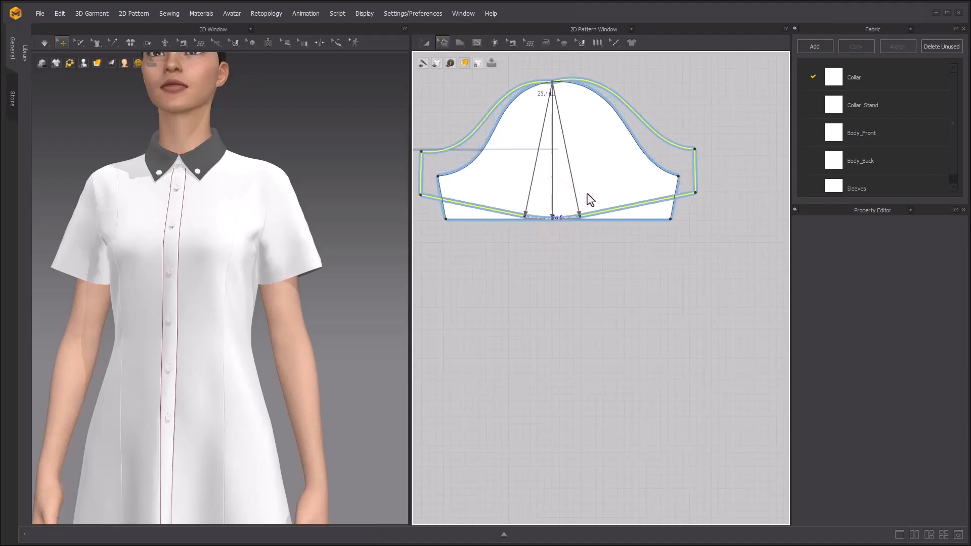
click(546, 202)
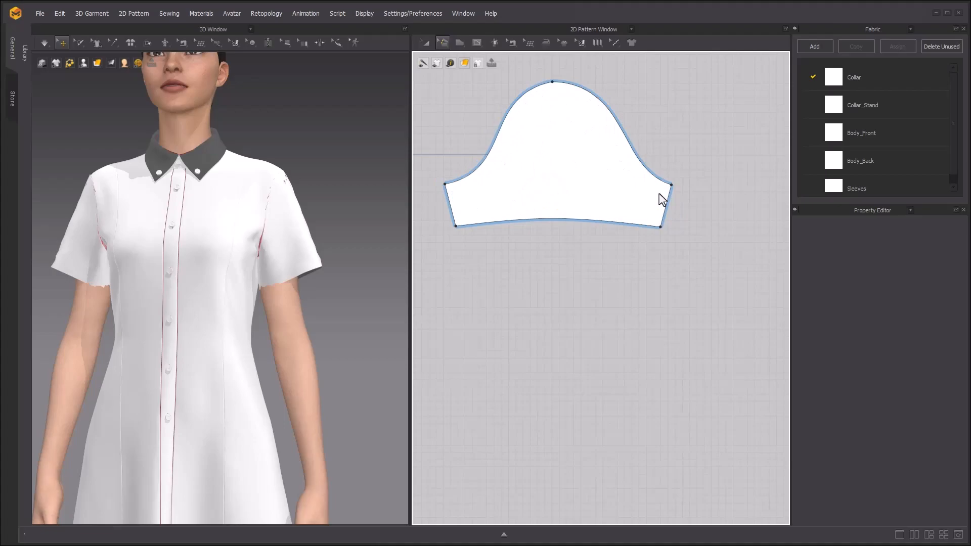
- Simulate the dress with the narrowed sleeve hem and view it from the front
click(425, 42)
click(558, 263)
key(space)
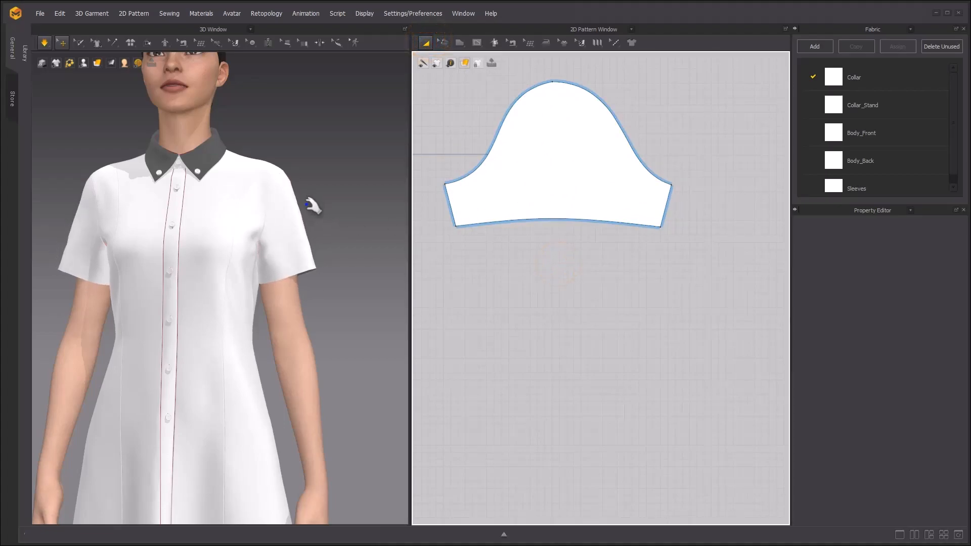
right_drag(304, 237, 325, 204)
click(308, 253)
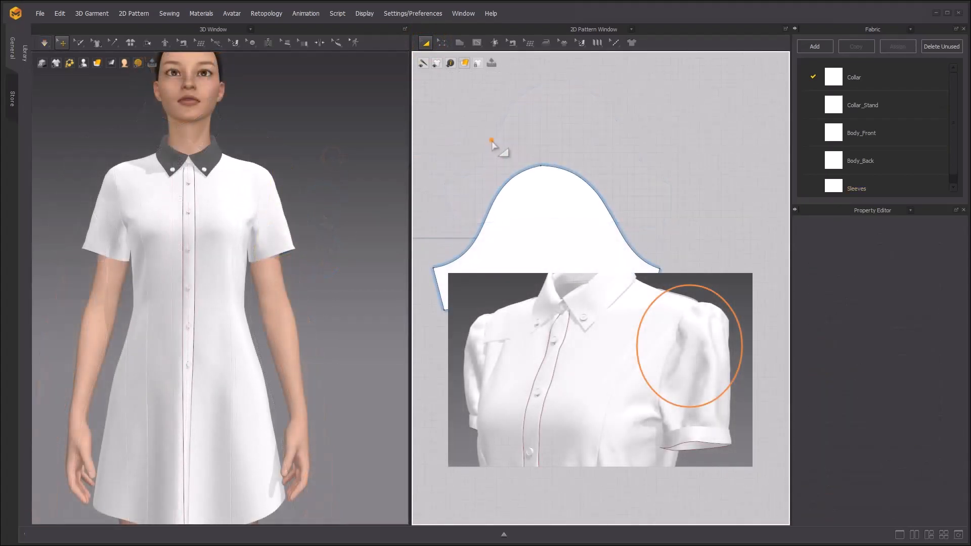
click(490, 140)
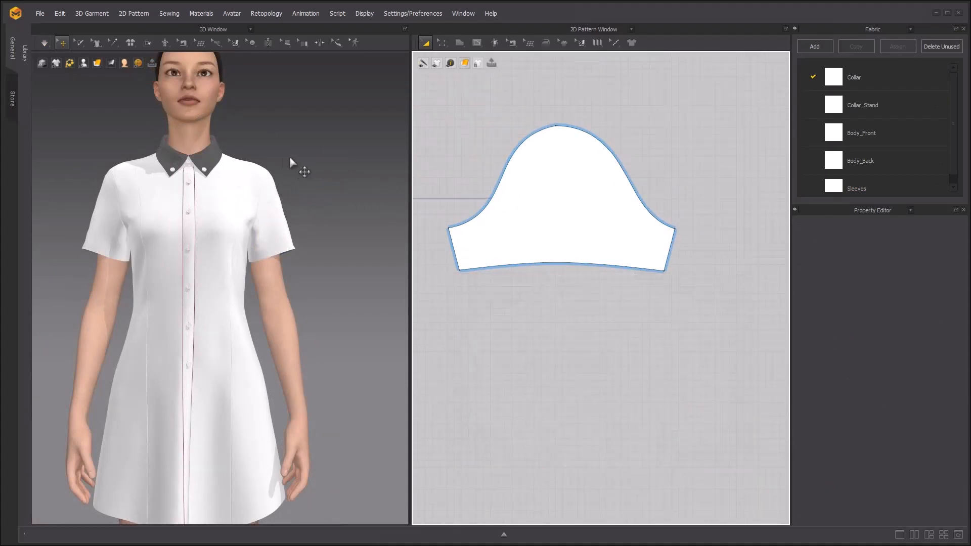
- Use Slash & Spread from the middle of the sleeve hem to the cap's top point, rotating both halves apart to widen the cap
click(437, 41)
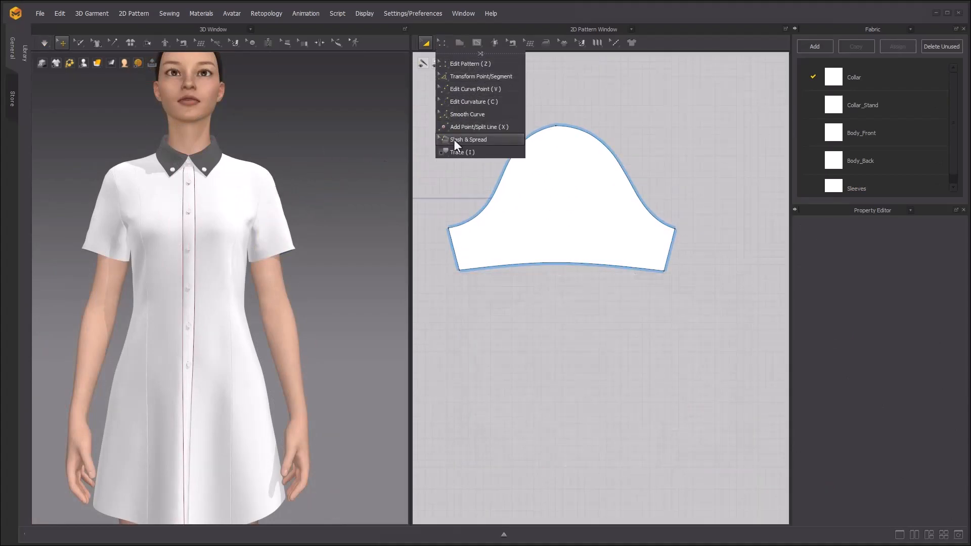
click(494, 140)
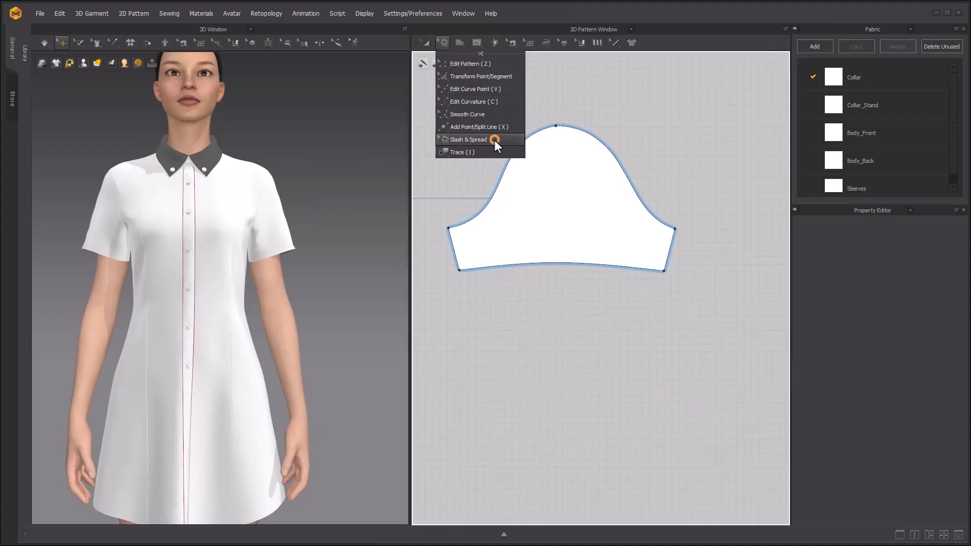
click(564, 264)
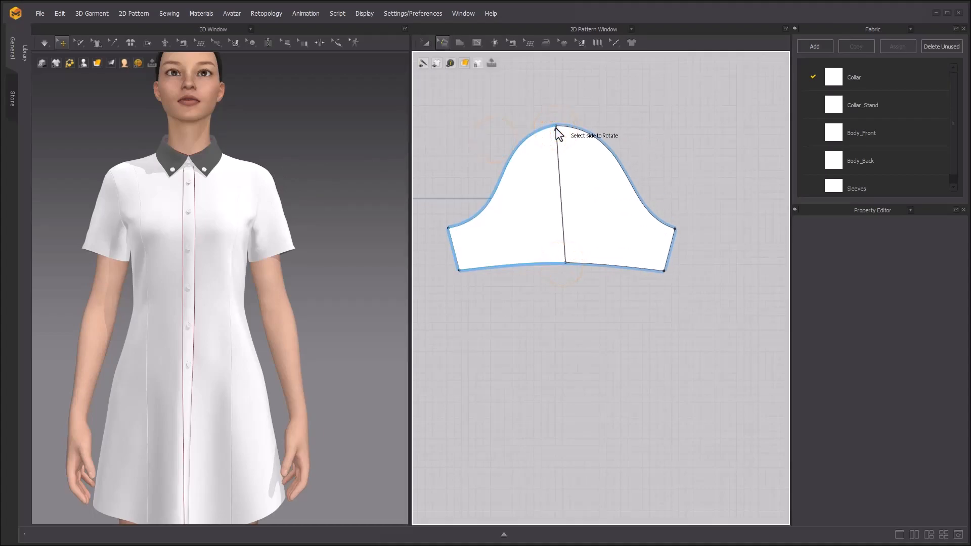
click(557, 141)
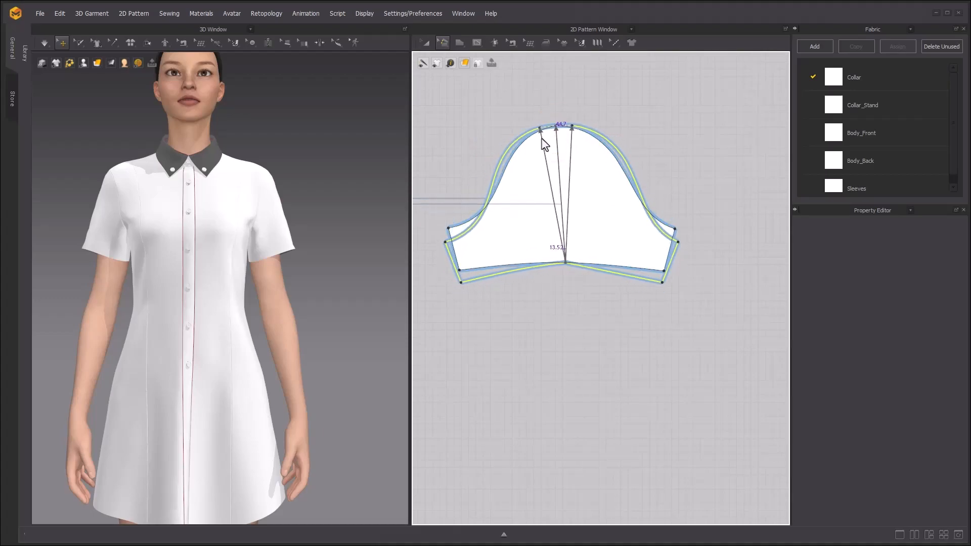
click(540, 136)
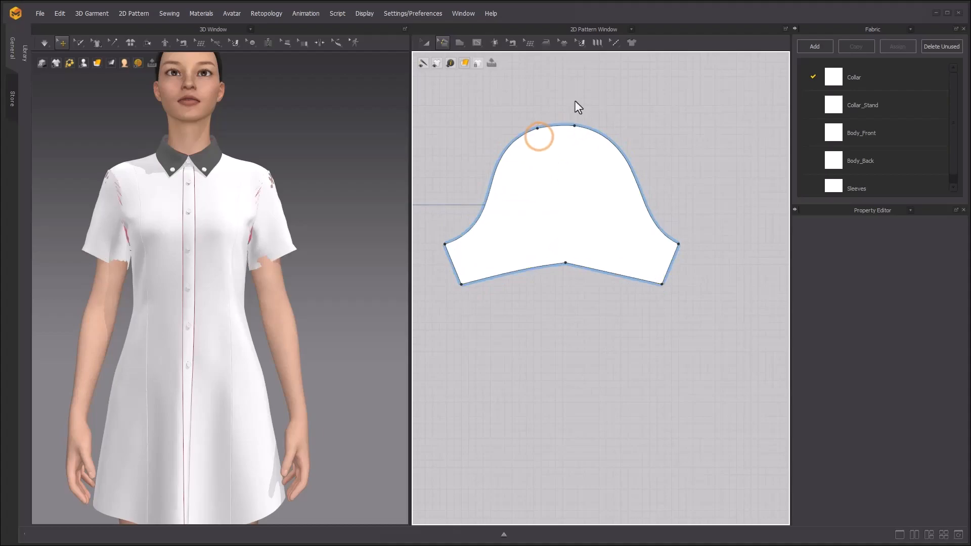
- Simulate the dress with the widened sleeve cap and inspect the shoulder up close
middle_drag(302, 167, 266, 180)
right_drag(262, 180, 226, 193)
scroll(225, 192, up, 2)
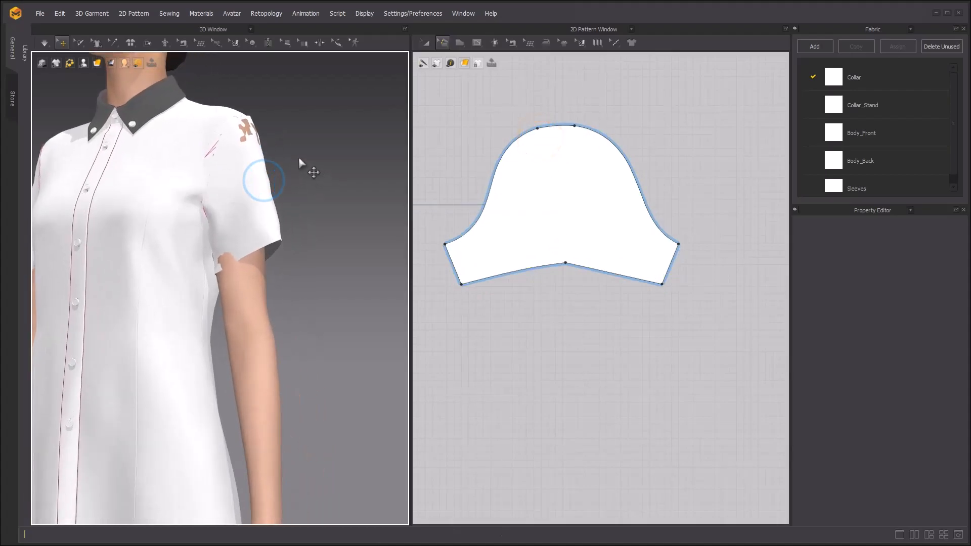
key(space)
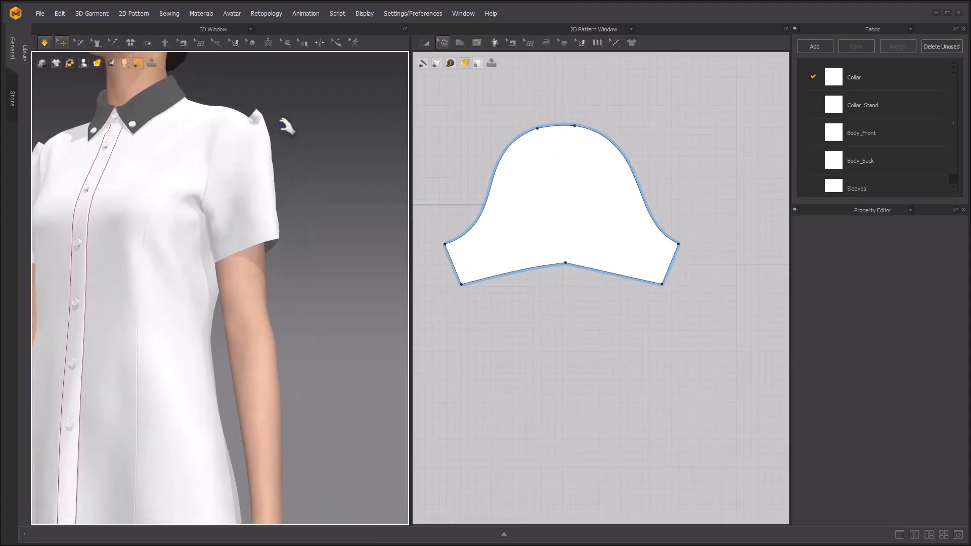
scroll(433, 146, down, 2)
right_drag(312, 152, 254, 140)
- Delete the existing armhole seams along both sides of the sleeve cap with Edit Sewing
right_drag(545, 175, 566, 171)
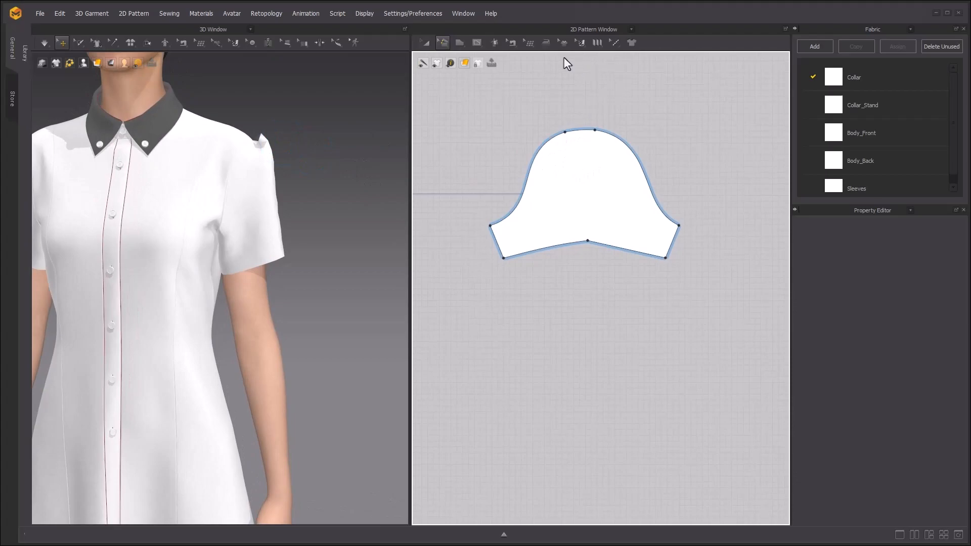
click(512, 44)
click(515, 64)
click(654, 101)
click(546, 144)
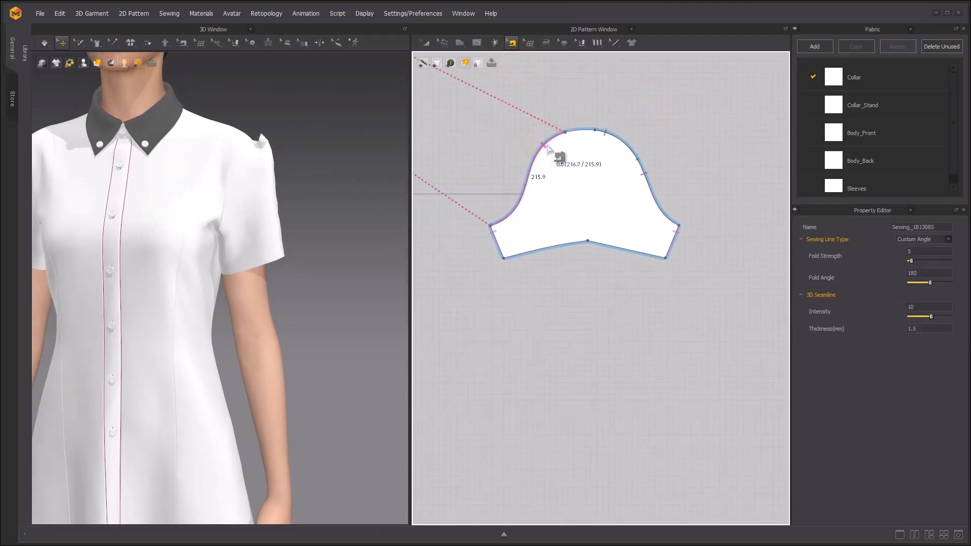
key(Delete)
click(619, 136)
key(Delete)
click(647, 180)
key(Delete)
- Use Free Sewing to sew about 157 mm of the lower front armhole to the front side of the sleeve cap, starting at the underarm
scroll(579, 159, down, 5)
scroll(516, 132, up, 3)
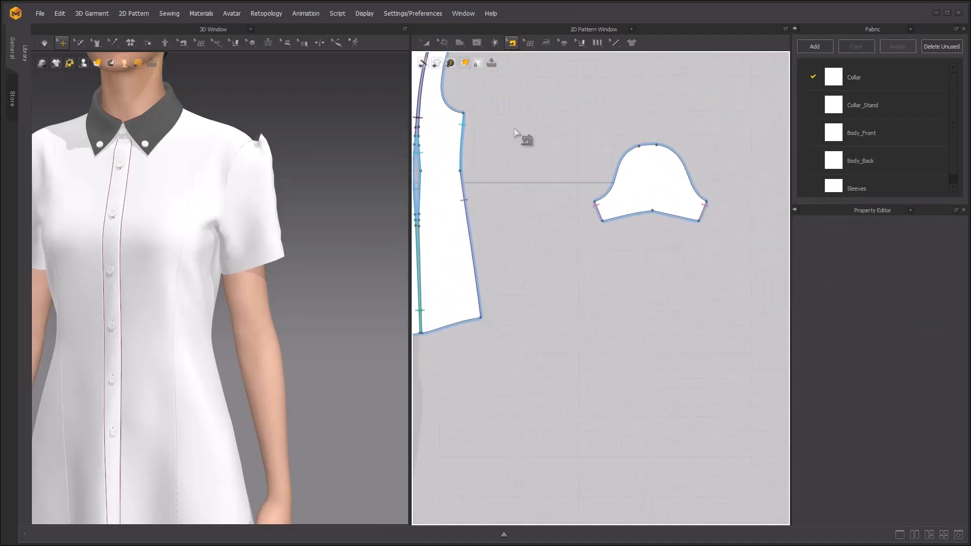
right_drag(515, 133, 570, 174)
click(508, 45)
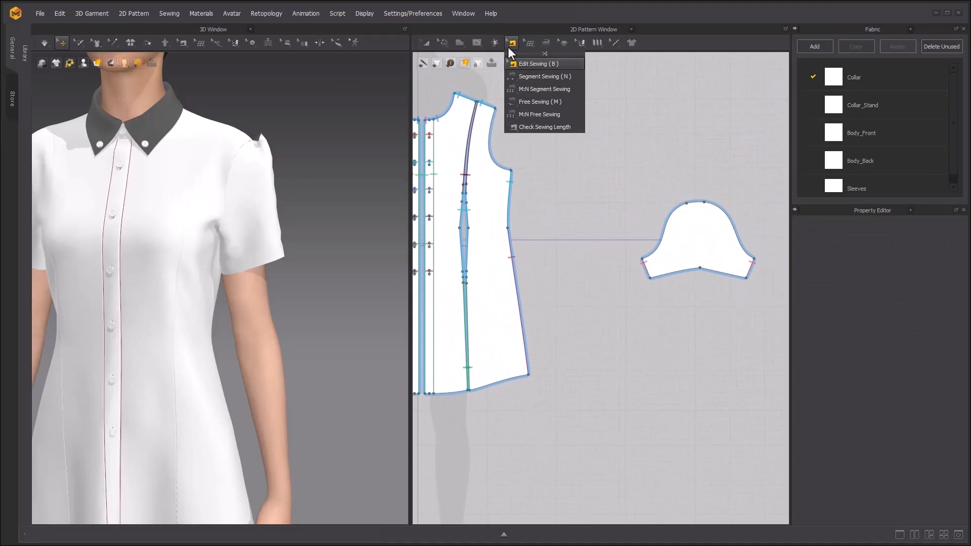
click(545, 105)
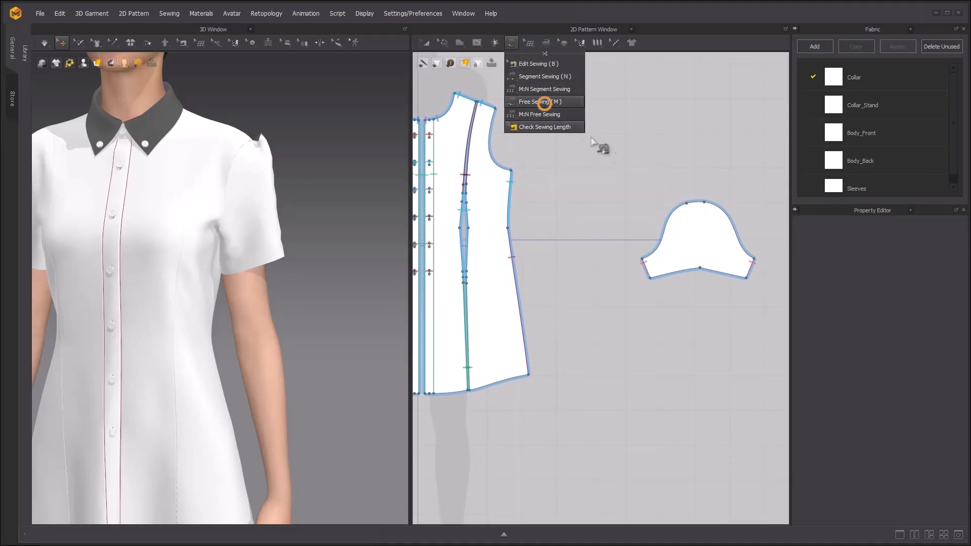
scroll(512, 171, up, 3)
middle_drag(520, 173, 544, 215)
scroll(223, 196, up, 3)
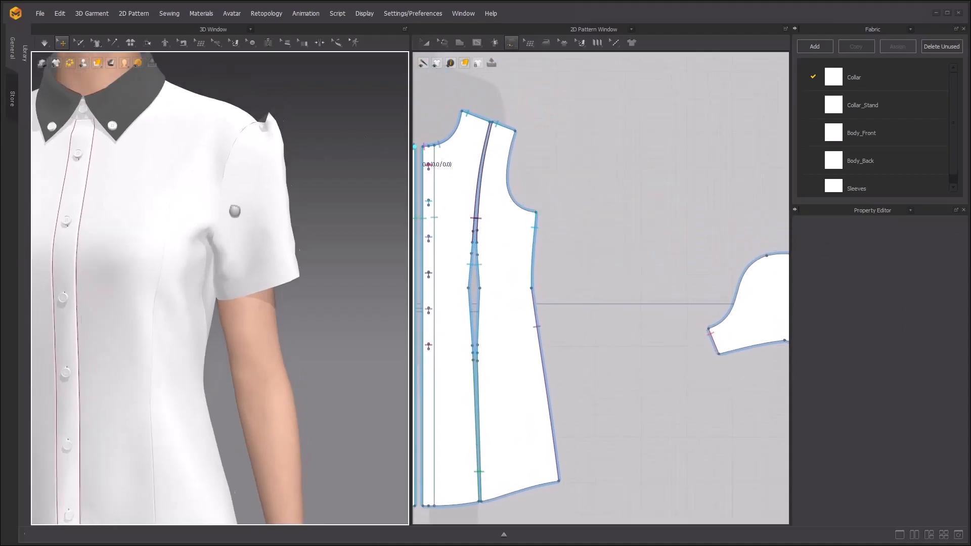
click(219, 166)
right_drag(218, 167, 287, 149)
right_drag(234, 166, 259, 156)
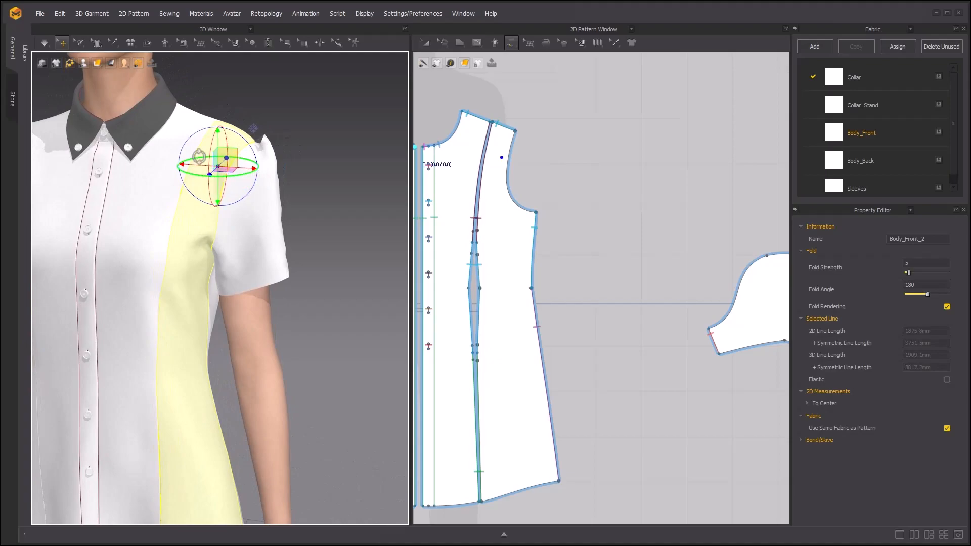
scroll(513, 202, up, 5)
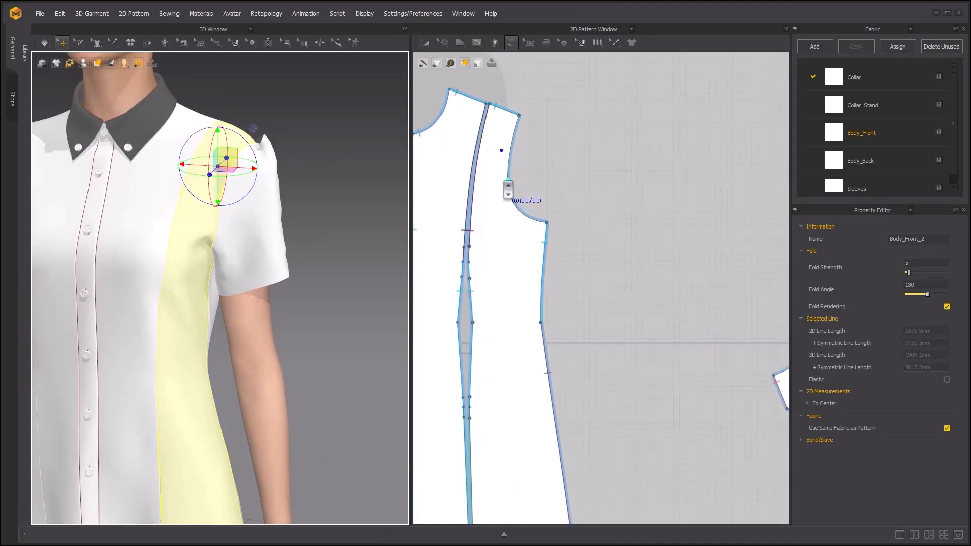
click(513, 211)
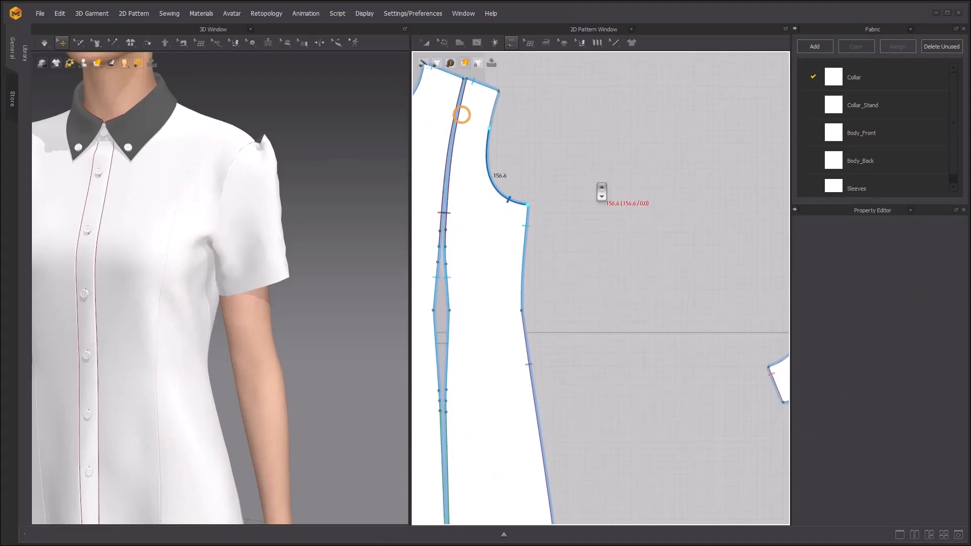
scroll(602, 192, down, 1)
middle_drag(632, 193, 481, 160)
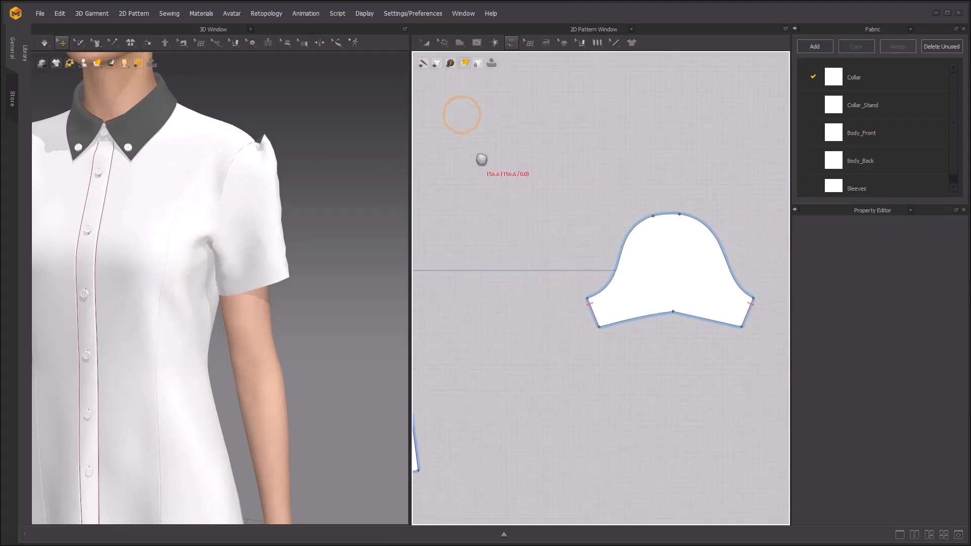
click(588, 299)
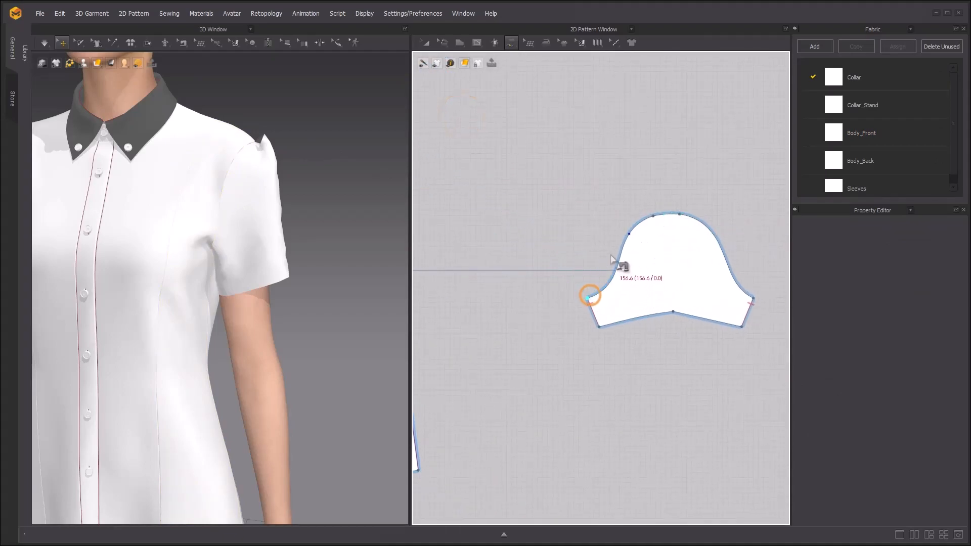
click(627, 235)
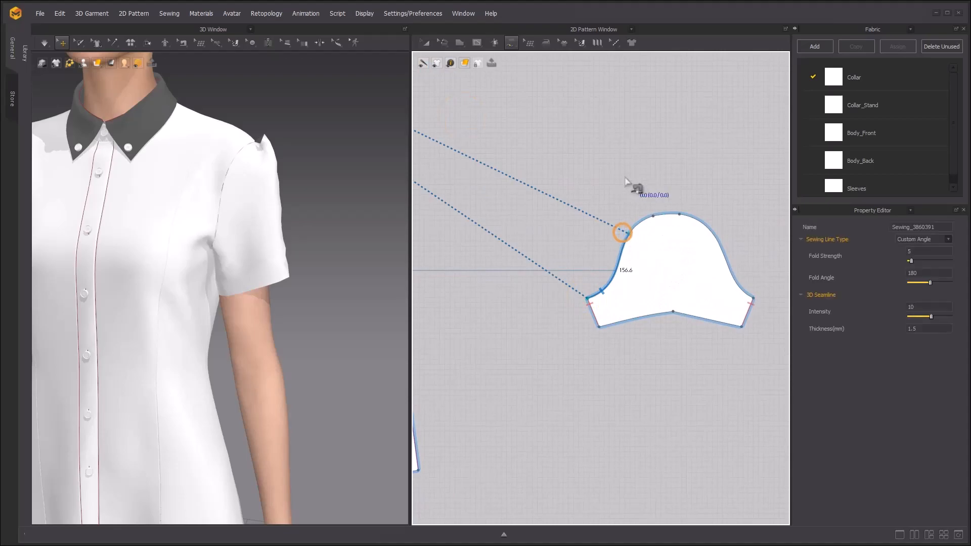
- Sew the lower back armhole to the back side of the sleeve cap with Free Sewing, starting at the underarm
scroll(598, 195, down, 4)
scroll(518, 186, up, 2)
right_drag(324, 170, 237, 177)
click(283, 168)
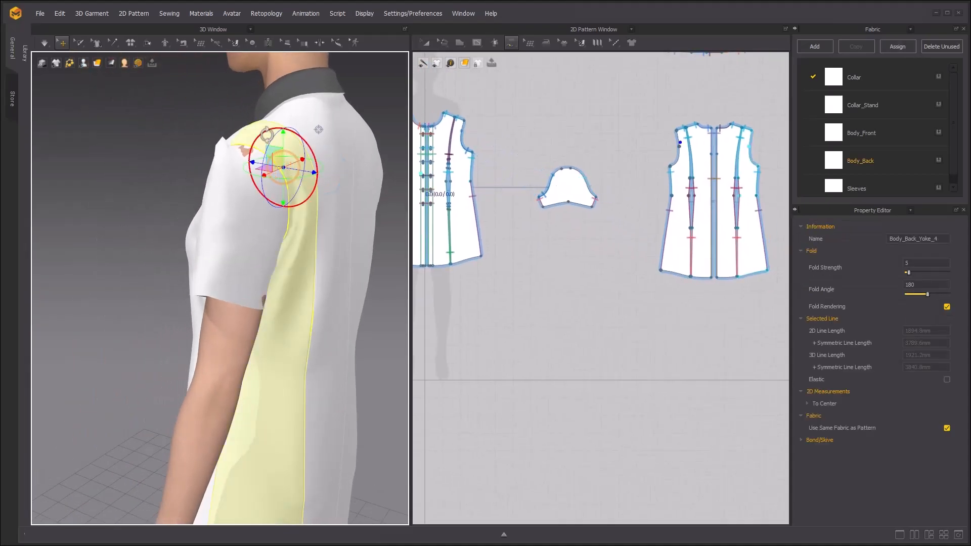
scroll(674, 183, up, 3)
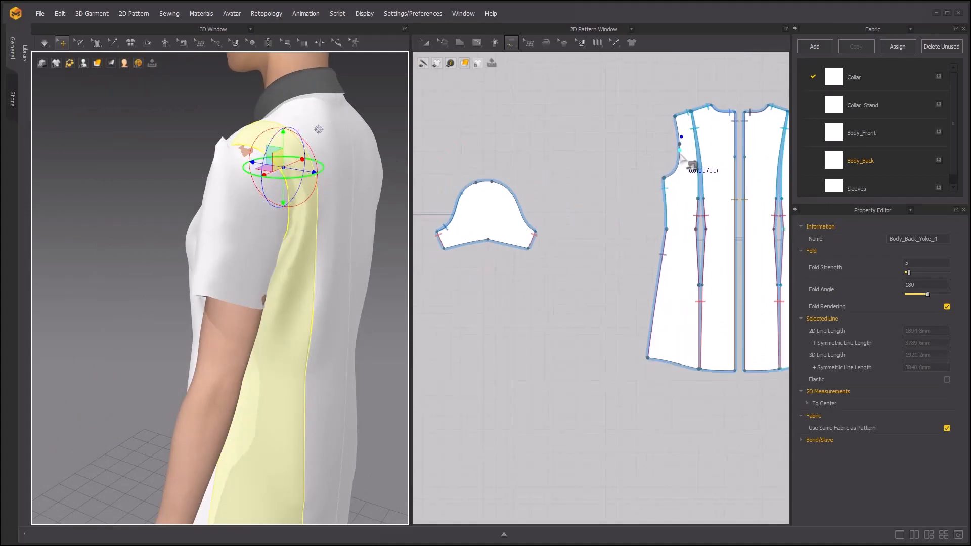
click(655, 183)
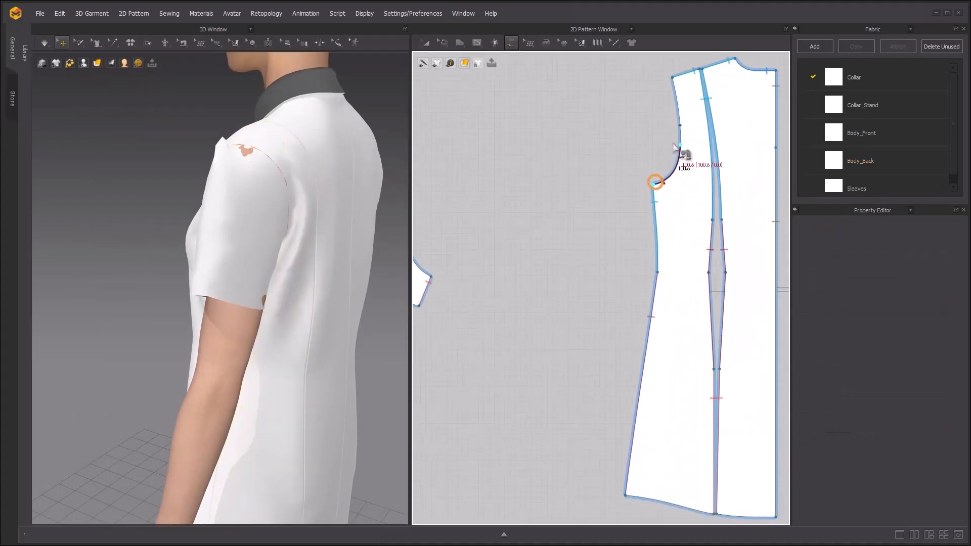
click(677, 112)
scroll(677, 113, down, 2)
middle_drag(540, 179, 675, 190)
click(612, 257)
click(579, 200)
- Free-sew the remaining sleeve cap top, about 178 mm, to the upper front and upper back armhole segments together, about 60 and 68 mm
click(511, 202)
scroll(555, 151, down, 2)
scroll(555, 152, down, 2)
scroll(561, 172, up, 4)
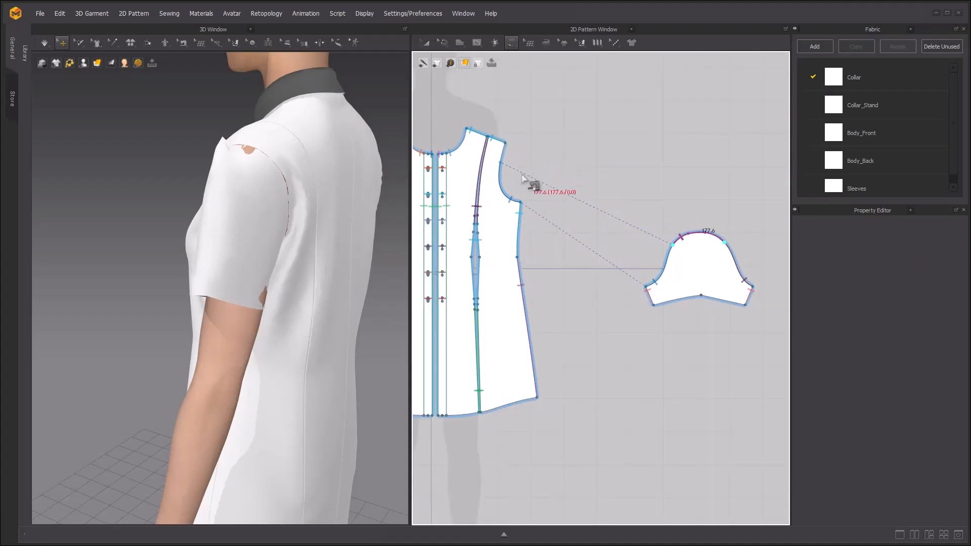
key(shift)
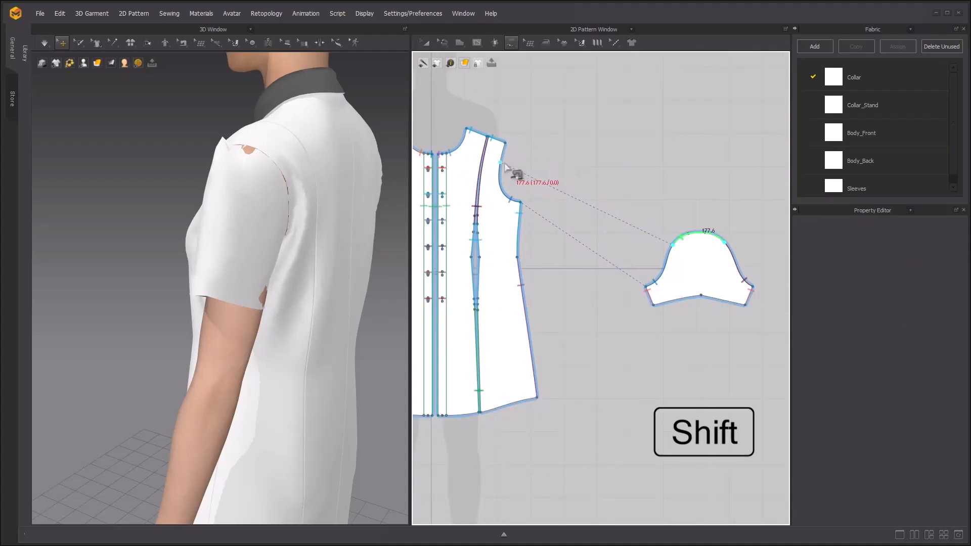
shift+click(502, 162)
shift+click(507, 146)
shift+scroll(508, 147, down, 2)
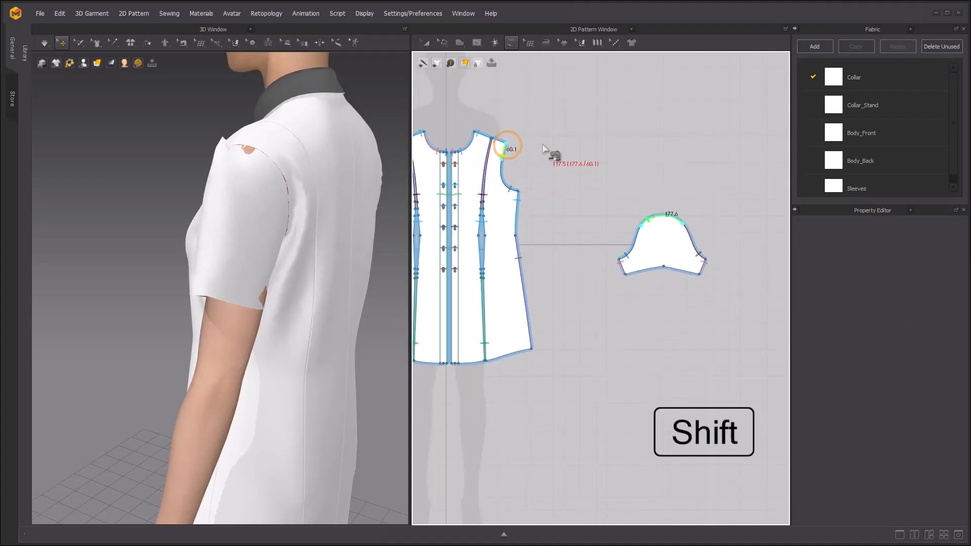
shift+middle_drag(544, 146, 438, 139)
shift+middle_drag(587, 137, 454, 130)
shift+scroll(544, 135, up, 2)
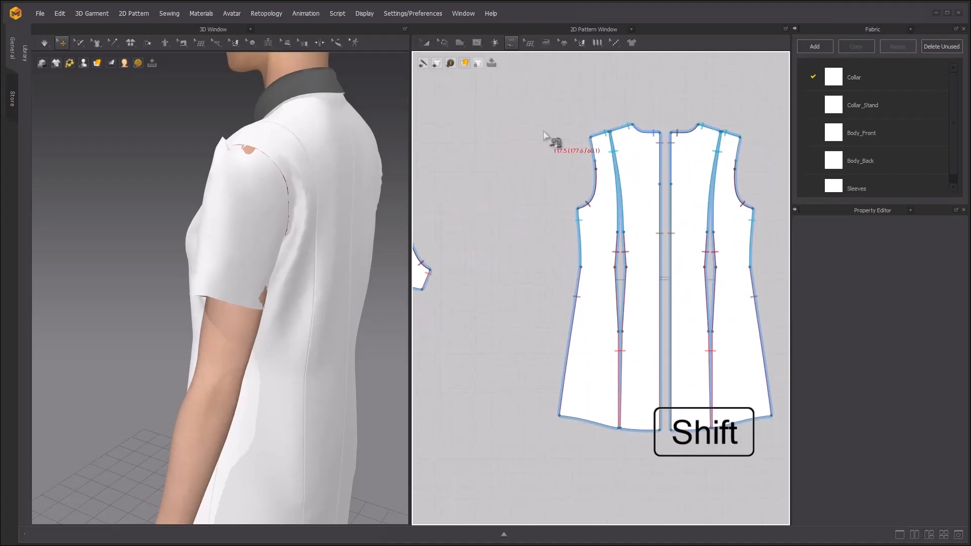
shift+click(593, 138)
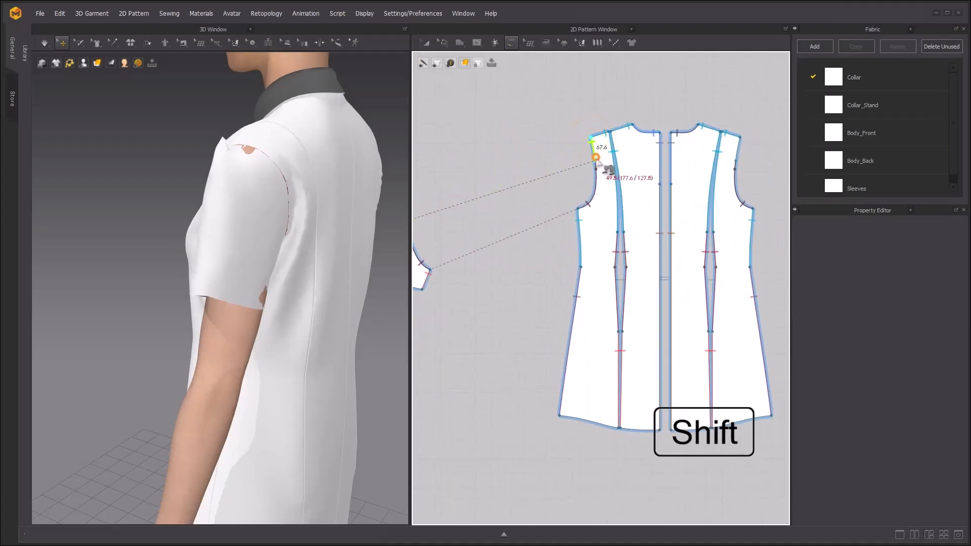
shift+click(593, 139)
- Simulate the dress with the resewn sleeve cap and check the shoulder from the front
right_drag(273, 181, 411, 174)
key(space)
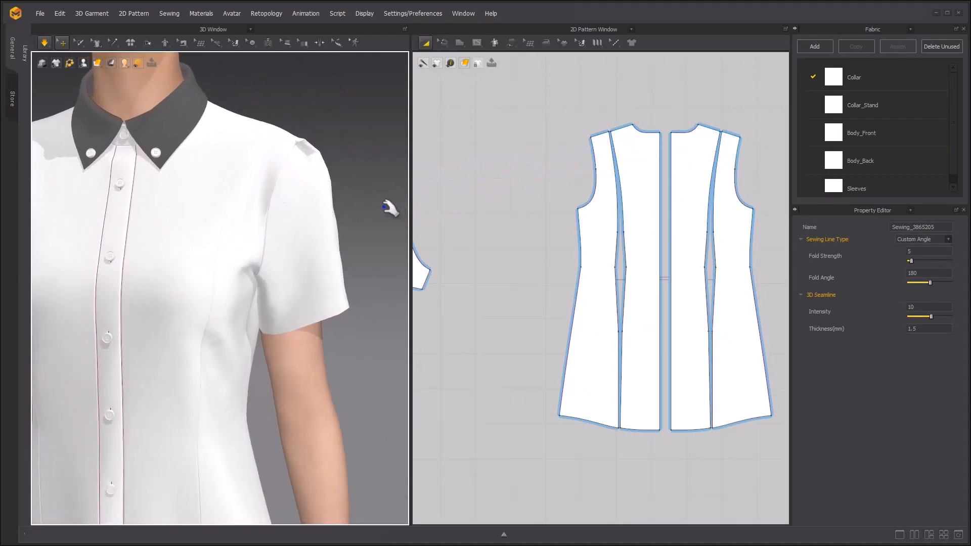
right_drag(316, 180, 353, 156)
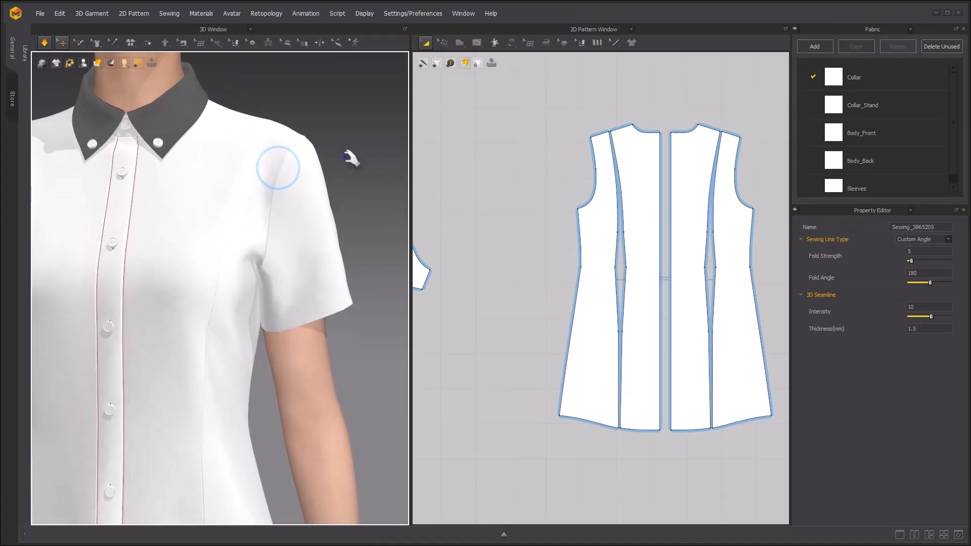
scroll(320, 153, down, 2)
key(space)
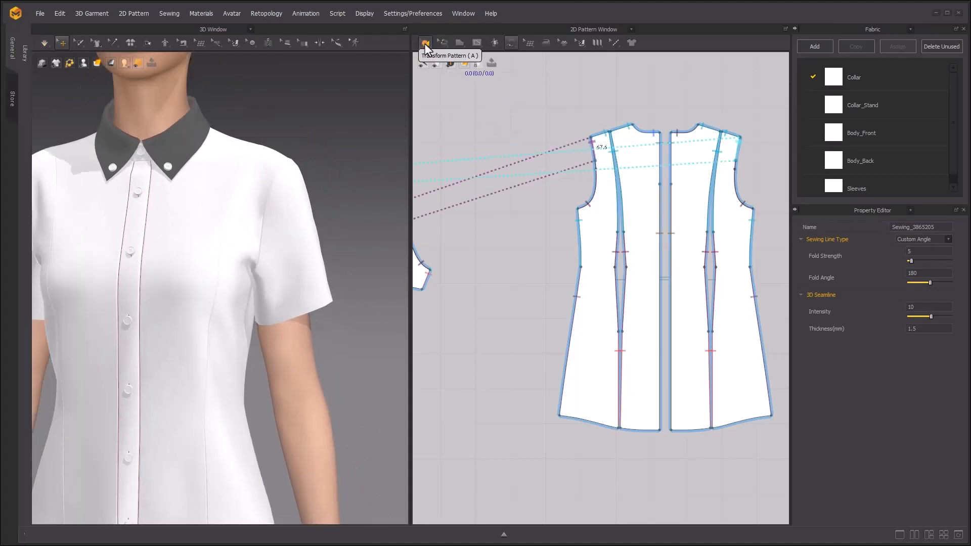
- Select both sleeve patterns and set their particle distance to 10 mm
click(425, 43)
scroll(512, 179, down, 6)
middle_drag(428, 194, 558, 177)
right_drag(268, 194, 201, 196)
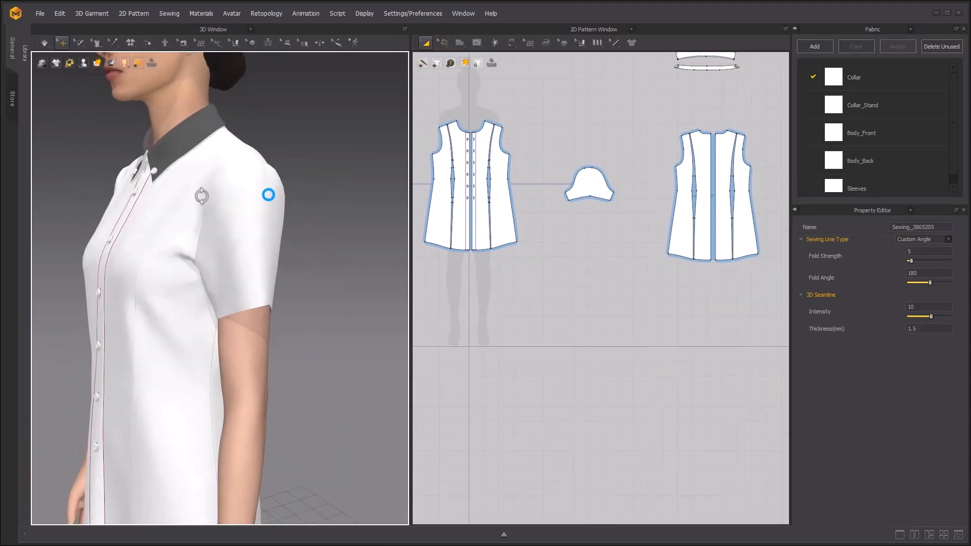
click(598, 187)
scroll(597, 187, down, 5)
middle_drag(597, 188, 652, 188)
click(917, 358)
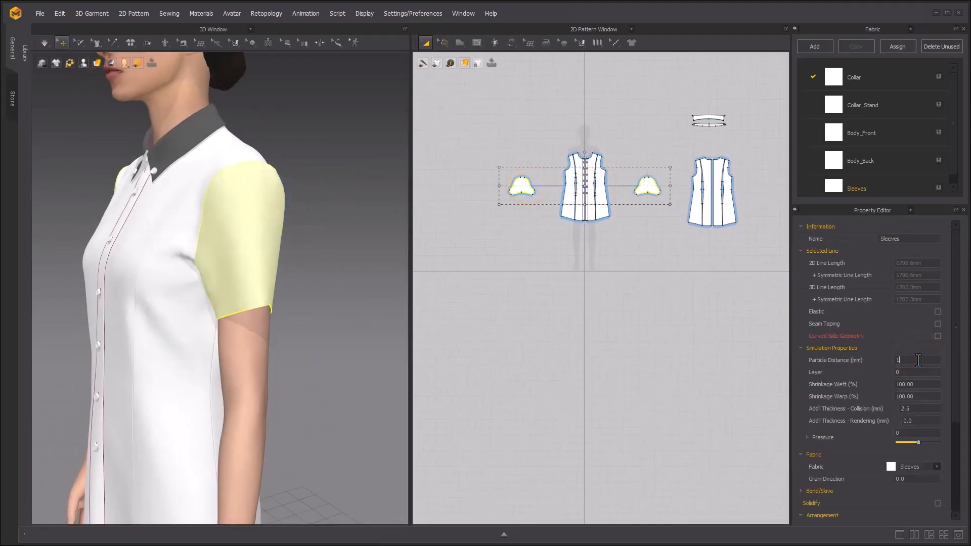
- Simulate the dress with the finer sleeve mesh and view the sleeves from the front and at an angle
right_drag(293, 141, 349, 152)
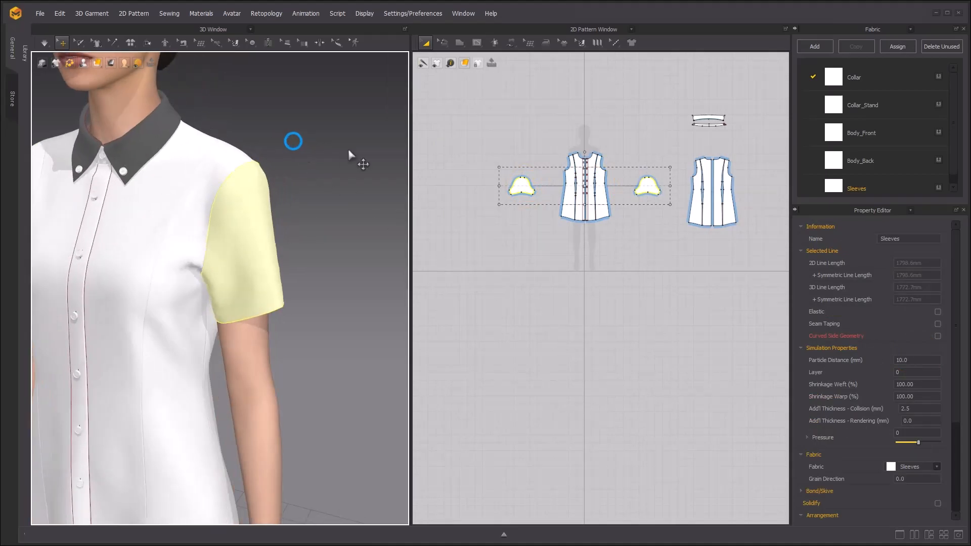
middle_drag(295, 158, 292, 222)
right_drag(291, 223, 348, 247)
key(space)
scroll(283, 267, down, 2)
scroll(242, 263, down, 2)
middle_drag(250, 245, 342, 155)
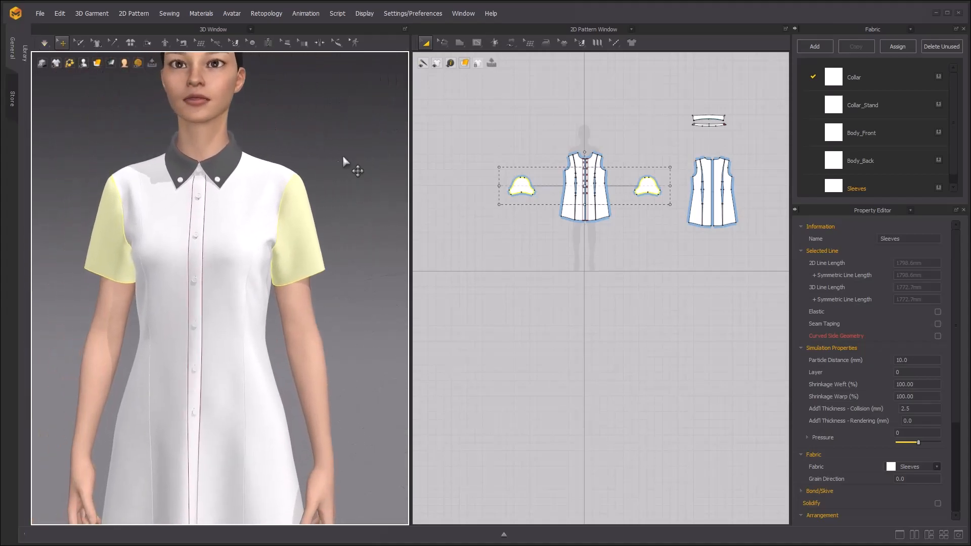
right_drag(286, 178, 335, 186)
key(space)
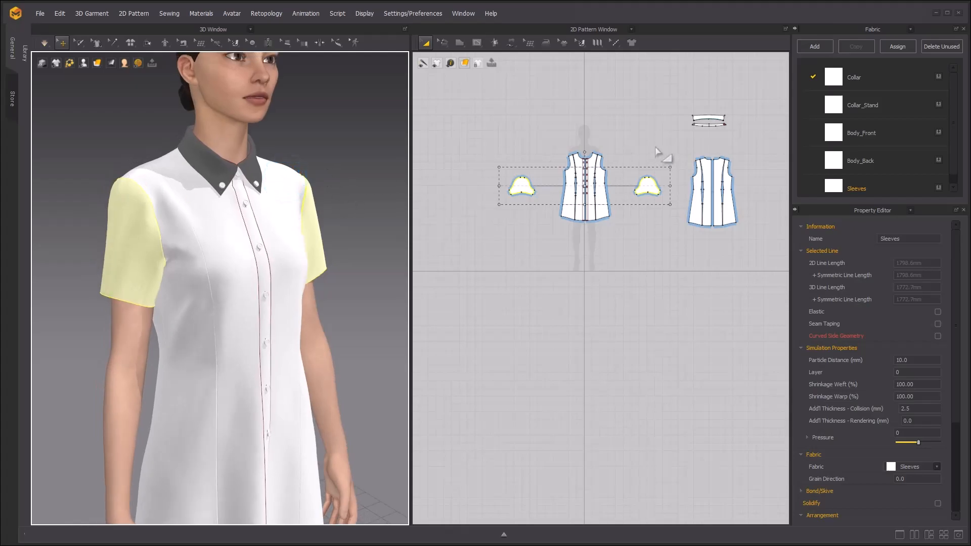
- With Edit Pattern, clear the two segment points at the top of the sleeve cap so its edge forms one continuous curve
scroll(657, 149, up, 8)
middle_drag(654, 193, 649, 148)
click(442, 43)
click(456, 67)
click(656, 127)
scroll(538, 182, up, 5)
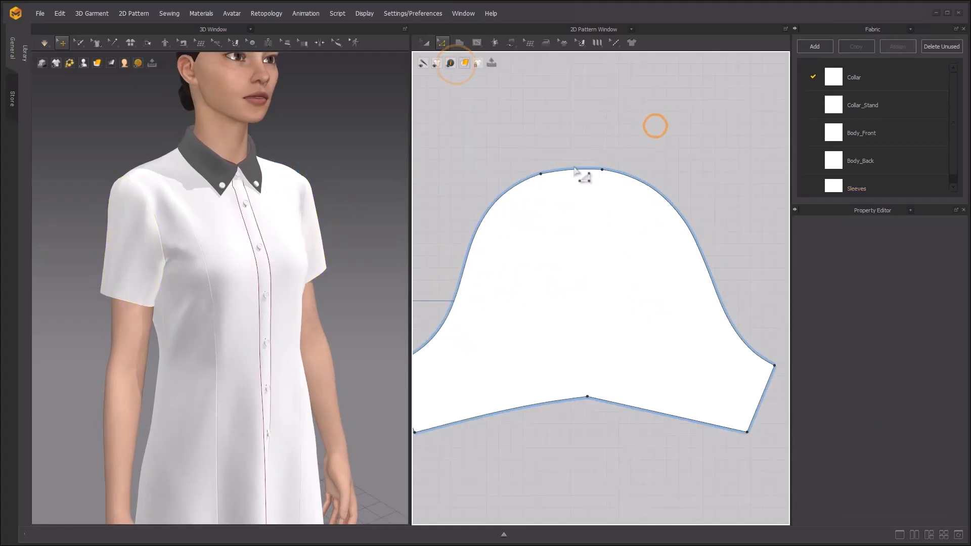
right_click(533, 176)
click(565, 229)
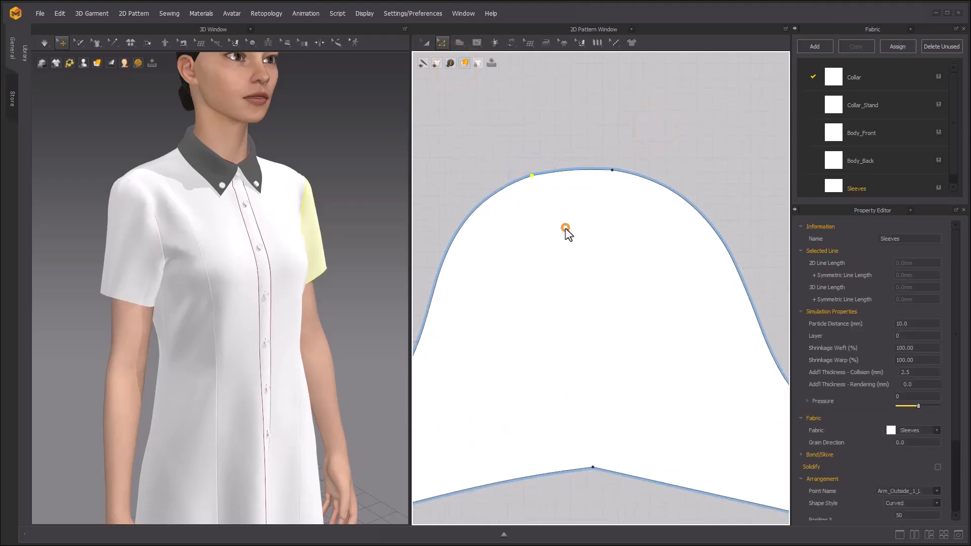
click(635, 136)
right_click(613, 171)
click(641, 221)
- Add a point at the top centre of the sleeve cap's curve
scroll(592, 153, down, 4)
right_drag(282, 218, 242, 219)
scroll(347, 172, up, 3)
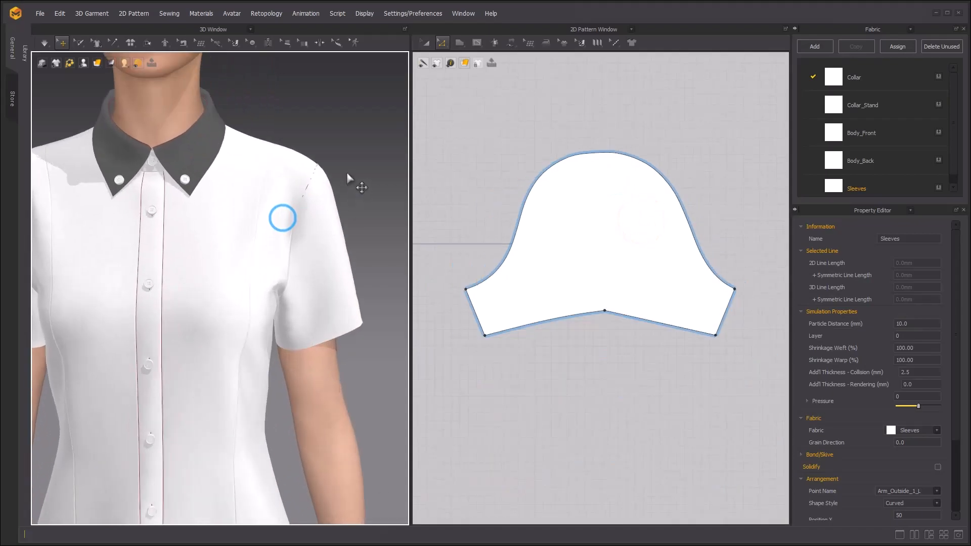
right_drag(332, 167, 322, 173)
key(x)
middle_drag(634, 180, 623, 166)
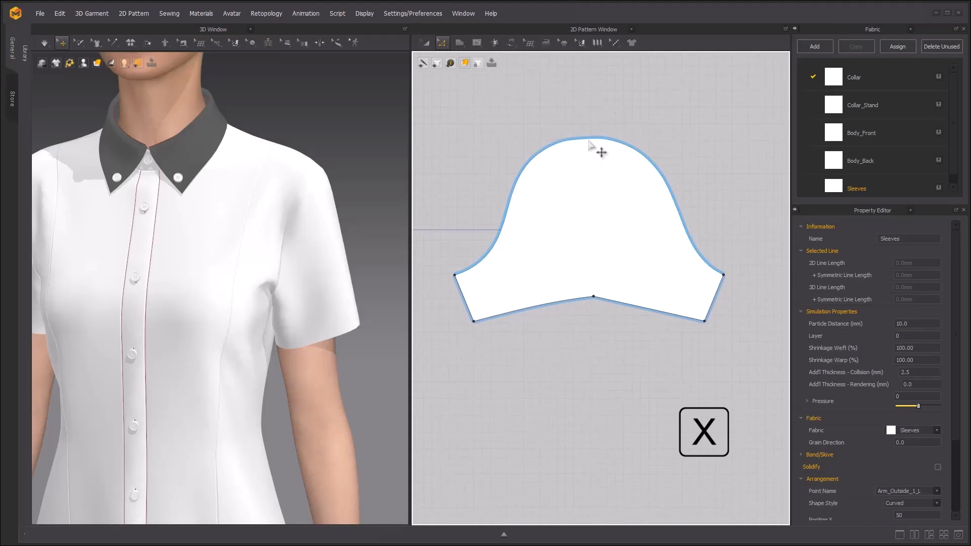
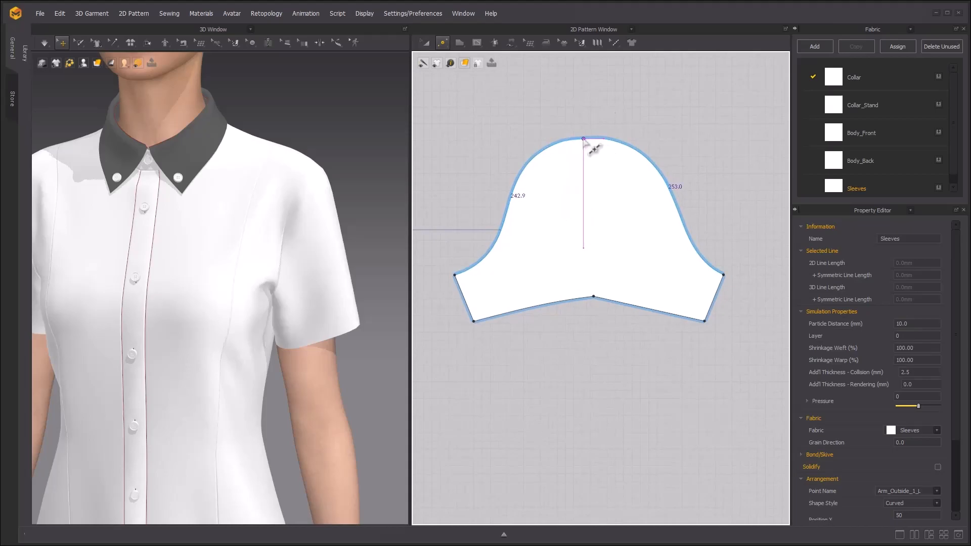
click(588, 138)
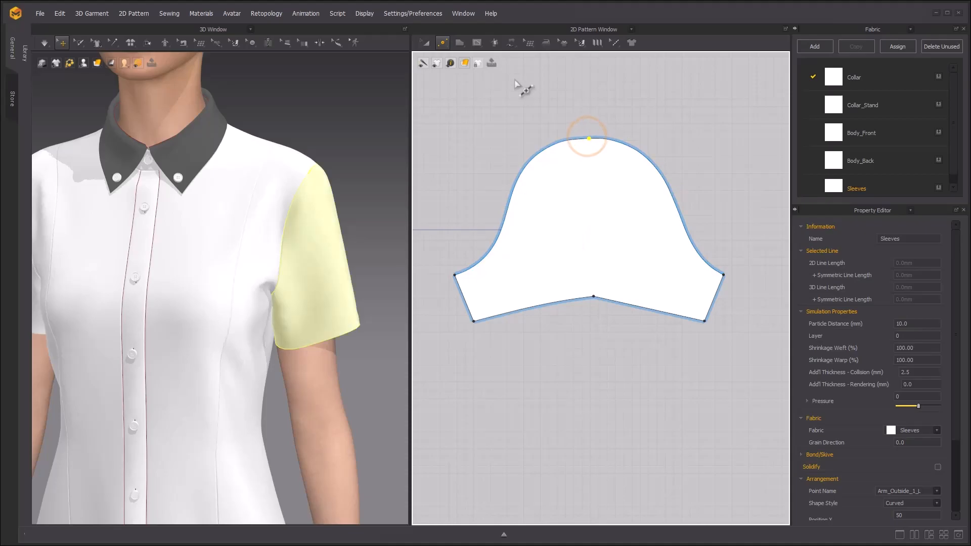
- Raise the sleeve cap's top-centre point straight up slightly with Edit Pattern to make the cap taller
click(446, 46)
click(451, 61)
click(633, 102)
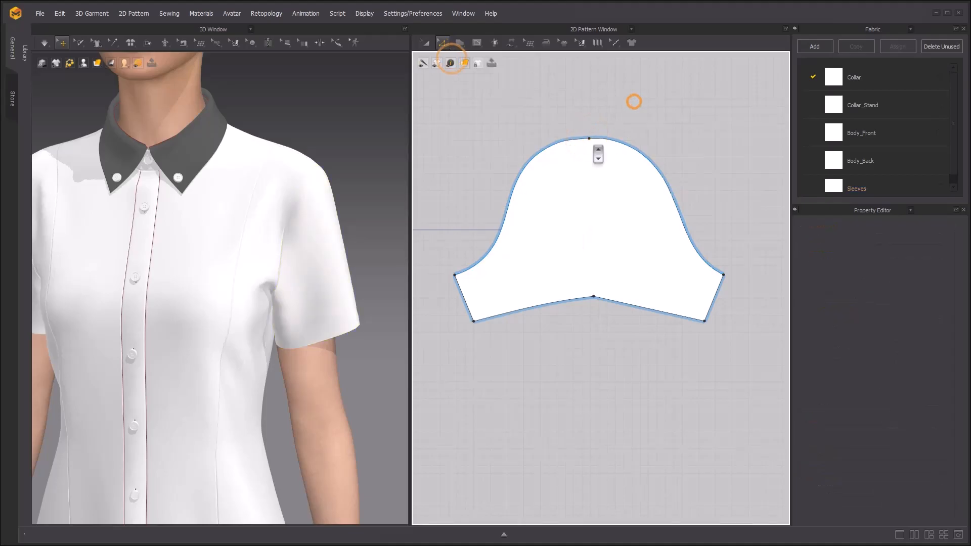
scroll(591, 141, up, 3)
drag(589, 136, 589, 124)
- Simulate the dress with the raised sleeve cap and pull the sleeve top slightly upward at the shoulder
middle_drag(319, 165, 266, 167)
right_drag(265, 167, 282, 165)
scroll(282, 167, up, 3)
middle_drag(281, 168, 266, 191)
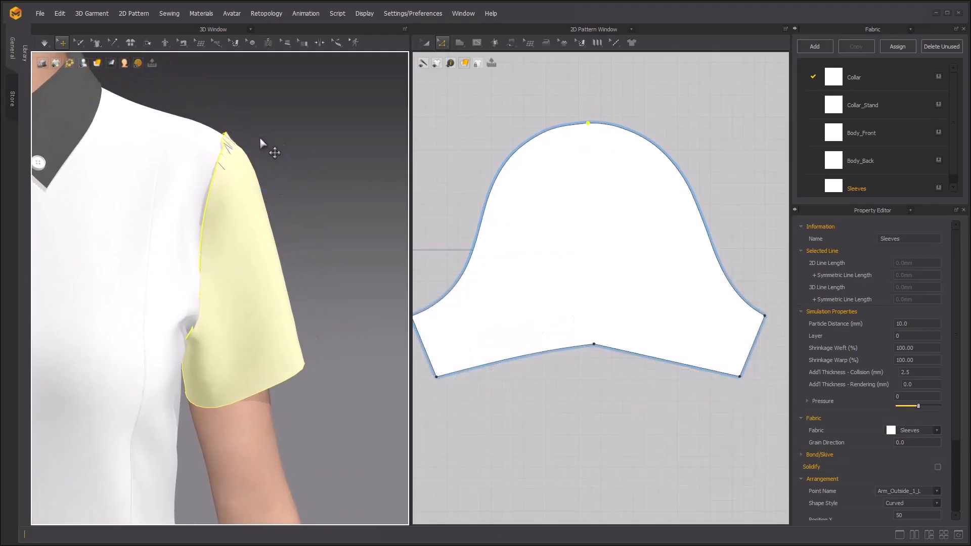
key(space)
right_drag(256, 150, 50, 153)
drag(244, 148, 236, 135)
right_drag(264, 146, 419, 153)
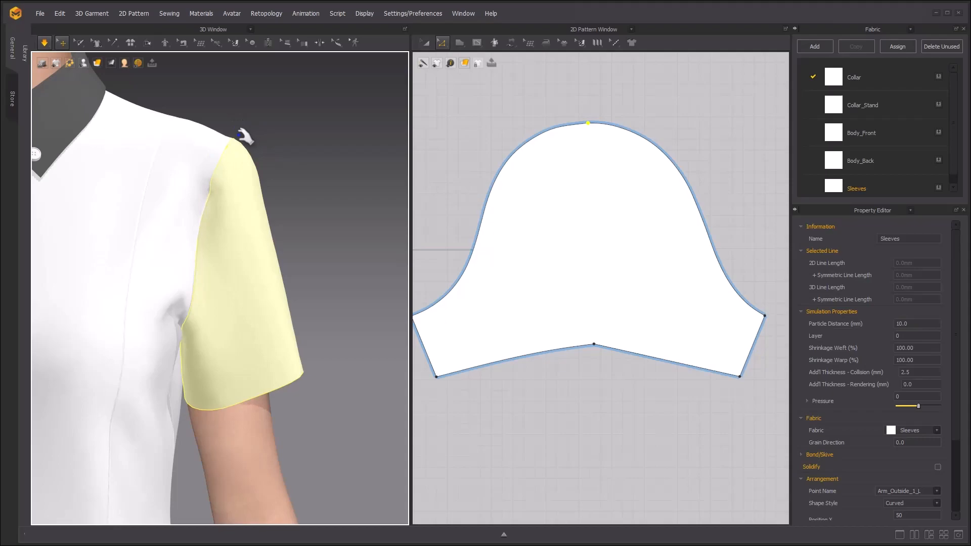
- Slash the sleeve from the hem's centre point to the cap's top-centre point and spread it slightly to widen the cap
scroll(287, 128, down, 4)
middle_drag(264, 162, 314, 141)
scroll(314, 141, down, 5)
mouse_move(288, 169)
right_down()
mouse_move(316, 169)
mouse_move(271, 171)
right_up()
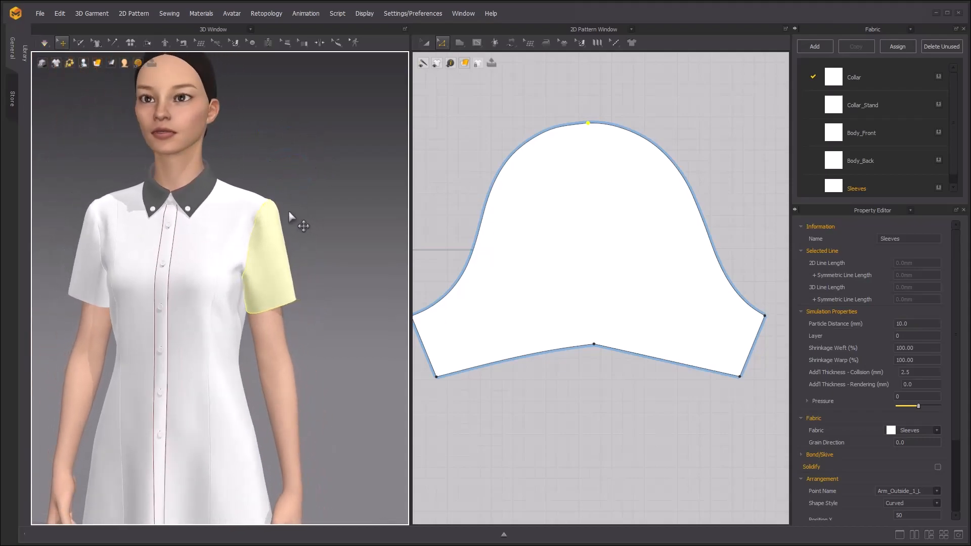
scroll(658, 147, down, 4)
click(675, 103)
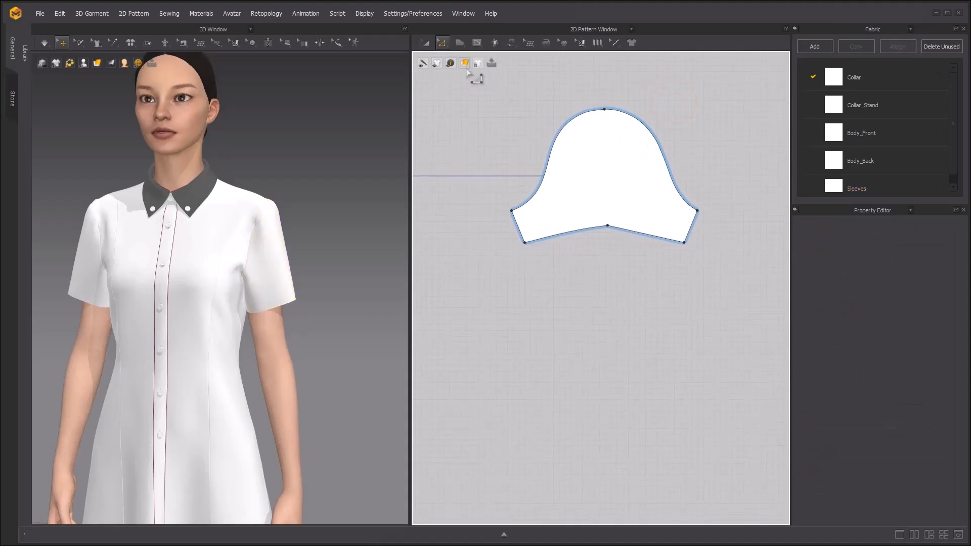
click(441, 43)
click(469, 140)
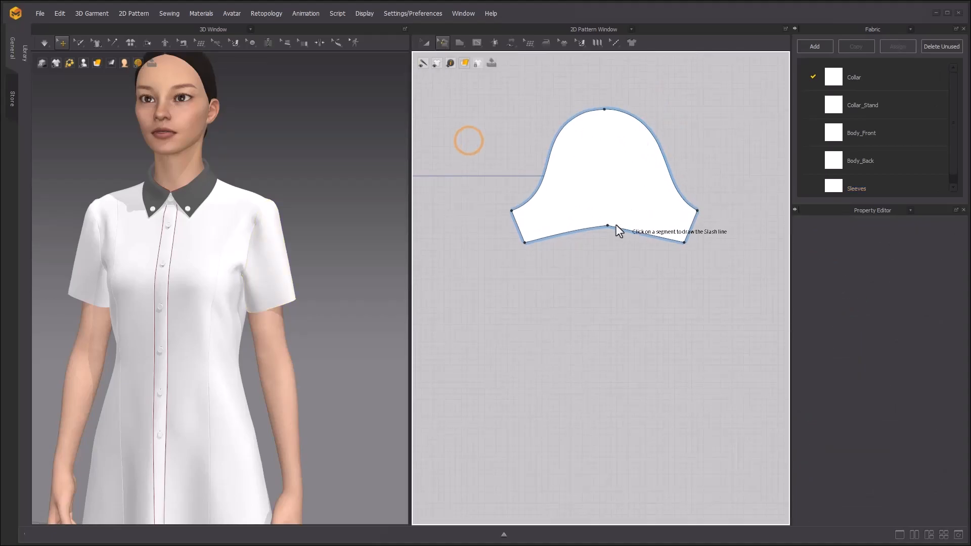
click(607, 225)
click(605, 110)
drag(607, 134, 599, 131)
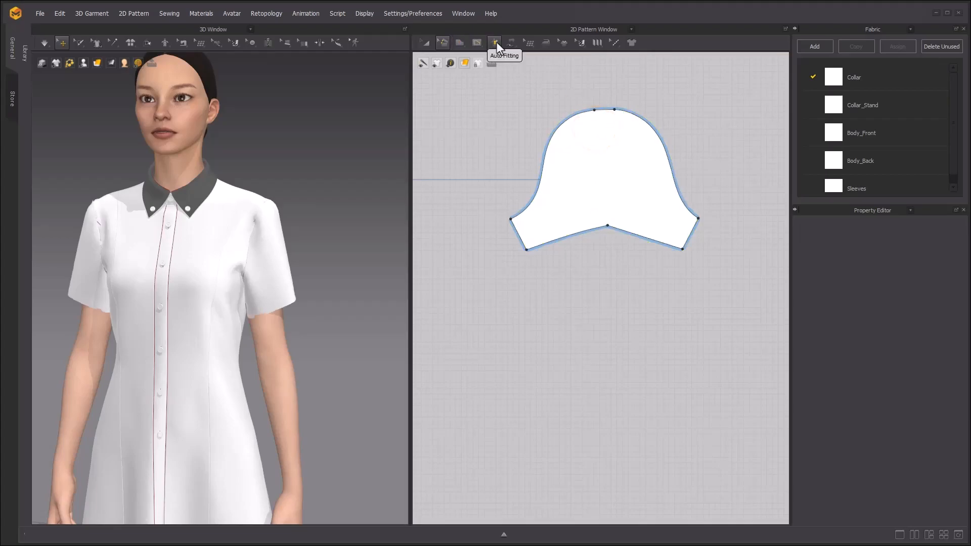
- With Edit Sewing, match the sleeve's lower front armhole seam to the bodice seam length and bring the cap seam's end to it
click(511, 45)
click(514, 62)
click(677, 83)
scroll(601, 120, up, 3)
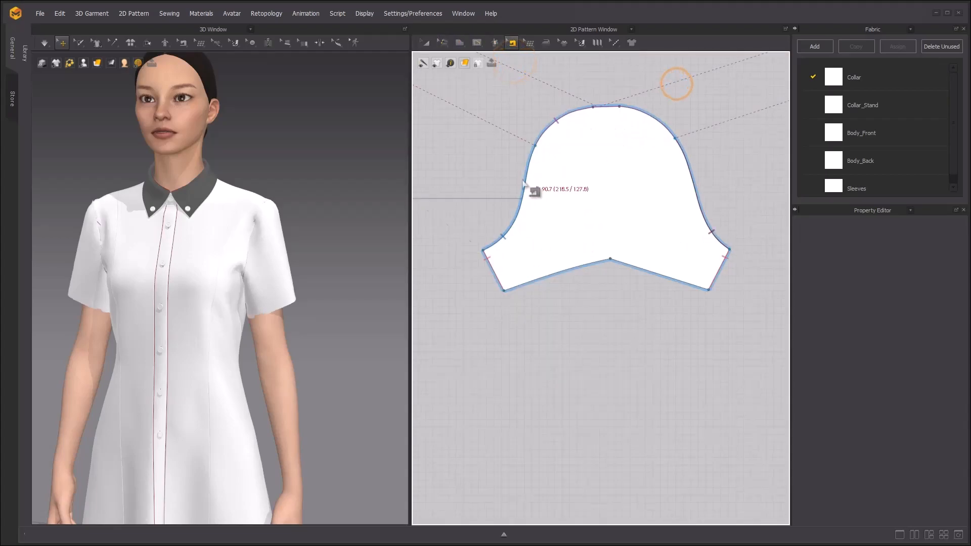
click(523, 184)
scroll(556, 129, up, 2)
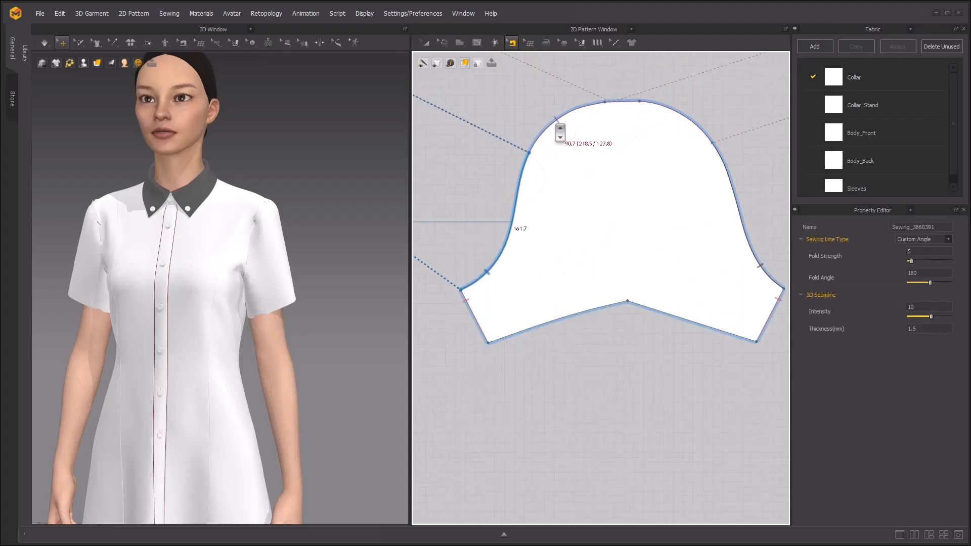
click(536, 137)
click(525, 159)
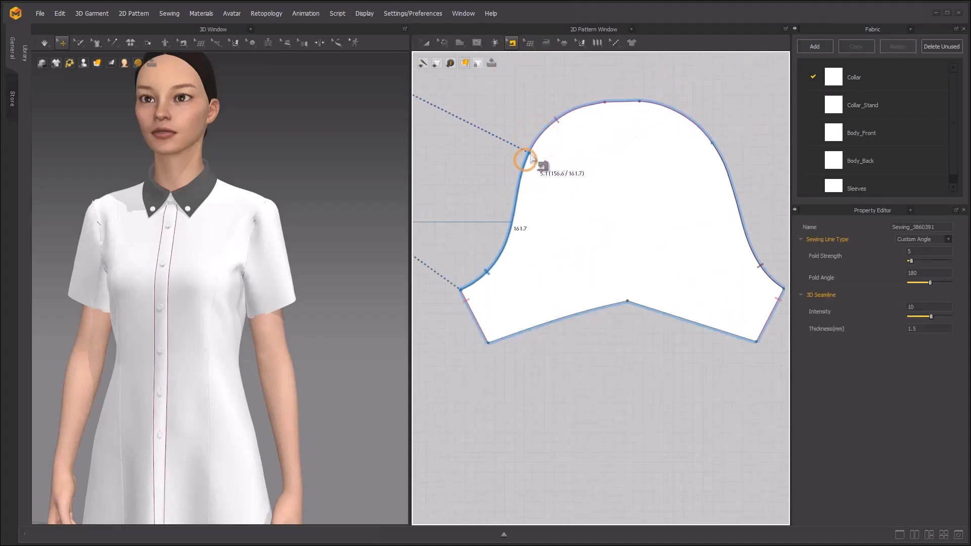
click(543, 122)
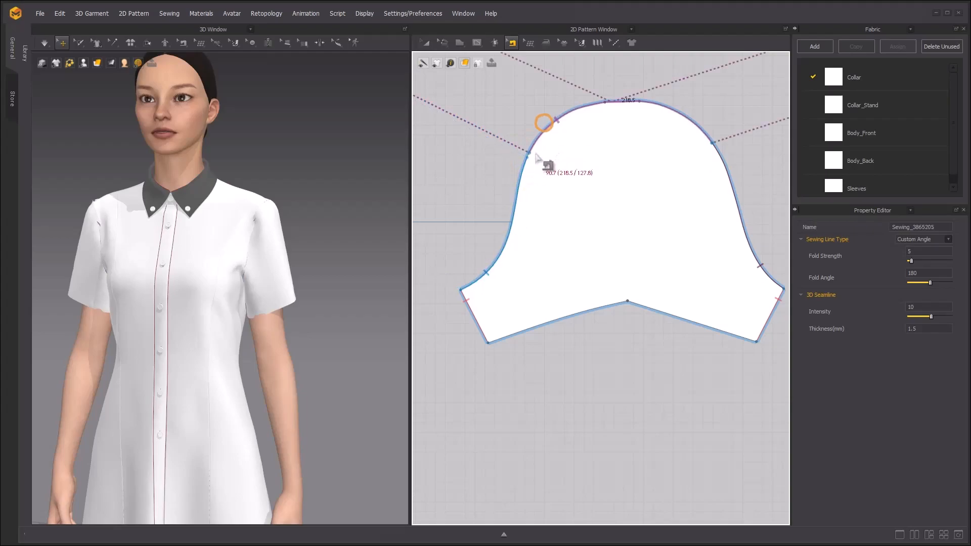
click(529, 153)
- Match the sleeve's lower back armhole seam to the bodice seam length and extend the cap seam's end to meet it
middle_drag(631, 157, 532, 149)
click(628, 160)
scroll(628, 159, up, 2)
middle_drag(628, 156, 557, 160)
drag(531, 143, 539, 152)
scroll(615, 159, down, 5)
middle_drag(615, 159, 547, 154)
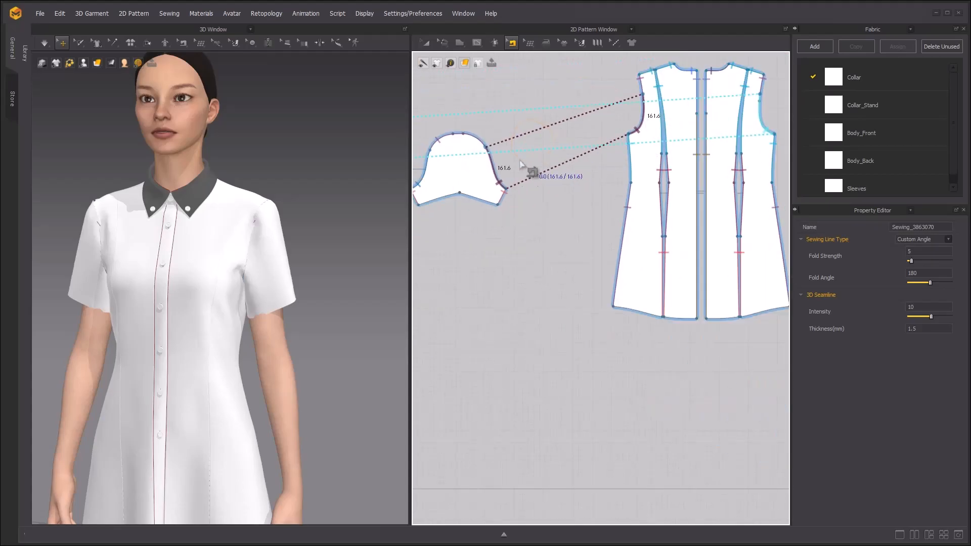
scroll(480, 138, up, 6)
middle_drag(480, 139, 597, 147)
click(591, 150)
scroll(630, 189, up, 4)
drag(602, 210, 620, 235)
click(642, 126)
scroll(643, 124, down, 4)
scroll(189, 189, down, 2)
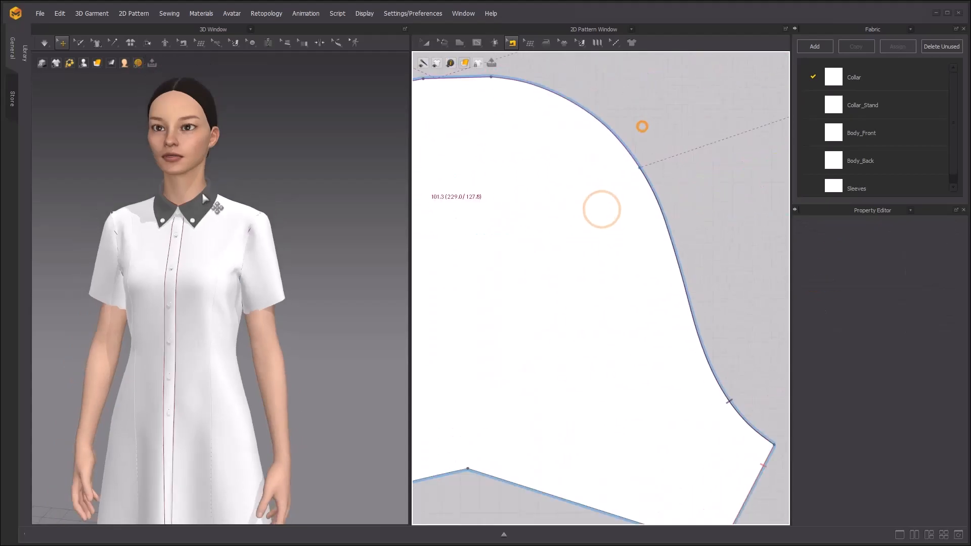
- Simulate the dress with the widened sleeve cap and view the sleeve from the front and side
key(space)
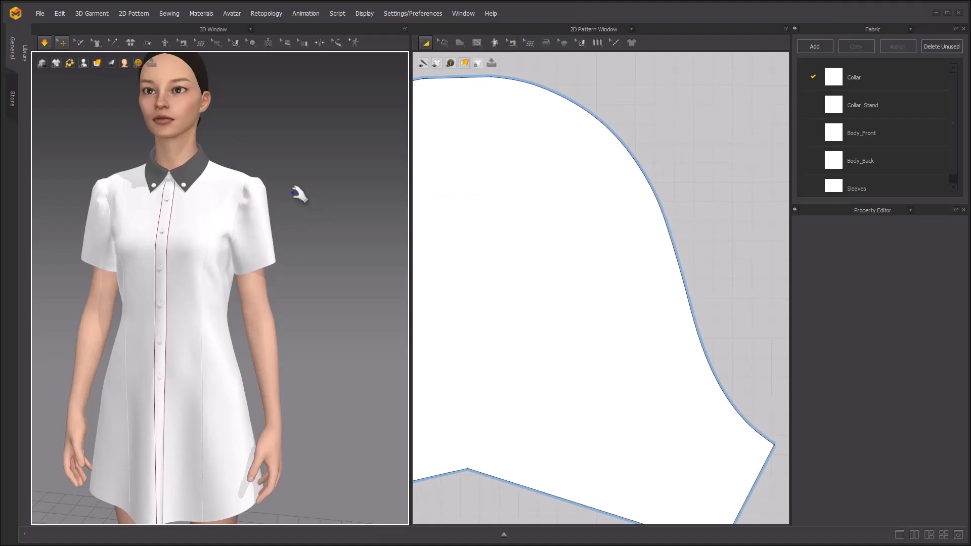
right_drag(293, 193, 319, 190)
middle_drag(286, 206, 298, 197)
key(m)
scroll(625, 144, down, 5)
middle_drag(602, 177, 625, 160)
right_drag(294, 228, 273, 210)
- Delete the centre point of the sleeve hem with Edit Pattern to straighten the hem, and simulate the sleeves
click(436, 62)
click(454, 63)
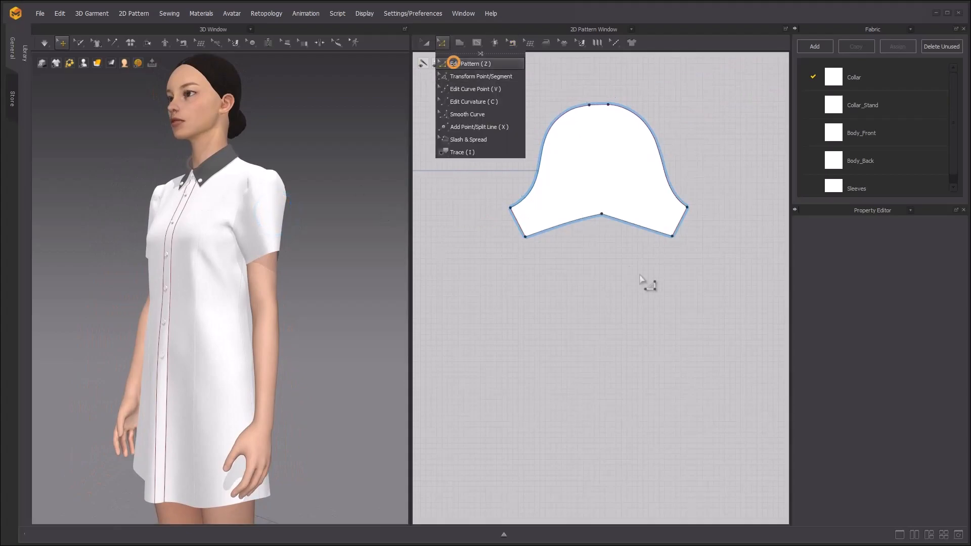
click(589, 188)
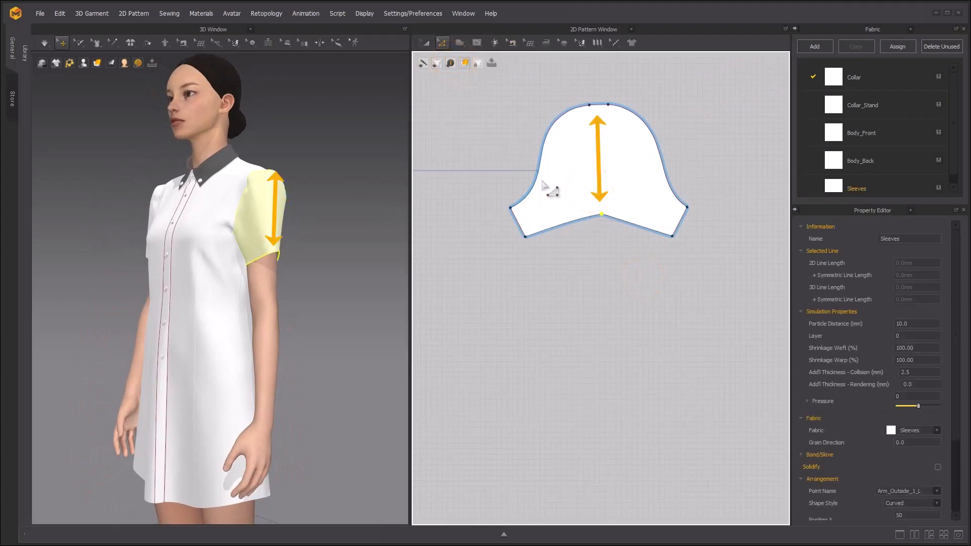
key(Delete)
right_drag(389, 192, 352, 232)
key(space)
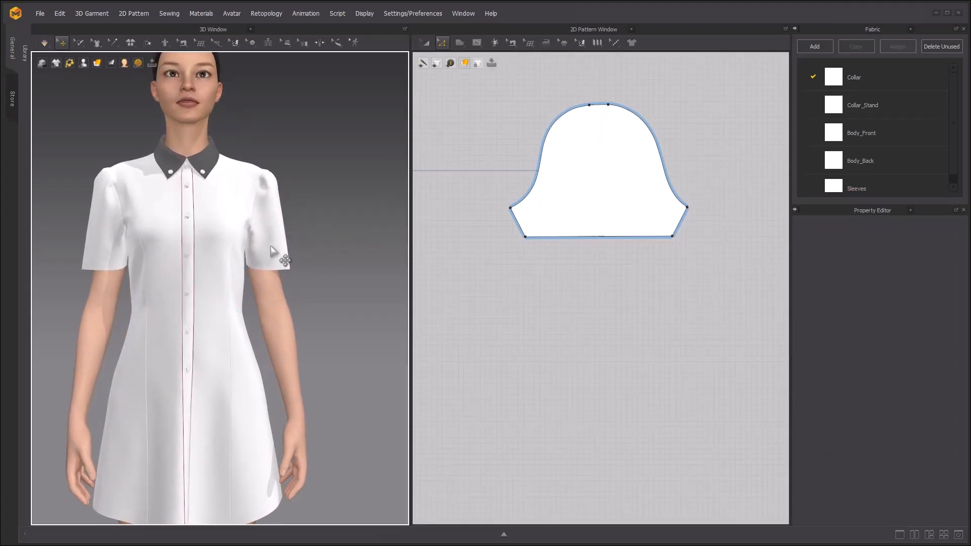
scroll(270, 248, up, 2)
right_drag(262, 249, 292, 247)
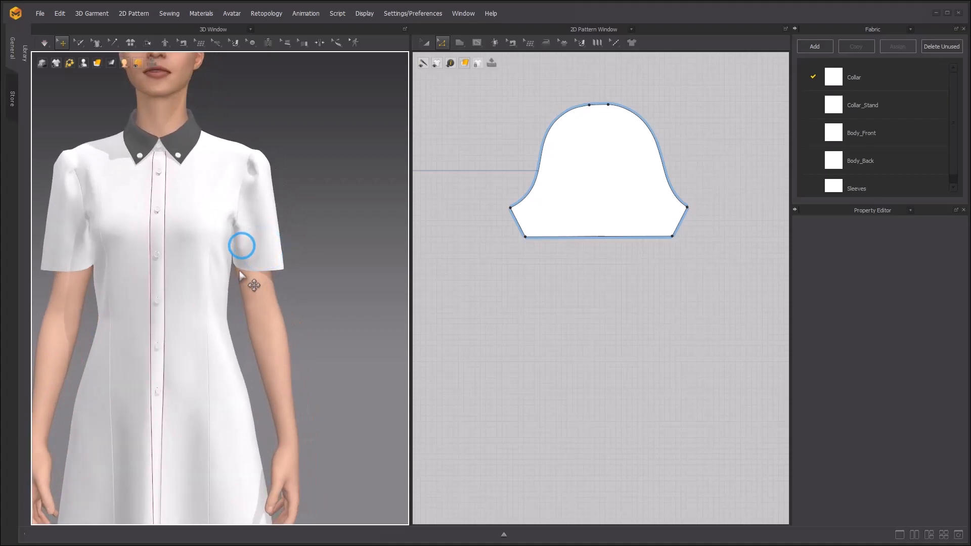
- Bend the sleeve hem slightly upward with Edit Curvature into one smooth arch between the two side edges
scroll(496, 238, up, 5)
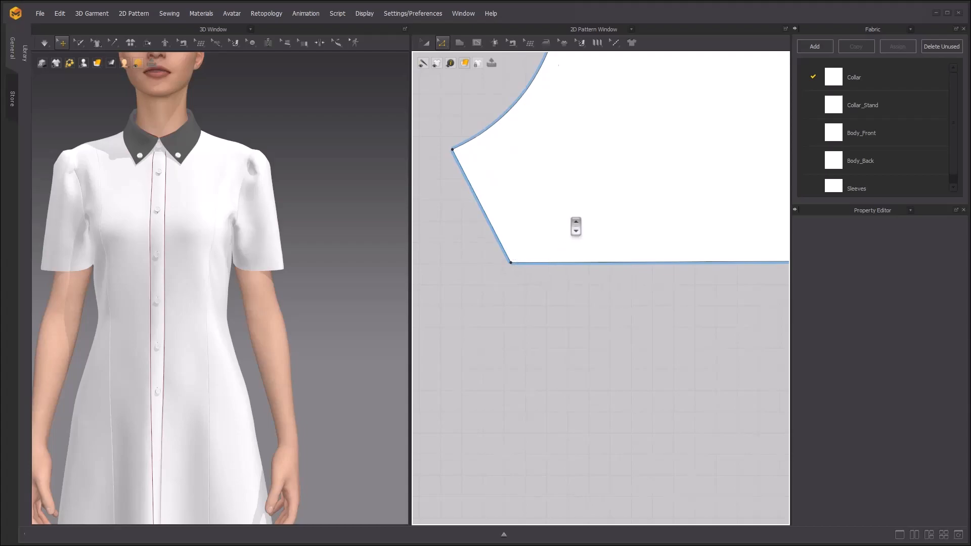
scroll(526, 191, down, 4)
click(441, 40)
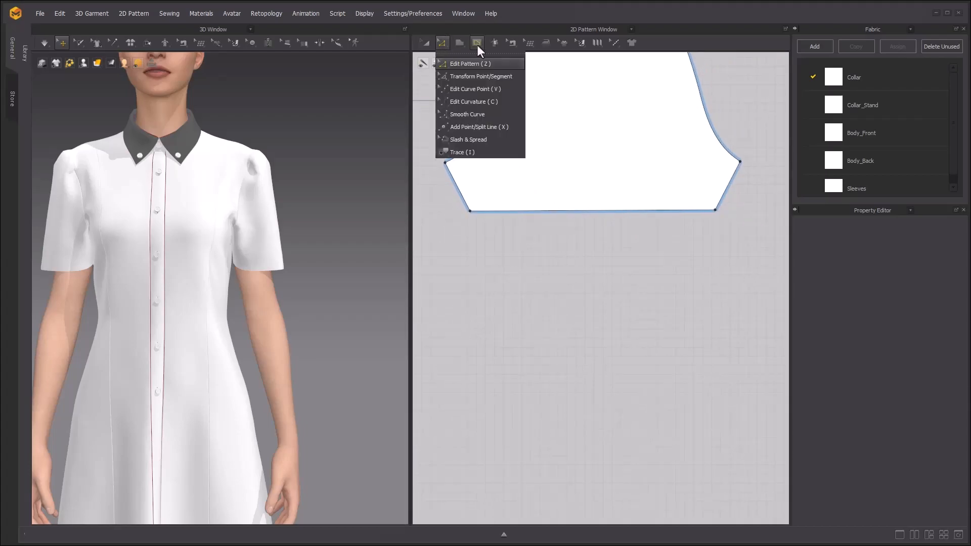
click(470, 102)
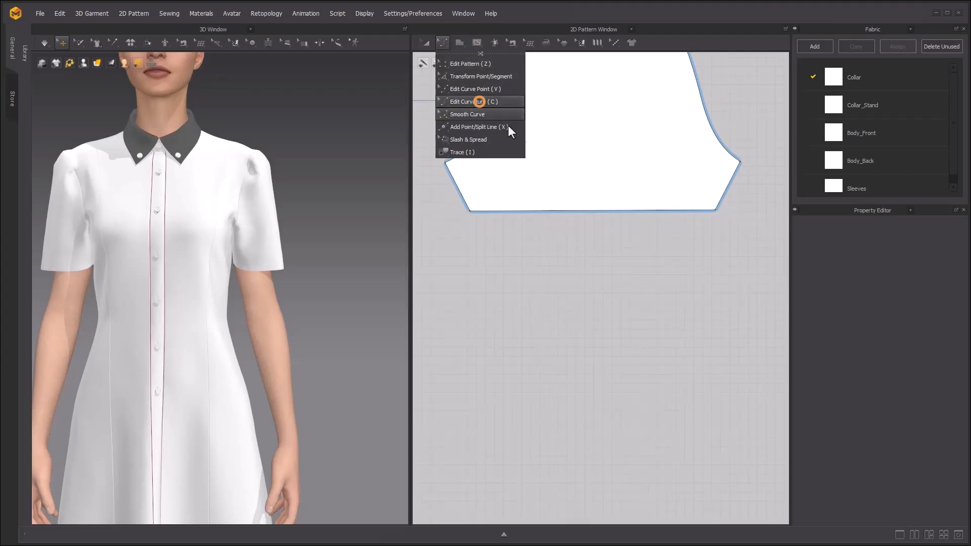
drag(591, 211, 590, 200)
scroll(473, 207, up, 3)
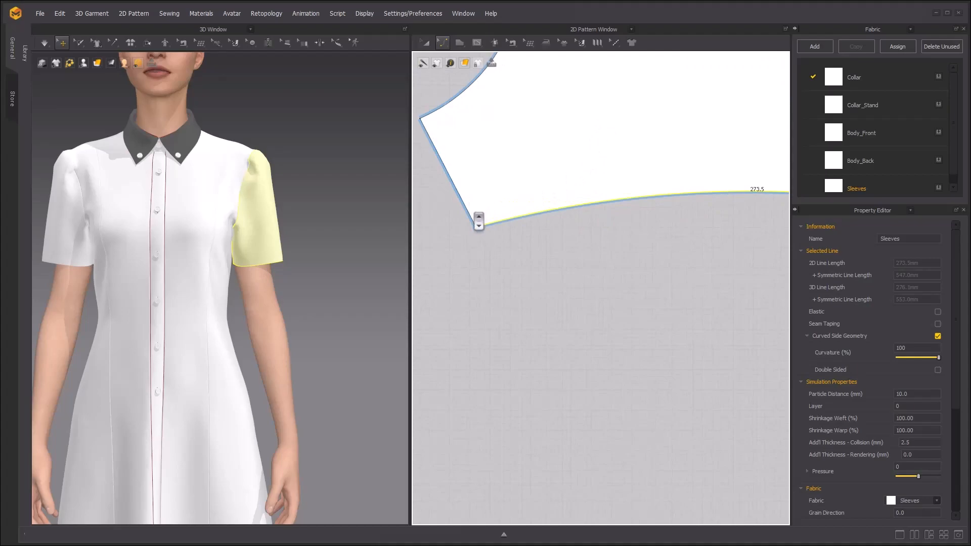
scroll(525, 209, down, 3)
scroll(567, 198, up, 3)
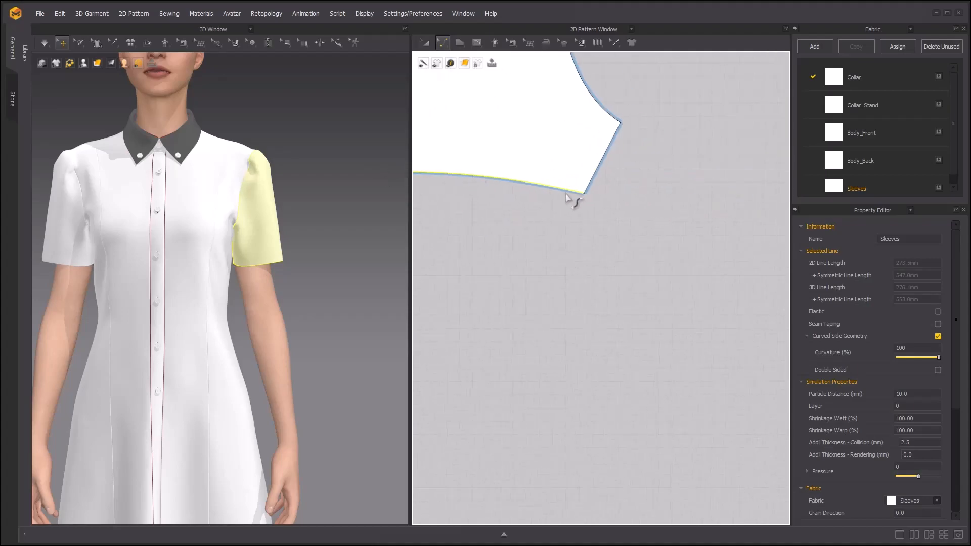
scroll(631, 180, down, 3)
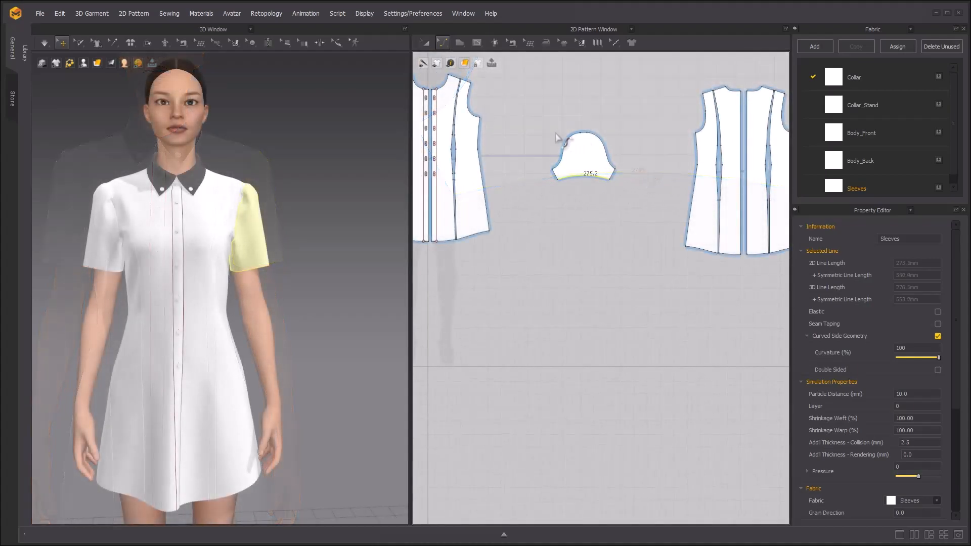
- Offset the sleeve hem as one internal line at a distance of 20 mm, extended to the sleeve's side edges
click(442, 42)
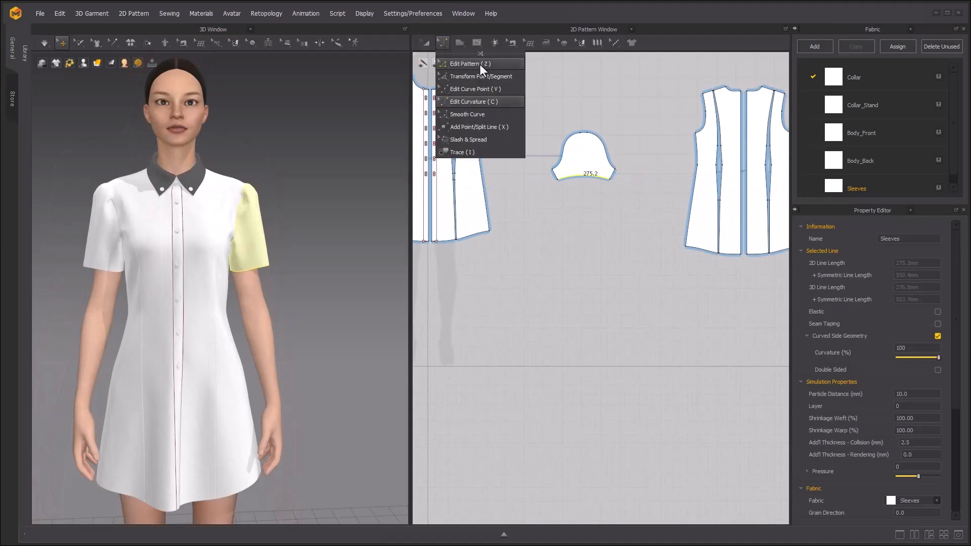
click(463, 63)
scroll(571, 200, up, 5)
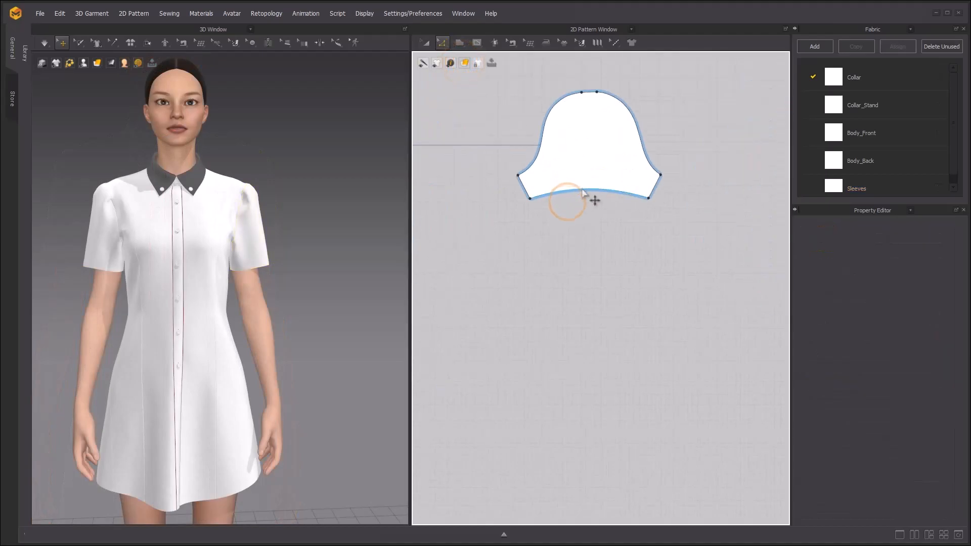
click(582, 191)
right_click(583, 189)
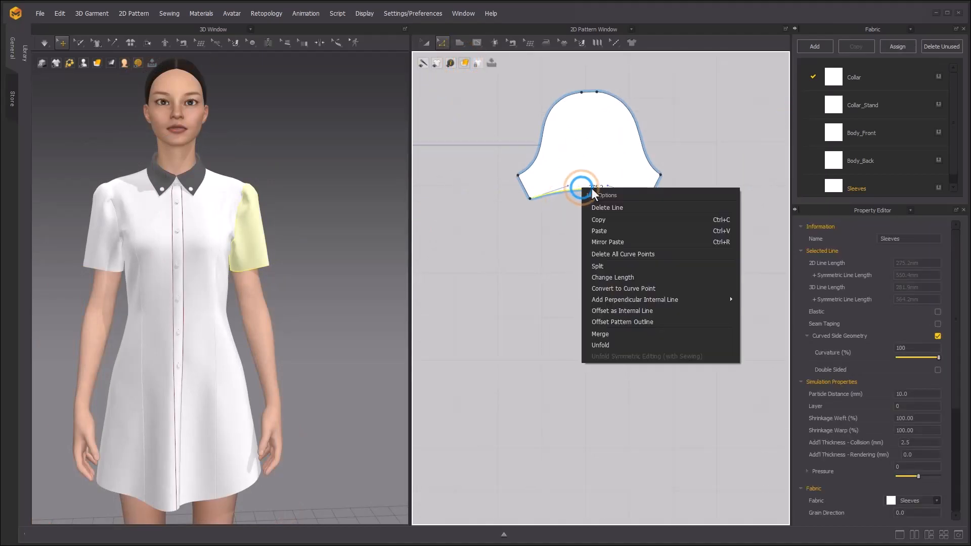
click(638, 312)
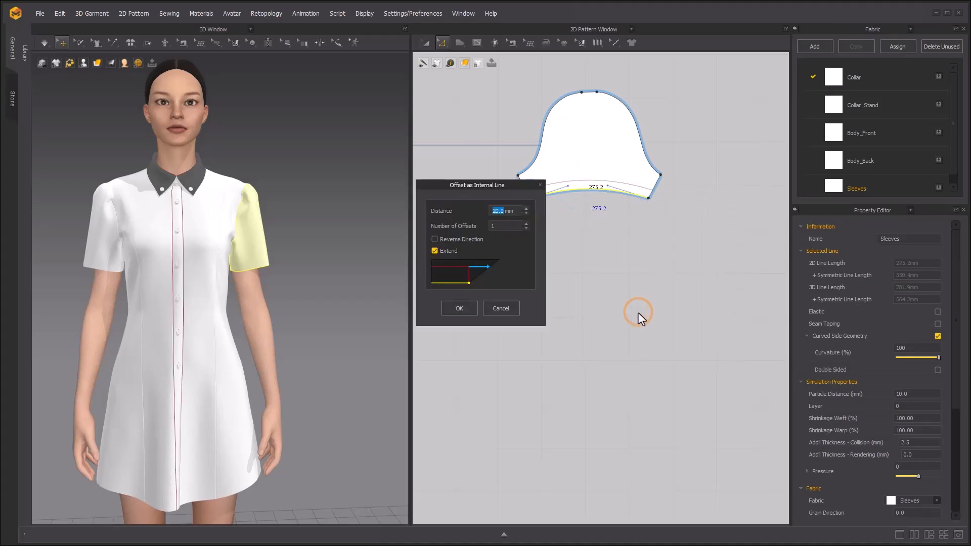
double_click(501, 212)
double_click(507, 210)
click(458, 308)
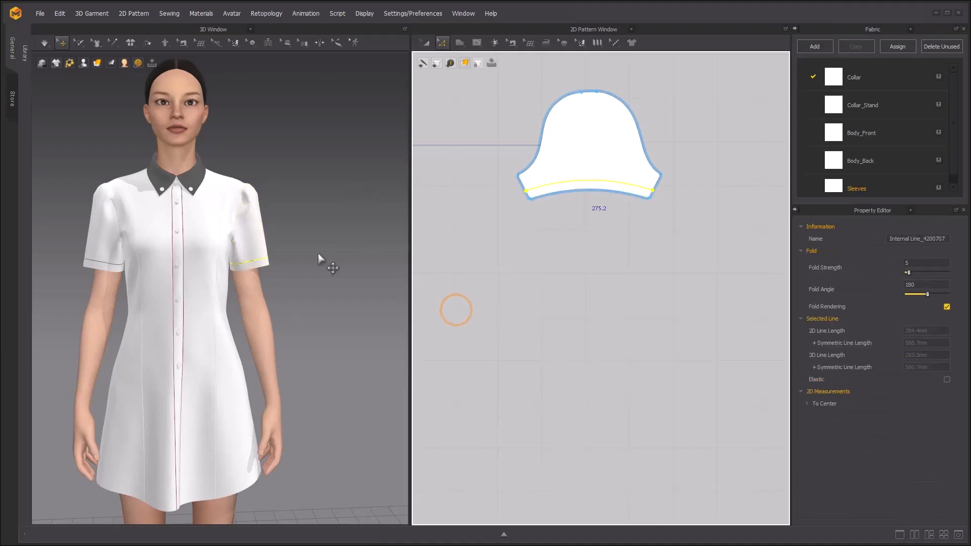
- Fold the sleeve hem up to the outside along the internal line with Fold Arrangement, at a fold angle of about 338
scroll(309, 264, up, 5)
right_drag(260, 252, 243, 252)
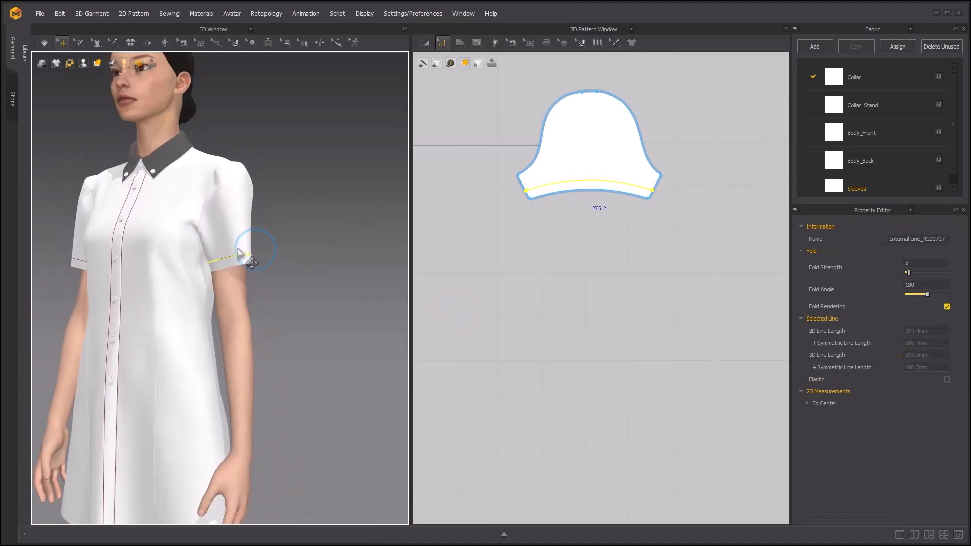
click(148, 43)
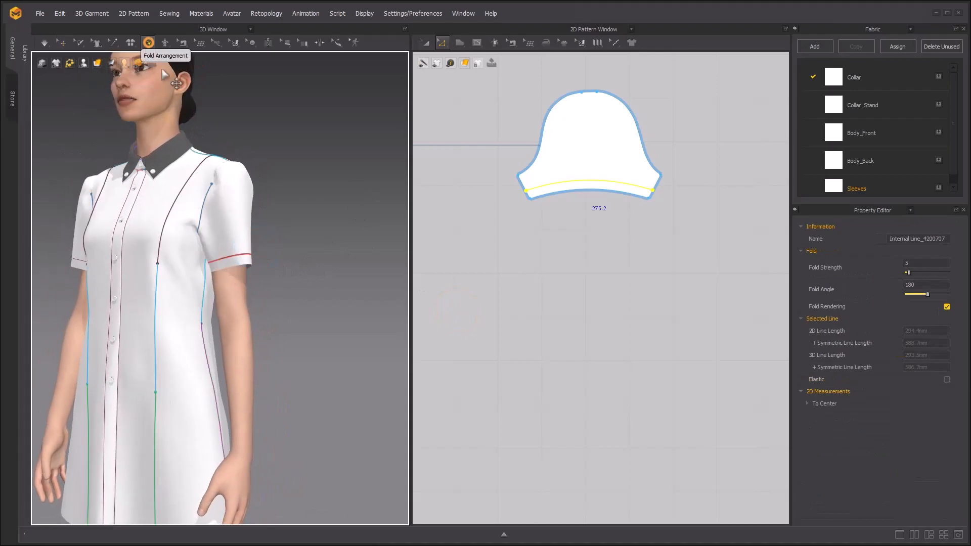
click(237, 254)
right_drag(235, 252, 275, 254)
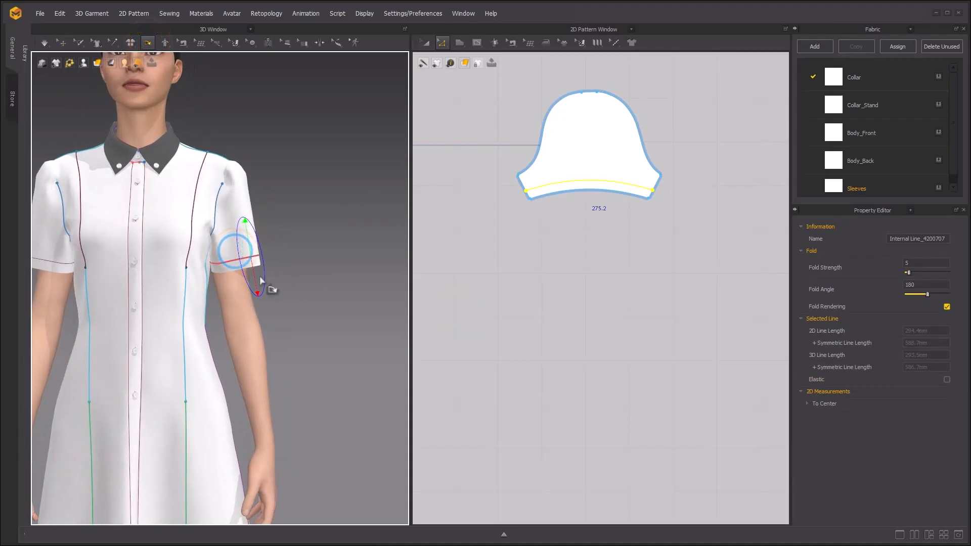
drag(258, 275, 235, 130)
middle_drag(244, 210, 273, 181)
scroll(273, 180, down, 1)
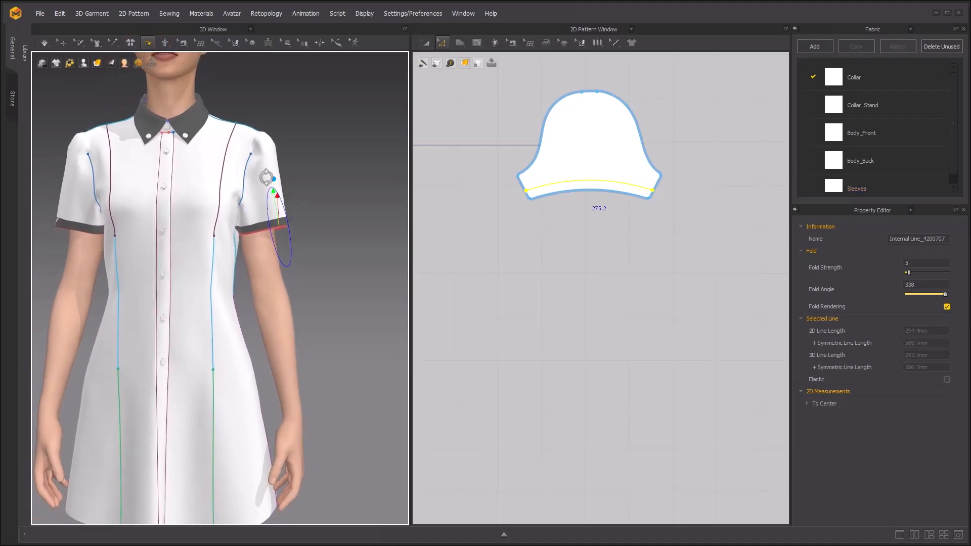
right_drag(273, 179, 241, 180)
- Strengthen both sleeve patterns and simulate the dress to settle the folded cuffs
click(60, 43)
click(256, 181)
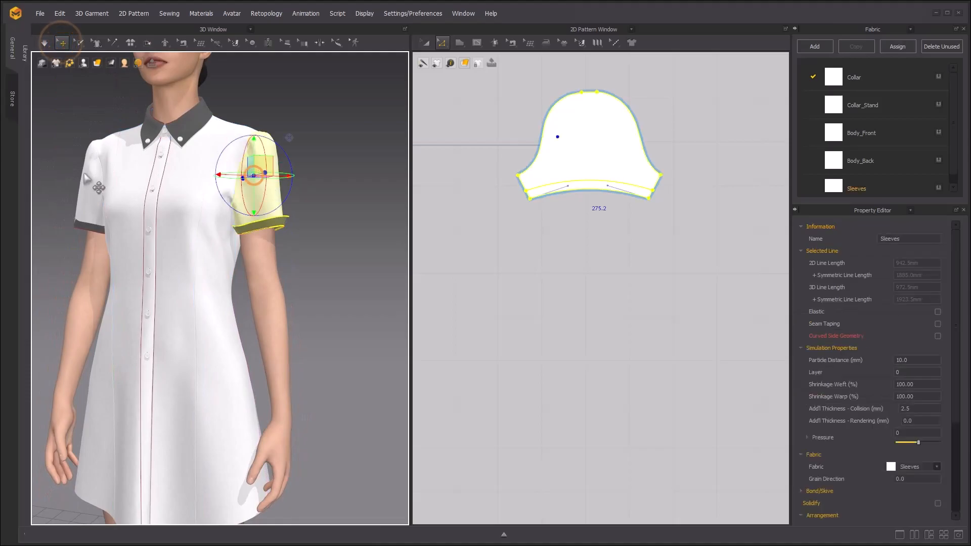
right_click(82, 175)
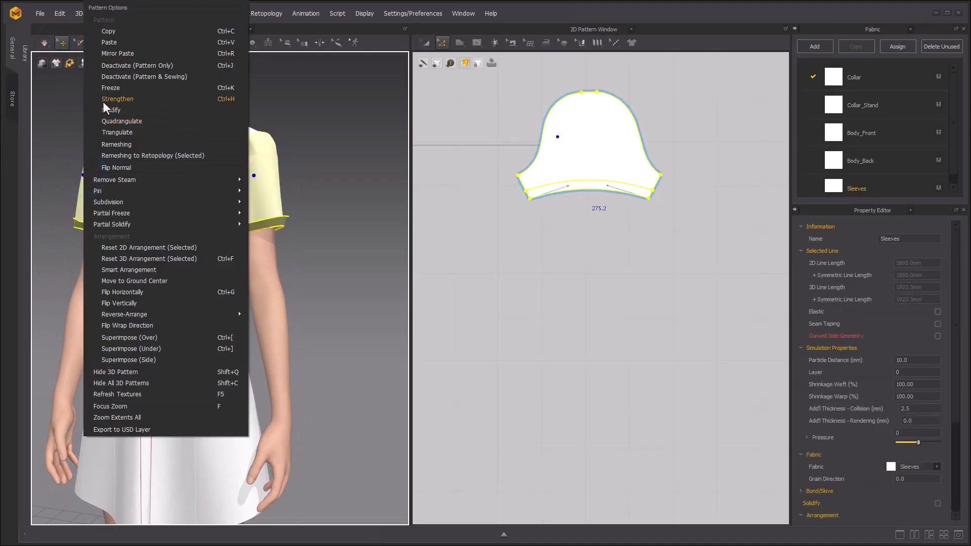
click(119, 99)
click(337, 113)
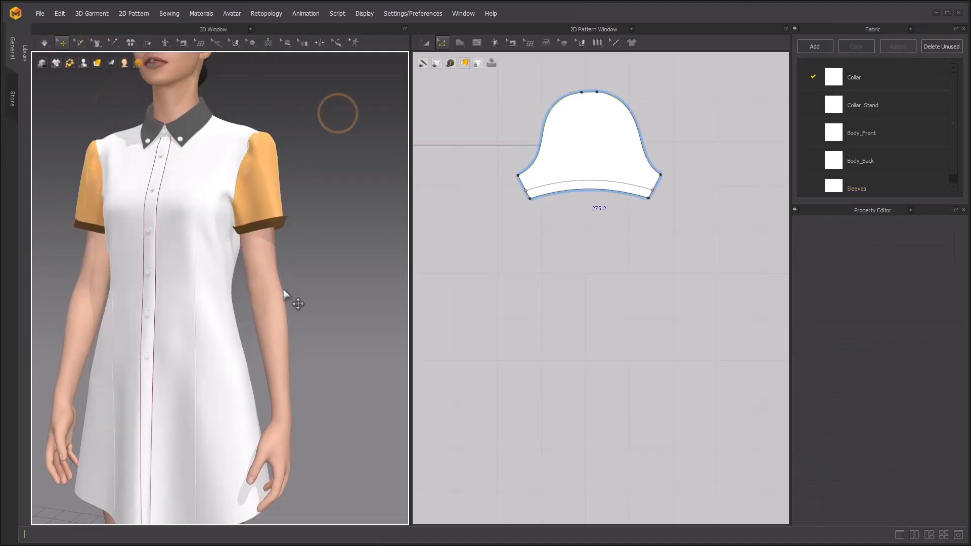
key(space)
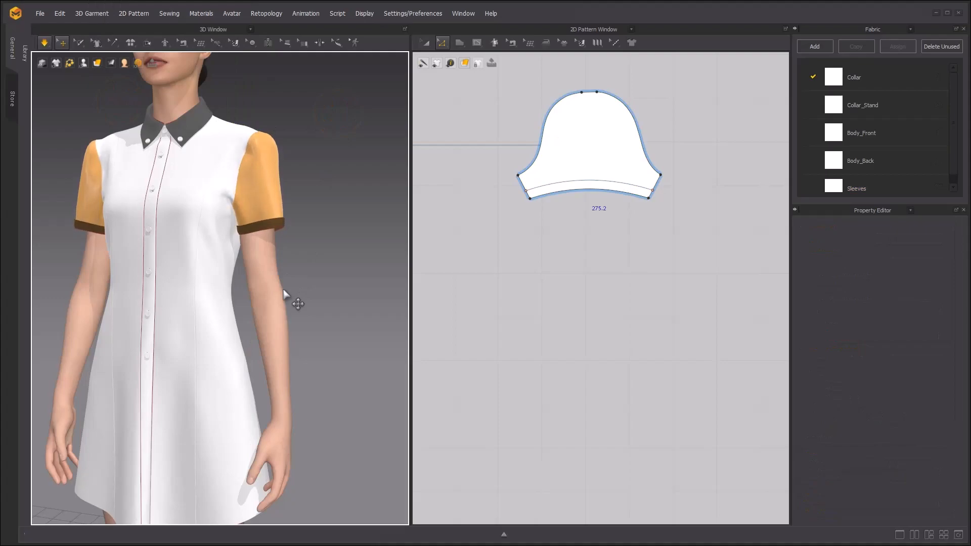
scroll(268, 284, down, 3)
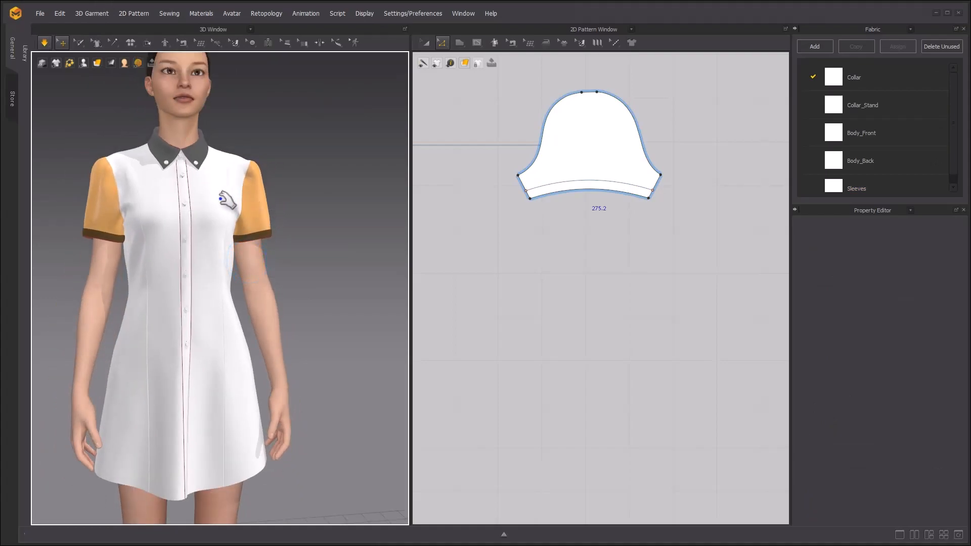
- Unstrengthen both sleeve patterns of the shirt dress
click(255, 205)
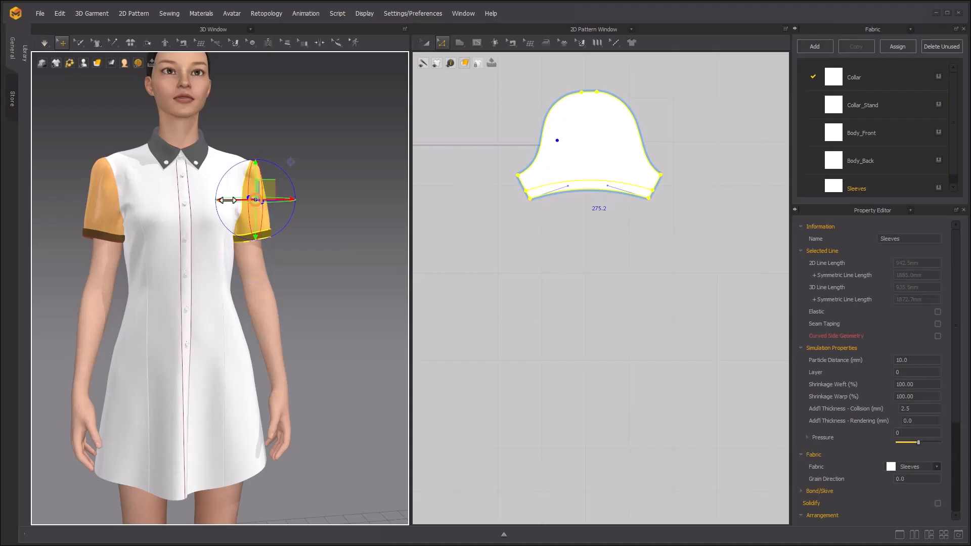
right_click(110, 195)
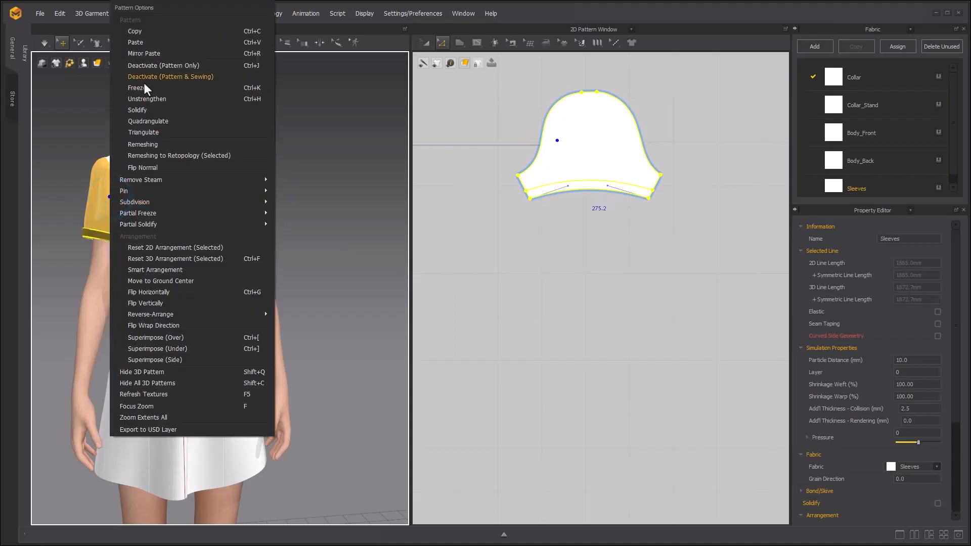
click(164, 98)
click(302, 128)
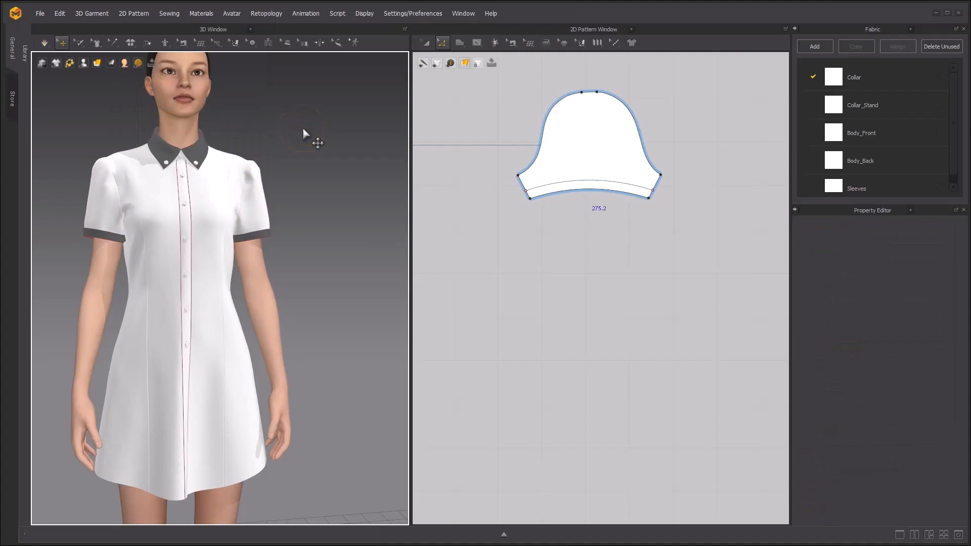
- Set the weft shrinkage of all front and back body patterns to 60% and simulate the dress into a tighter fit
scroll(302, 128, down, 3)
scroll(245, 178, up, 3)
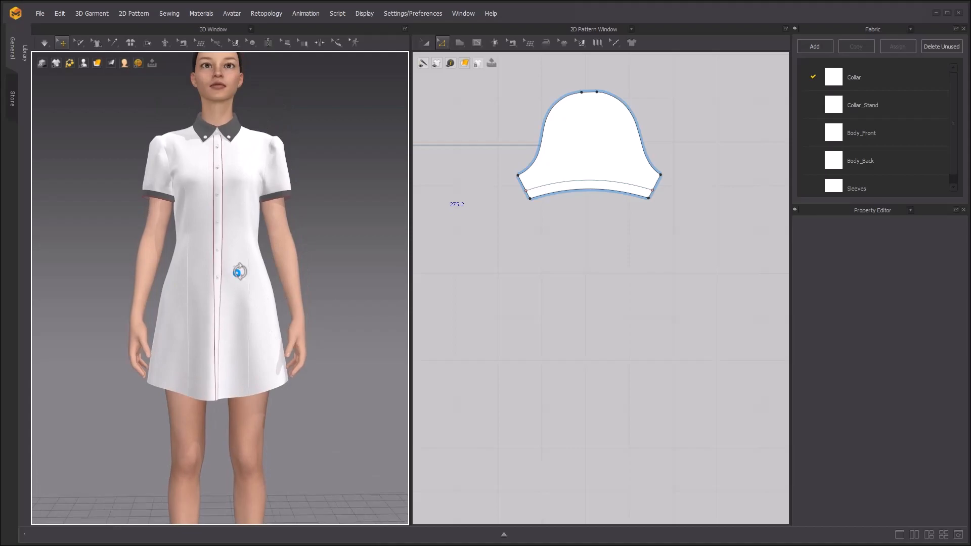
right_drag(237, 272, 236, 271)
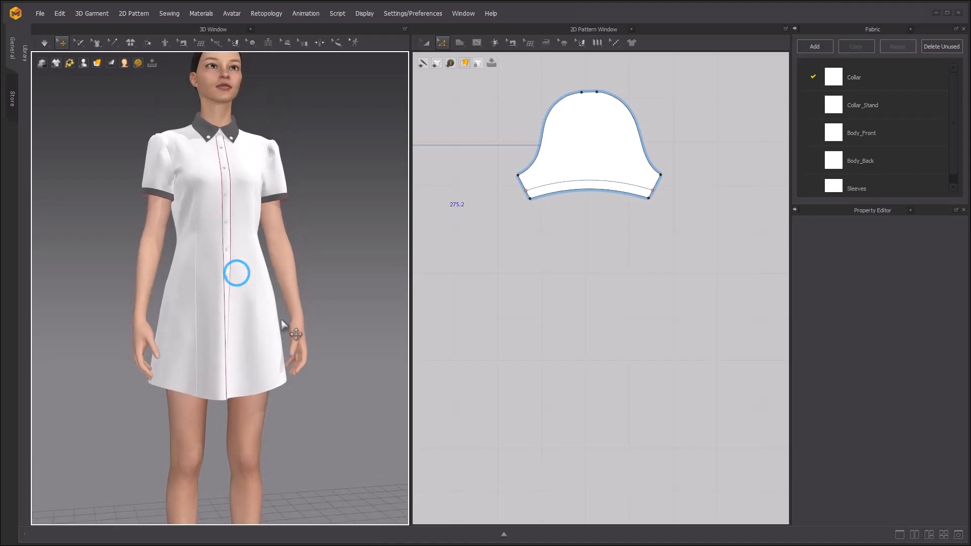
click(249, 277)
right_drag(200, 215, 324, 227)
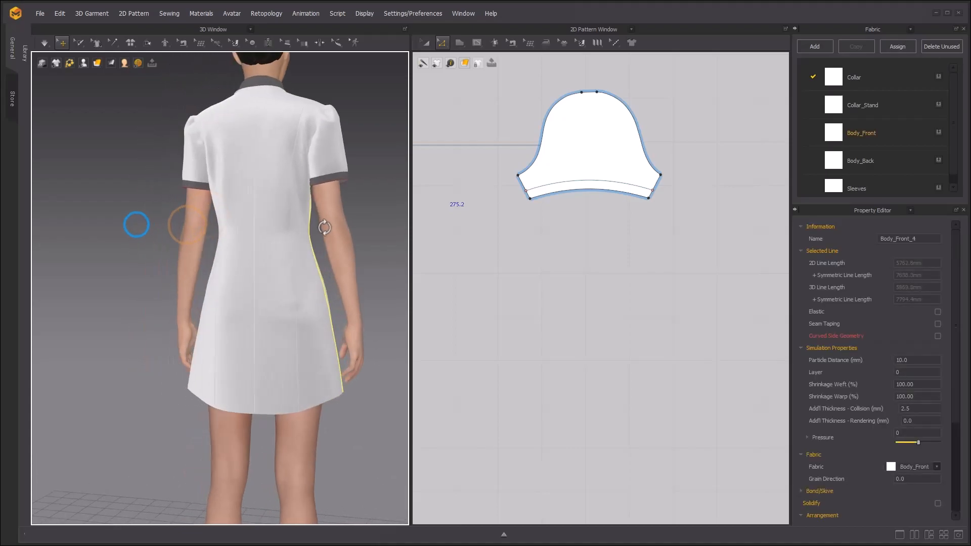
click(268, 215)
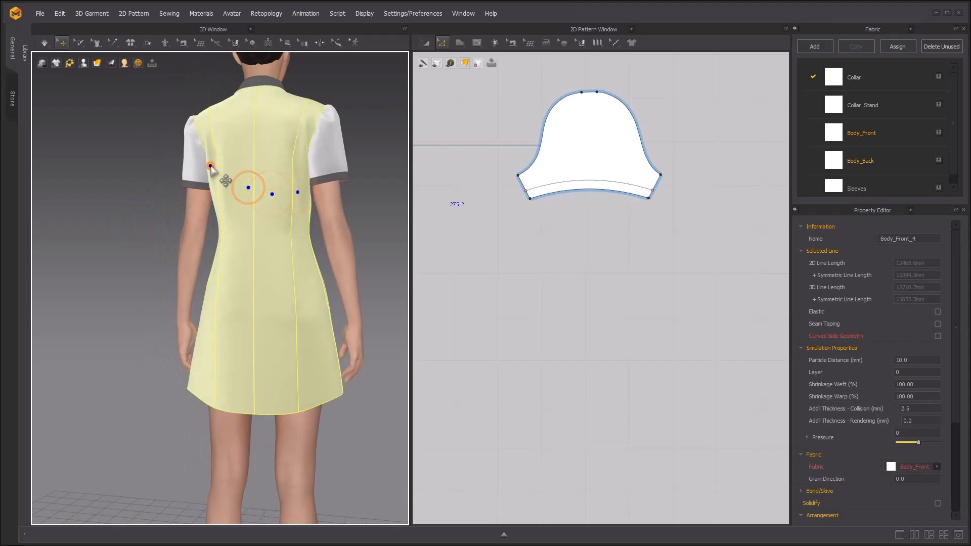
key(2)
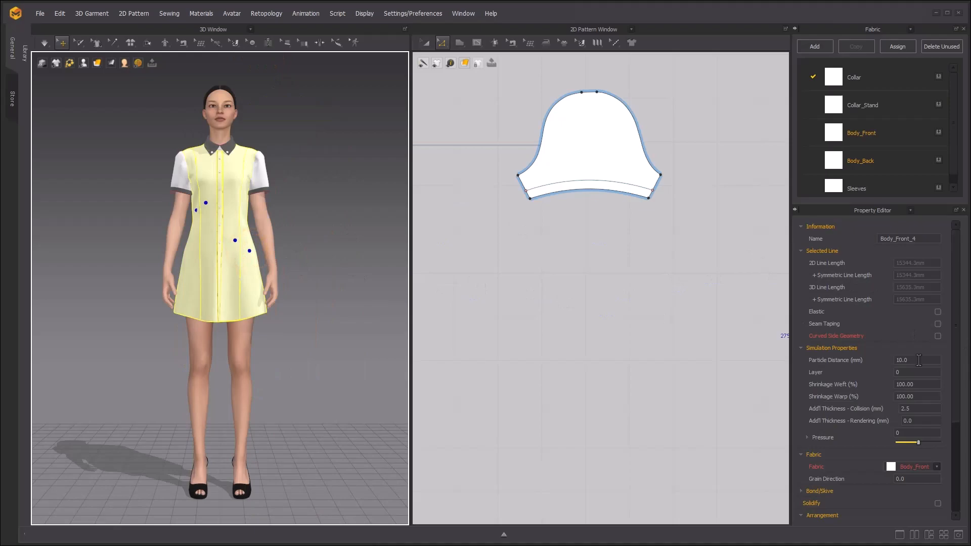
click(913, 383)
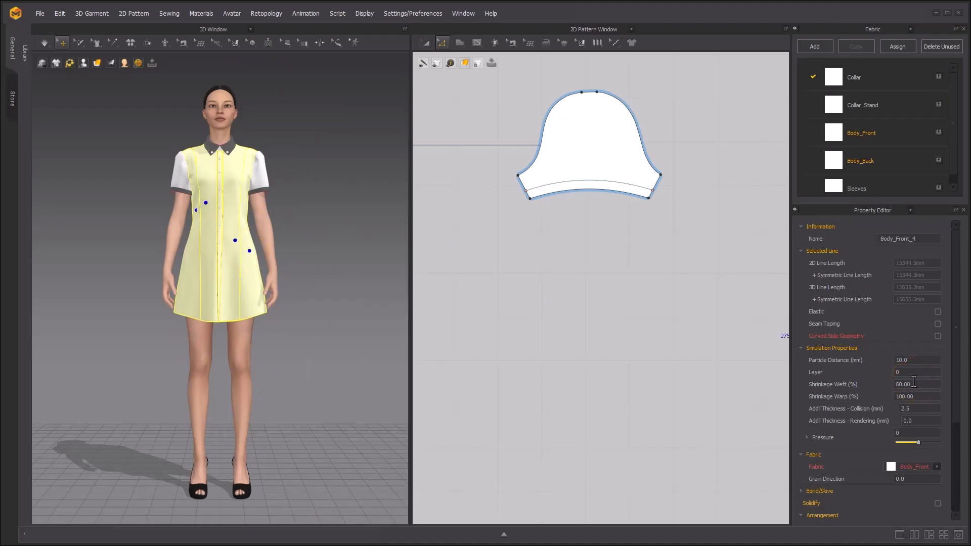
scroll(298, 263, up, 3)
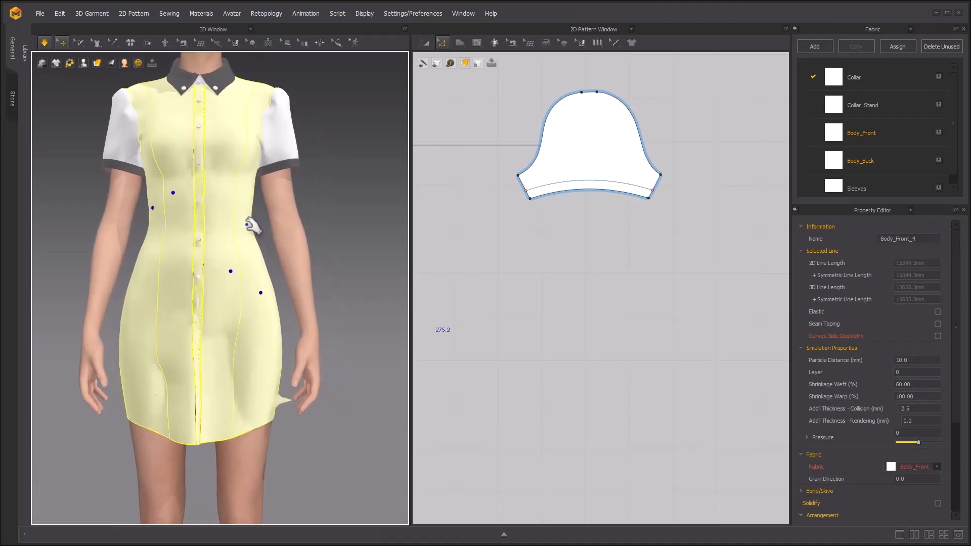
drag(247, 225, 245, 222)
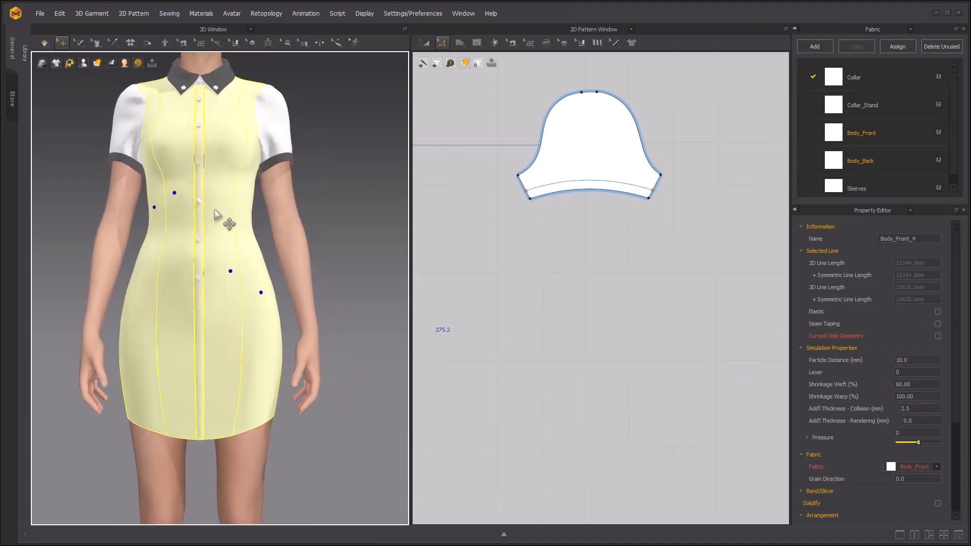
- Set the additional collision thickness of all shirt dress patterns to 1.0 mm
scroll(580, 247, down, 6)
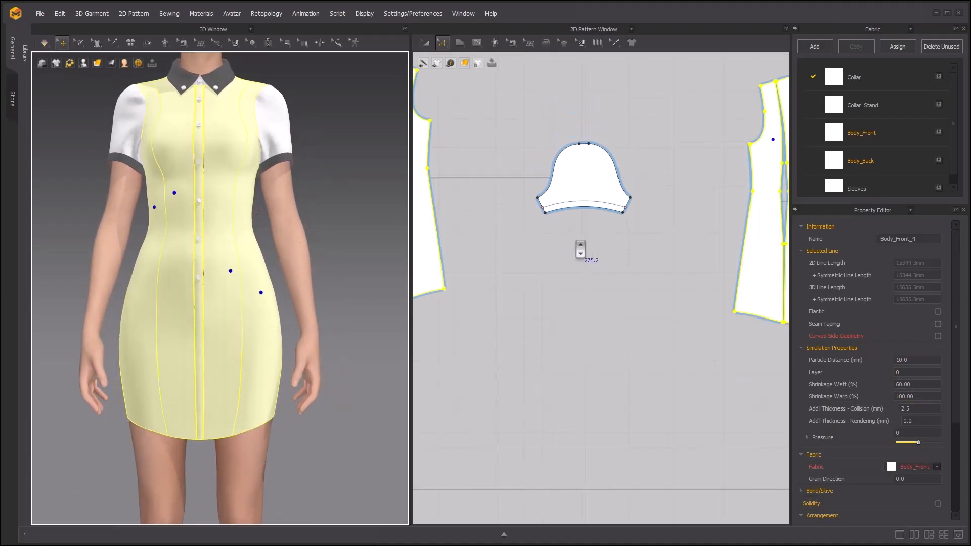
click(552, 249)
click(424, 42)
drag(488, 127, 685, 276)
click(914, 406)
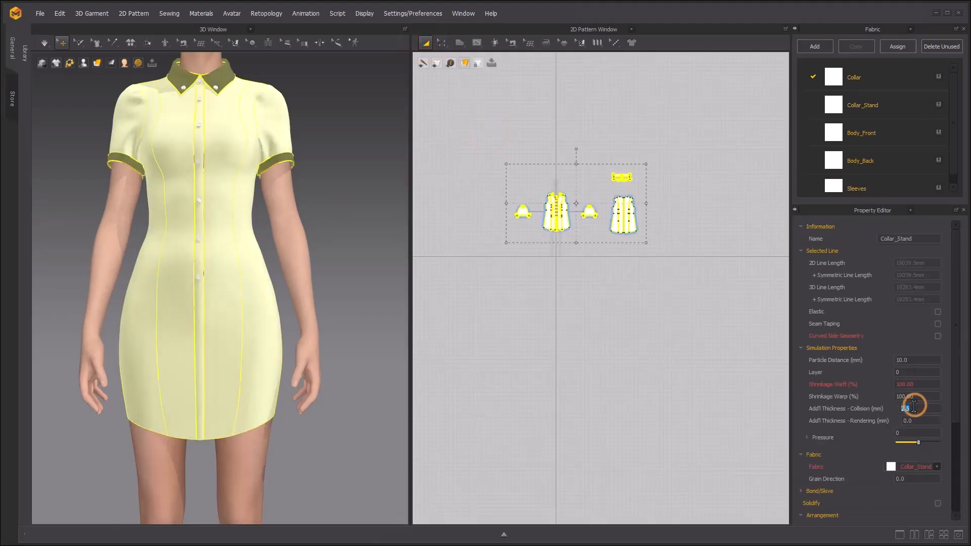
text(1.0)
click(394, 157)
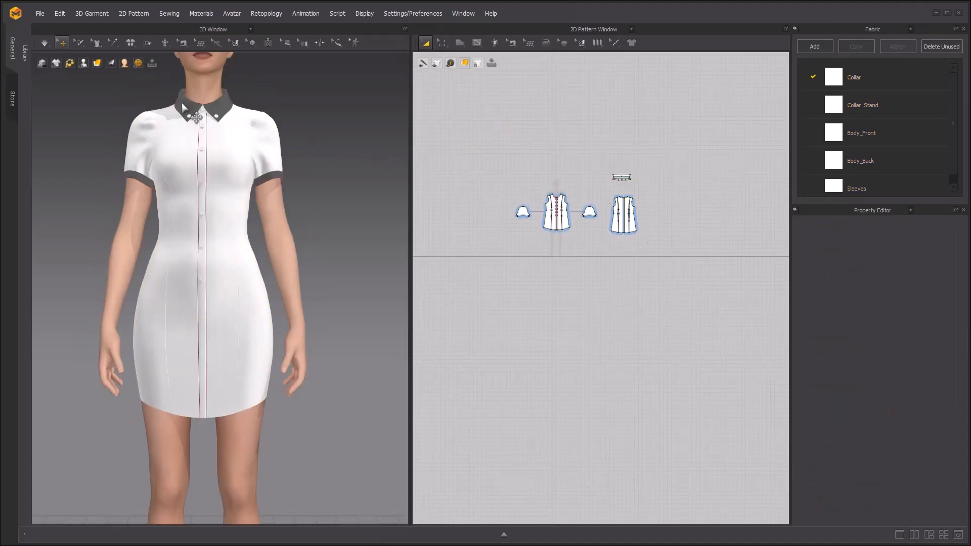
- Add the nurse apron garment from the reference_peace_nurse folder to the scene, without loading its avatar pose and size
click(21, 49)
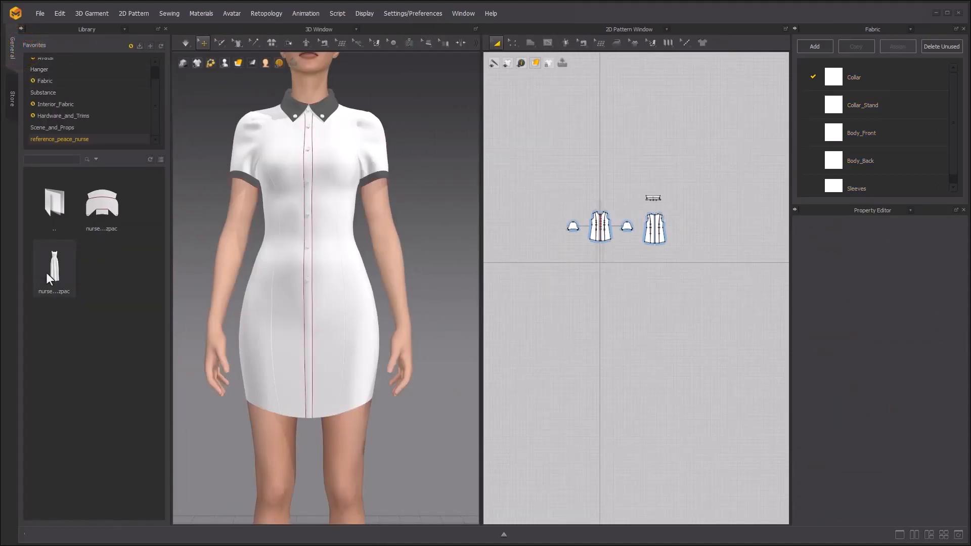
click(68, 275)
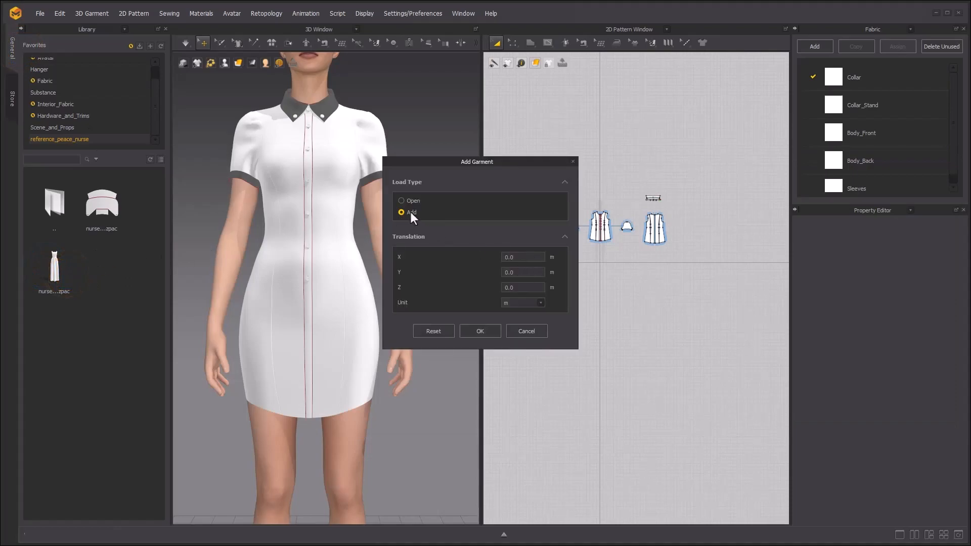
click(470, 331)
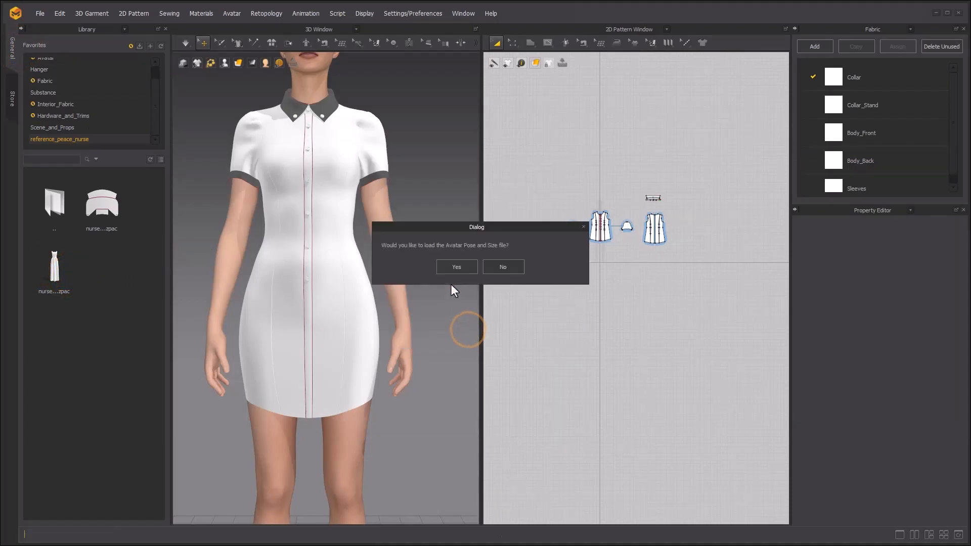
click(503, 267)
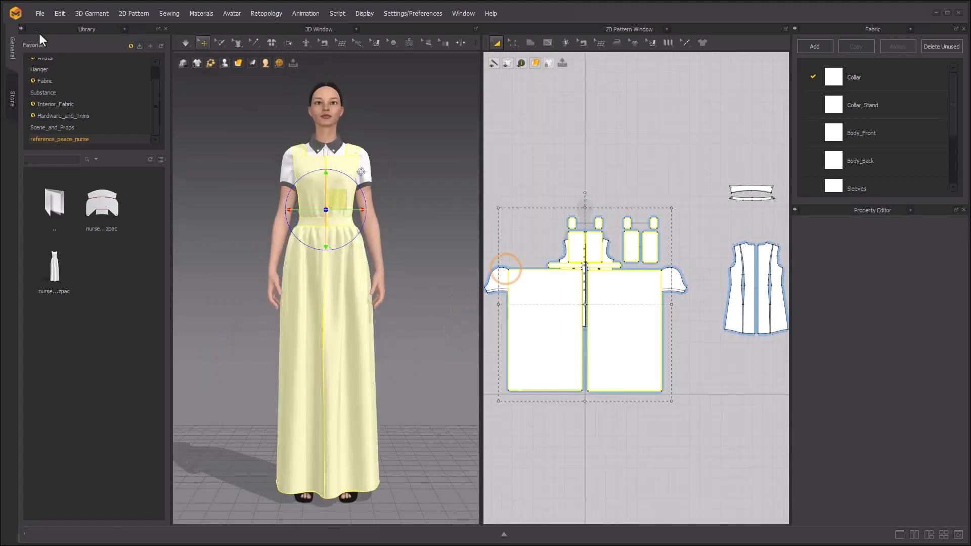
click(21, 29)
- Move the apron patterns below the shirt dress patterns in the 2D layout
scroll(542, 180, down, 2)
drag(542, 180, 555, 316)
middle_drag(544, 220, 578, 223)
click(581, 219)
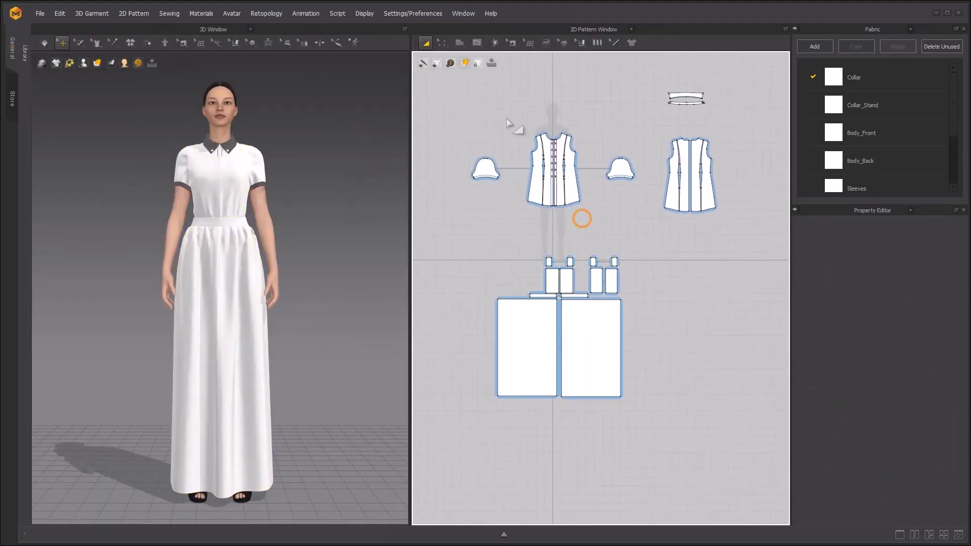
- Freeze all collar, body and sleeve patterns of the shirt dress
drag(445, 71, 749, 226)
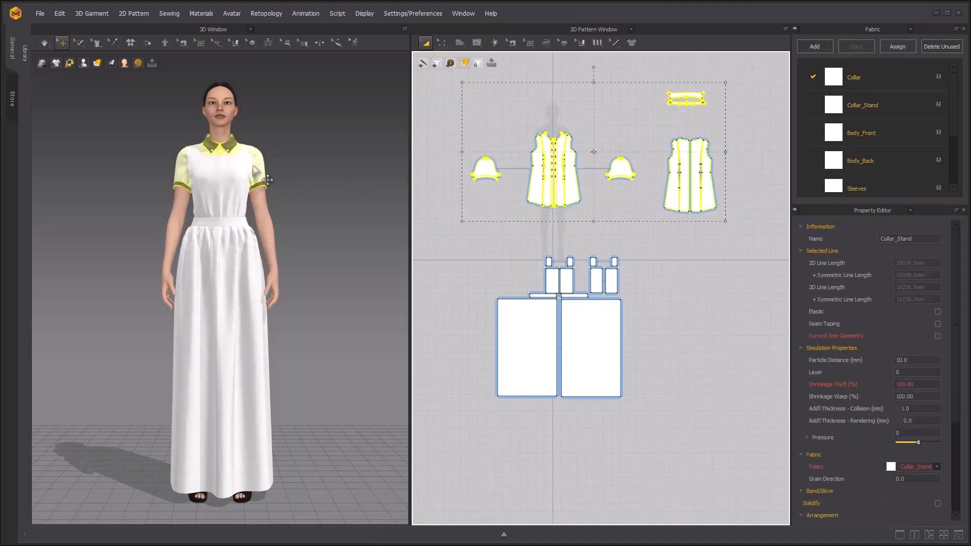
scroll(247, 221, up, 3)
right_drag(231, 223, 169, 221)
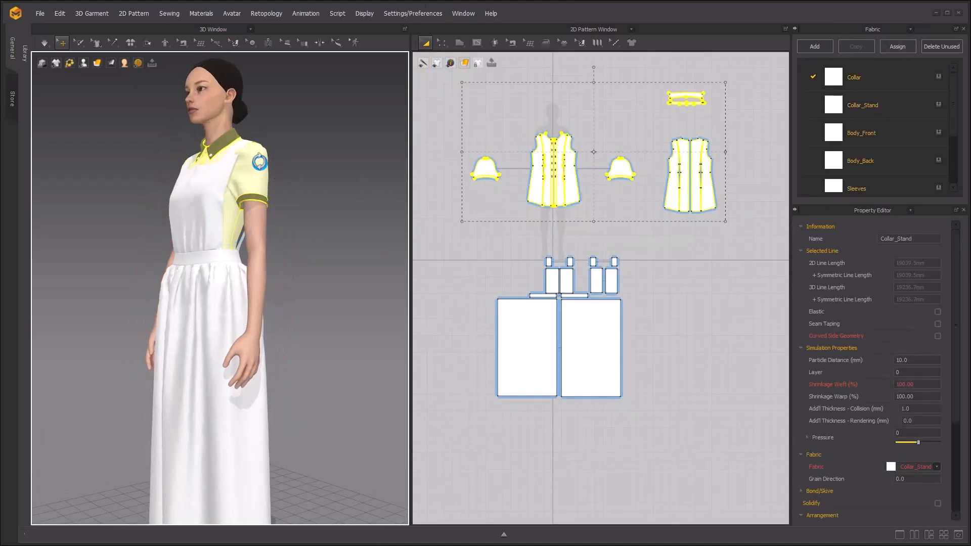
right_click(260, 162)
click(277, 93)
right_drag(293, 122, 318, 165)
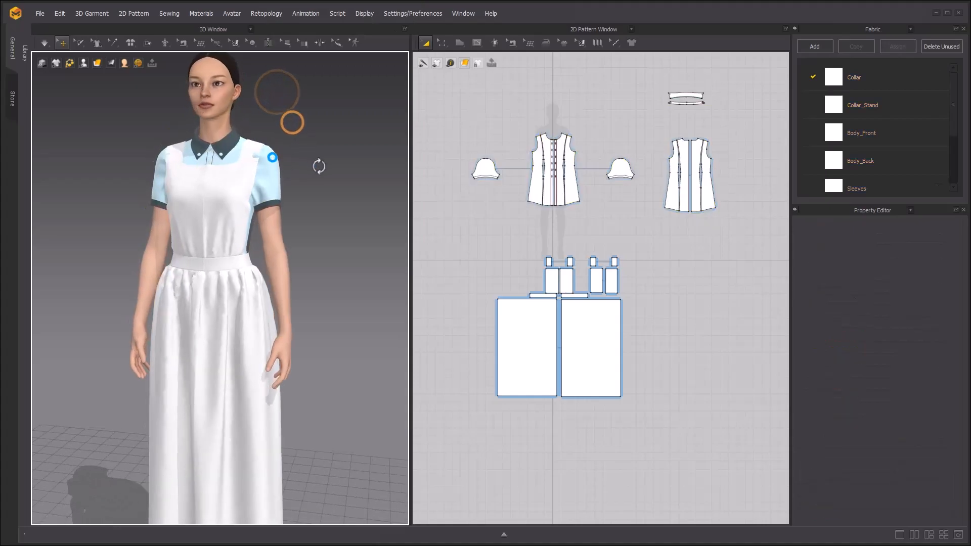
- Simulate the apron over the frozen shirt dress and check how it drapes from the front and back
scroll(269, 152, up, 3)
scroll(263, 155, down, 4)
right_drag(284, 217, 296, 217)
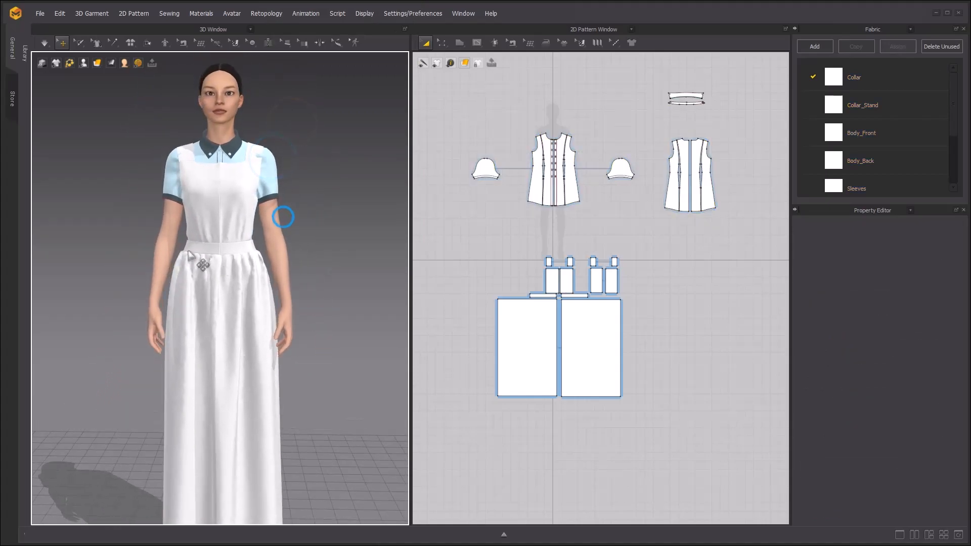
key(space)
key(space)
scroll(286, 205, down, 4)
right_drag(286, 208, 111, 204)
key(space)
key(space)
key(2)
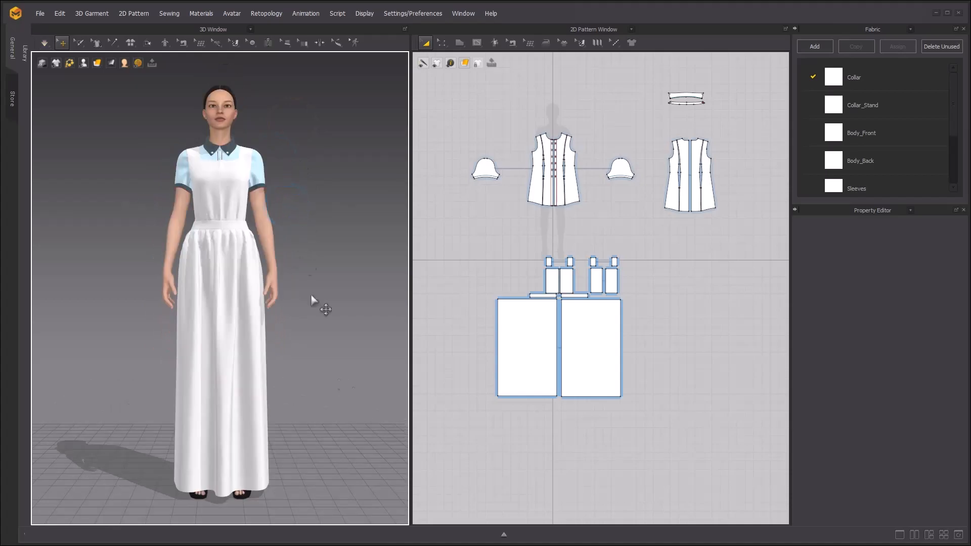
- Raise the bottom edges of both apron skirt panels to shorten the apron to mid-calf length, and simulate it
click(443, 44)
middle_drag(559, 291, 544, 202)
drag(455, 287, 678, 342)
scroll(559, 311, up, 4)
drag(583, 300, 571, 230)
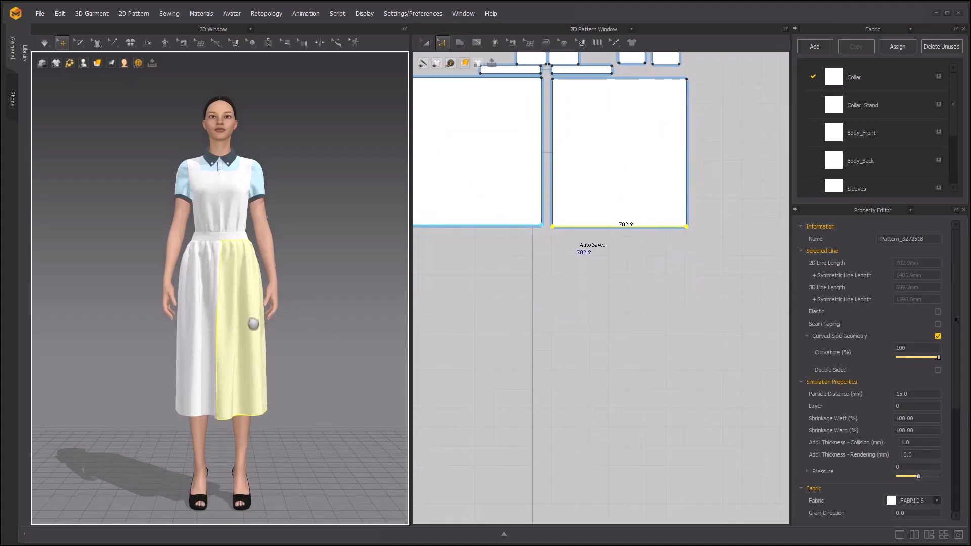
scroll(292, 275, up, 3)
click(353, 225)
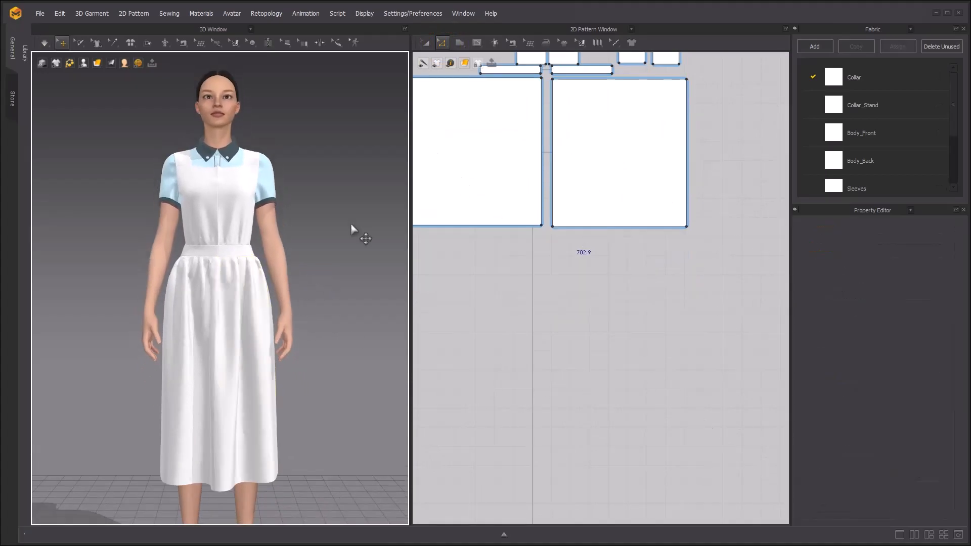
- Unfreeze all shirt dress patterns and simulate them together with the apron
scroll(625, 251, down, 5)
click(424, 42)
click(576, 118)
drag(486, 124, 748, 291)
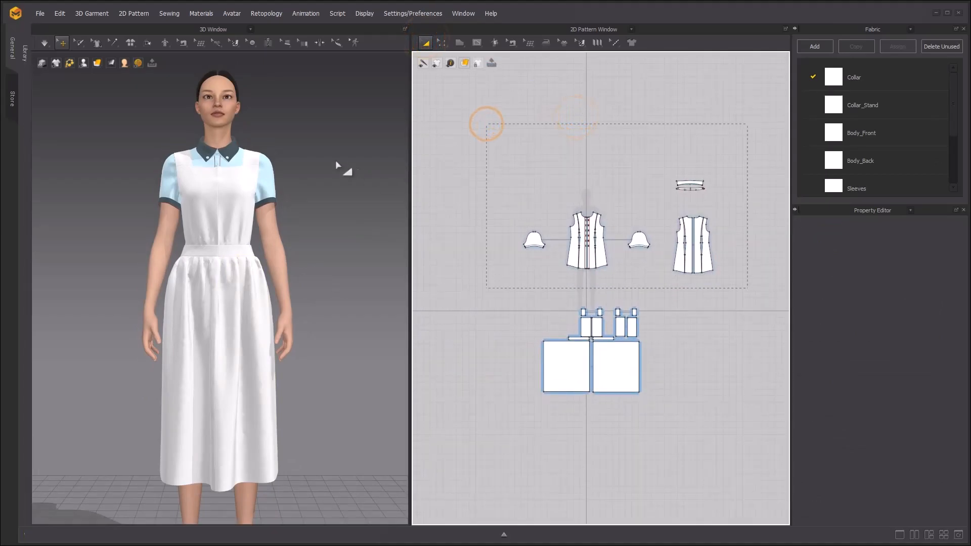
right_click(268, 174)
click(288, 67)
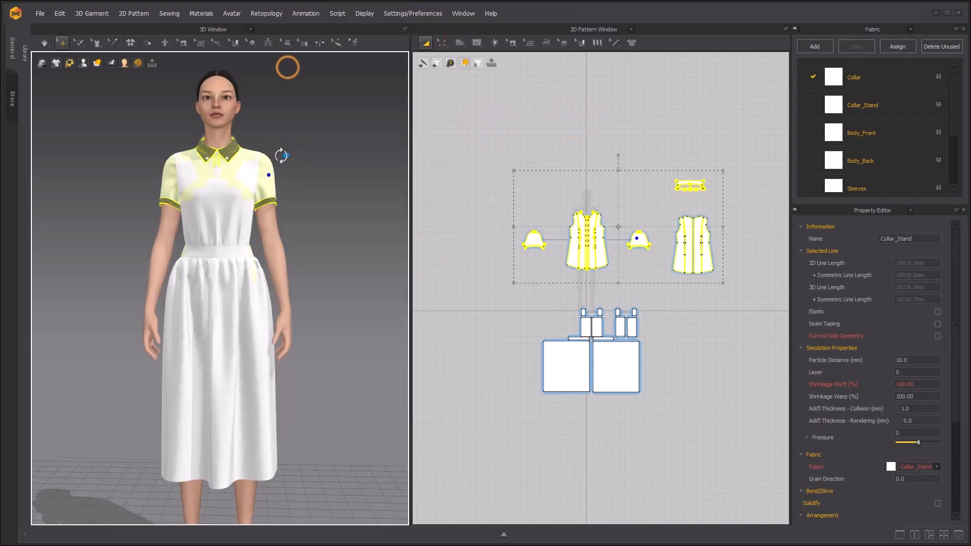
right_drag(281, 154, 287, 156)
middle_drag(279, 173, 271, 193)
scroll(273, 192, up, 1)
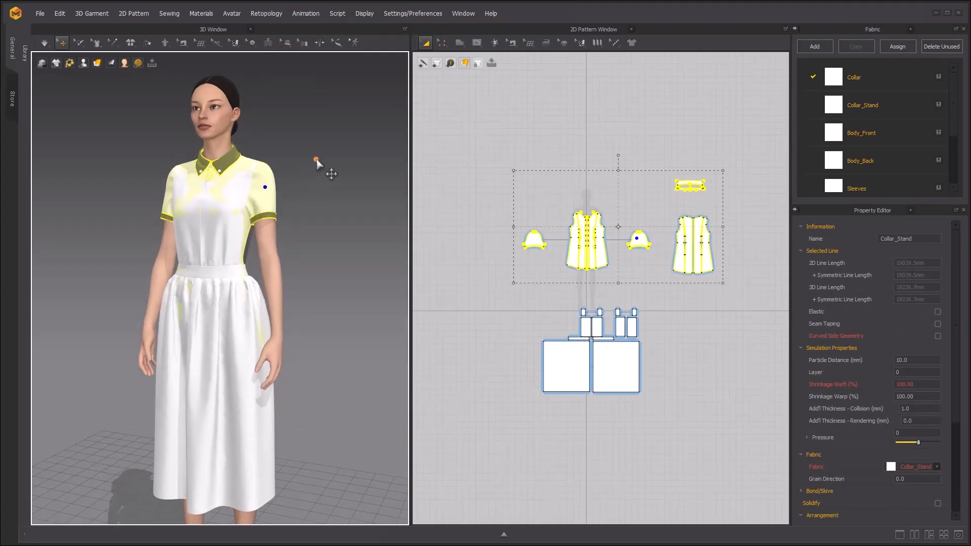
click(315, 159)
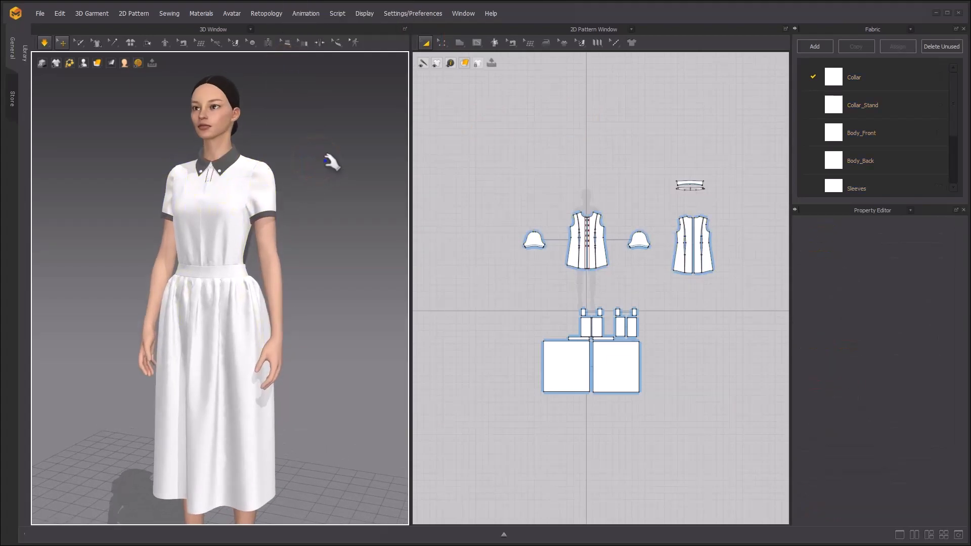
- Set the weft shrinkage of all shirt dress patterns to 100% and simulate the outfit
drag(503, 129, 770, 296)
click(924, 386)
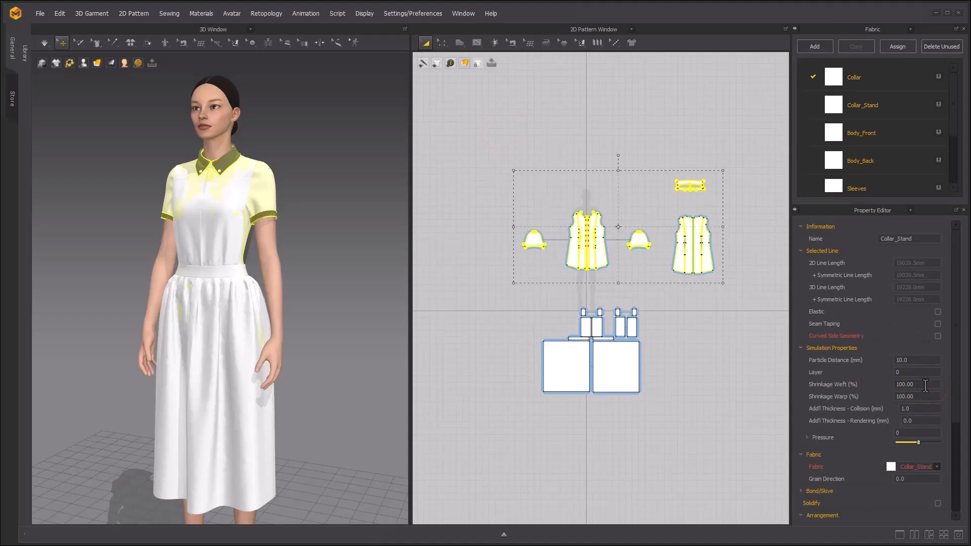
click(629, 141)
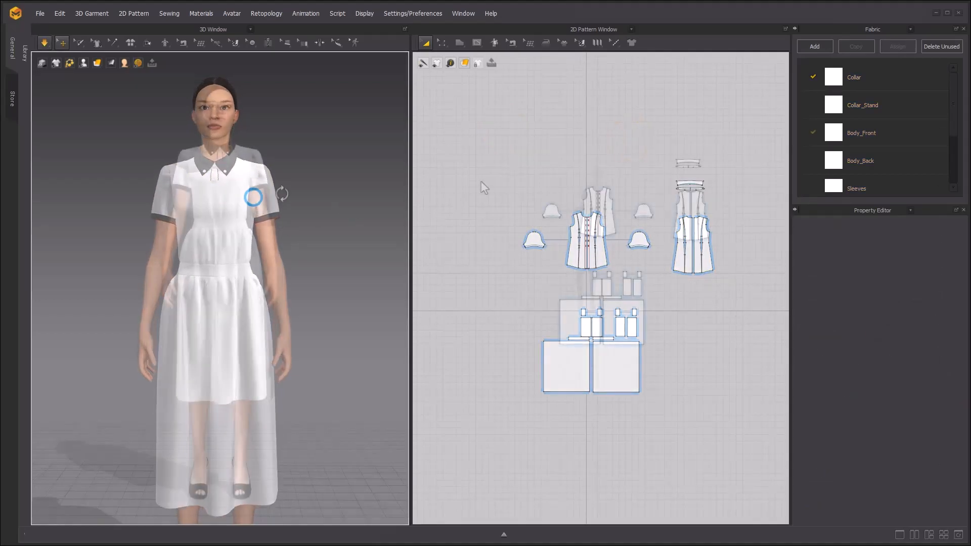
- Freeze all patterns of both the shirt dress and the apron
drag(512, 117, 706, 372)
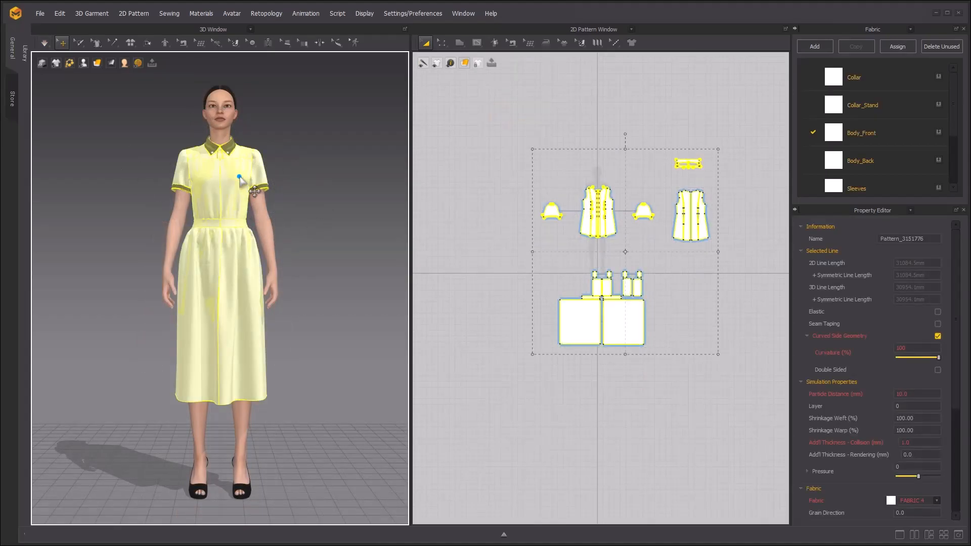
right_click(240, 178)
click(273, 89)
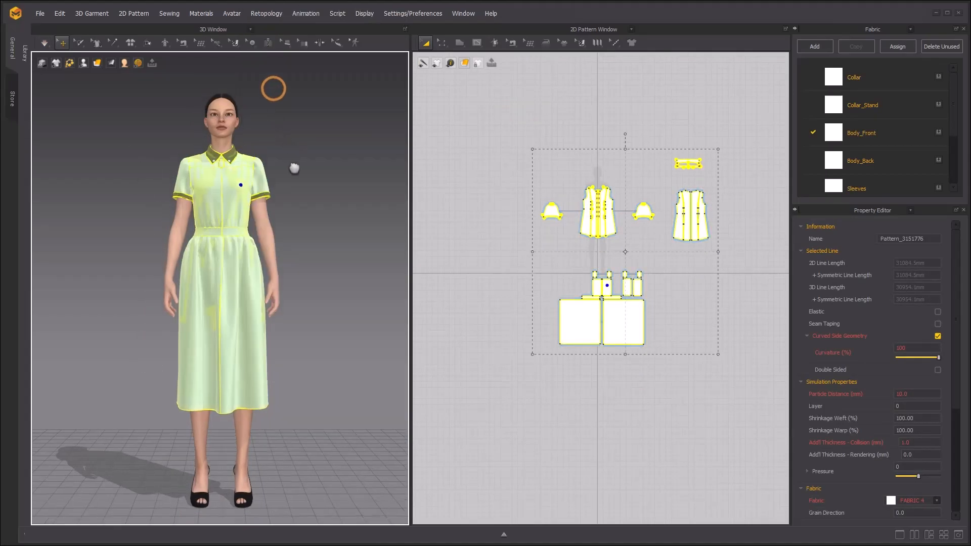
click(310, 158)
right_drag(310, 158, 223, 123)
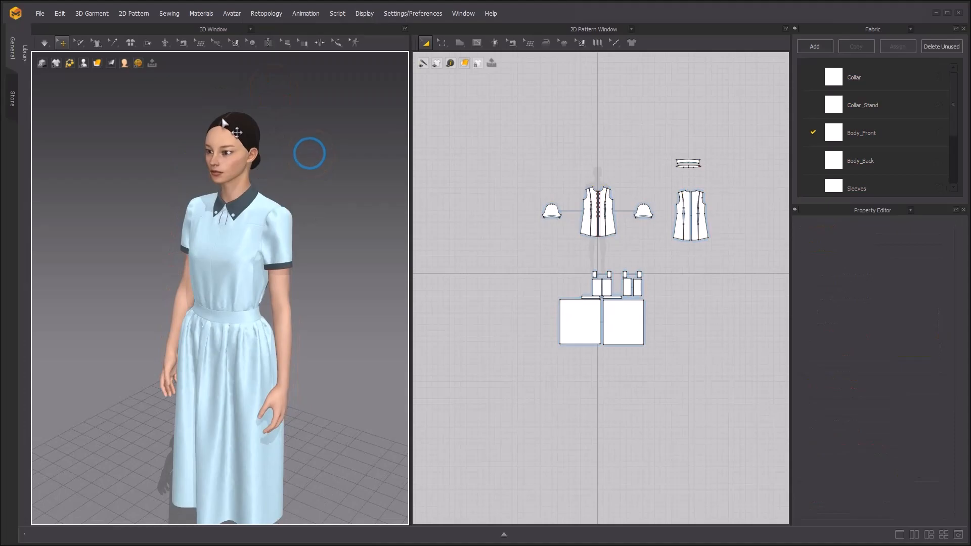
- Add the nurse hat garment from the reference_peace_nurse library folder to the scene, without loading the avatar pose and size
click(24, 61)
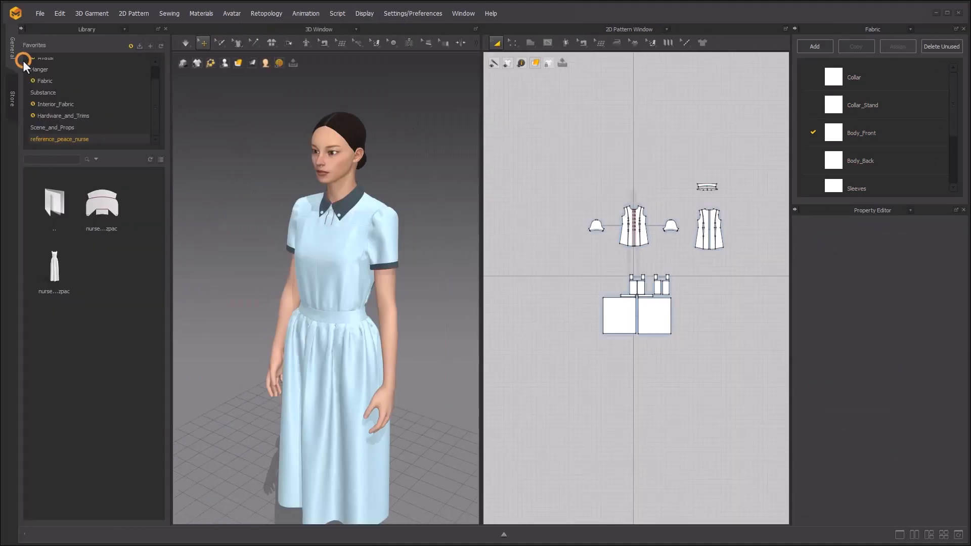
double_click(114, 202)
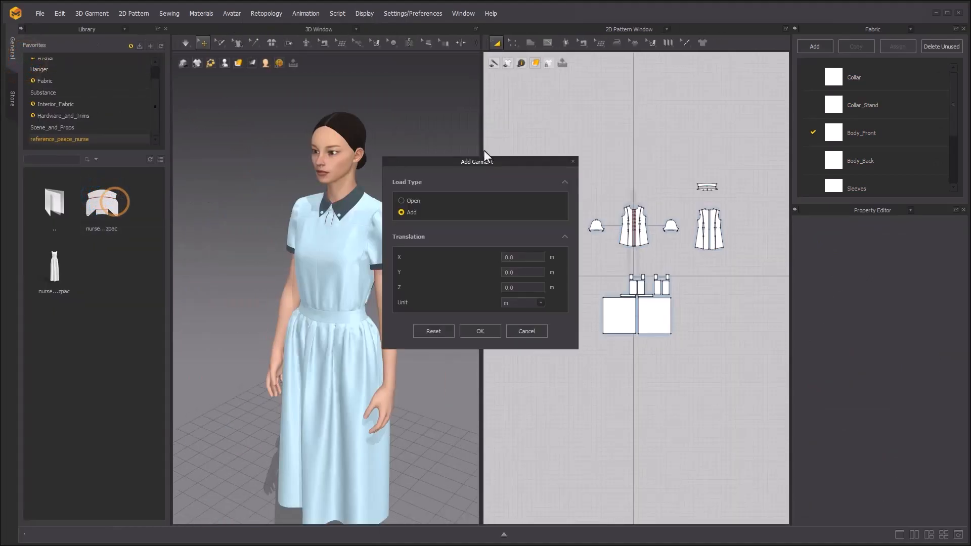
click(493, 330)
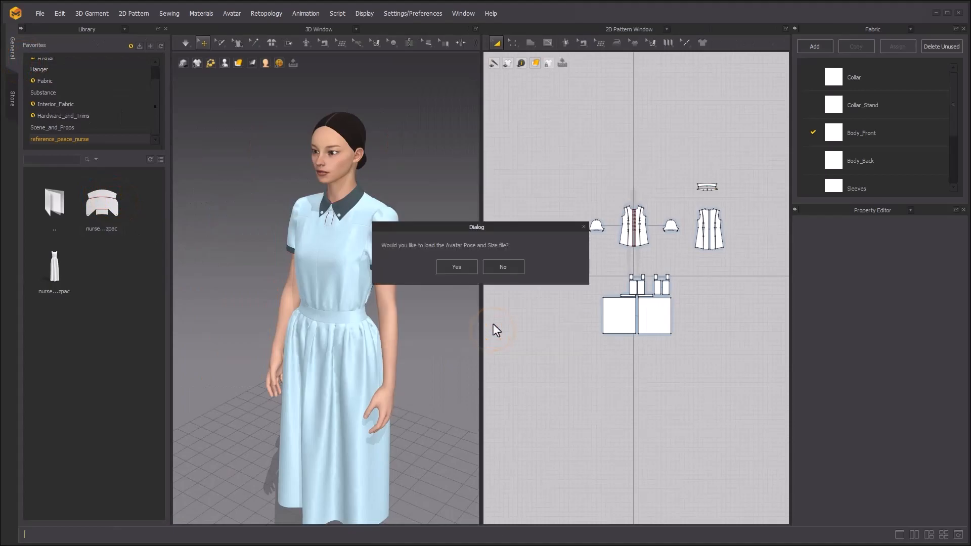
click(510, 264)
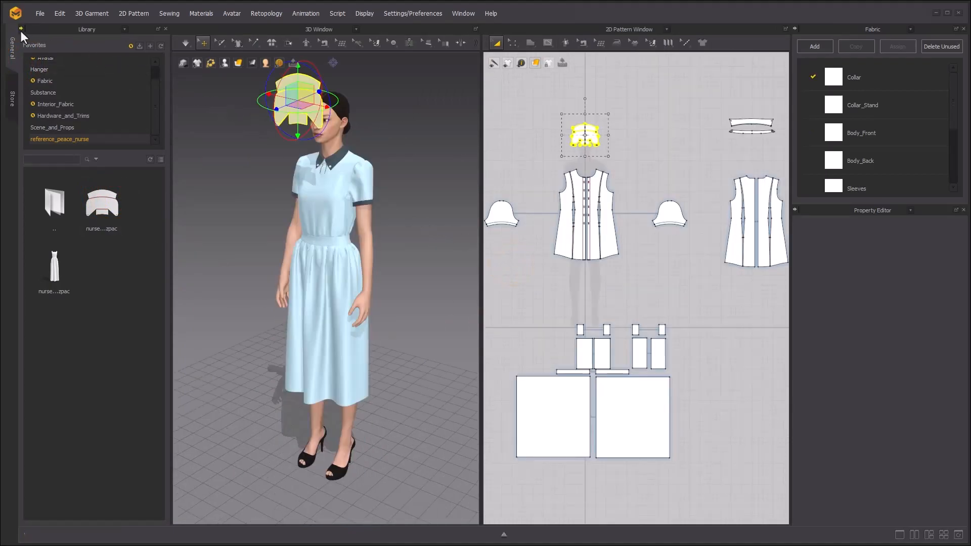
click(20, 29)
- Fold the lower part of the hat backward along its internal line with Fold Arrangement
click(287, 126)
scroll(269, 227, up, 5)
click(160, 193)
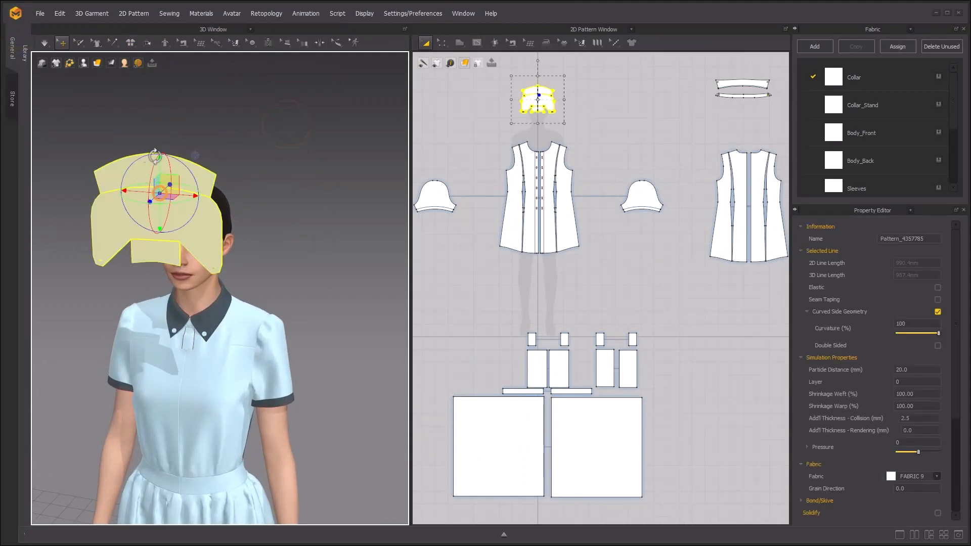
middle_drag(134, 102, 156, 72)
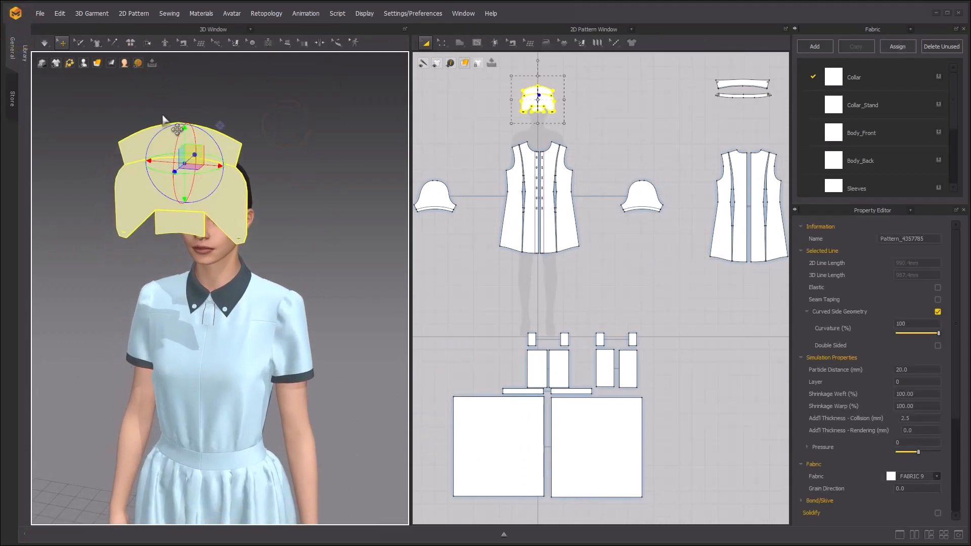
click(148, 44)
click(183, 162)
right_drag(183, 162, 190, 186)
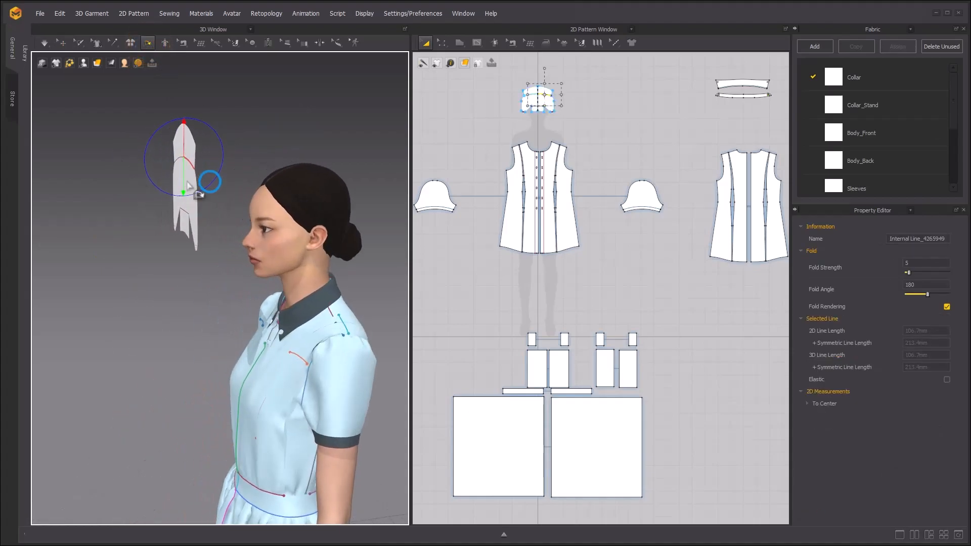
drag(187, 177, 215, 133)
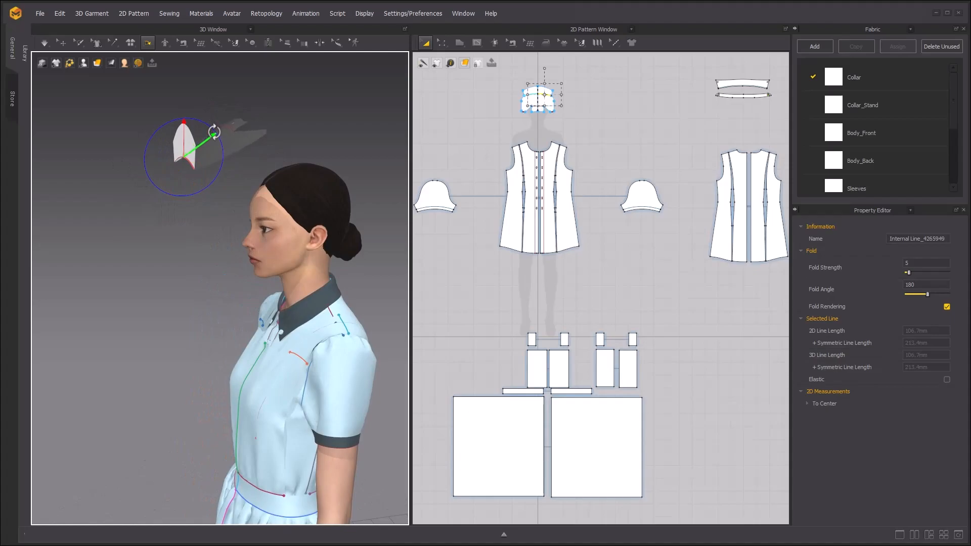
right_drag(215, 135, 338, 161)
- Move the folded hat over the avatar's head and lower it until it sits centred just above the hair
click(63, 44)
click(203, 158)
drag(319, 154, 221, 153)
right_drag(275, 163, 141, 147)
middle_drag(310, 136, 253, 141)
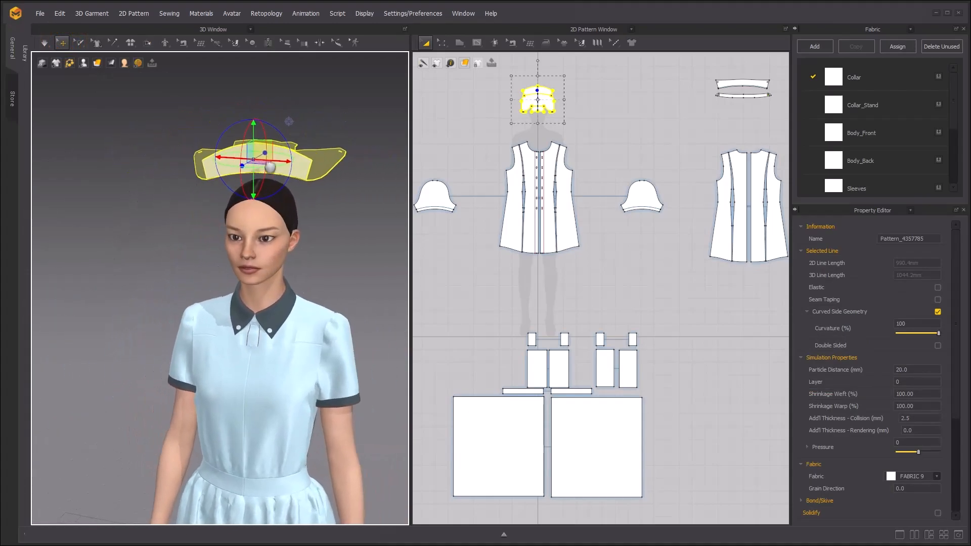
drag(253, 135, 253, 150)
drag(252, 202, 252, 199)
right_drag(242, 167, 308, 172)
drag(287, 171, 296, 169)
right_drag(296, 167, 251, 170)
middle_drag(268, 199, 252, 252)
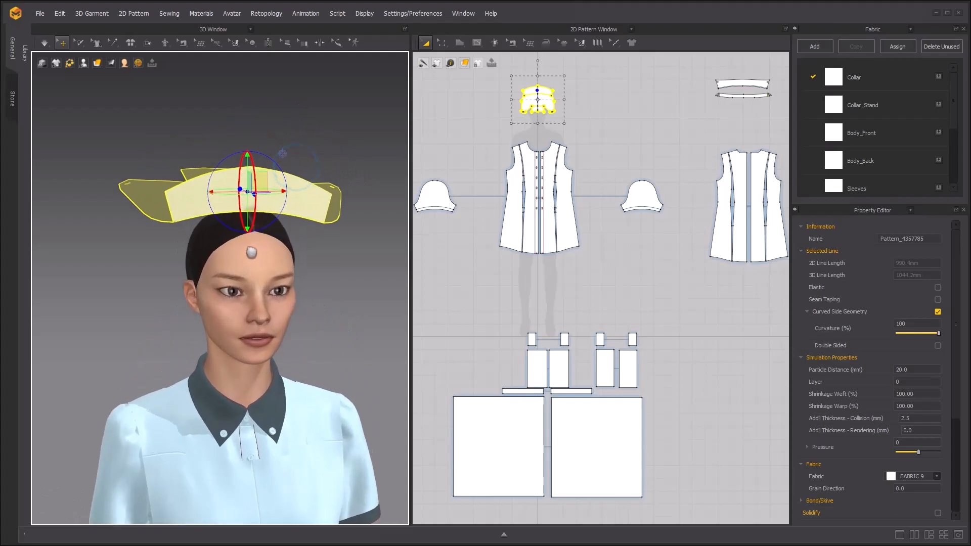
scroll(251, 253, up, 3)
scroll(314, 145, up, 2)
- Pin the hat at its front lower centre and strengthen the hat pattern
click(325, 108)
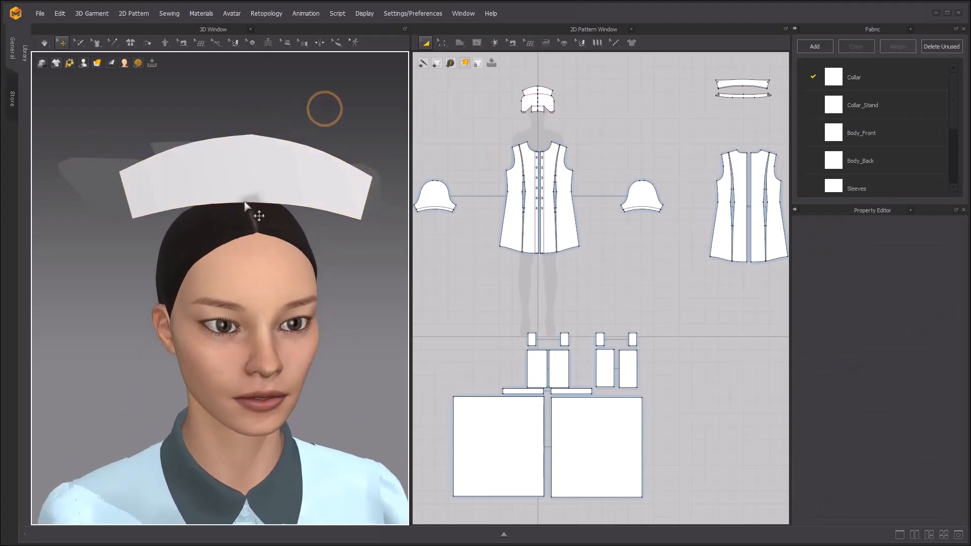
key(w)
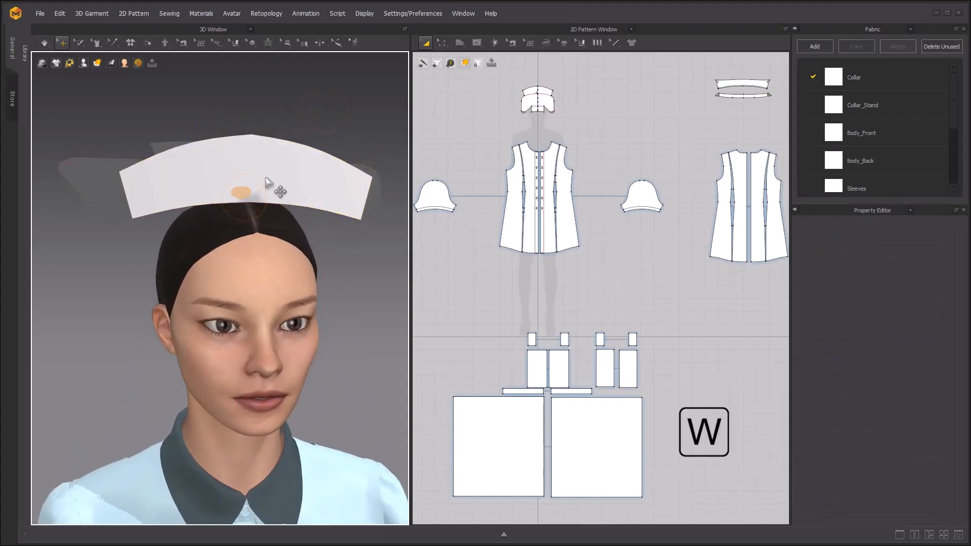
right_click(258, 154)
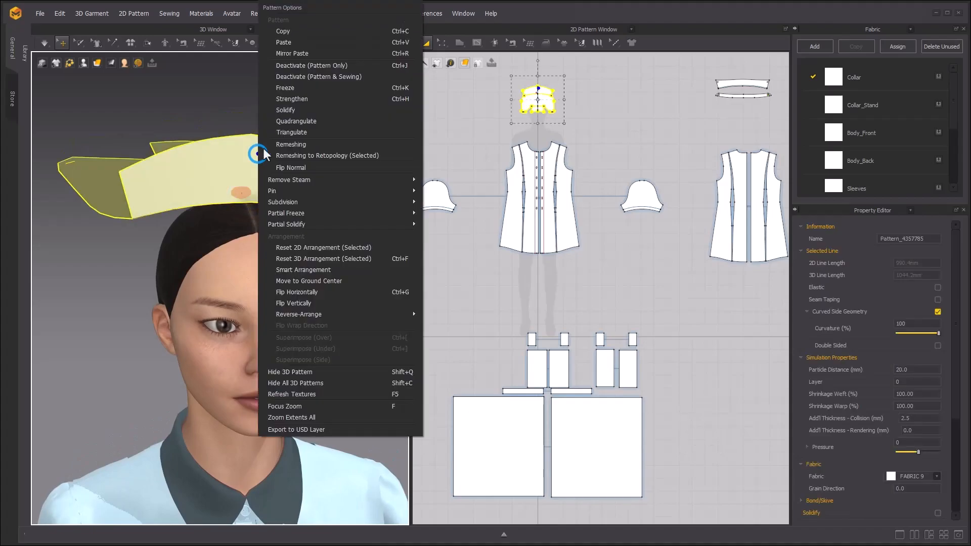
click(295, 100)
click(281, 99)
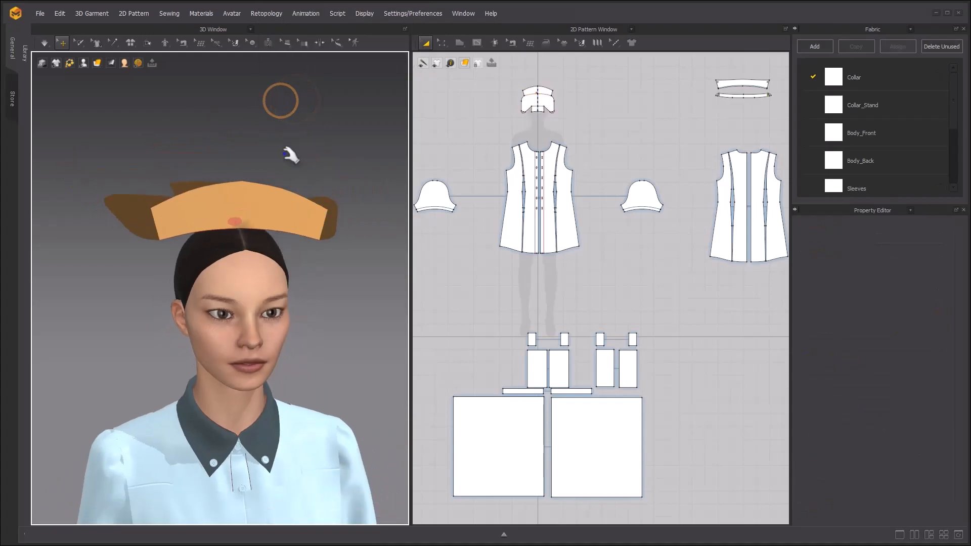
- Simulate the pinned hat and inspect how it settles from the back of the head
key(space)
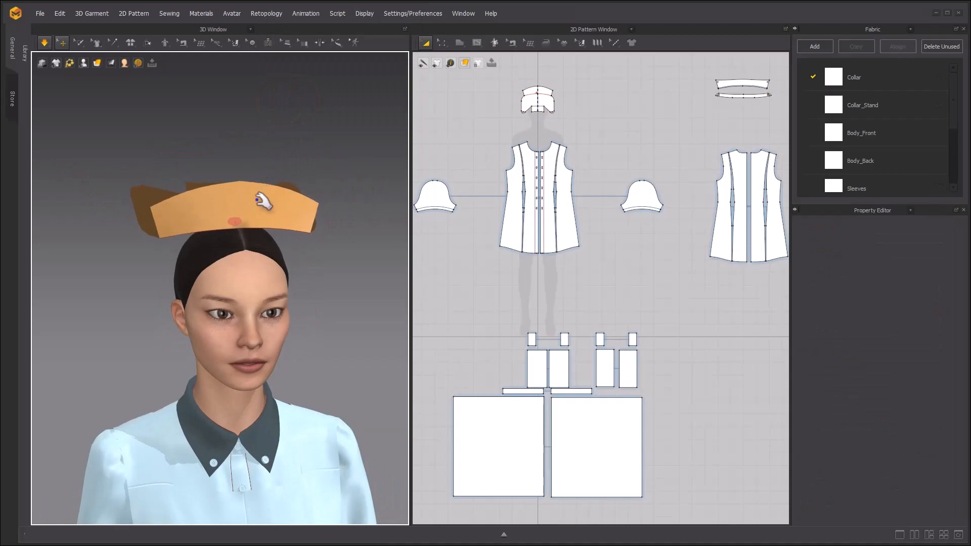
right_drag(189, 186, 341, 212)
key(space)
key(space)
right_drag(260, 223, 283, 262)
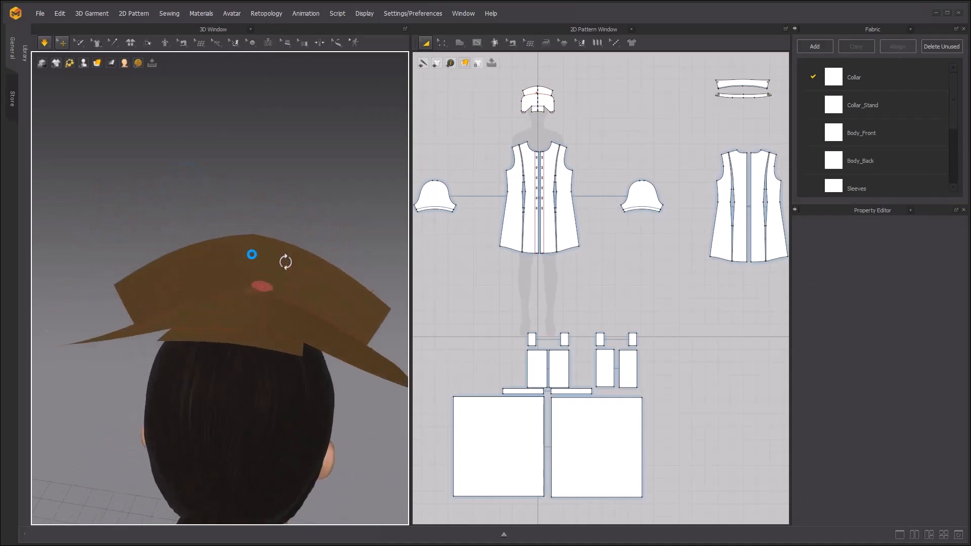
right_drag(338, 347, 261, 244)
scroll(250, 254, down, 3)
right_drag(208, 227, 235, 251)
- Pin the tip of one side flap and pull the flaps together so they overlap behind the head
key(w)
click(244, 307)
right_drag(346, 261, 280, 333)
drag(85, 334, 144, 331)
right_drag(150, 333, 390, 286)
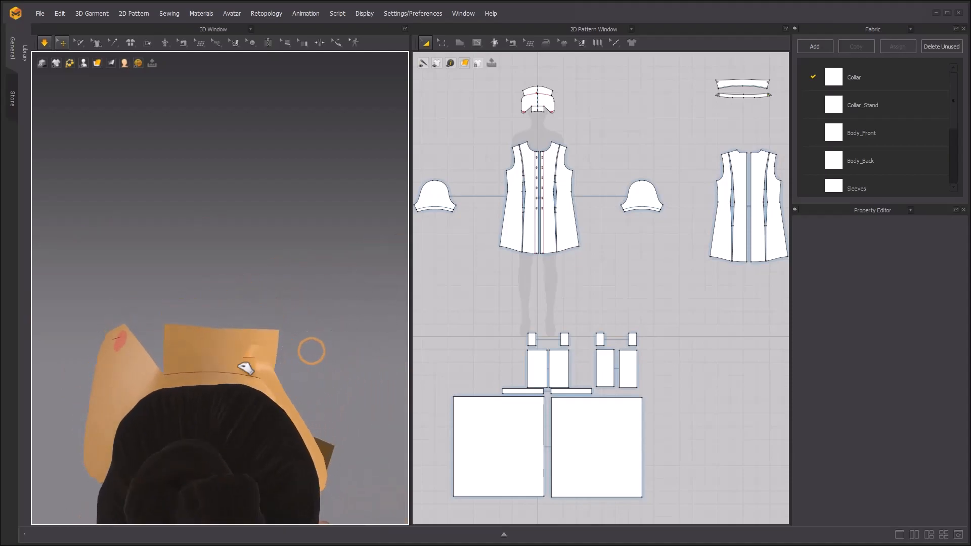
right_drag(256, 351, 221, 293)
drag(221, 293, 248, 362)
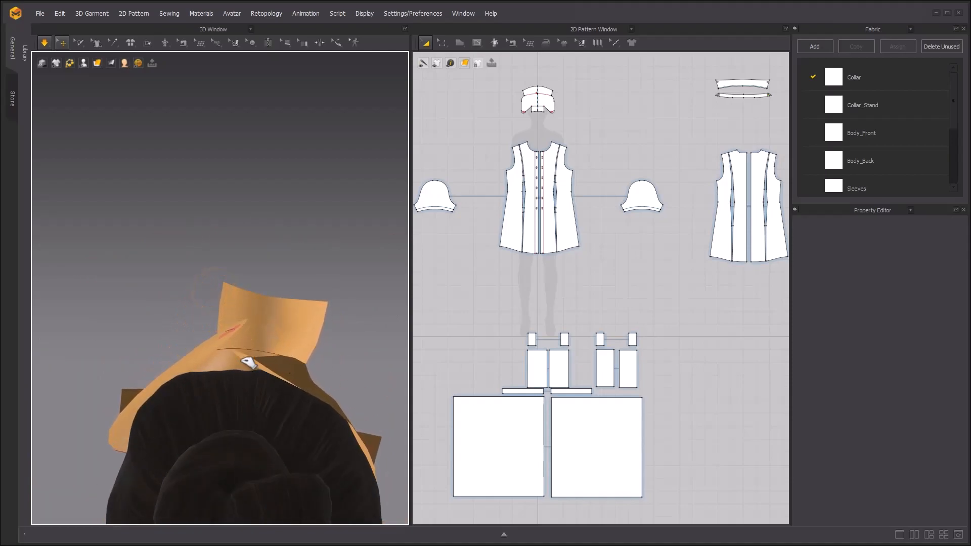
right_drag(268, 365, 233, 365)
mouse_move(243, 368)
mouse_down()
mouse_move(243, 358)
mouse_move(258, 364)
mouse_up()
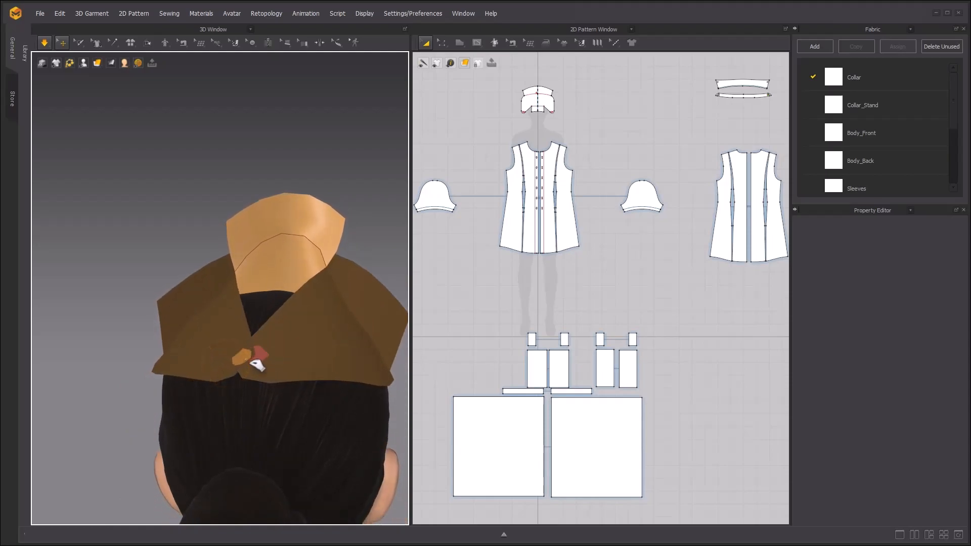
- Pin the hat on its back side flap and stop the simulation
key(w)
click(204, 340)
mouse_move(204, 341)
right_down()
mouse_move(280, 361)
mouse_move(197, 346)
right_up()
key(space)
scroll(314, 342, up, 3)
right_drag(314, 342, 289, 388)
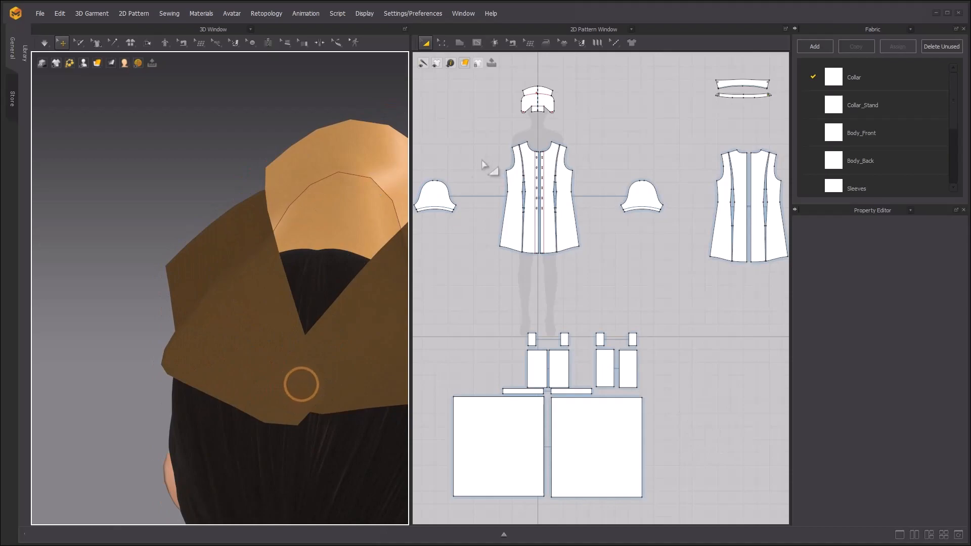
- Sew the short internal lines at the tips of the two side flaps together with Segment Sewing
click(512, 43)
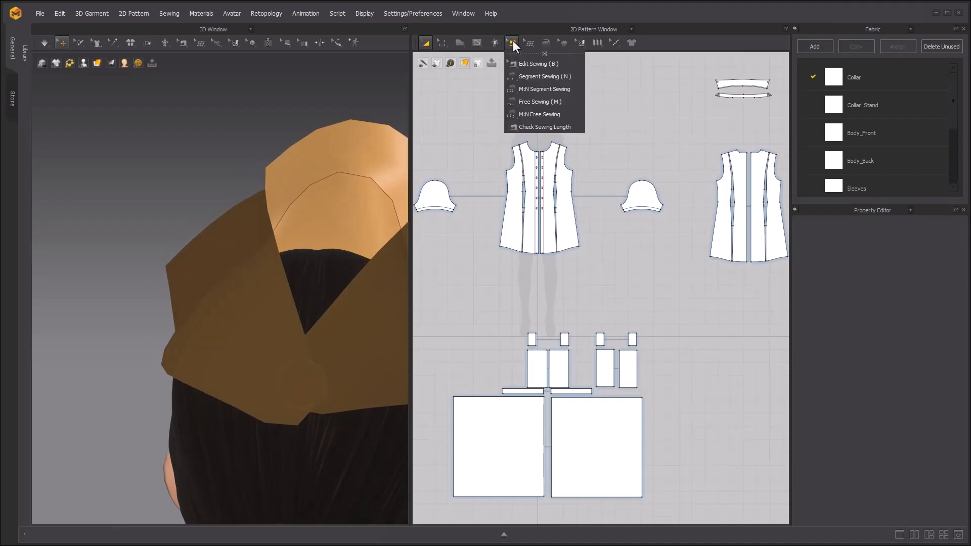
click(519, 76)
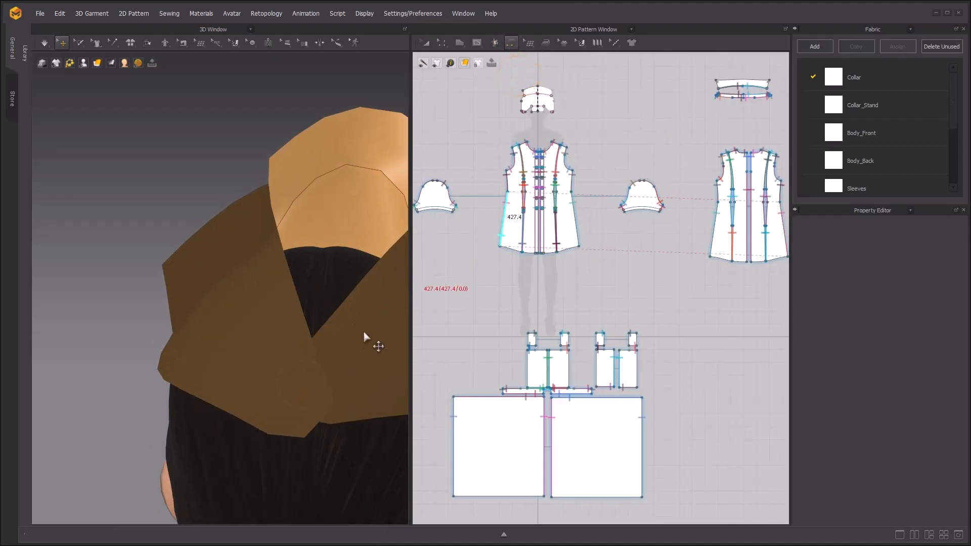
scroll(525, 106, up, 8)
scroll(537, 234, up, 5)
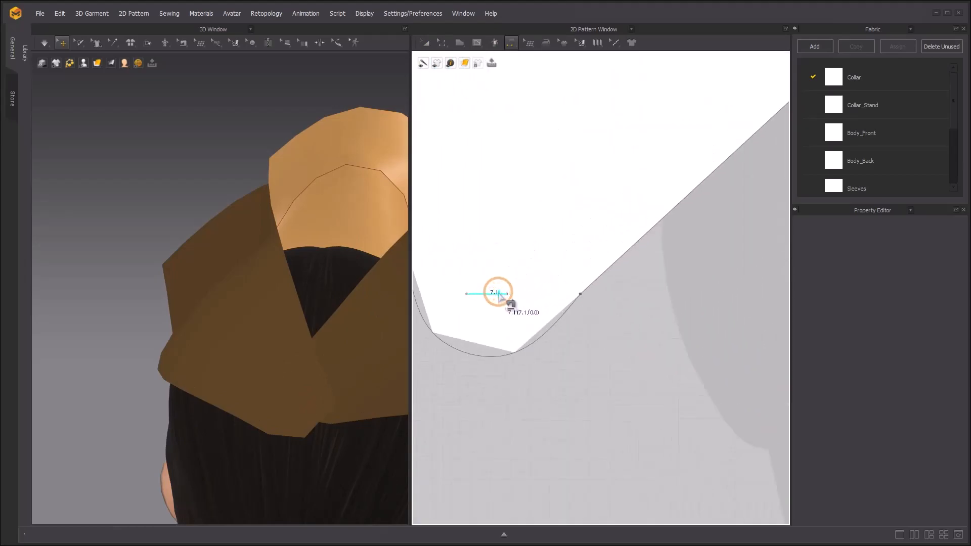
scroll(500, 293, down, 6)
scroll(668, 314, up, 6)
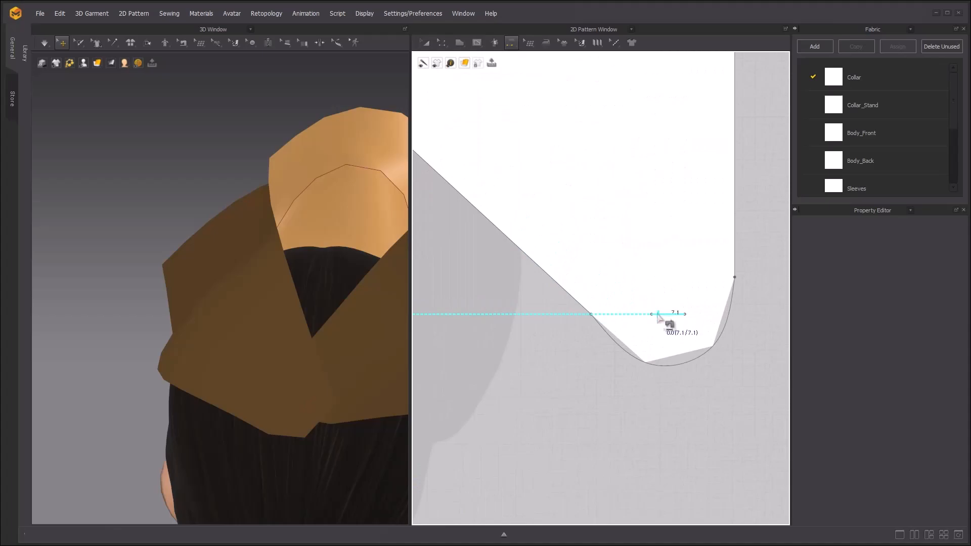
click(657, 314)
- Simulate the hat with its side flaps sewn together at the back, and check the result all around
right_drag(223, 301, 277, 315)
click(279, 348)
key(space)
scroll(329, 324, down, 3)
right_drag(312, 325, 373, 339)
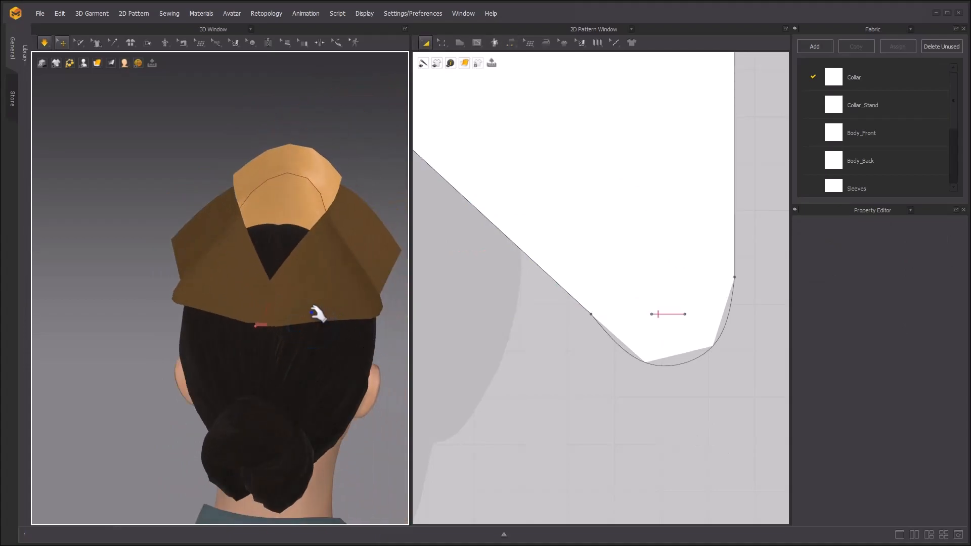
key(space)
scroll(273, 312, down, 3)
right_drag(271, 312, 110, 275)
scroll(253, 307, up, 3)
scroll(255, 310, up, 1)
- Set the hat's particle distance to 10 mm and additional collision thickness to 1.0 mm, and simulate it again
click(281, 336)
click(425, 42)
click(293, 297)
click(931, 373)
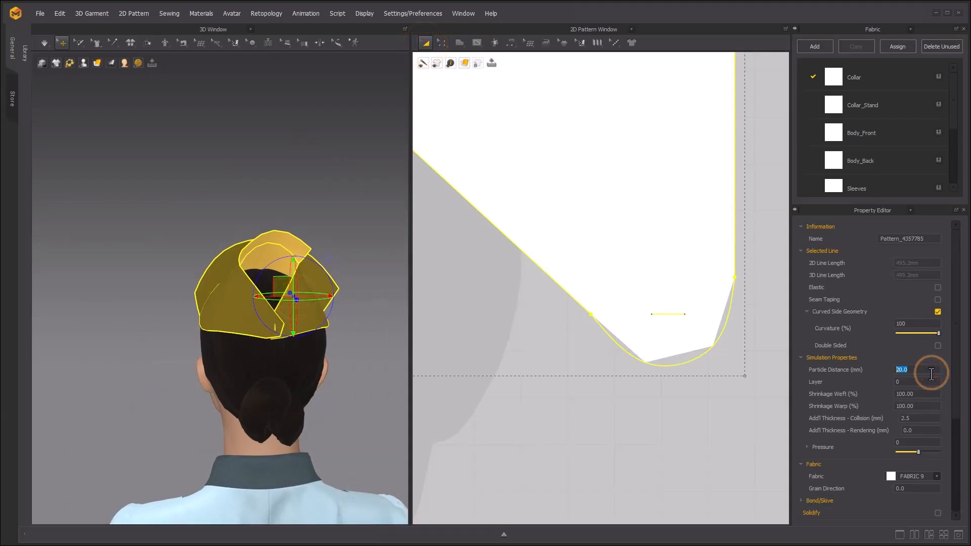
text(10)
key(Return)
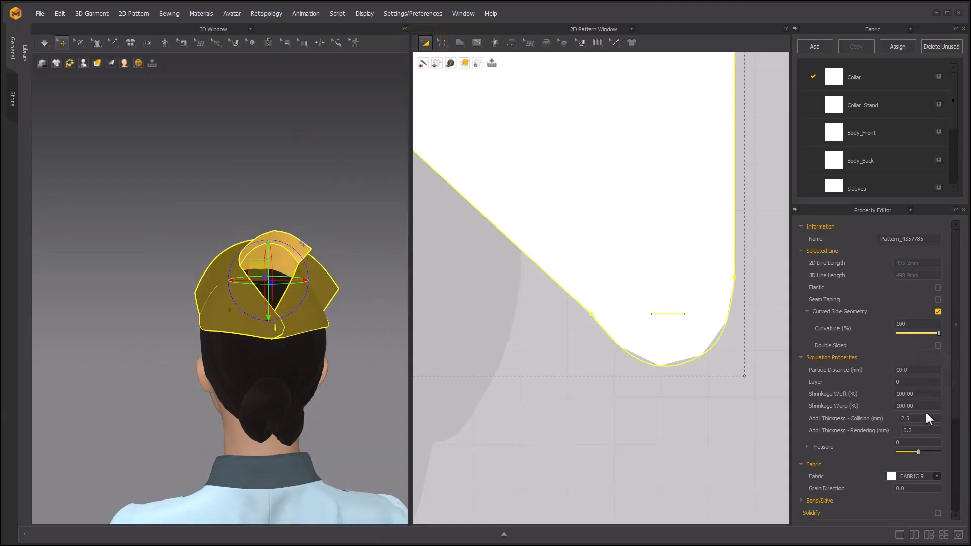
click(322, 179)
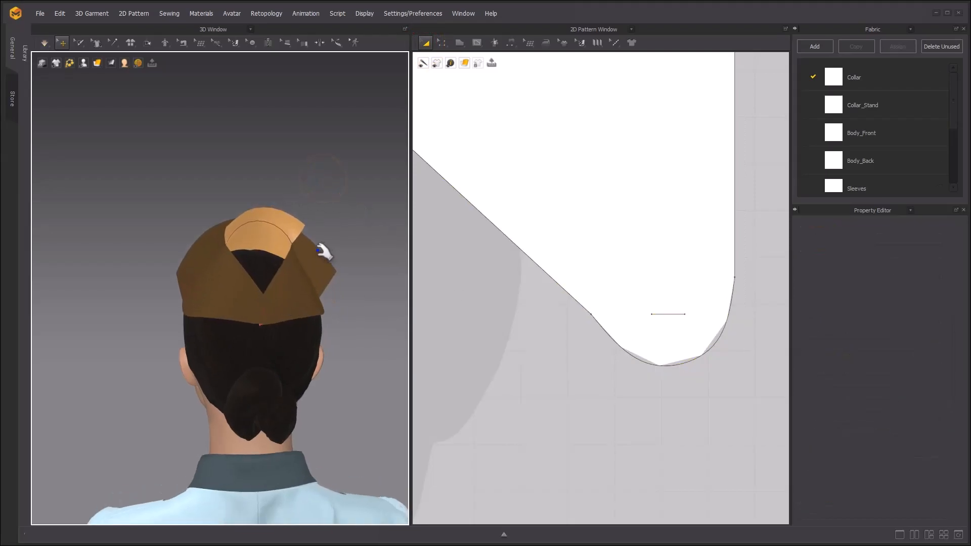
middle_drag(323, 250, 260, 226)
- Fold the hat's centre back flap inward along its curved internal line with Fold Arrangement, to an angle of about 307
click(147, 42)
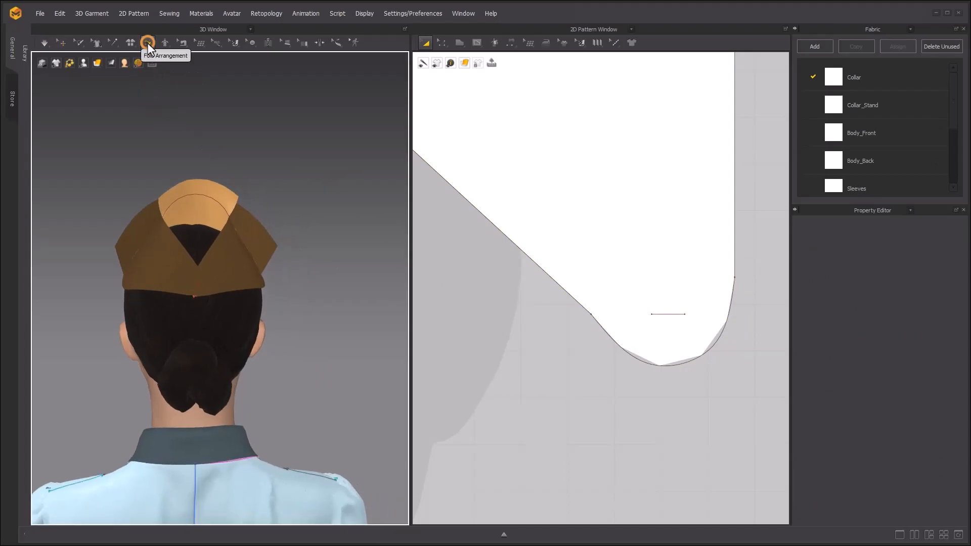
click(188, 198)
mouse_move(153, 206)
right_down()
mouse_move(186, 191)
mouse_move(157, 204)
right_up()
drag(242, 187, 243, 204)
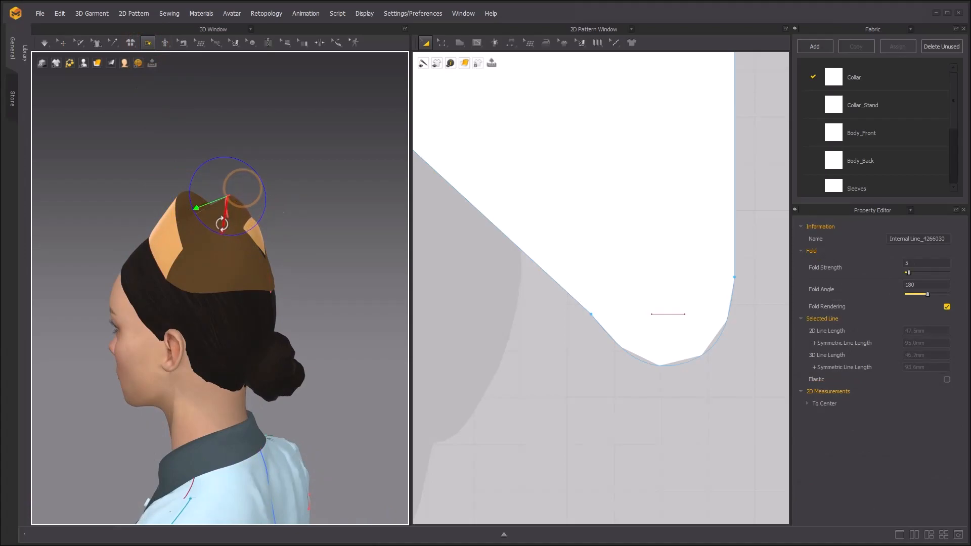
right_drag(275, 191, 183, 193)
scroll(202, 206, up, 3)
- Simulate the hat and tug the folded centre flap into place between the side flaps
key(space)
drag(169, 199, 174, 200)
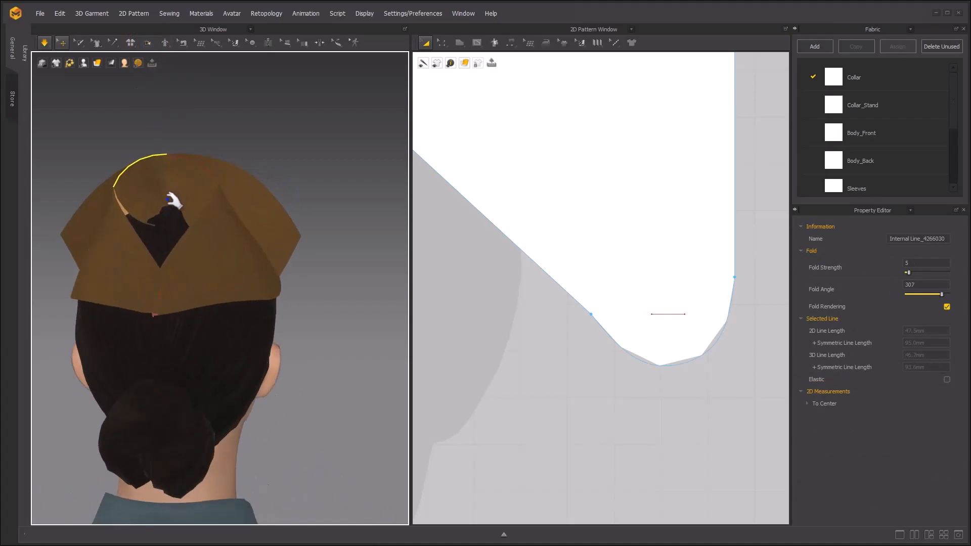
click(150, 221)
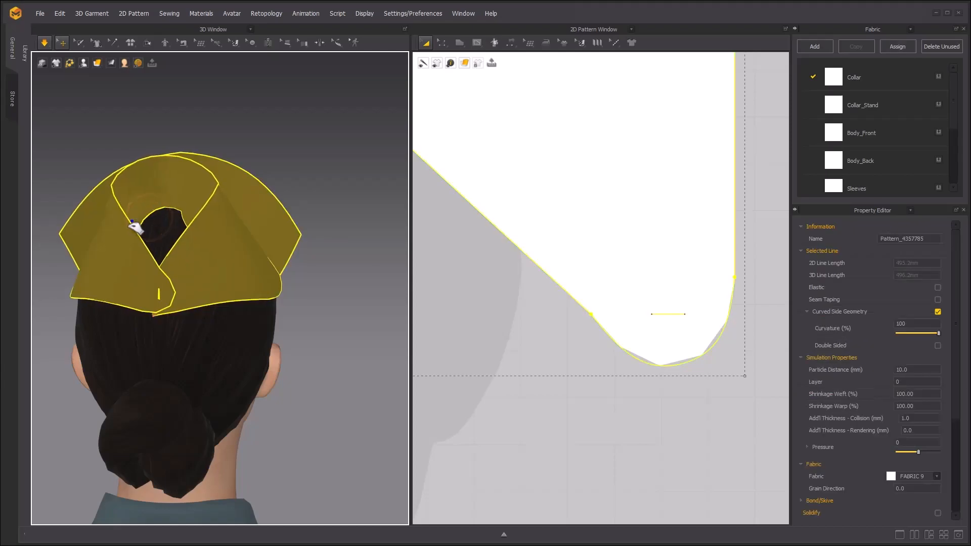
right_drag(181, 199, 198, 217)
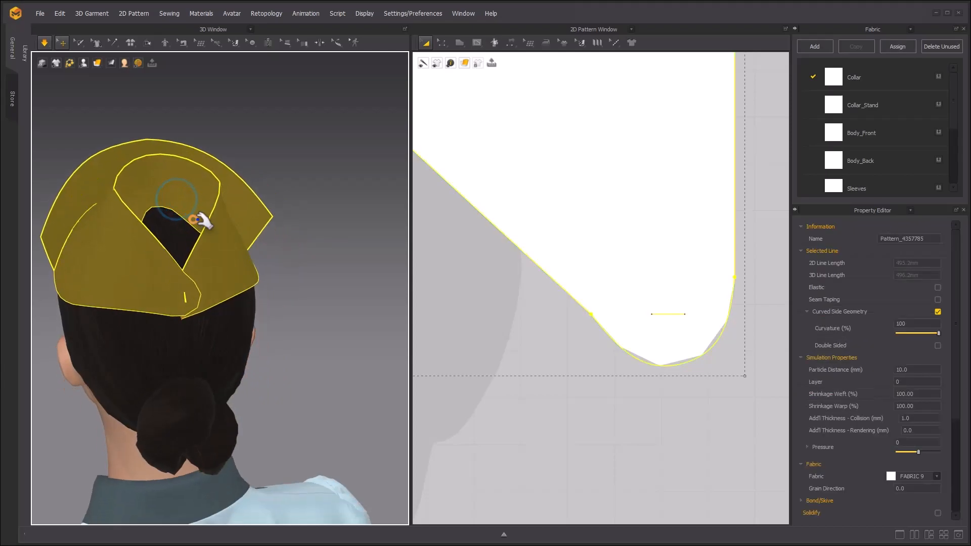
drag(210, 217, 212, 212)
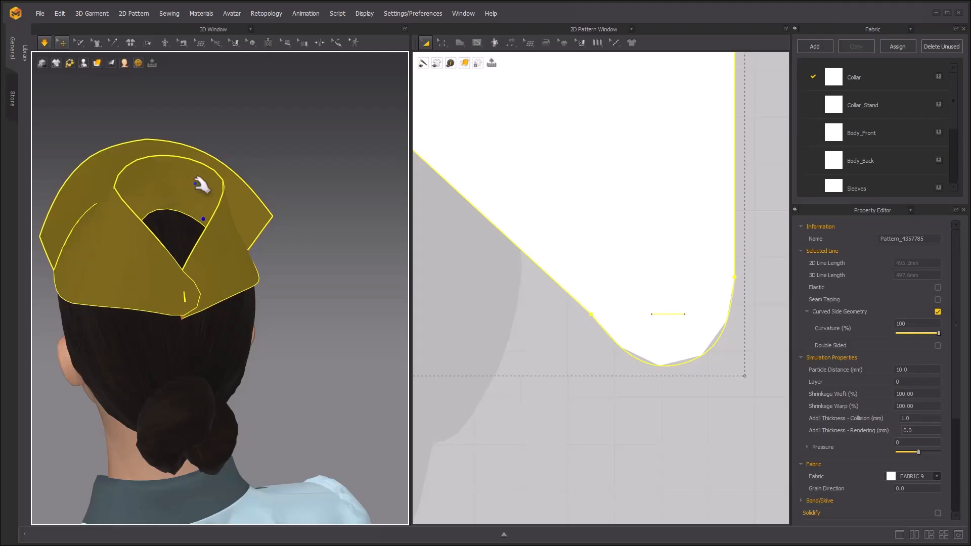
click(296, 119)
scroll(234, 173, down, 3)
right_drag(236, 175, 273, 197)
scroll(226, 200, down, 4)
right_drag(164, 202, 390, 190)
scroll(269, 223, up, 5)
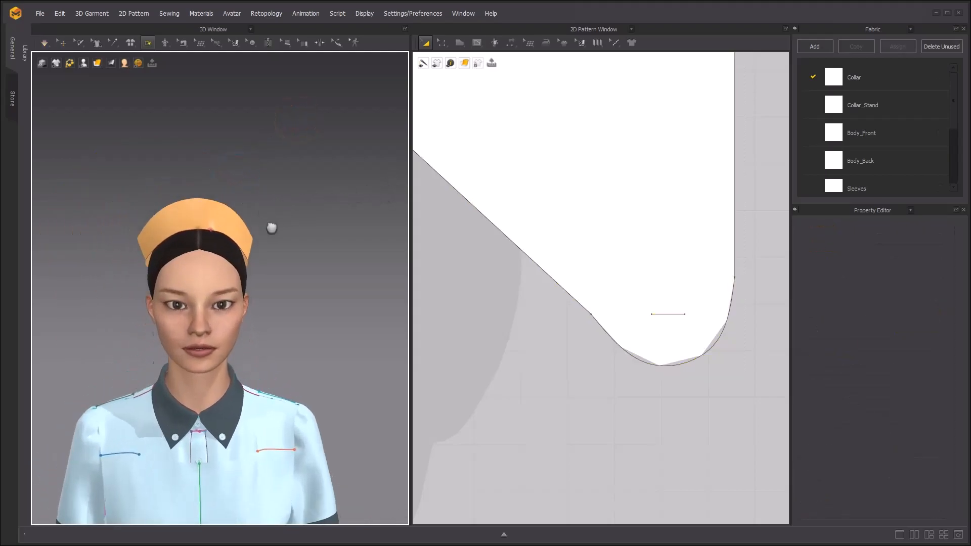
- Pin the nurse hat near its upper fold and attach that pin to the avatar
scroll(227, 217, up, 1)
click(64, 43)
click(289, 118)
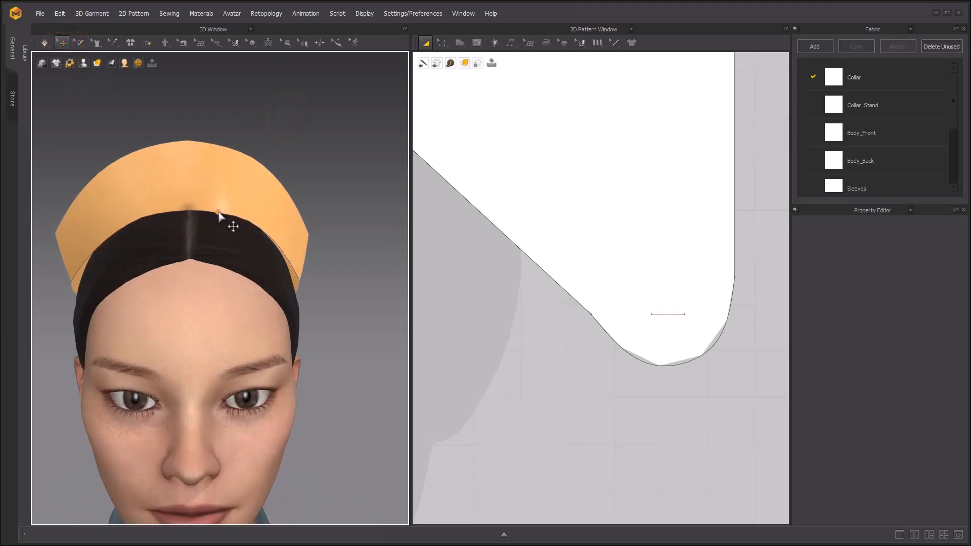
right_drag(263, 192, 73, 229)
scroll(210, 210, up, 4)
right_drag(240, 241, 240, 219)
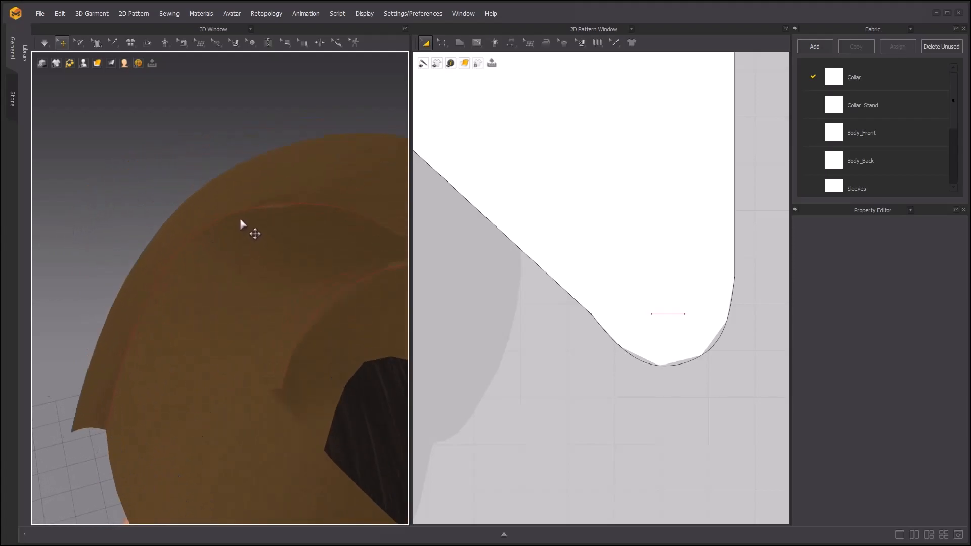
right_click(239, 220)
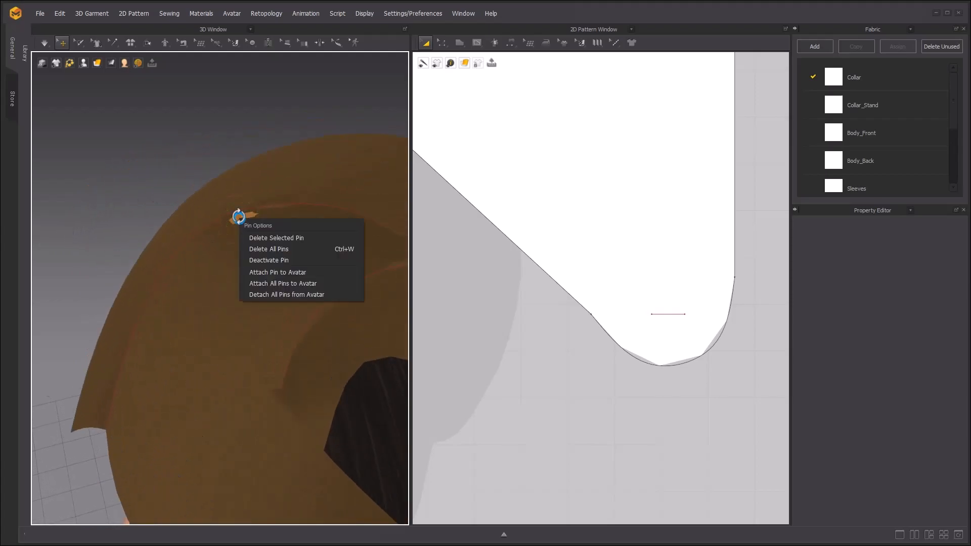
click(283, 272)
- Attach a pin at the hat's lower centre back edge to the avatar and simulate the hat
right_drag(261, 223, 269, 253)
scroll(268, 253, up, 6)
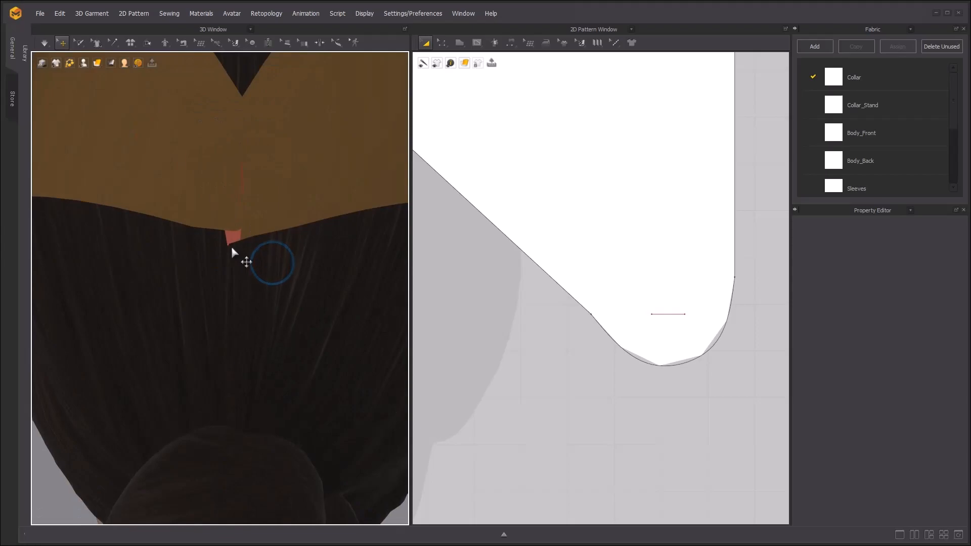
right_click(233, 238)
click(303, 305)
scroll(280, 296, down, 5)
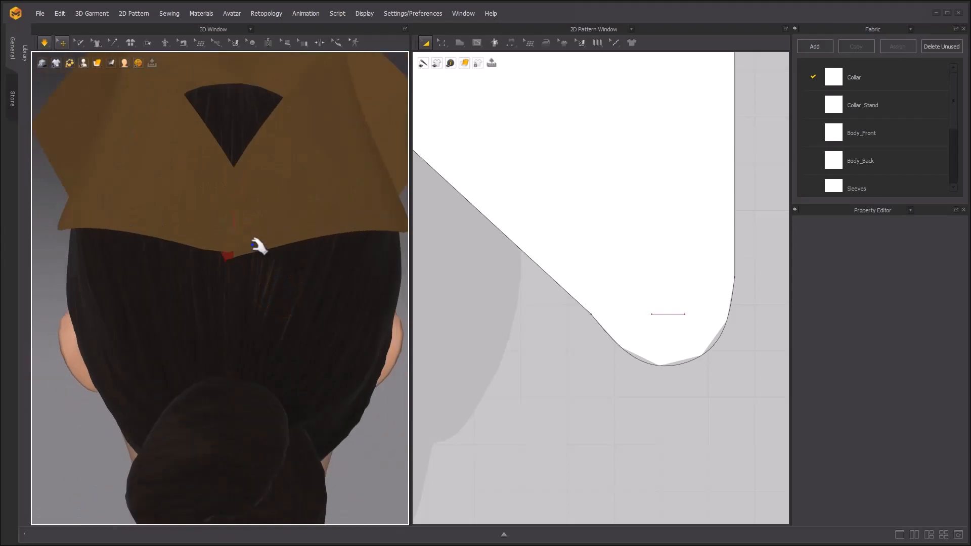
scroll(263, 238, down, 5)
right_drag(262, 245, 451, 238)
scroll(306, 241, up, 5)
scroll(307, 241, down, 5)
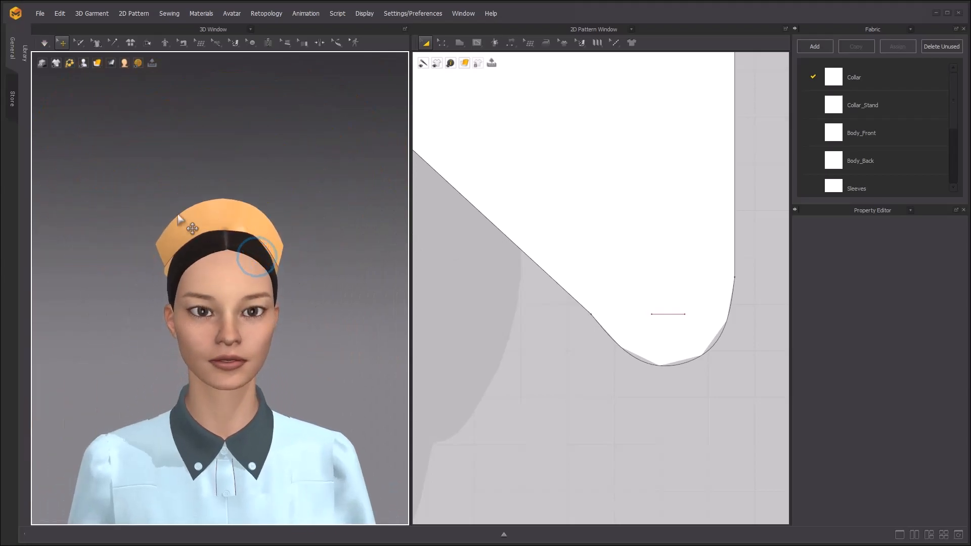
scroll(210, 179, down, 3)
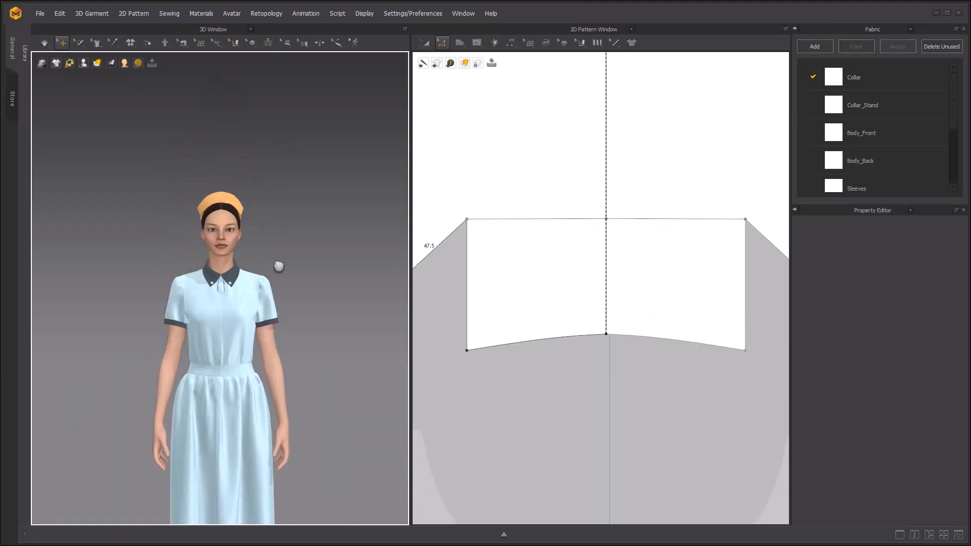
- Pin the hat at the side corners of its folded brim, attach these pins to the avatar, and simulate
scroll(243, 223, up, 8)
right_drag(277, 267, 281, 166)
scroll(293, 217, down, 3)
right_click(296, 213)
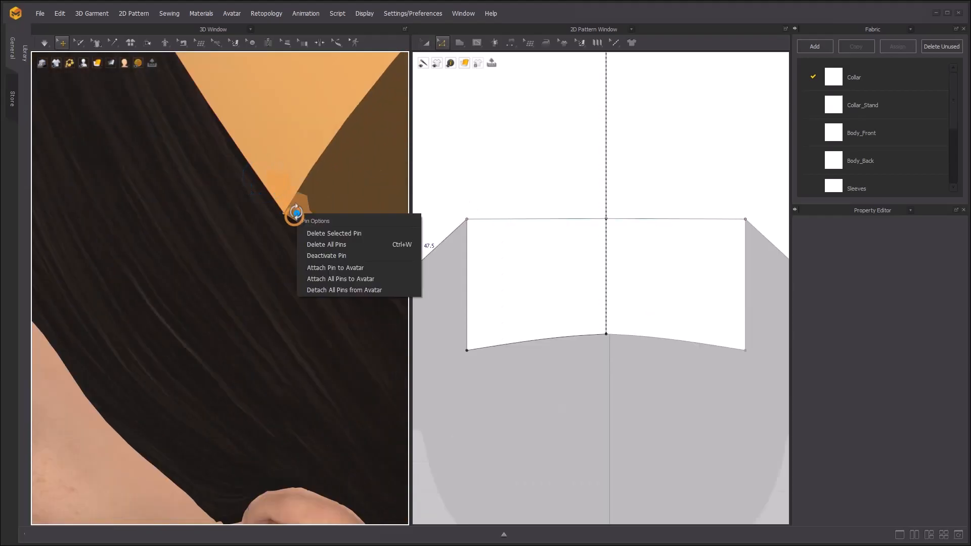
click(309, 269)
right_drag(299, 250, 281, 216)
right_drag(277, 250, 260, 238)
key(space)
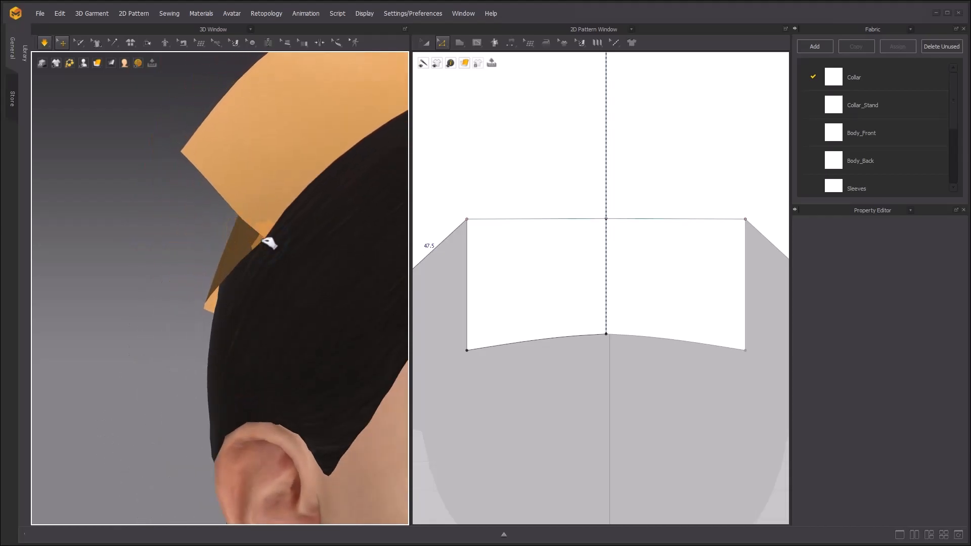
right_click(272, 236)
click(290, 286)
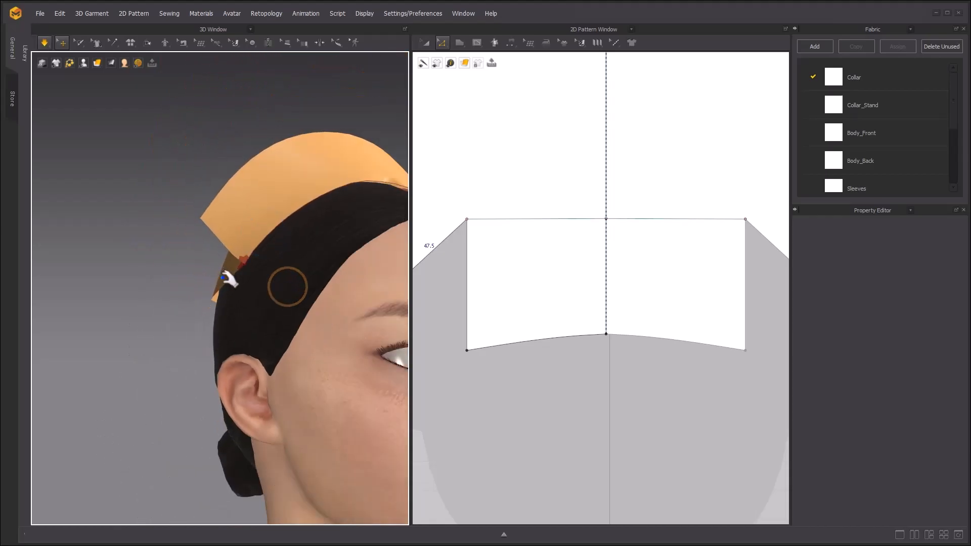
- Tug the hat's lower side edge downward at the back while the simulation runs
right_drag(222, 278, 390, 300)
drag(235, 277, 242, 305)
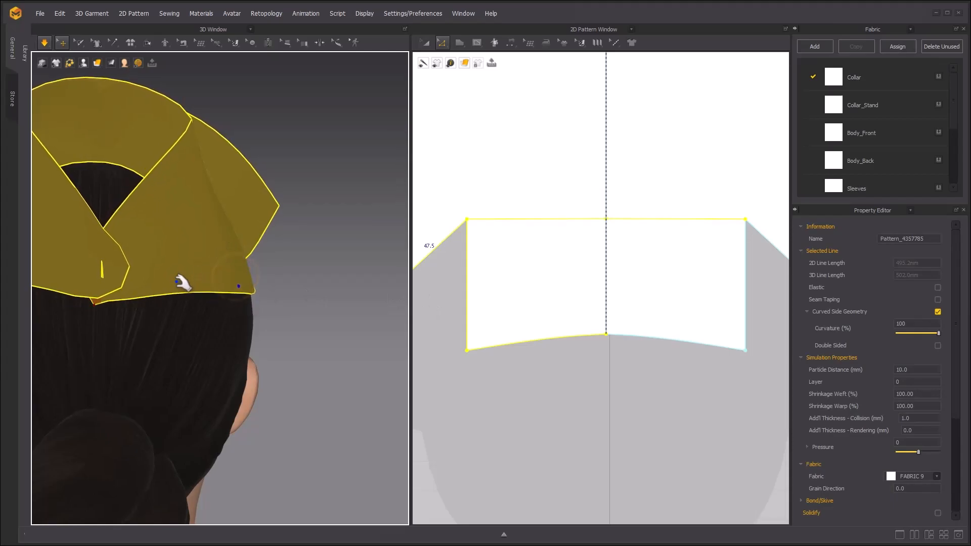
right_drag(176, 282, 208, 243)
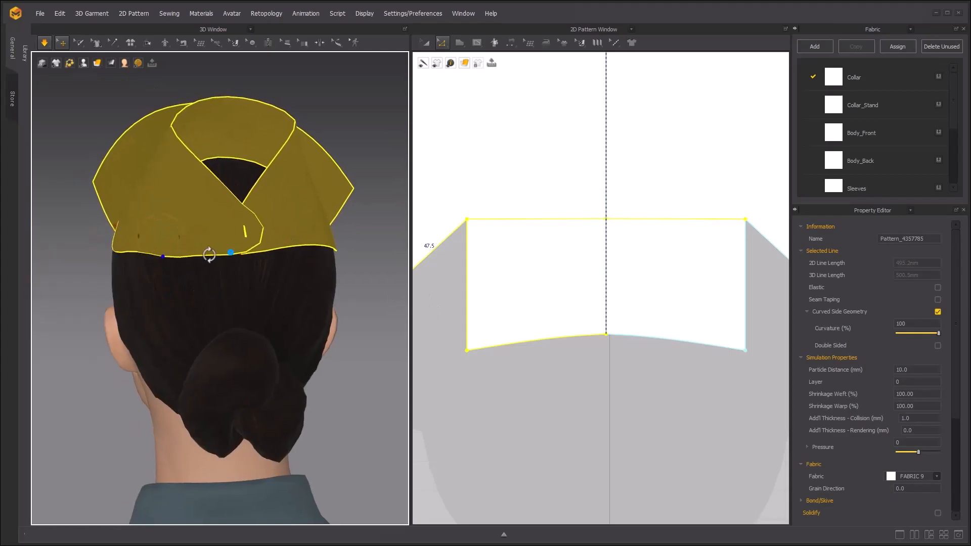
scroll(218, 251, up, 2)
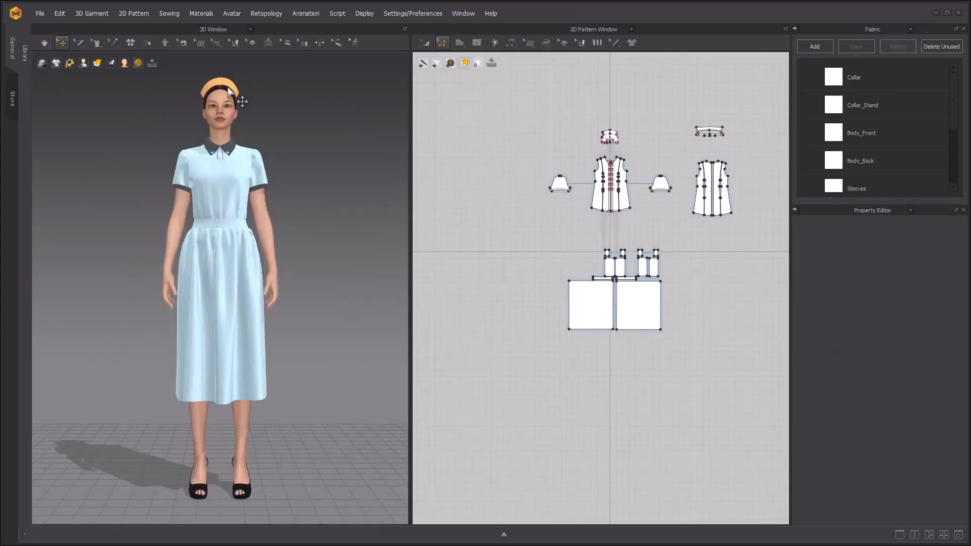
- Unstrengthen the hat pattern and simulate it, checking its shape from the side and back
right_drag(232, 199, 206, 213)
right_click(219, 150)
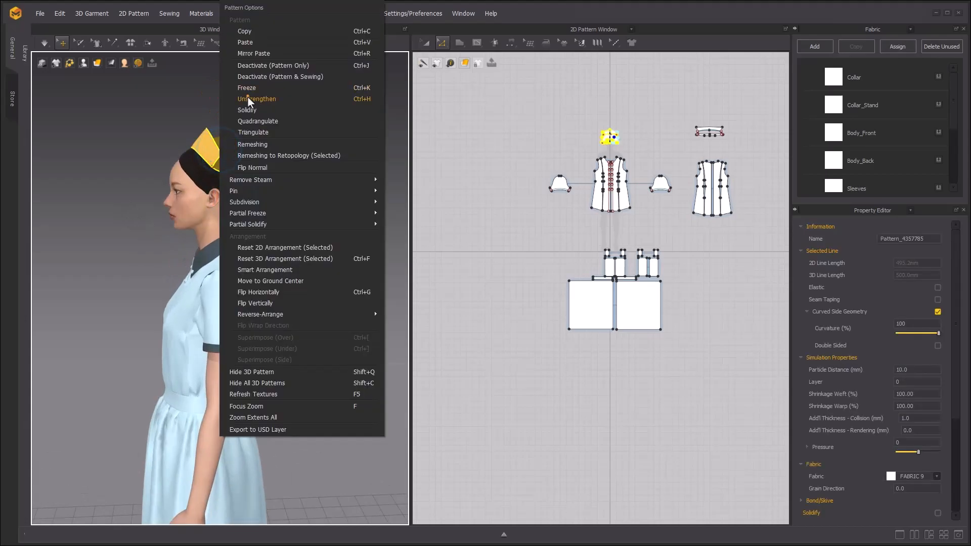
click(249, 99)
scroll(257, 207, up, 3)
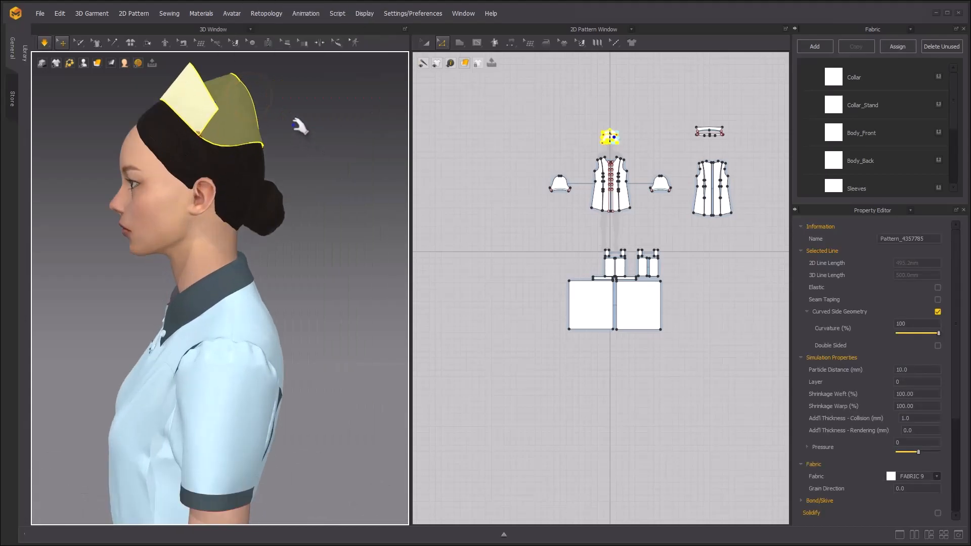
right_drag(299, 126, 177, 137)
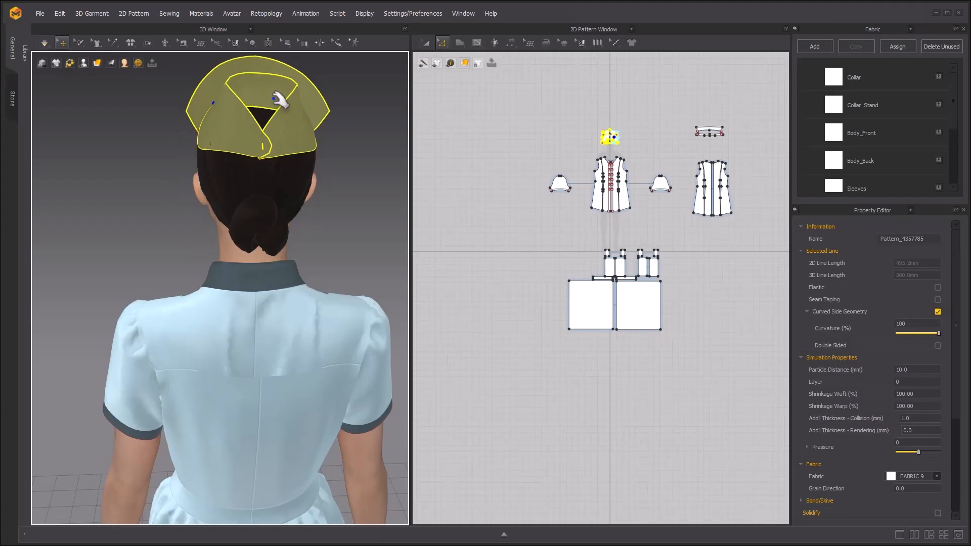
- Examine the physical properties of the hat's fabric, FABRIC 9, and the hat on the avatar
scroll(861, 132, down, 4)
click(855, 180)
scroll(880, 405, down, 3)
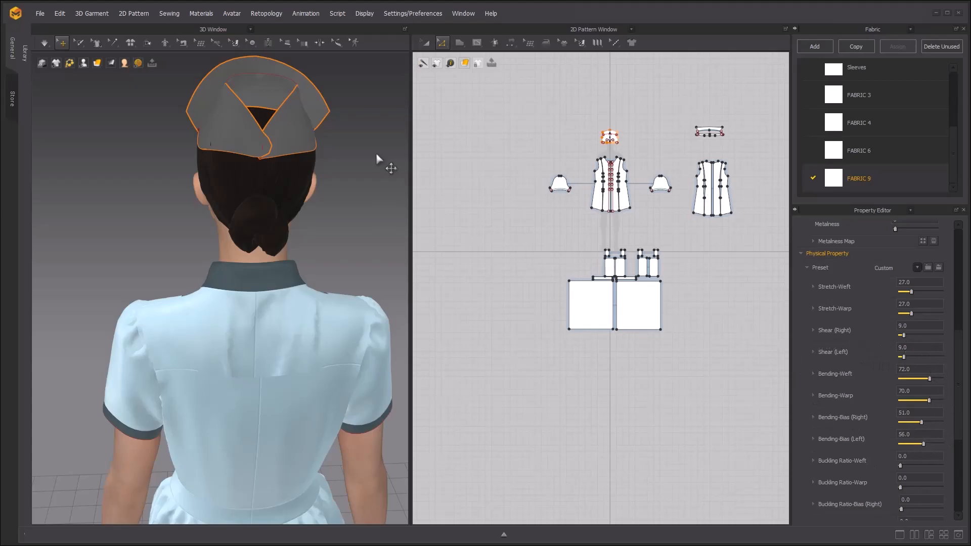
scroll(376, 161, down, 2)
right_drag(242, 201, 480, 175)
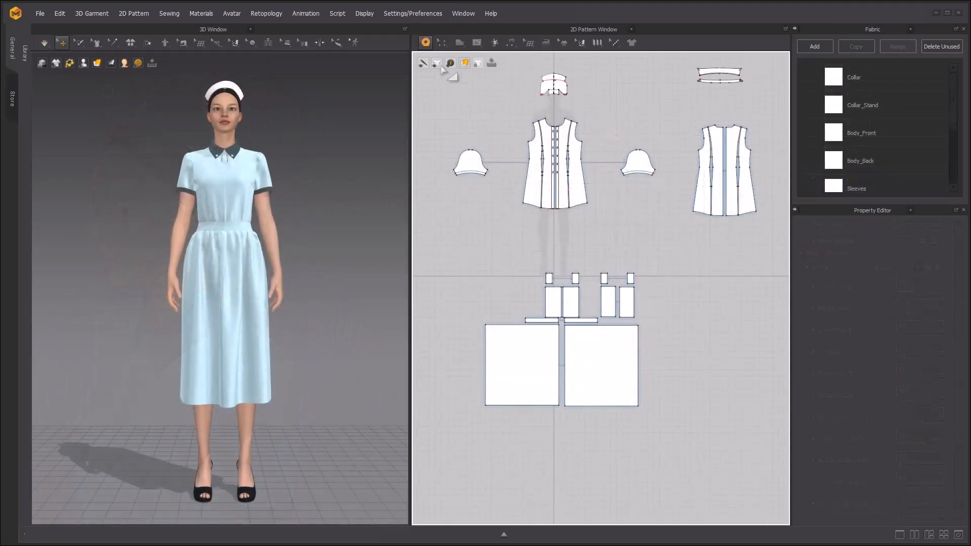
- Unfreeze the shirt's front, back, sleeve, collar and collar stand patterns
drag(450, 142, 776, 237)
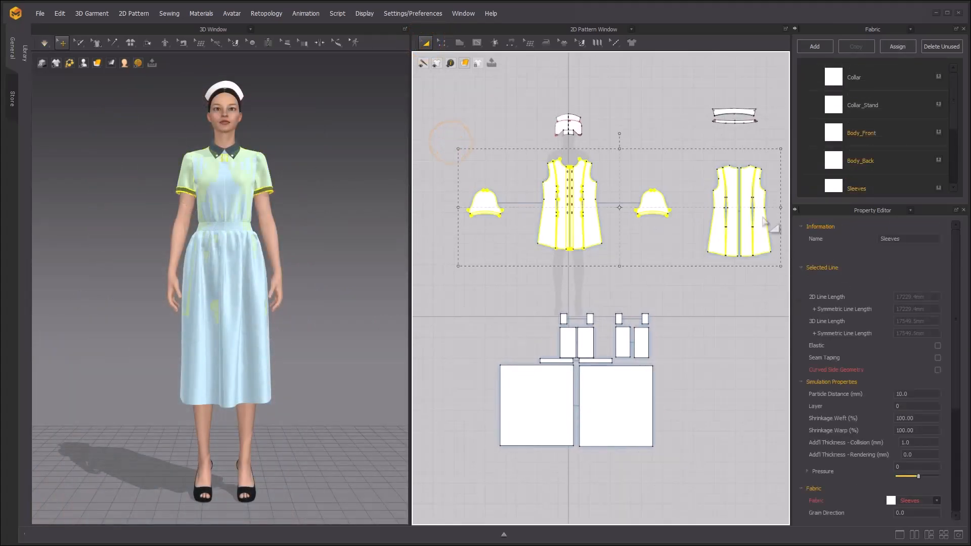
shift+drag(674, 78, 798, 159)
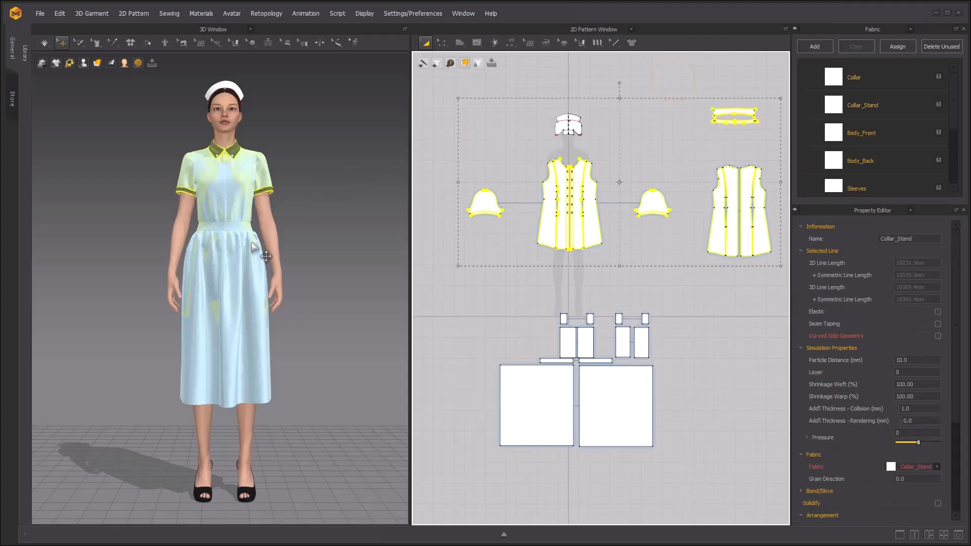
key(ctrl+j)
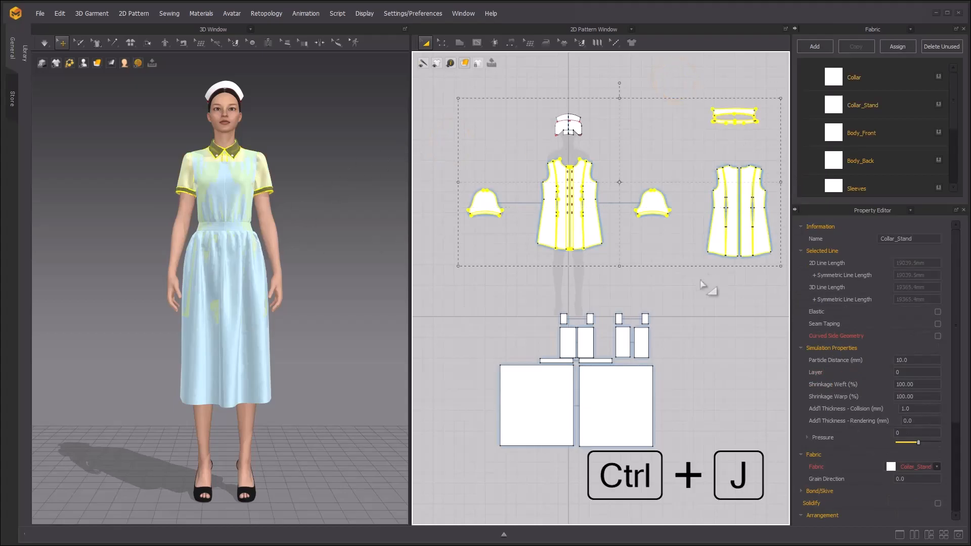
click(505, 286)
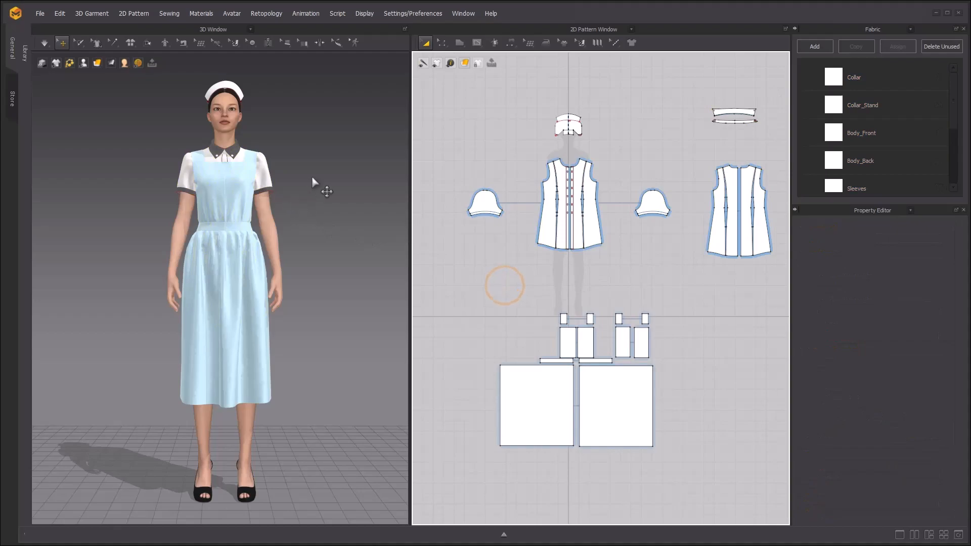
- Show the garment with the Thick Textured Surface style and view it at a three-quarter angle
right_drag(323, 171, 297, 202)
scroll(300, 212, up, 4)
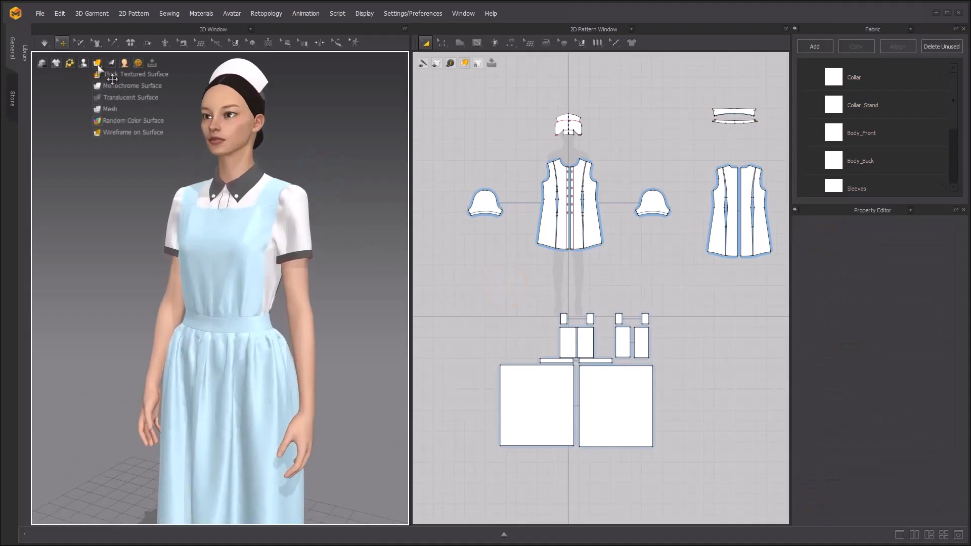
click(96, 76)
middle_drag(285, 175, 244, 218)
right_drag(237, 219, 247, 216)
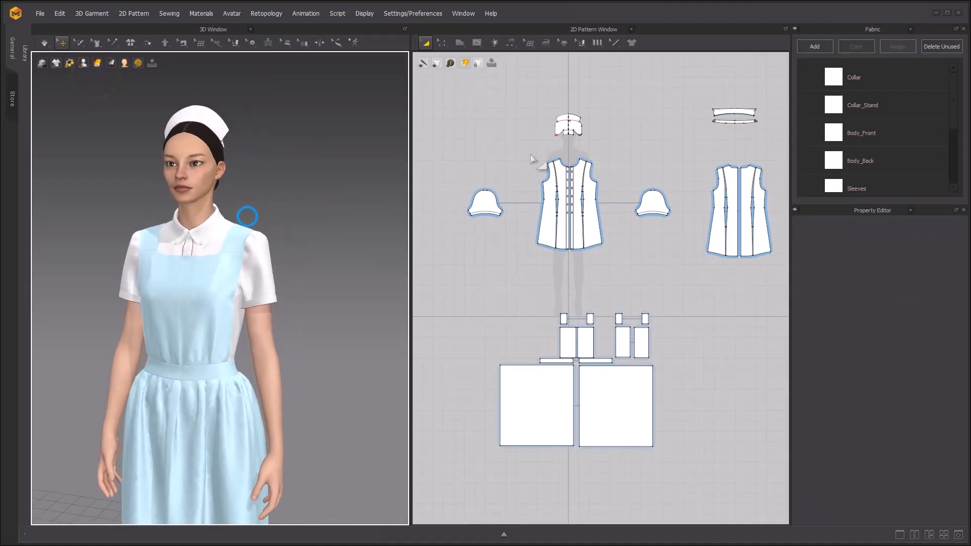
- Assign one new shared fabric to all of the shirt's body, sleeve and collar patterns
click(488, 112)
drag(451, 150, 820, 299)
shift+drag(700, 88, 774, 147)
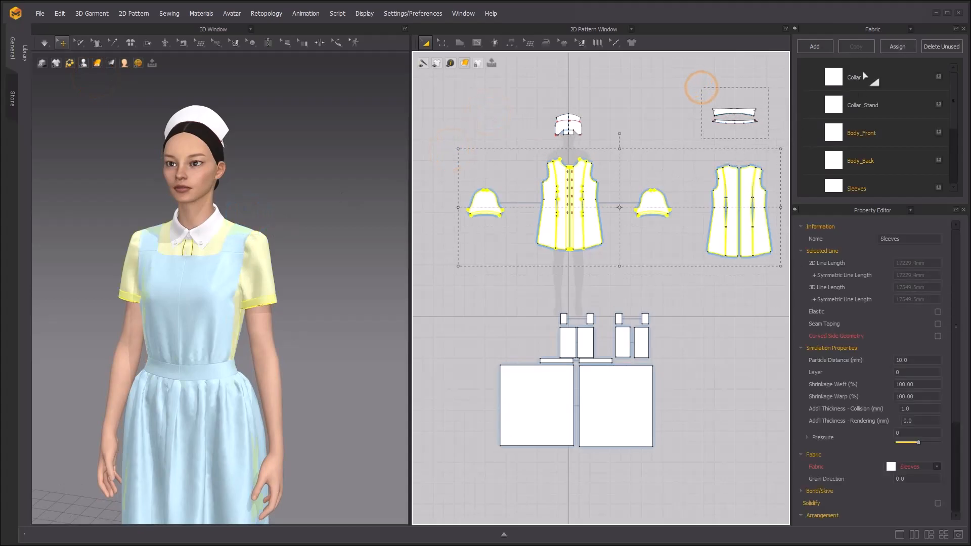
click(905, 47)
scroll(867, 149, down, 5)
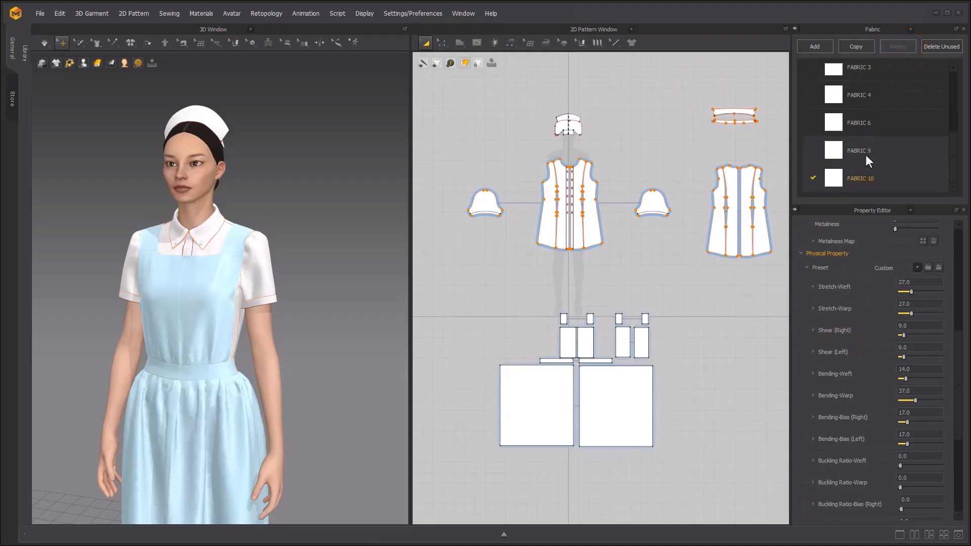
- Apply the Cotton_Twill physical property preset to the shirt's new fabric
click(917, 267)
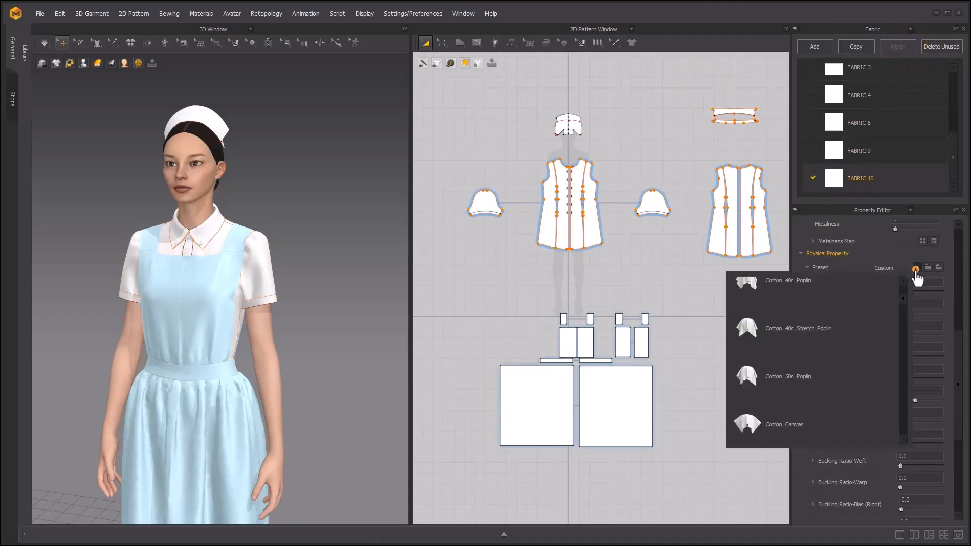
scroll(819, 362, down, 2)
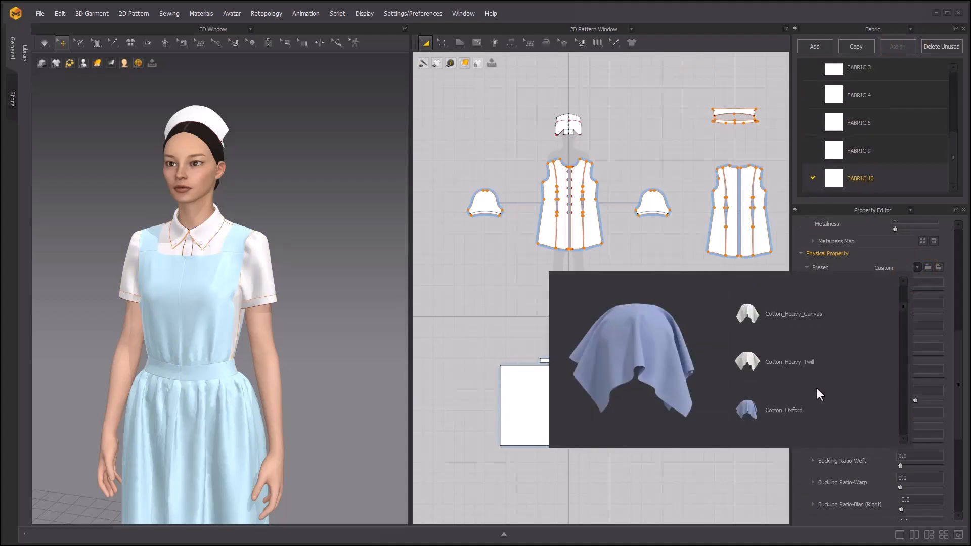
scroll(812, 370, down, 5)
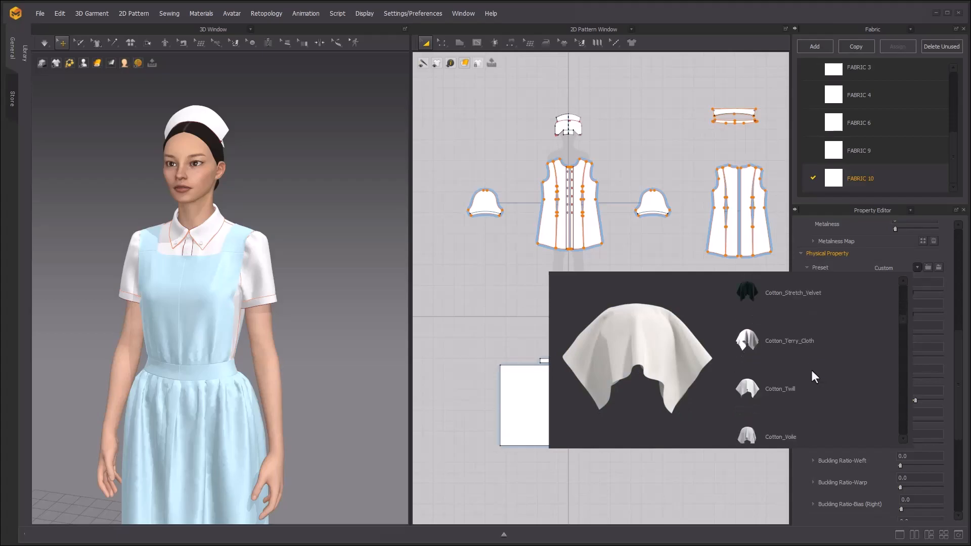
click(781, 389)
click(605, 277)
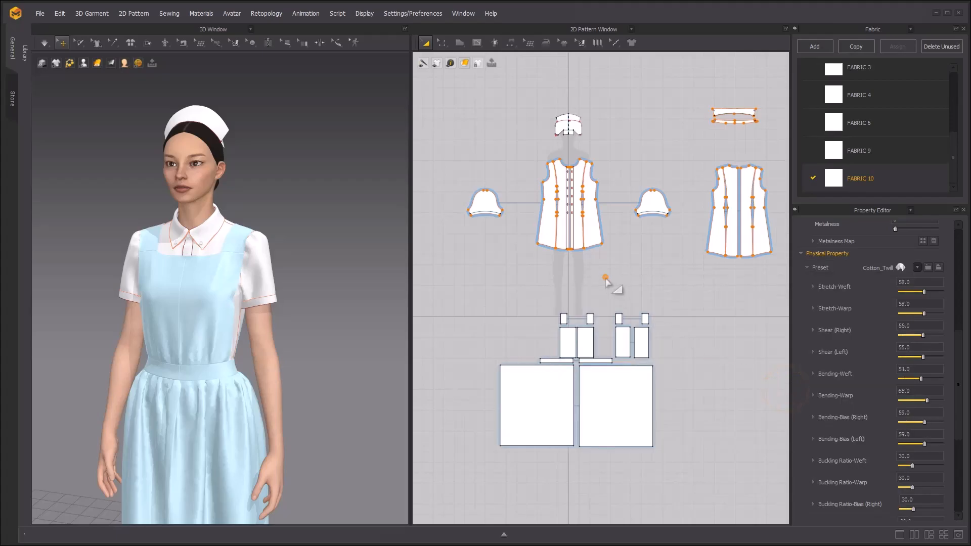
- Simulate the shirt with its new fabric and check the collar and puff sleeve up close
scroll(268, 205, up, 2)
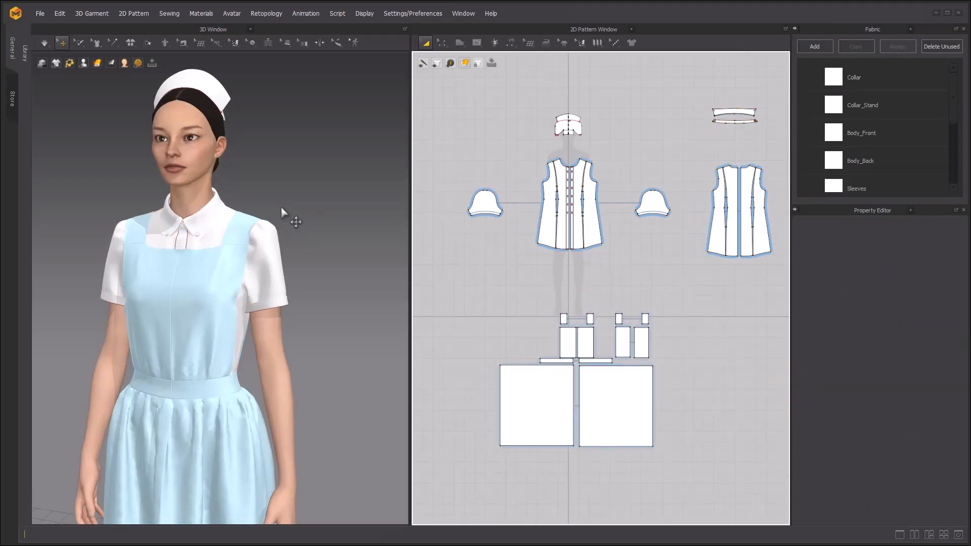
key(space)
key(space)
right_drag(297, 235, 278, 221)
scroll(281, 222, up, 4)
middle_drag(278, 221, 278, 181)
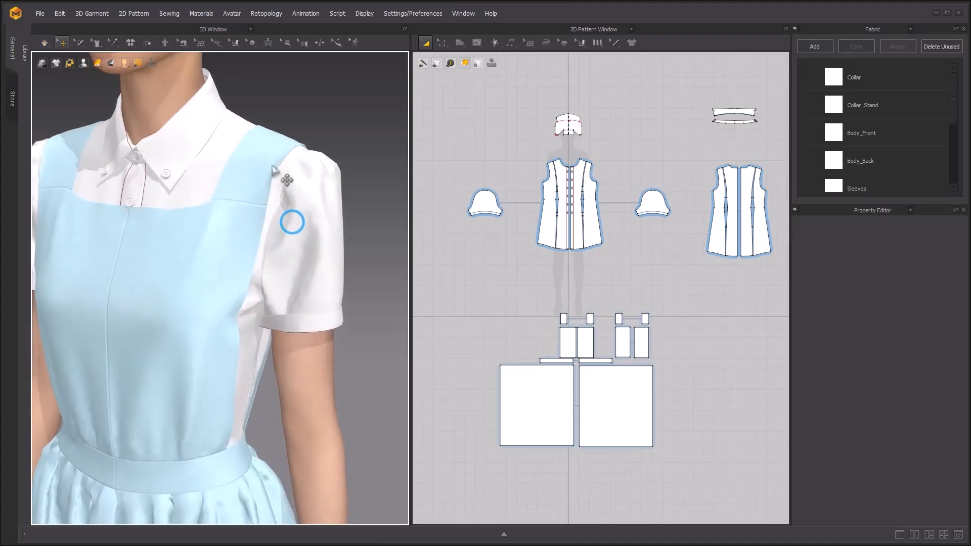
- Enable seam taping on the armhole edges of the shirt's outer front panels and simulate the result
click(278, 179)
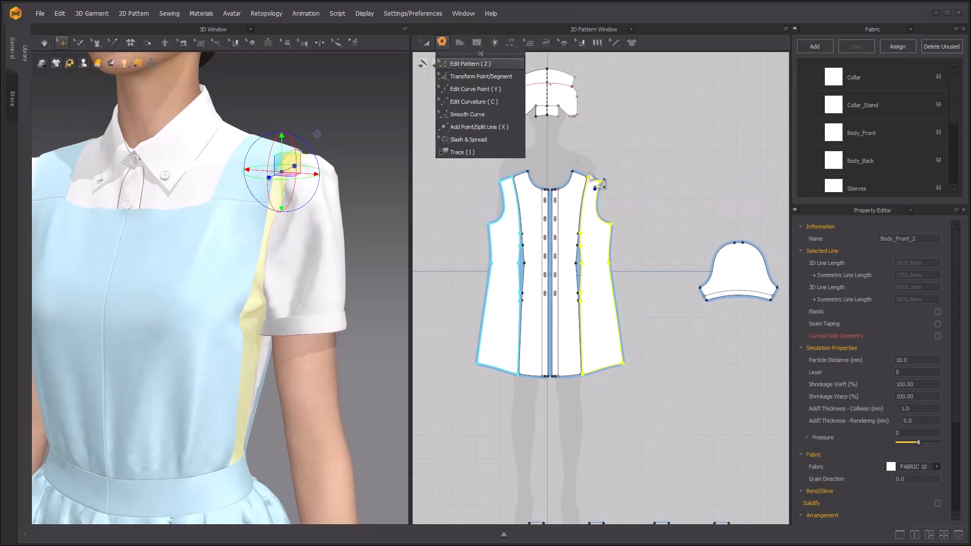
click(617, 195)
click(609, 209)
scroll(597, 199, up, 5)
drag(628, 140, 691, 287)
click(937, 324)
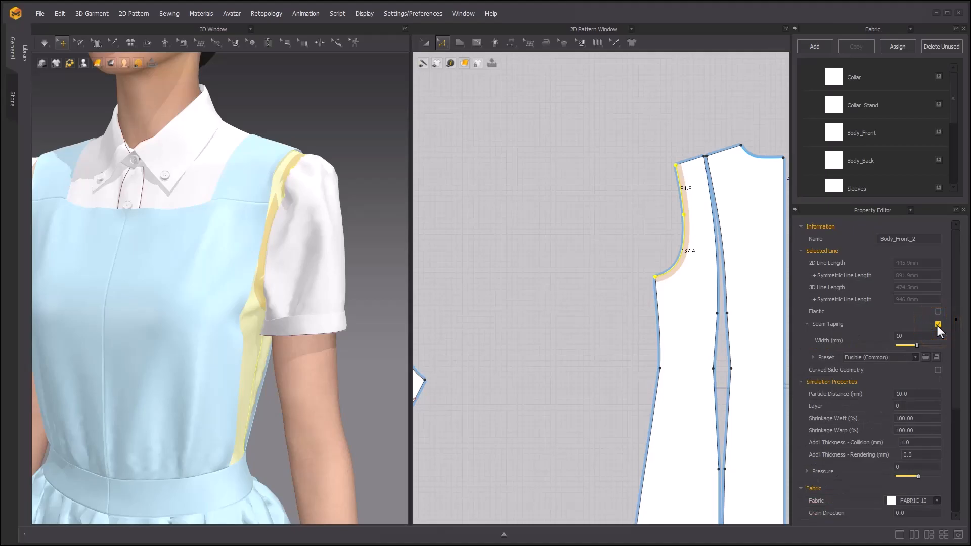
click(325, 120)
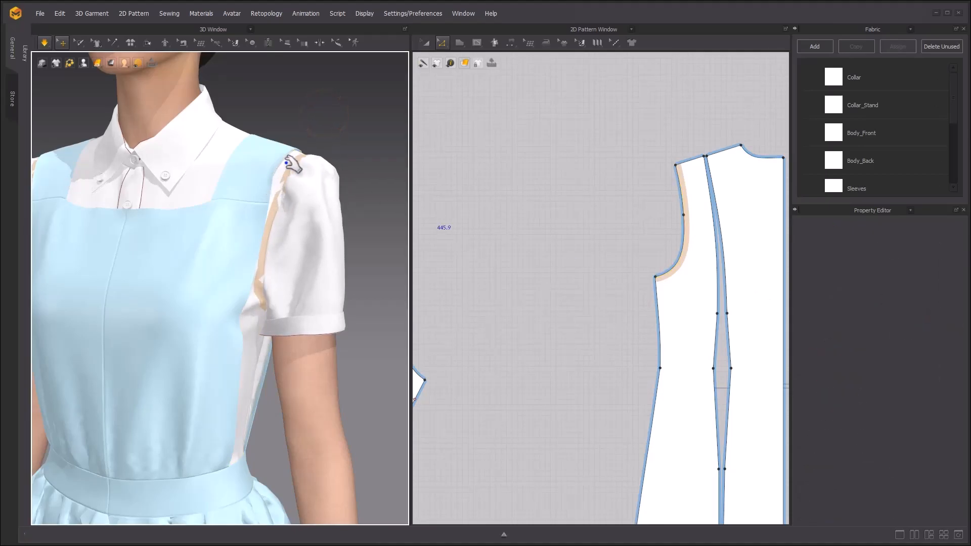
- Stop the simulation and unfreeze all of the apron's bib, strap, waistband and skirt patterns
key(space)
scroll(281, 183, down, 3)
right_drag(283, 191, 312, 200)
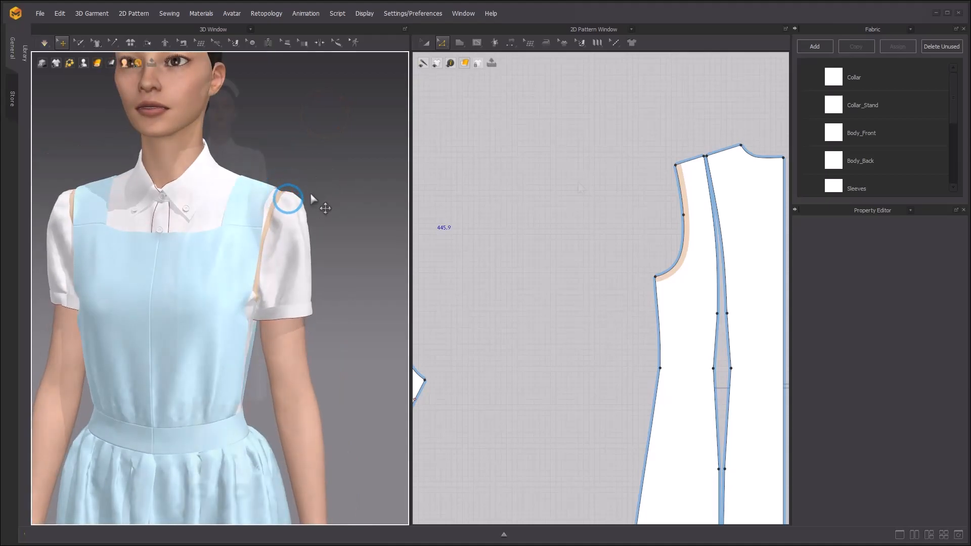
key(2)
scroll(579, 192, down, 8)
right_drag(557, 245, 627, 169)
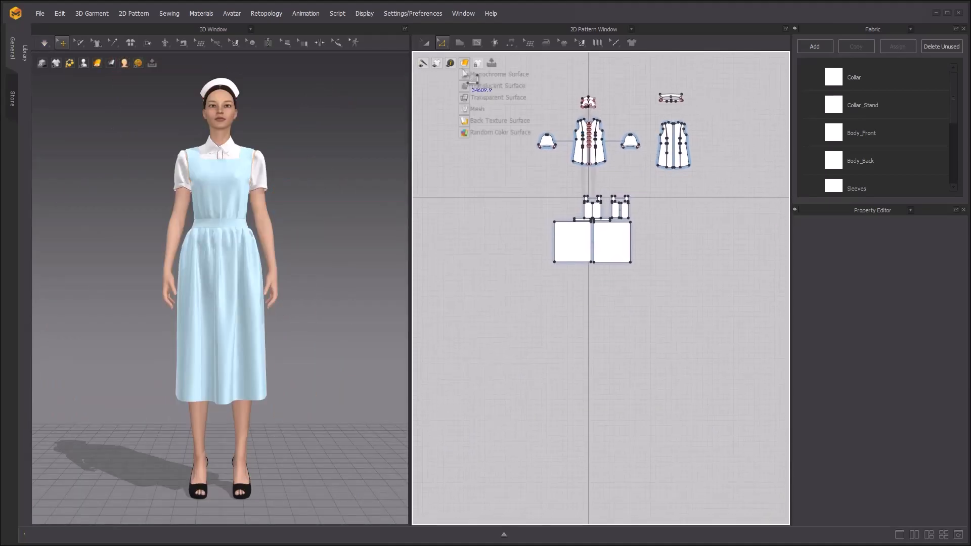
click(425, 43)
drag(519, 179, 678, 319)
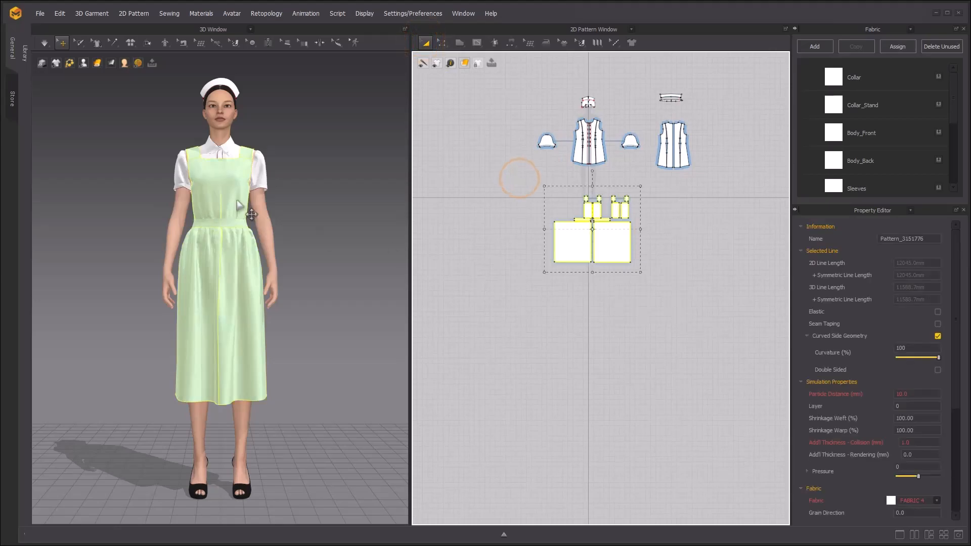
right_click(222, 178)
click(248, 77)
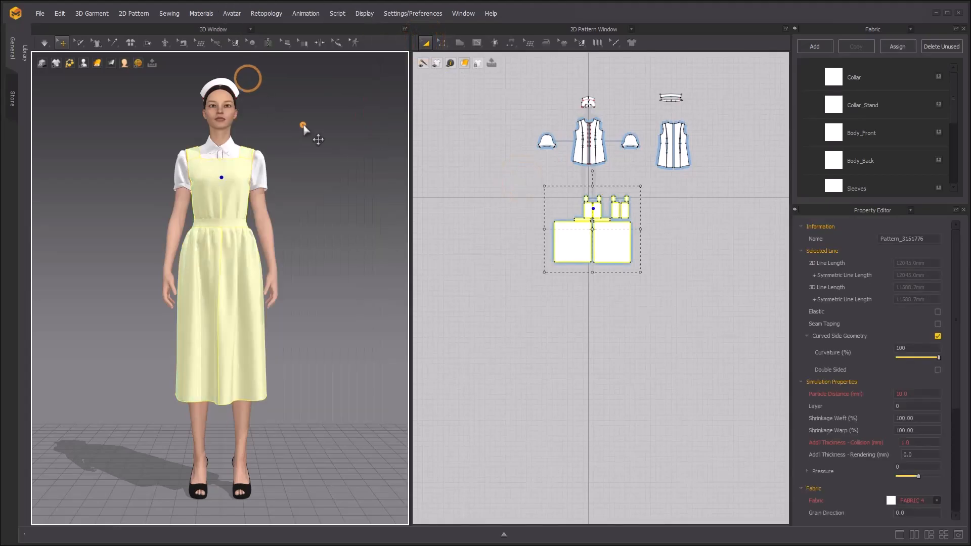
click(303, 123)
- Merge the apron's two front bib panels into one pattern along their centre edge
scroll(307, 218, up, 5)
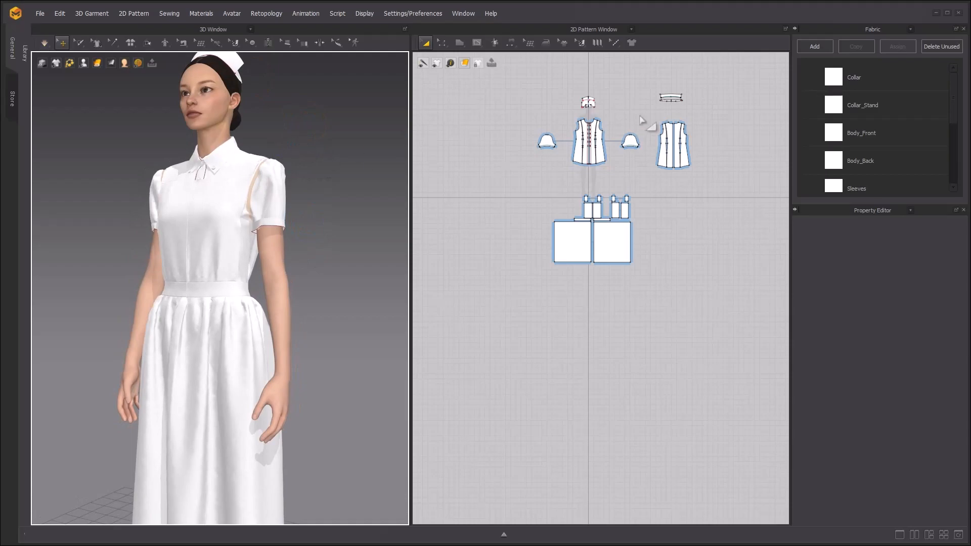
scroll(613, 177, up, 8)
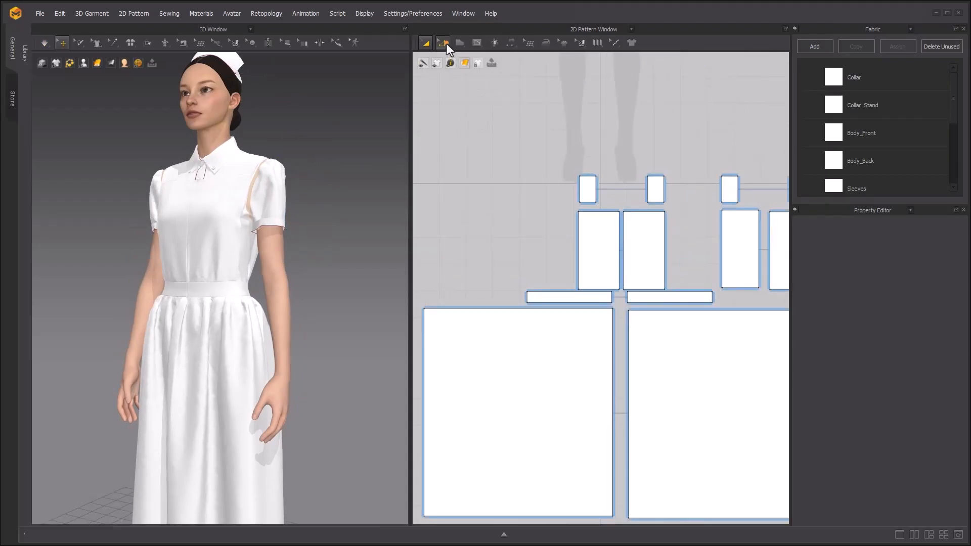
click(444, 43)
click(566, 218)
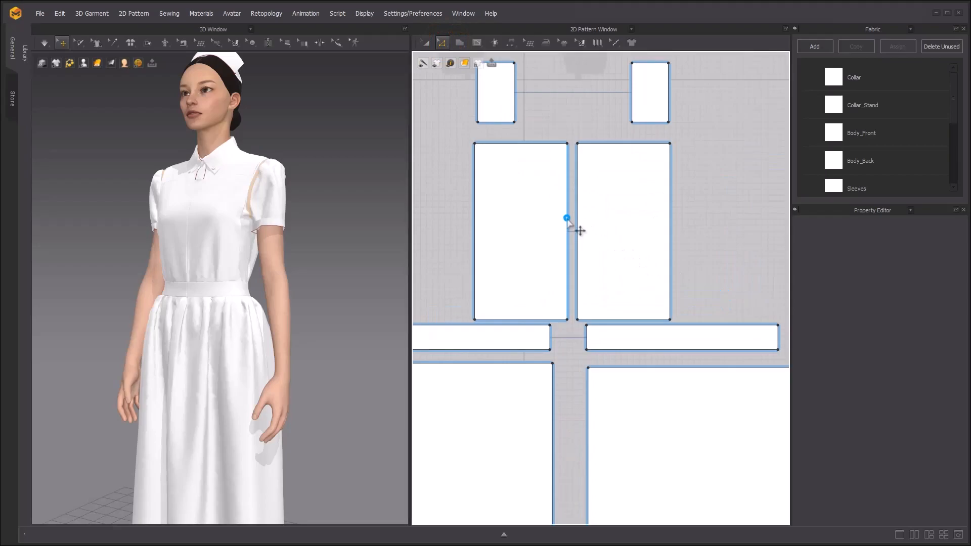
right_click(567, 218)
click(586, 351)
- Merge the apron's two back bib panels into one pattern along their centre edge
scroll(590, 342, down, 4)
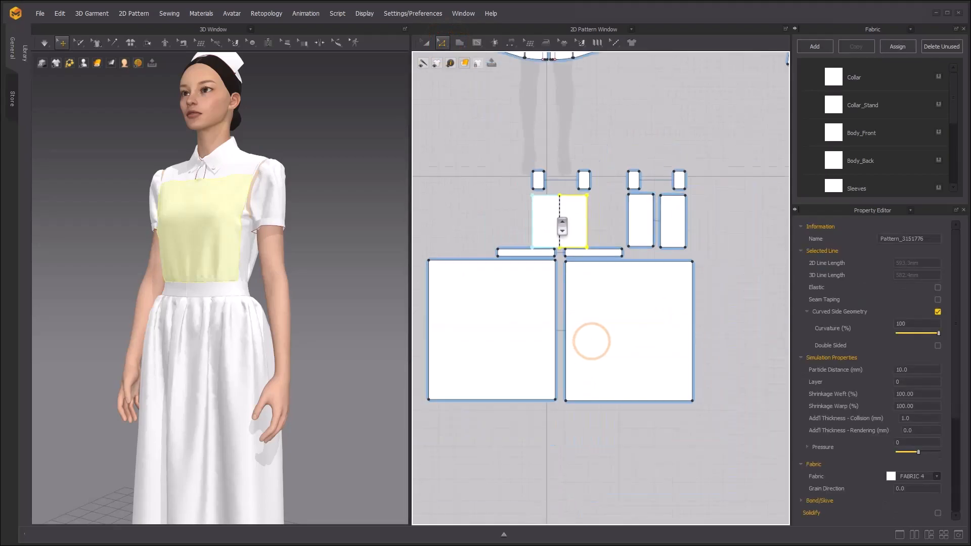
scroll(657, 218, up, 3)
right_click(649, 213)
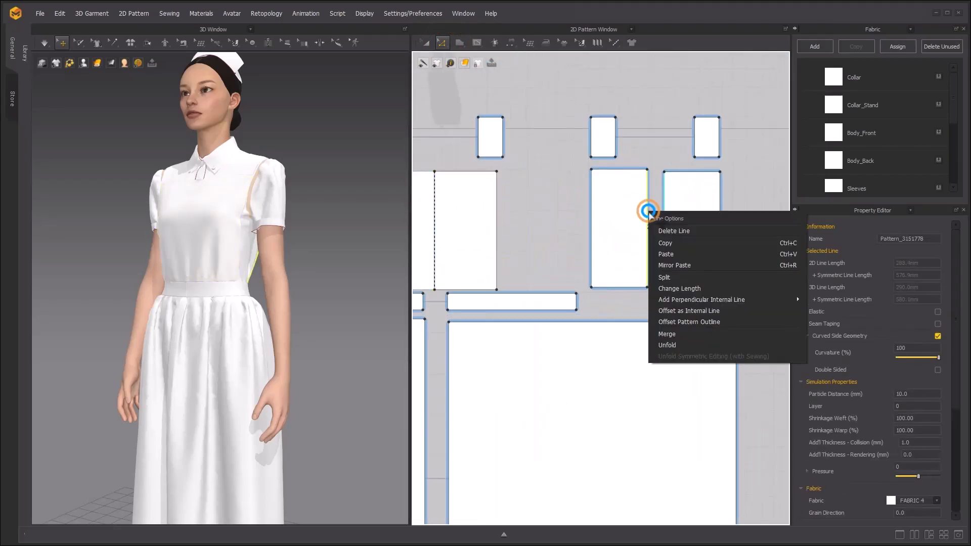
click(670, 338)
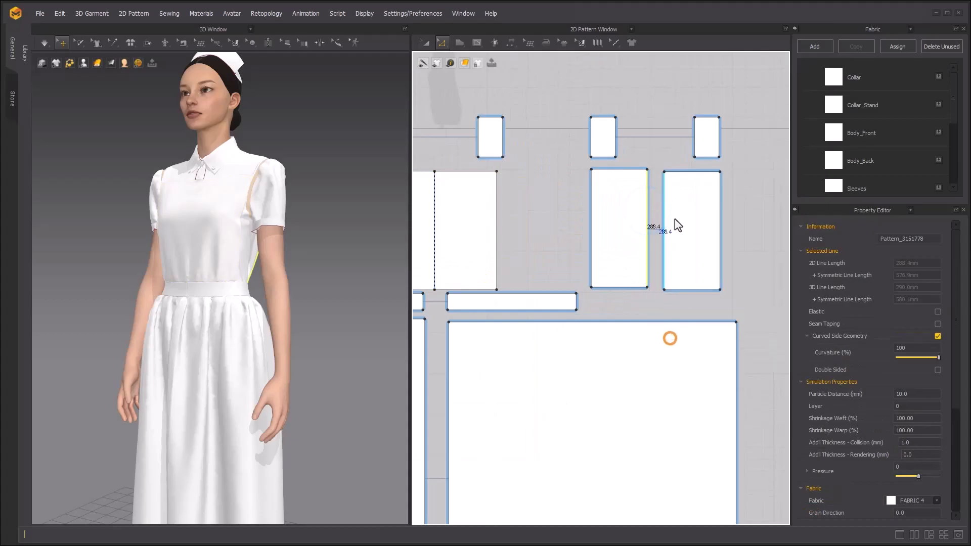
click(660, 96)
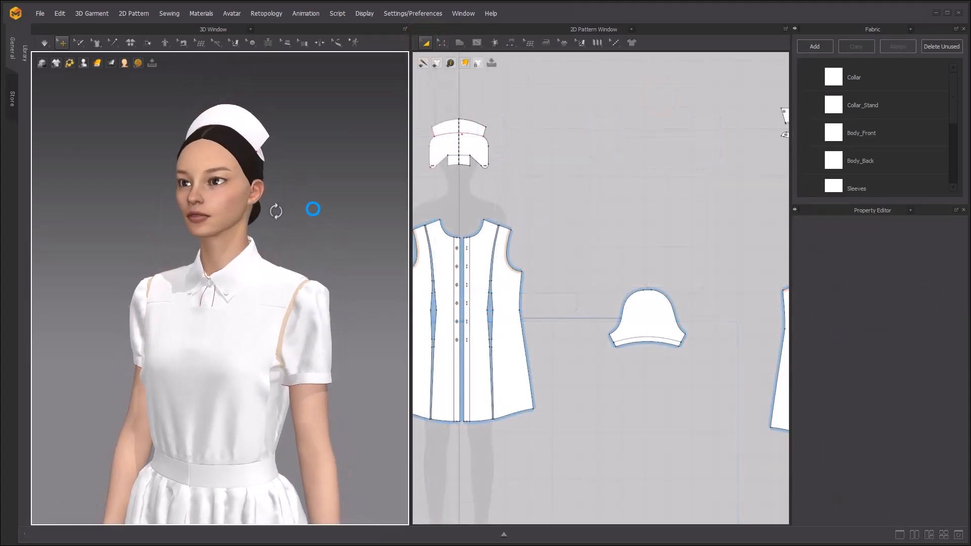
- Set particle distance to 10 mm and collision thickness to 1 mm on all patterns except the hat, and simulate
right_drag(277, 210, 314, 210)
scroll(532, 152, up, 5)
drag(487, 132, 716, 261)
scroll(585, 184, down, 5)
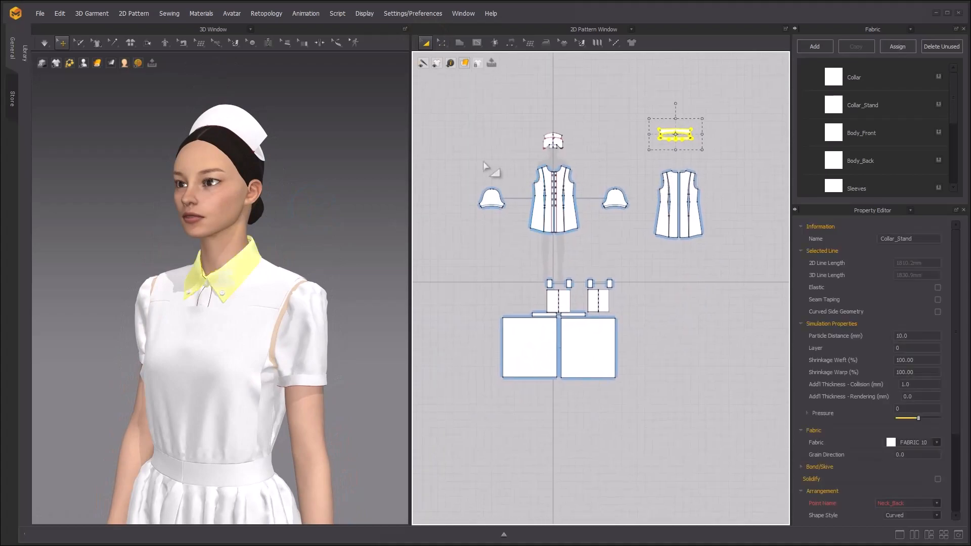
drag(473, 168, 775, 256)
drag(471, 267, 675, 460)
click(917, 361)
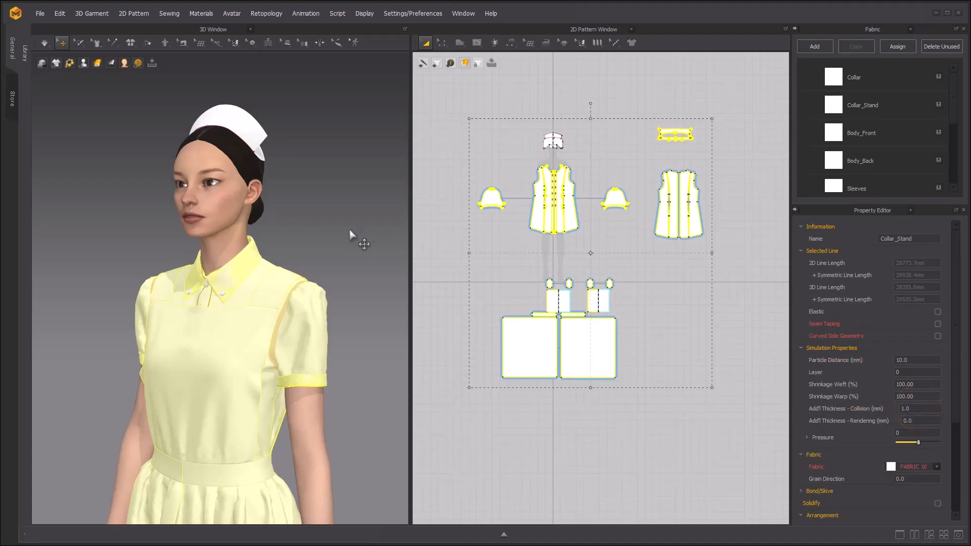
click(332, 226)
key(2)
key(space)
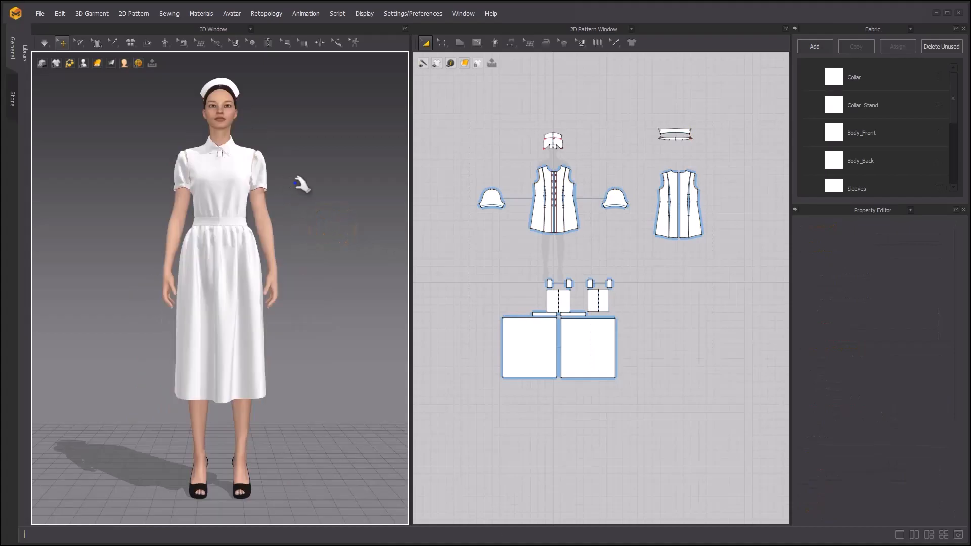
- Delete the internal line running along the collar's lower edge and simulate the garment
click(442, 43)
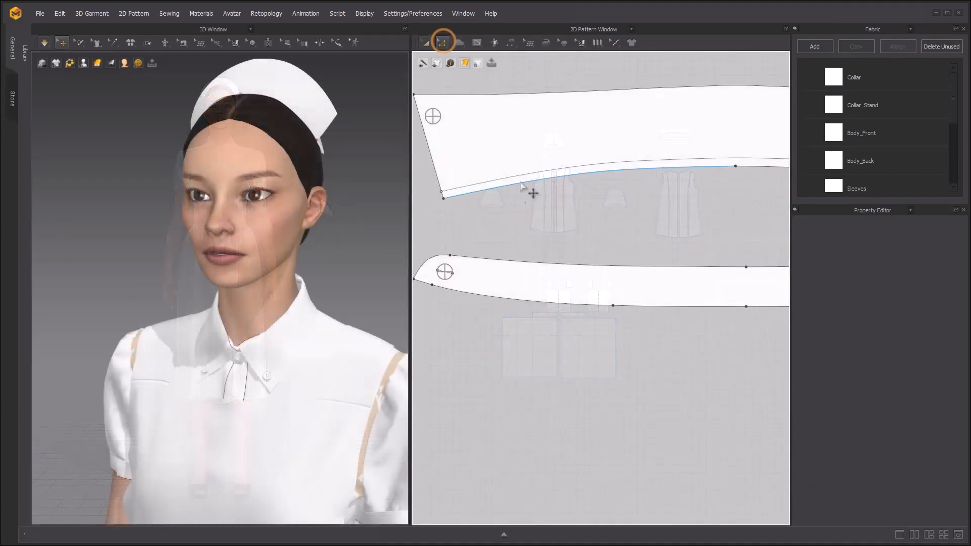
click(530, 176)
key(Delete)
click(608, 210)
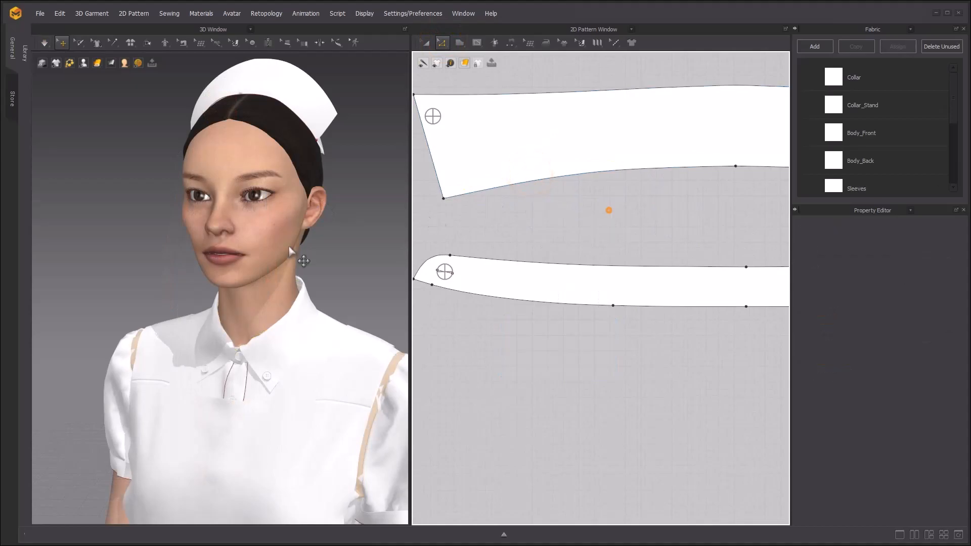
scroll(283, 264, down, 3)
key(space)
key(space)
click(311, 249)
key(2)
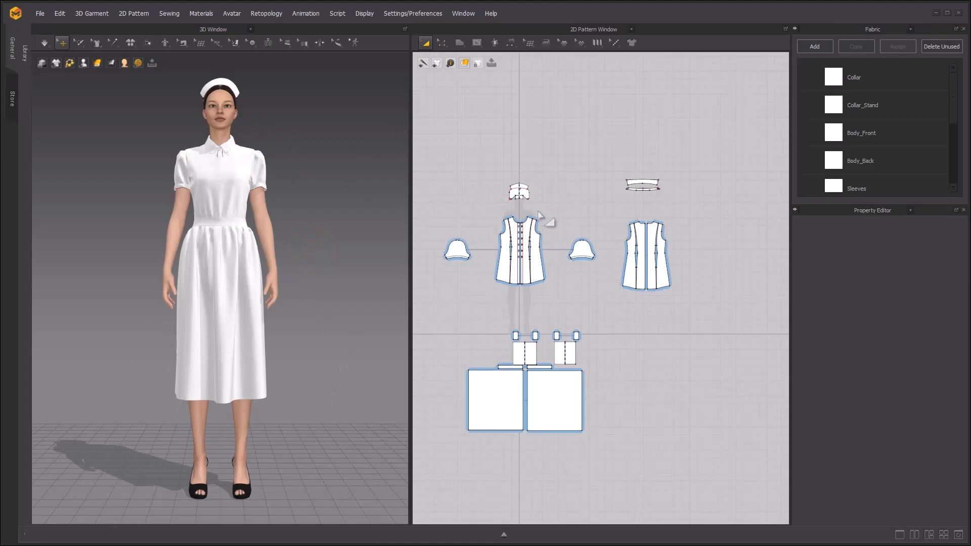
- Set the particle distance of the shirt's body and sleeve patterns to 5 mm and simulate the outfit
drag(426, 203, 723, 316)
double_click(927, 356)
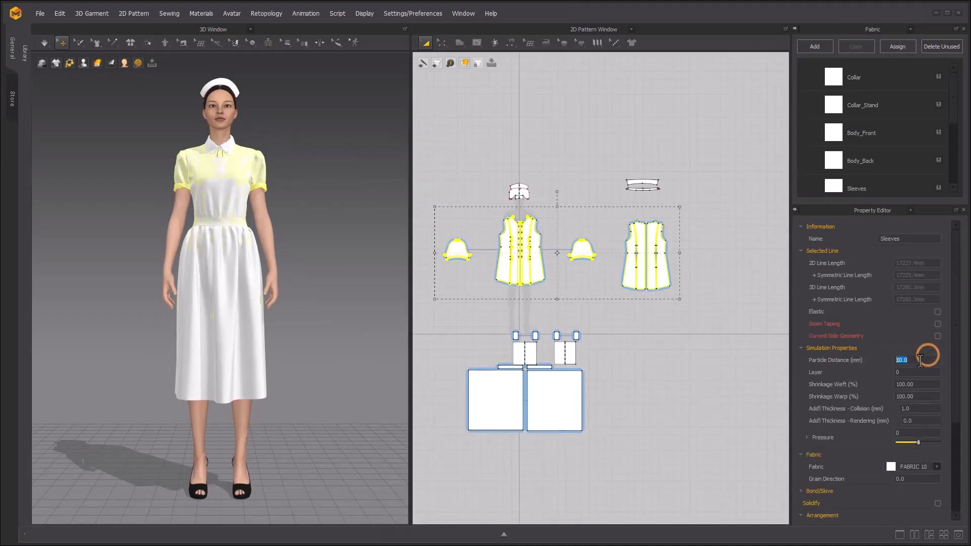
text(5)
click(327, 106)
scroll(329, 151, up, 3)
middle_drag(330, 170, 328, 198)
right_drag(324, 192, 297, 217)
scroll(330, 135, up, 4)
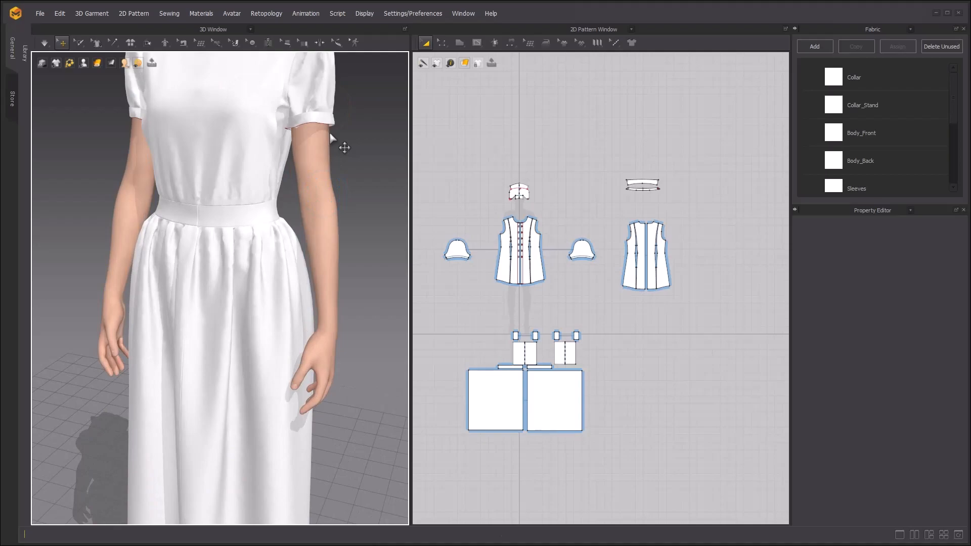
key(space)
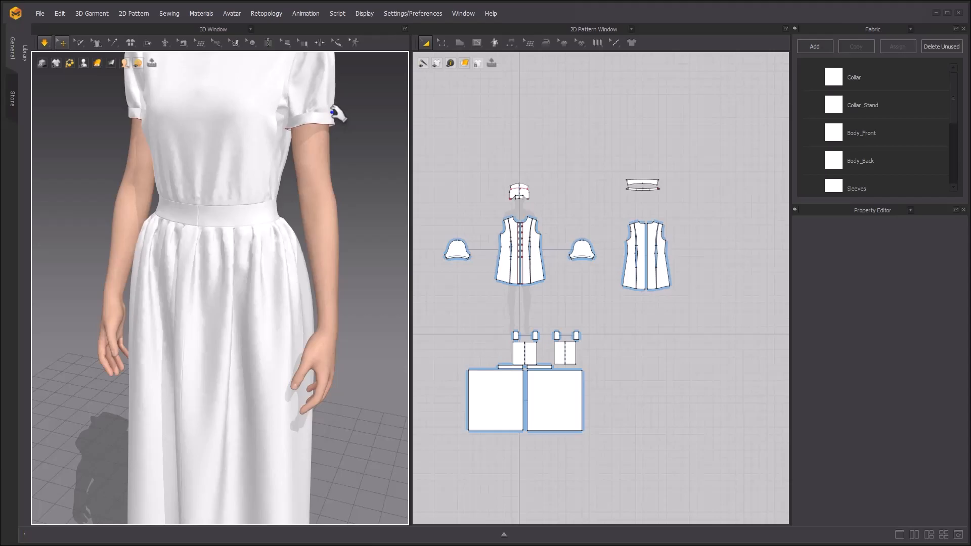
key(space)
- Delete the internal fold line near the sleeve's hem and simulate the puff sleeves
middle_drag(333, 117, 326, 205)
right_drag(326, 205, 301, 191)
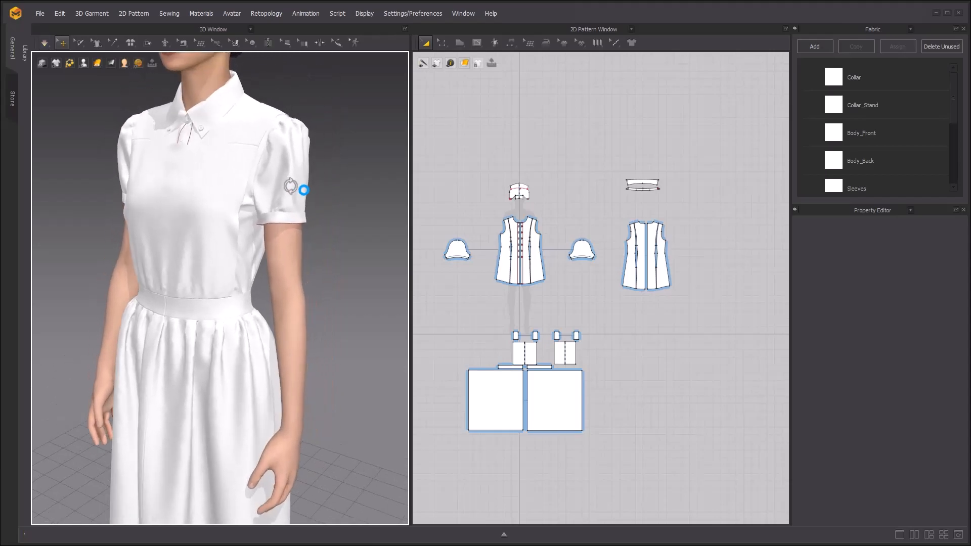
scroll(306, 192, up, 4)
scroll(583, 250, up, 6)
middle_drag(560, 205, 496, 104)
click(441, 43)
click(460, 65)
click(518, 167)
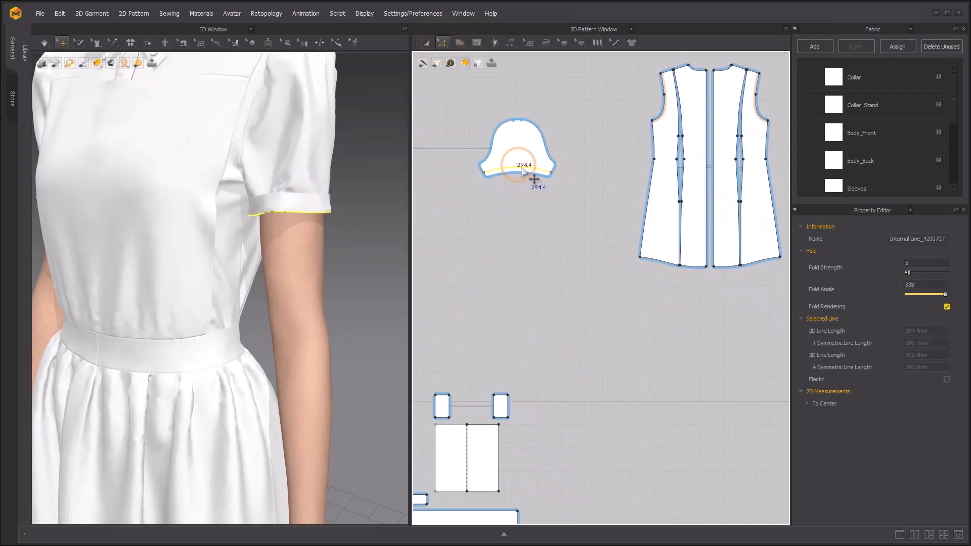
key(Delete)
scroll(323, 183, down, 3)
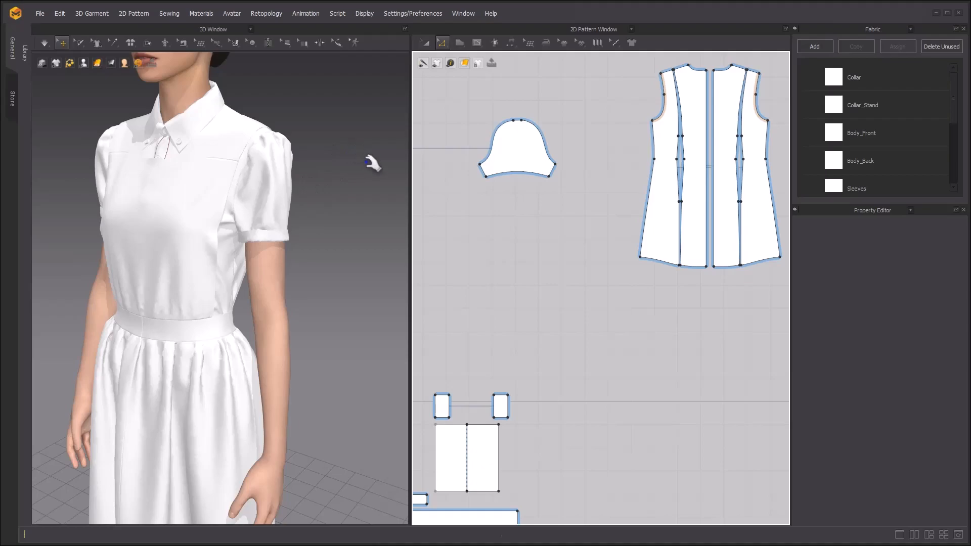
key(space)
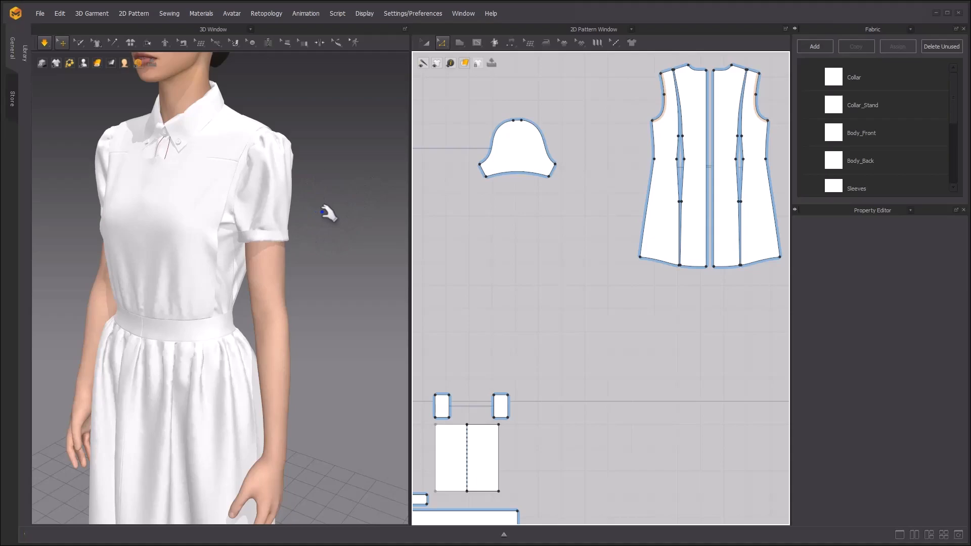
scroll(316, 206, down, 2)
key(2)
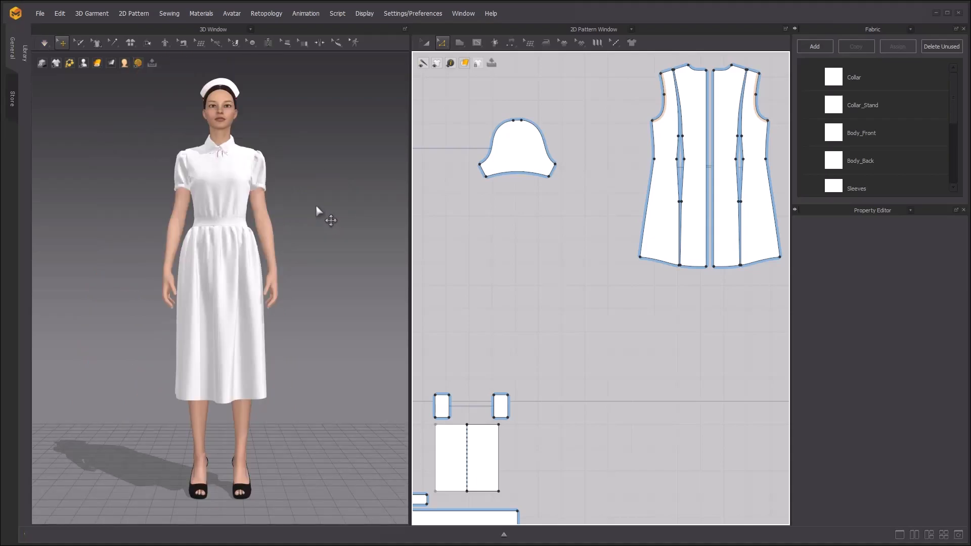